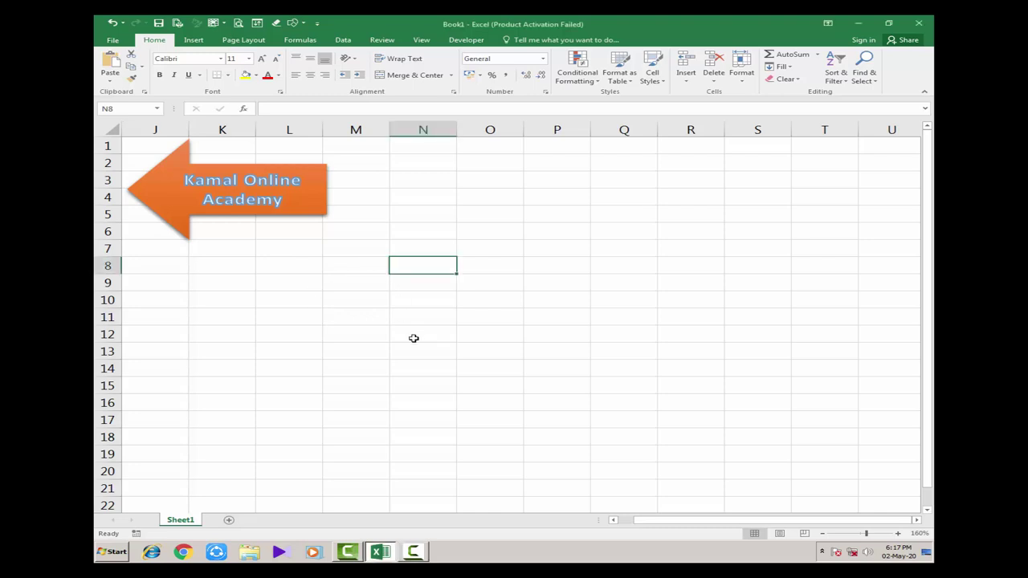
- Drag the orange Kamal Online Academy arrow from columns J–L to columns R–T
{"action": "left_click", "coordinate": [374, 320]}
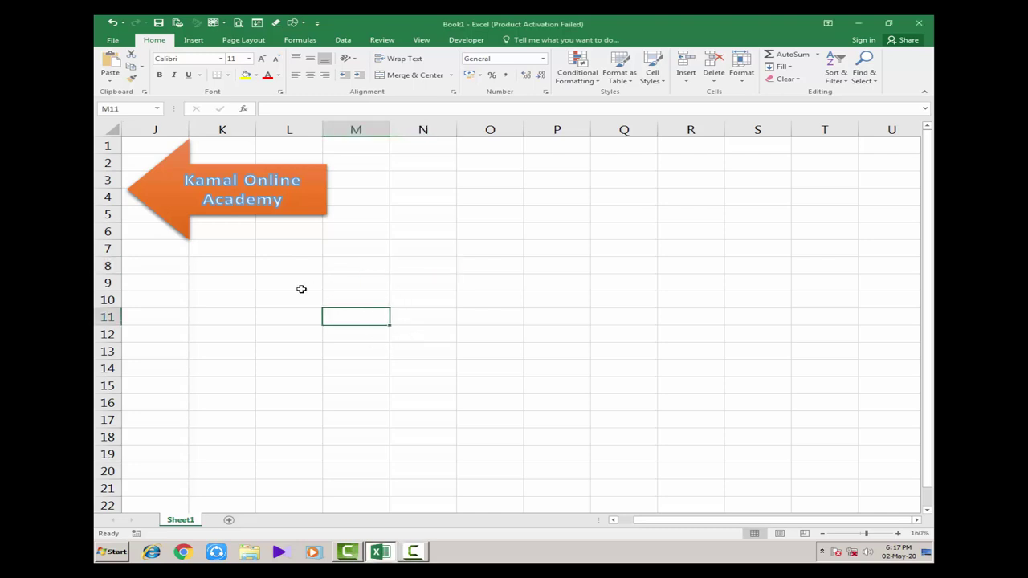
{"action": "left_click", "coordinate": [273, 281]}
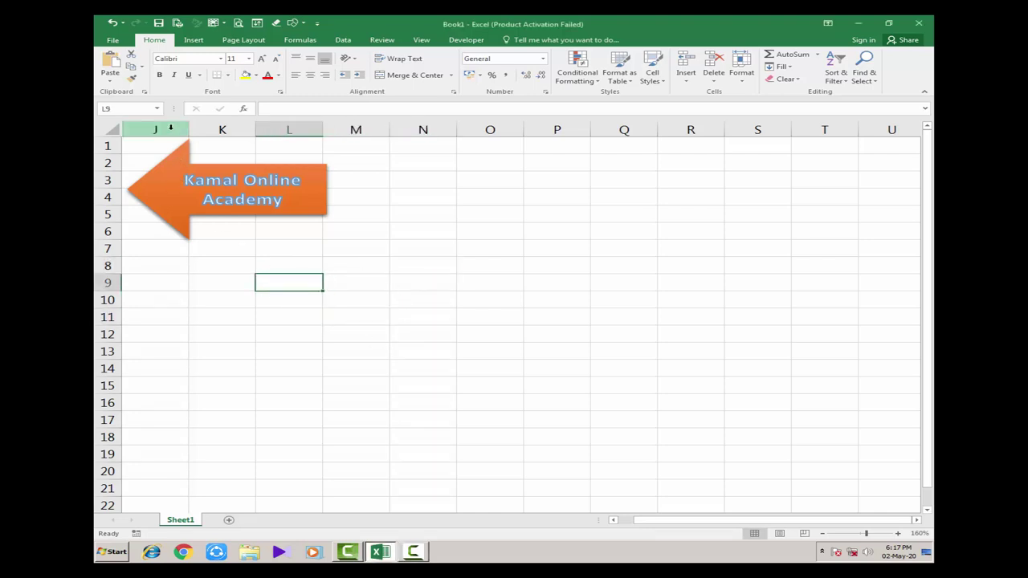
{"action": "left_click", "coordinate": [386, 259]}
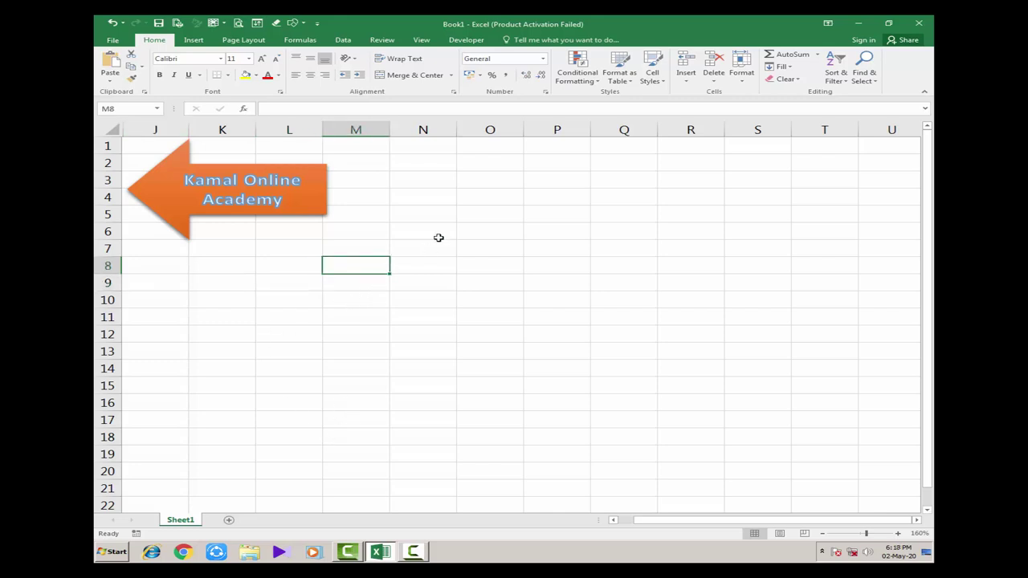
{"action": "left_click", "coordinate": [381, 212]}
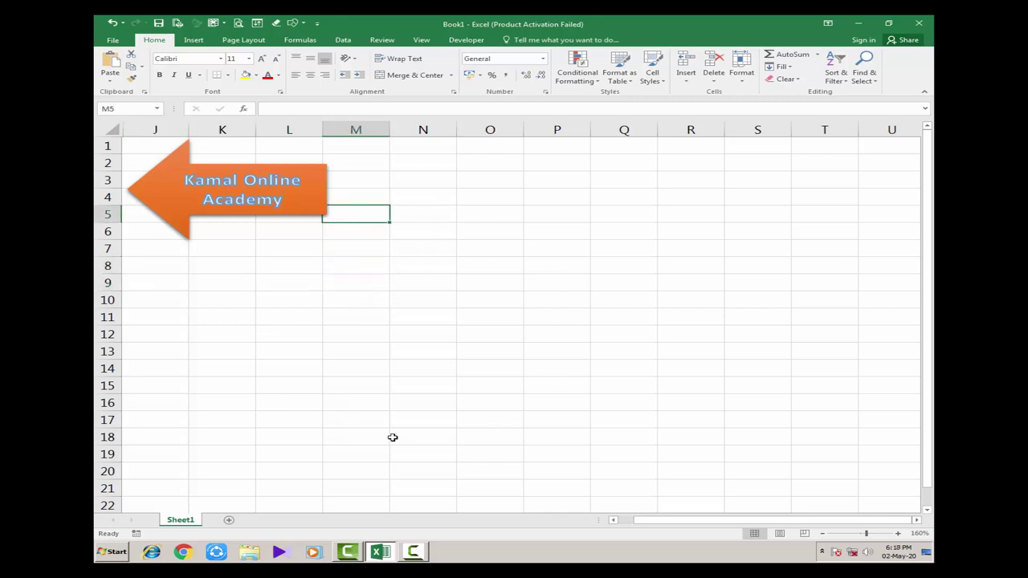
{"action": "left_click_drag", "start_coordinate": [324, 195], "coordinate": [839, 195]}
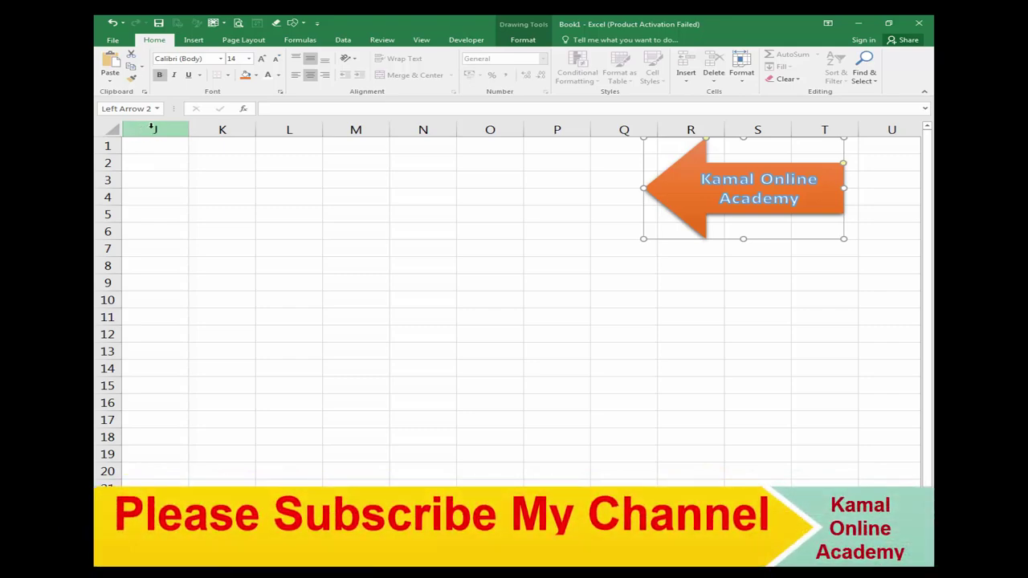
{"action": "left_click", "coordinate": [152, 129]}
{"action": "left_click", "coordinate": [217, 129]}
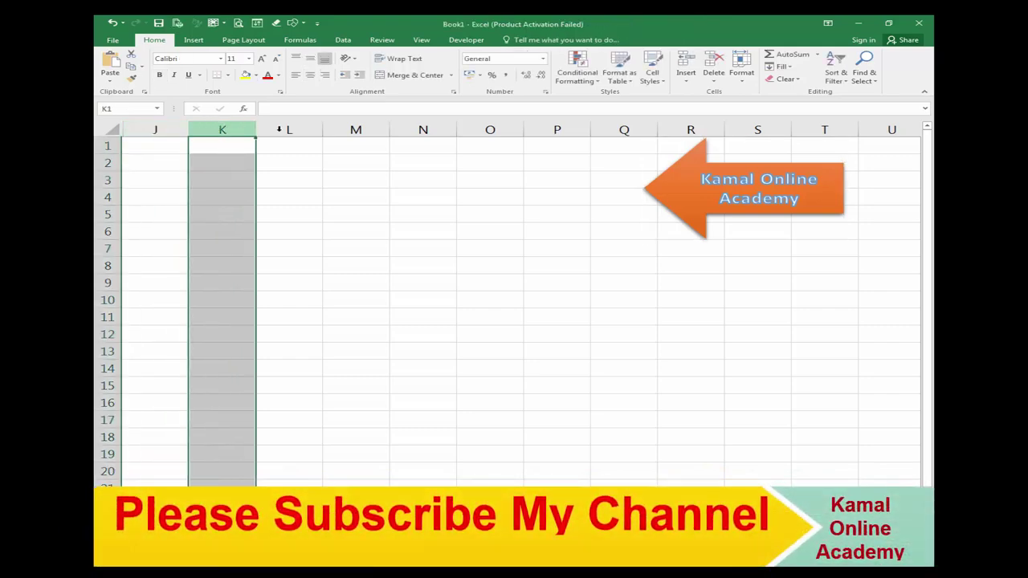
{"action": "left_click", "coordinate": [296, 131]}
{"action": "left_click", "coordinate": [109, 214]}
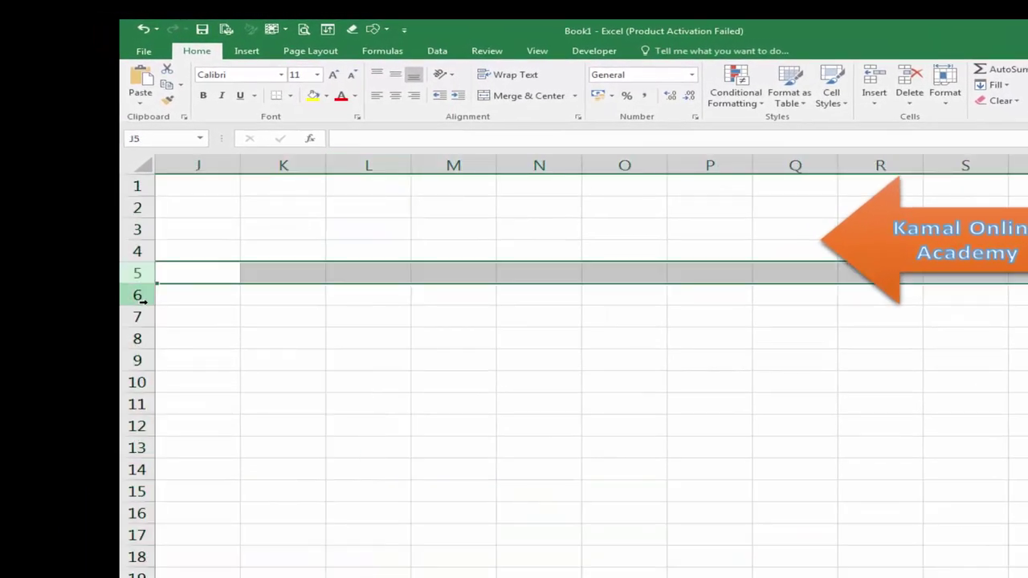
{"action": "left_click", "coordinate": [111, 233]}
{"action": "mouse_move", "coordinate": [141, 298]}
{"action": "left_mouse_down"}
{"action": "mouse_move", "coordinate": [137, 314]}
{"action": "mouse_move", "coordinate": [137, 293]}
{"action": "left_mouse_up"}
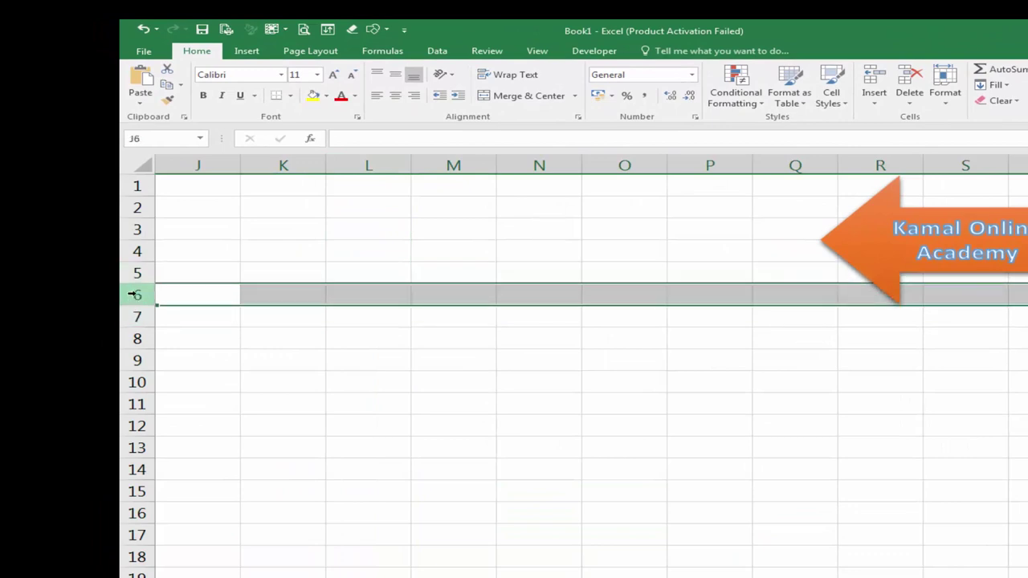
{"action": "left_click", "coordinate": [130, 272]}
{"action": "left_click", "coordinate": [218, 165]}
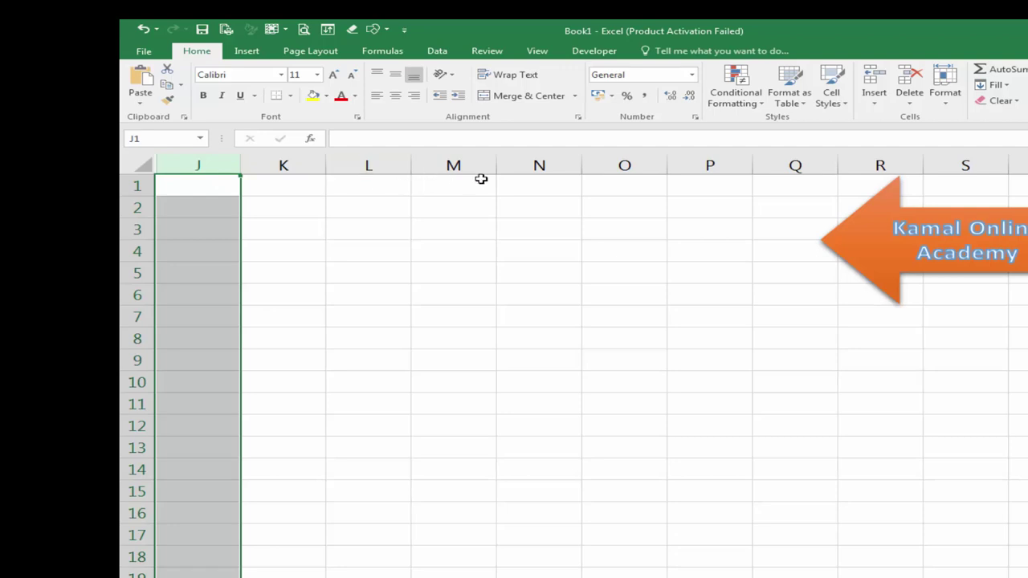
{"action": "left_click", "coordinate": [137, 185]}
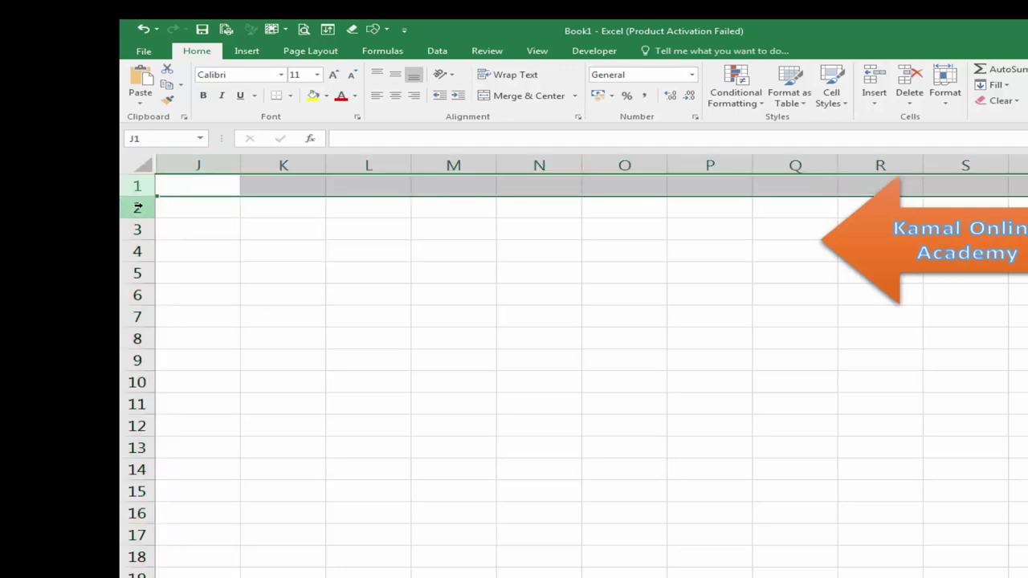
{"action": "left_click", "coordinate": [137, 205]}
{"action": "left_click", "coordinate": [138, 230]}
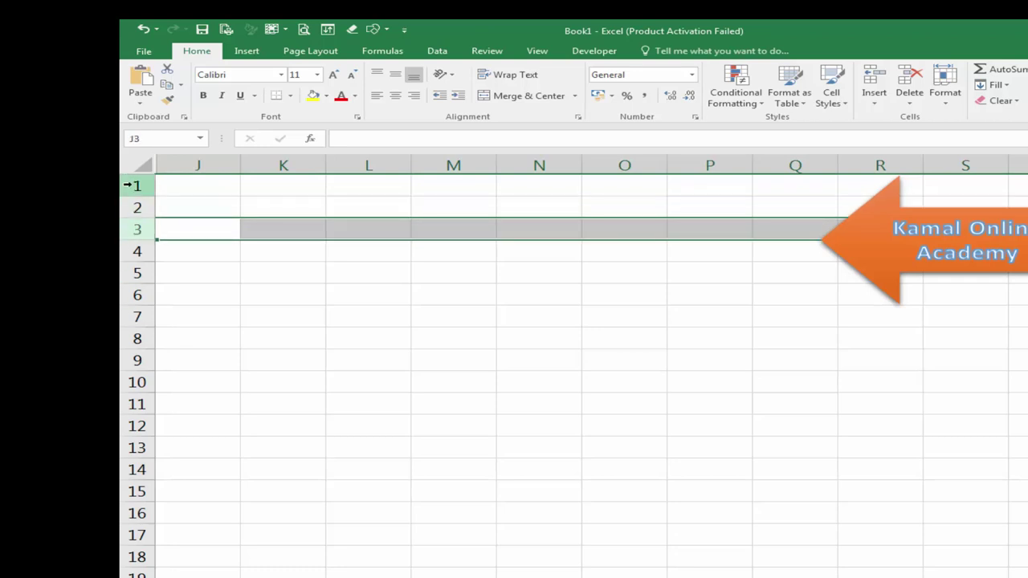
{"action": "left_click", "coordinate": [191, 166]}
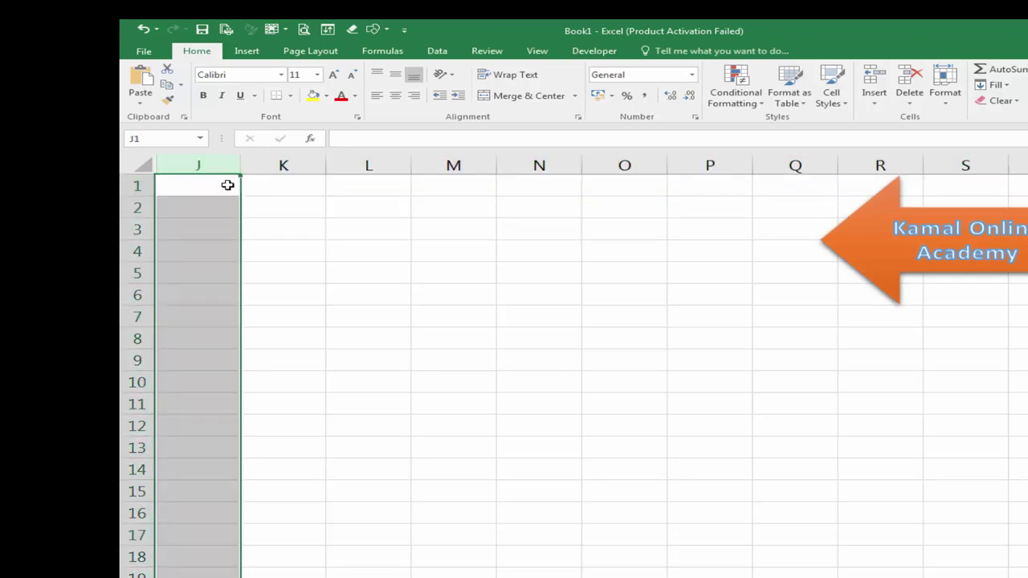
{"action": "left_click", "coordinate": [481, 418]}
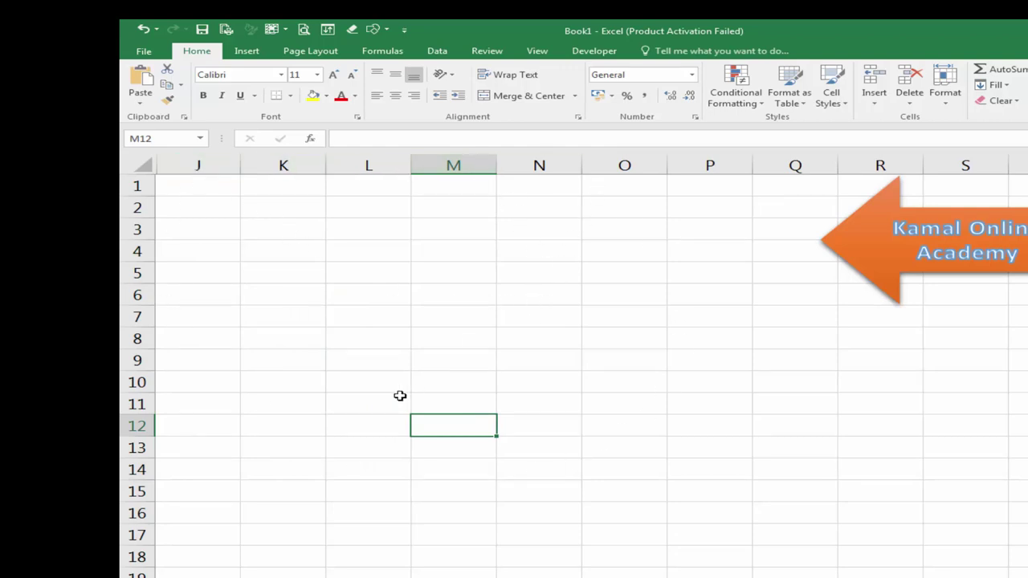
{"action": "left_click", "coordinate": [301, 330]}
{"action": "left_click", "coordinate": [384, 295]}
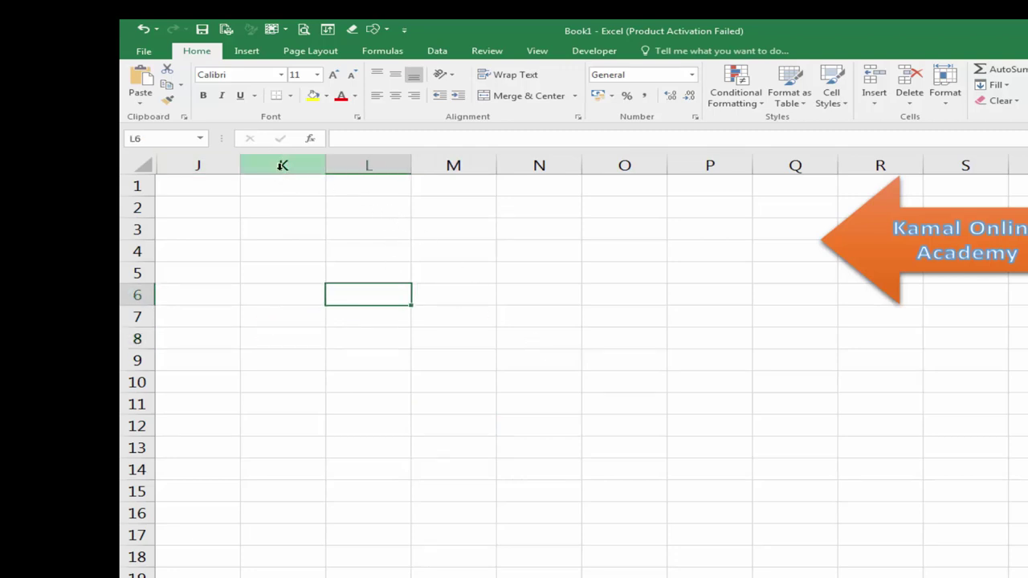
{"action": "left_click_drag", "start_coordinate": [283, 164], "coordinate": [573, 168]}
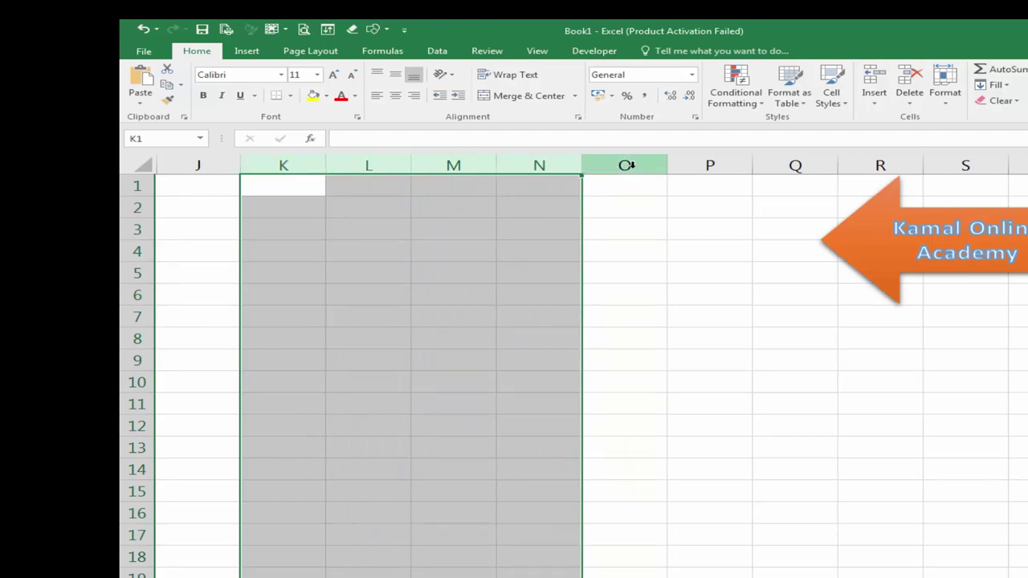
{"action": "left_click_drag", "start_coordinate": [301, 166], "coordinate": [184, 165]}
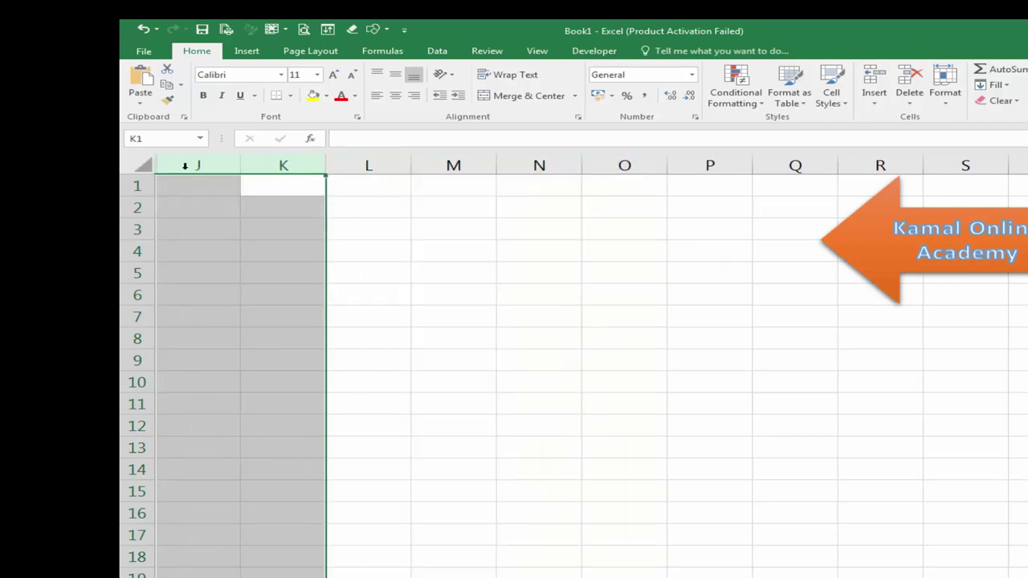
{"action": "left_click_drag", "start_coordinate": [473, 168], "coordinate": [137, 170]}
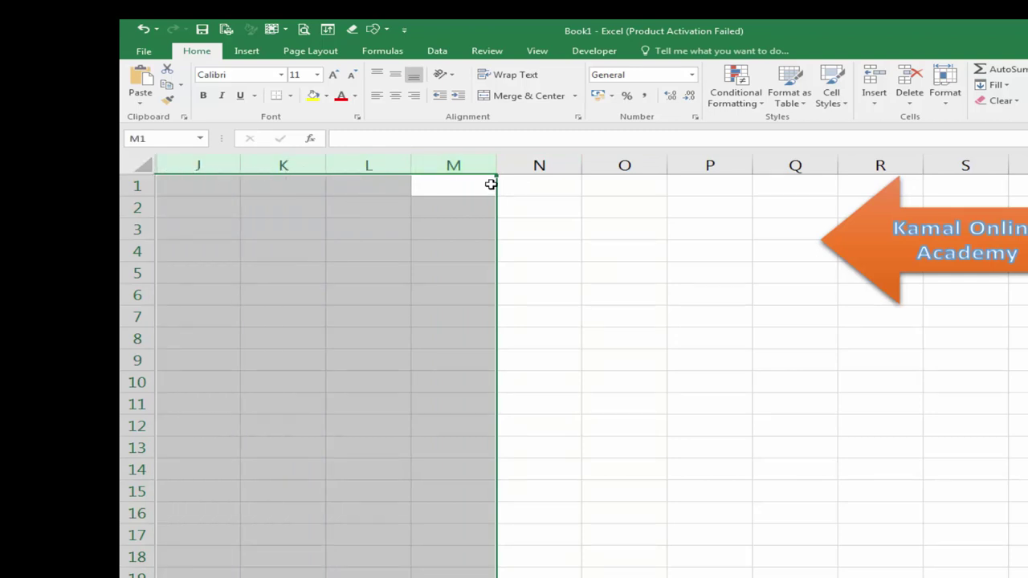
{"action": "left_click_drag", "start_coordinate": [474, 165], "coordinate": [796, 189]}
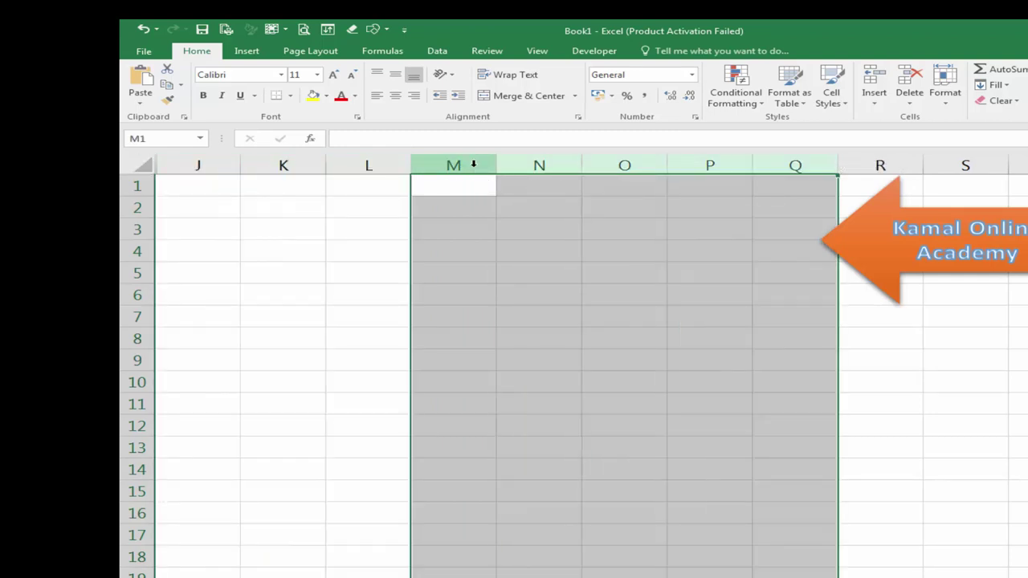
{"action": "left_click_drag", "start_coordinate": [473, 165], "coordinate": [151, 168]}
{"action": "left_click", "coordinate": [361, 273]}
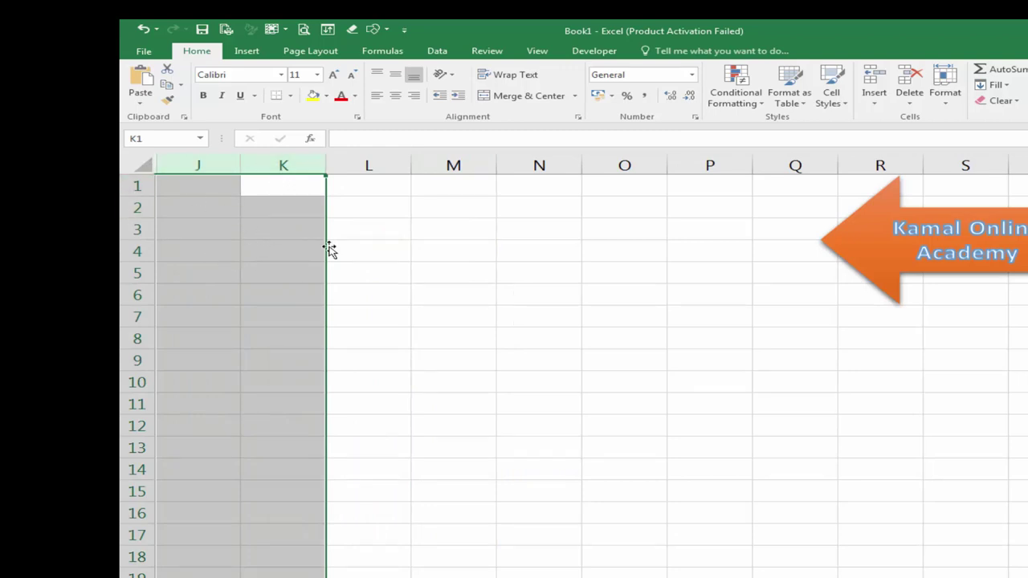
- Unhide columns A–I to reveal the employee salary table
{"action": "right_click", "coordinate": [231, 237]}
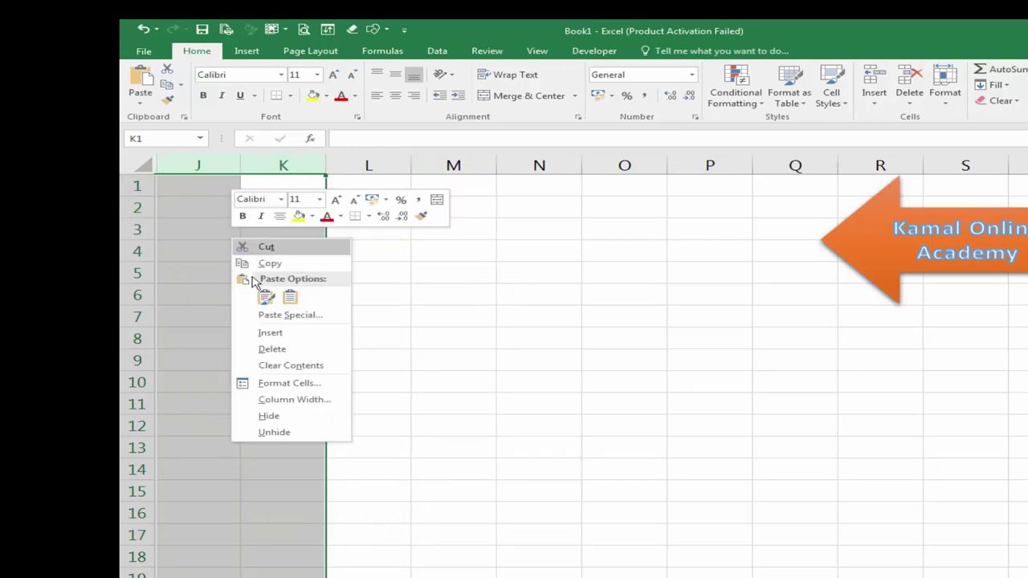
{"action": "left_click", "coordinate": [315, 434]}
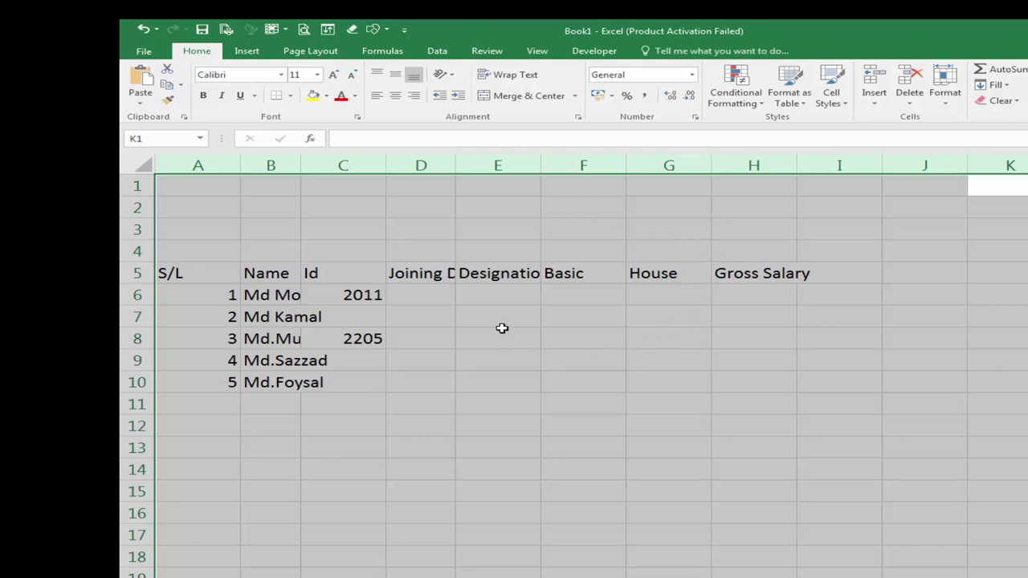
{"action": "left_click", "coordinate": [642, 345]}
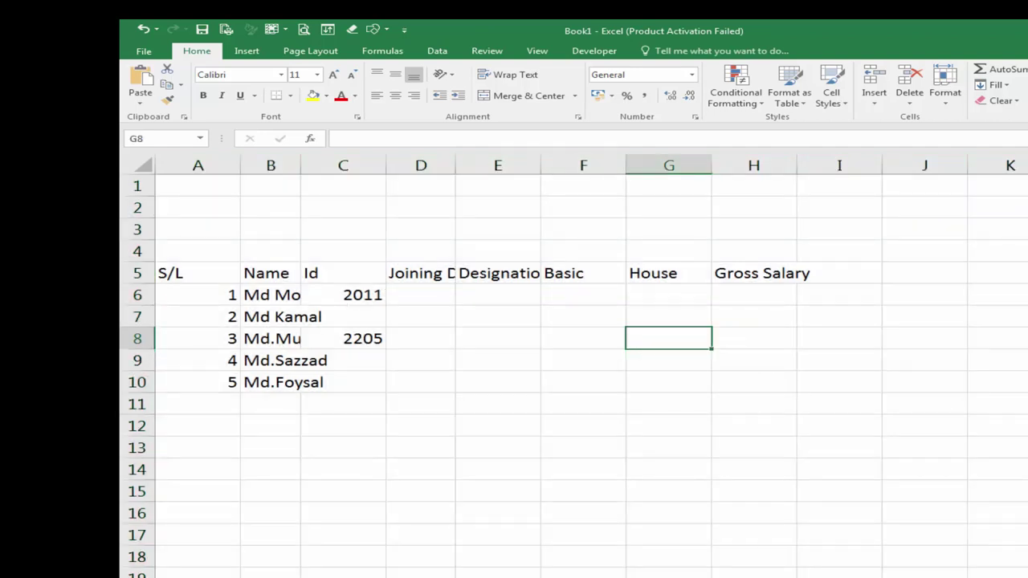
- Place the academy arrow just right of the salary table, around columns J–K
{"action": "scroll", "coordinate": [862, 419], "scroll_direction": "right", "scroll_amount": 5}
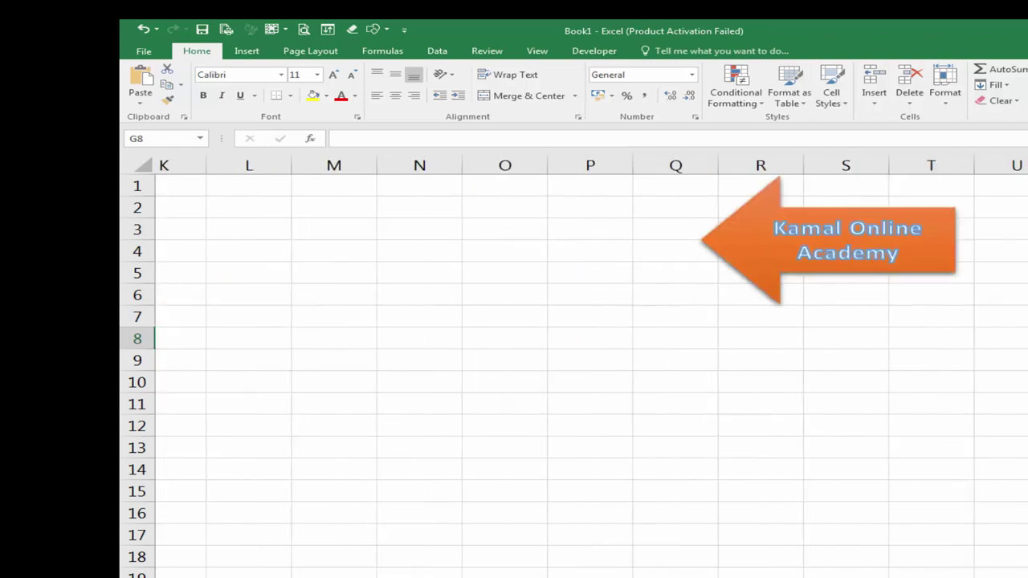
{"action": "left_click_drag", "start_coordinate": [780, 252], "coordinate": [247, 269]}
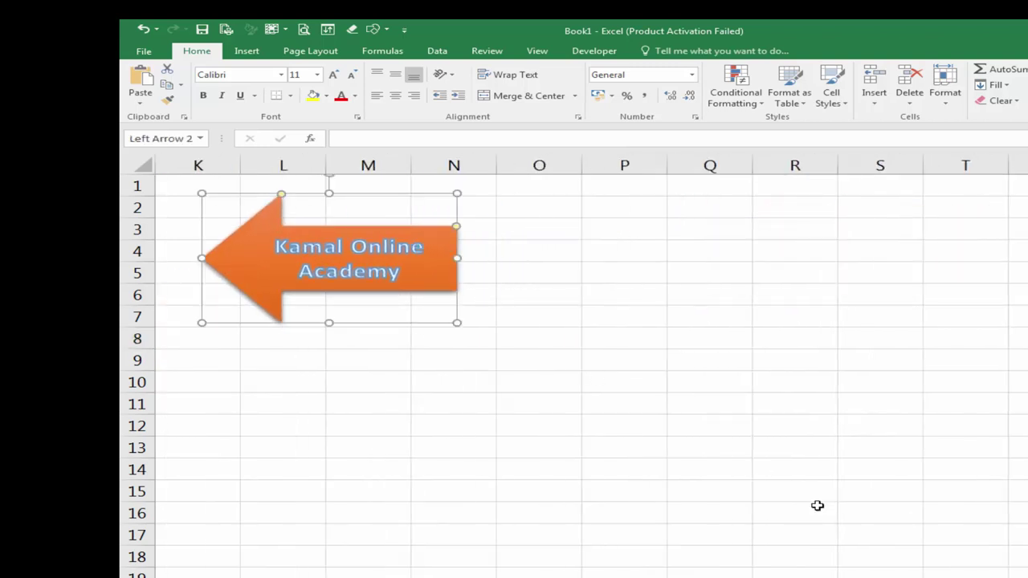
{"action": "scroll", "coordinate": [899, 553], "scroll_direction": "left", "scroll_amount": 5}
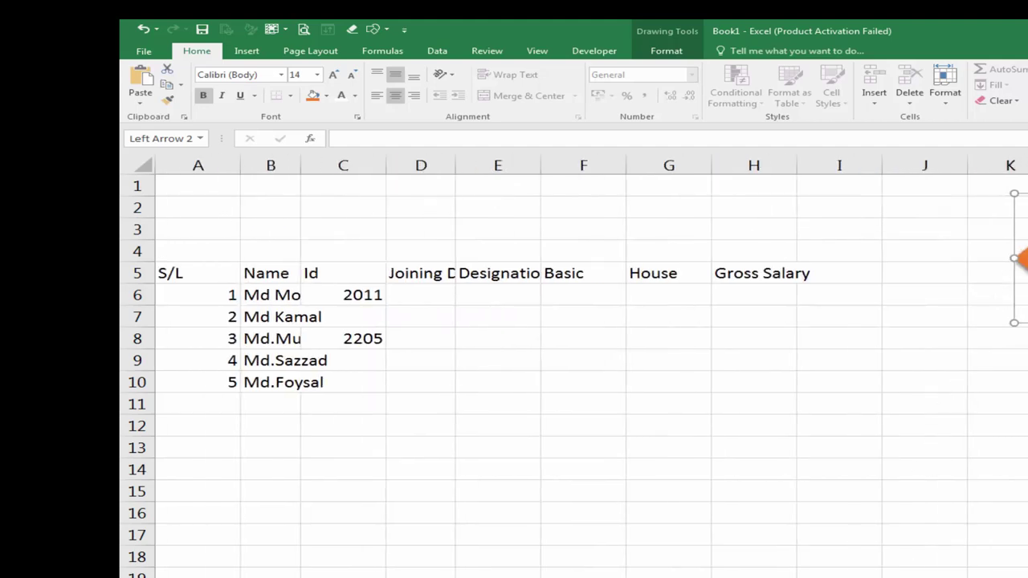
{"action": "left_click_drag", "start_coordinate": [1024, 246], "coordinate": [916, 227]}
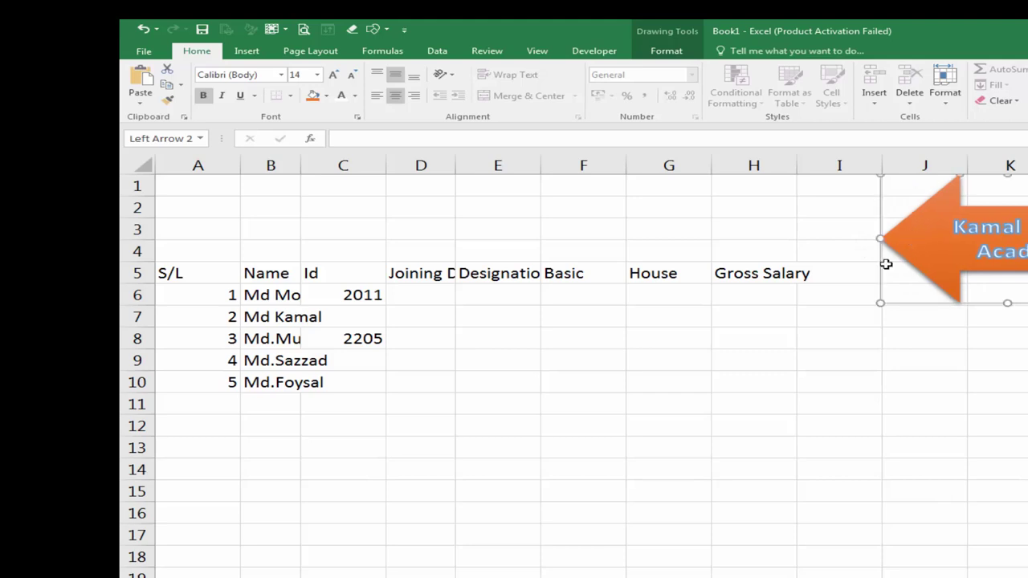
{"action": "left_click", "coordinate": [592, 391]}
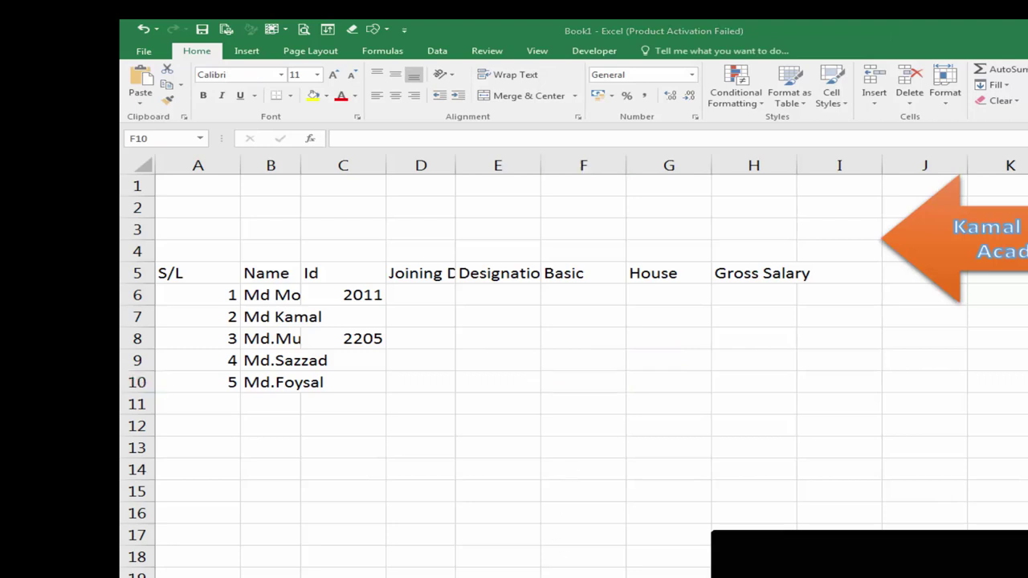
- Select A5:A10, covering the S/L header and serial numbers 1–5
{"action": "left_click", "coordinate": [457, 482]}
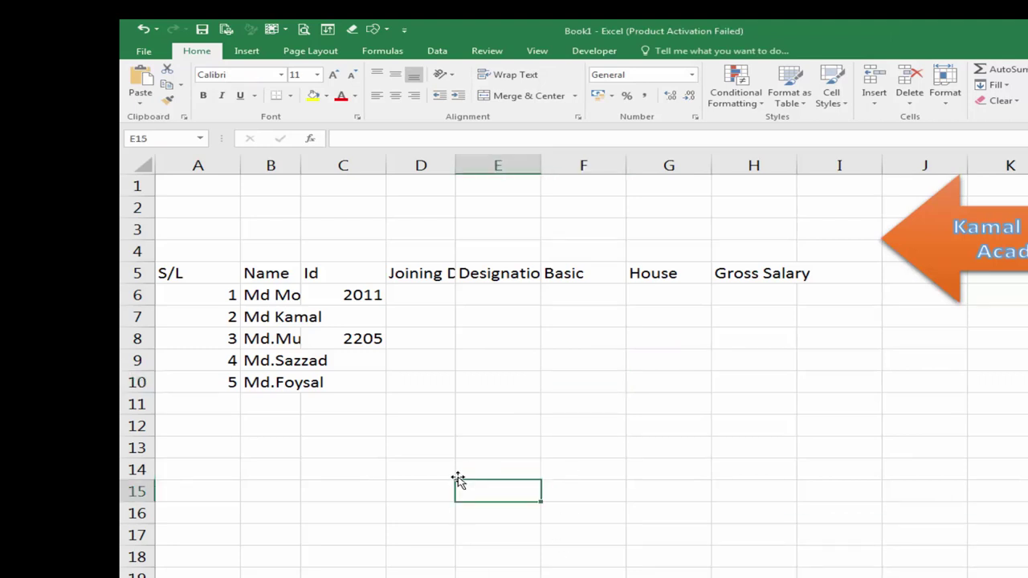
{"action": "left_click", "coordinate": [196, 277]}
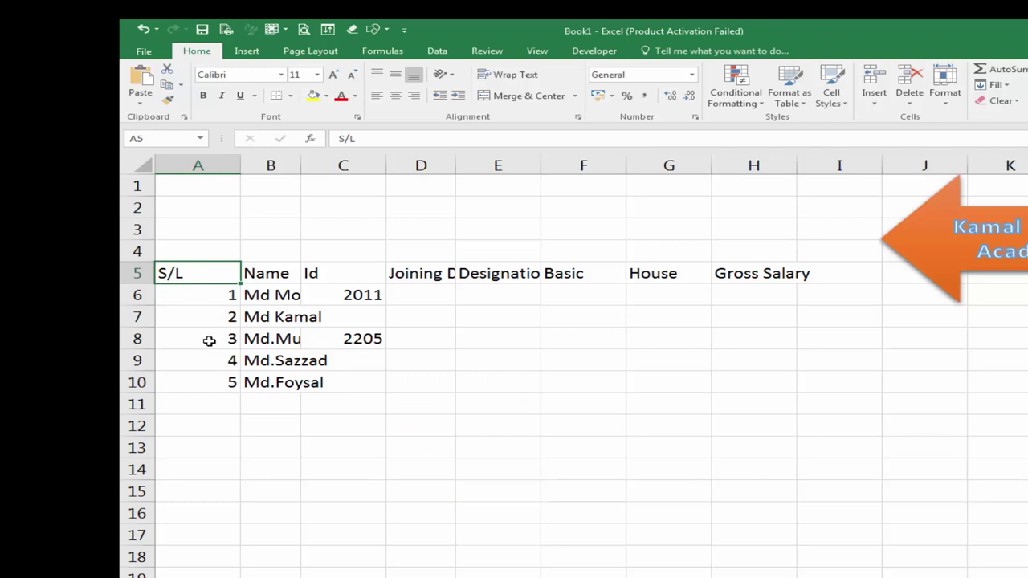
{"action": "left_click", "coordinate": [204, 298]}
{"action": "left_click_drag", "start_coordinate": [203, 298], "coordinate": [201, 384]}
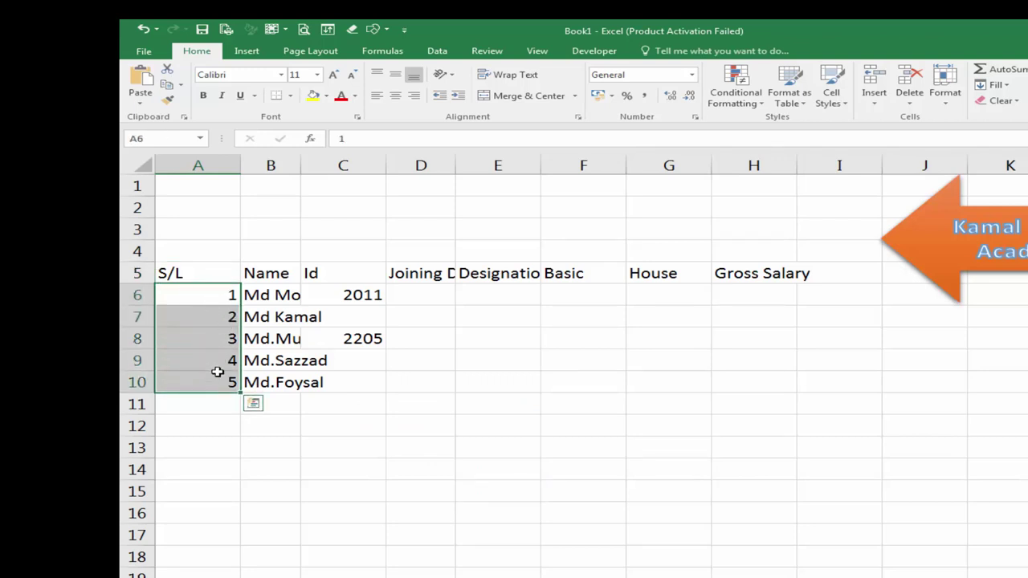
{"action": "left_click_drag", "start_coordinate": [211, 294], "coordinate": [206, 383]}
{"action": "left_click", "coordinate": [187, 275]}
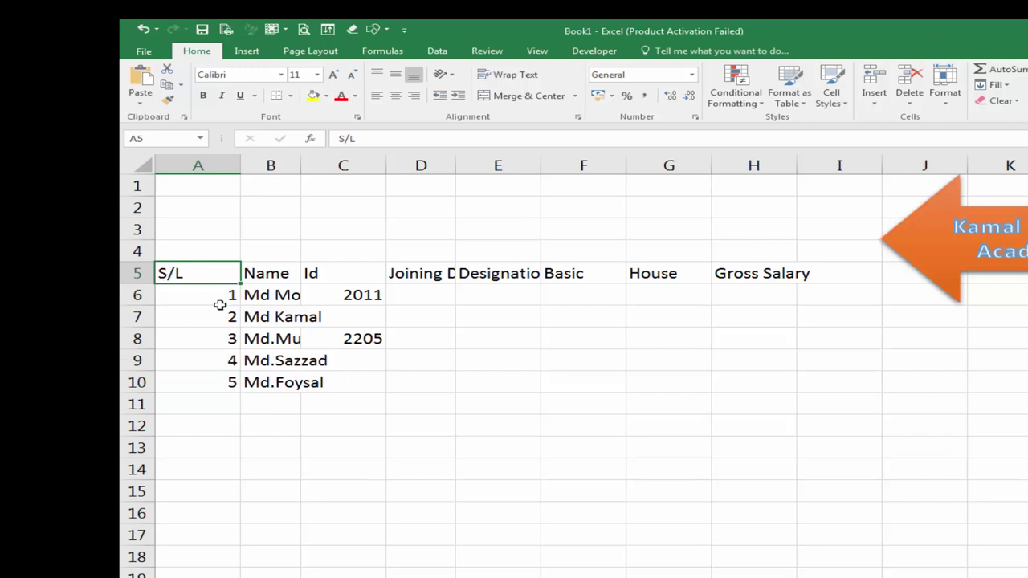
{"action": "left_click_drag", "start_coordinate": [216, 291], "coordinate": [207, 378]}
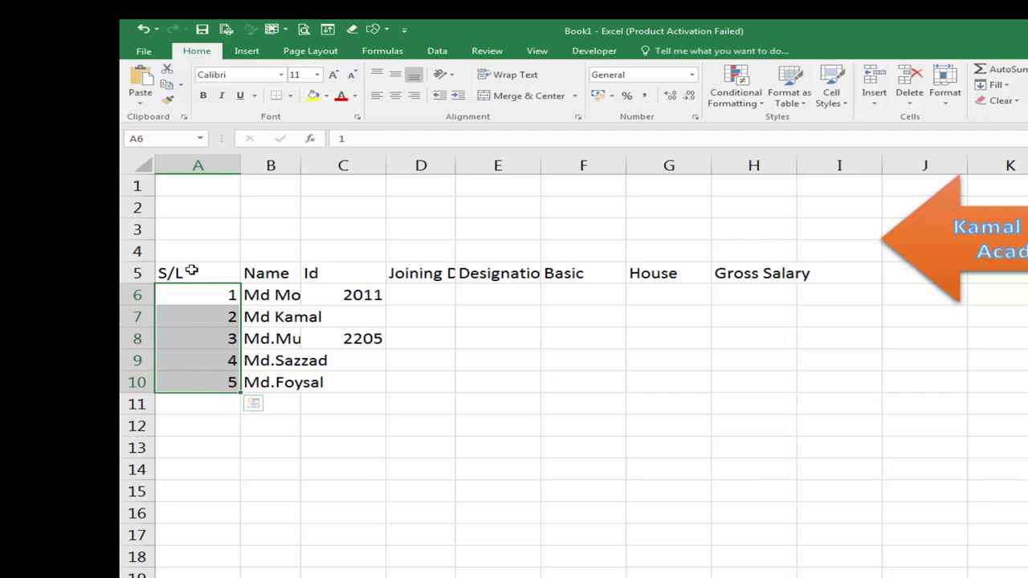
{"action": "left_click", "coordinate": [191, 271]}
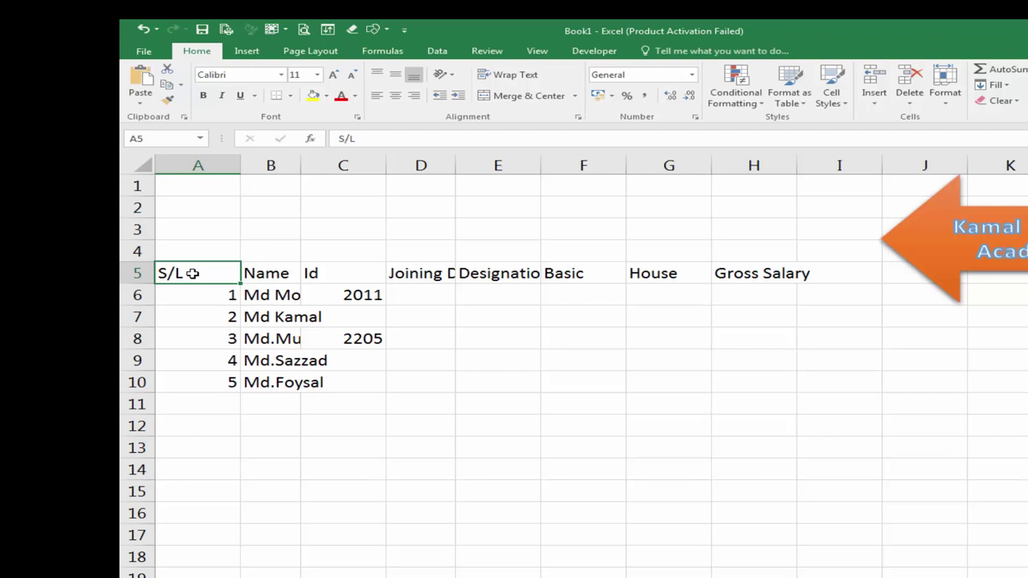
{"action": "left_click_drag", "start_coordinate": [193, 279], "coordinate": [176, 384]}
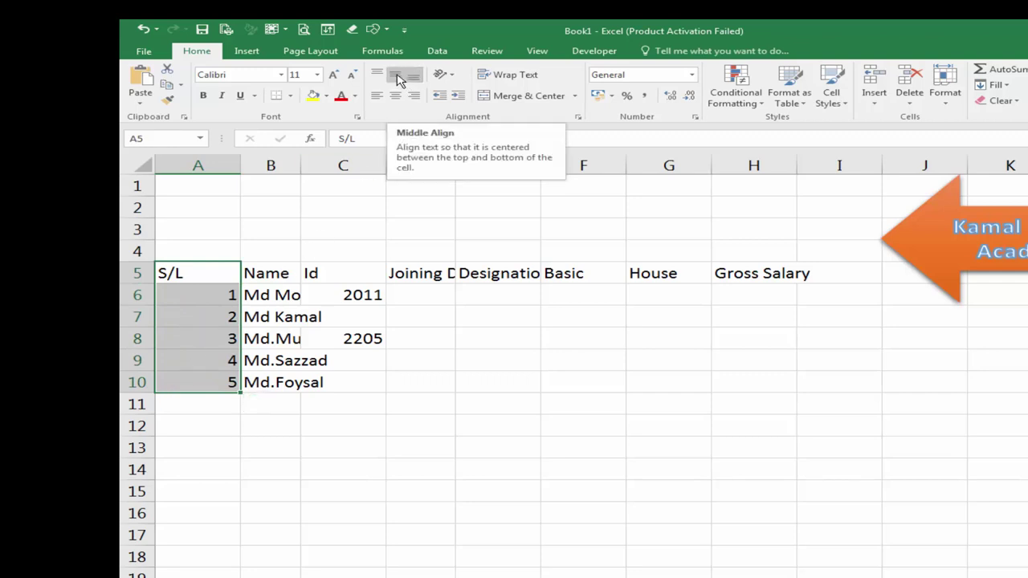
- Browse the Format Cells dialog's tabs, then close it without changes
{"action": "left_click", "coordinate": [578, 118]}
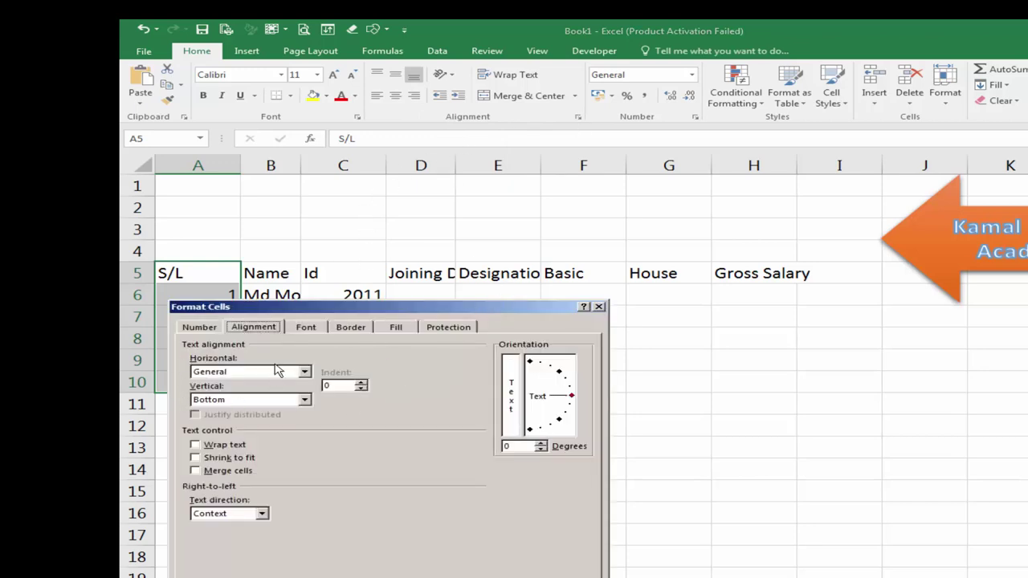
{"action": "left_click", "coordinate": [189, 331]}
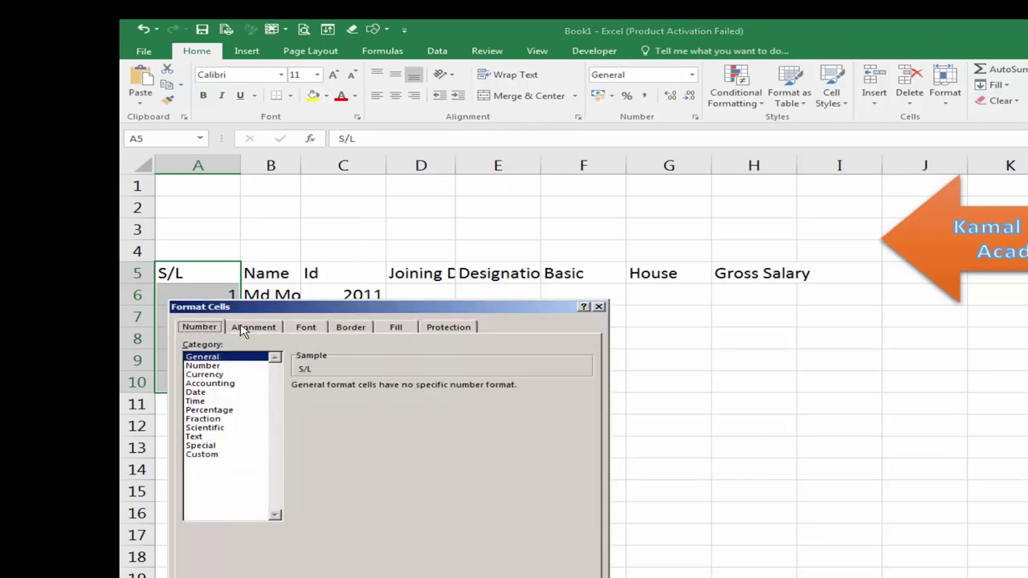
{"action": "left_click", "coordinate": [238, 331]}
{"action": "left_click", "coordinate": [297, 331]}
{"action": "left_click", "coordinate": [361, 333]}
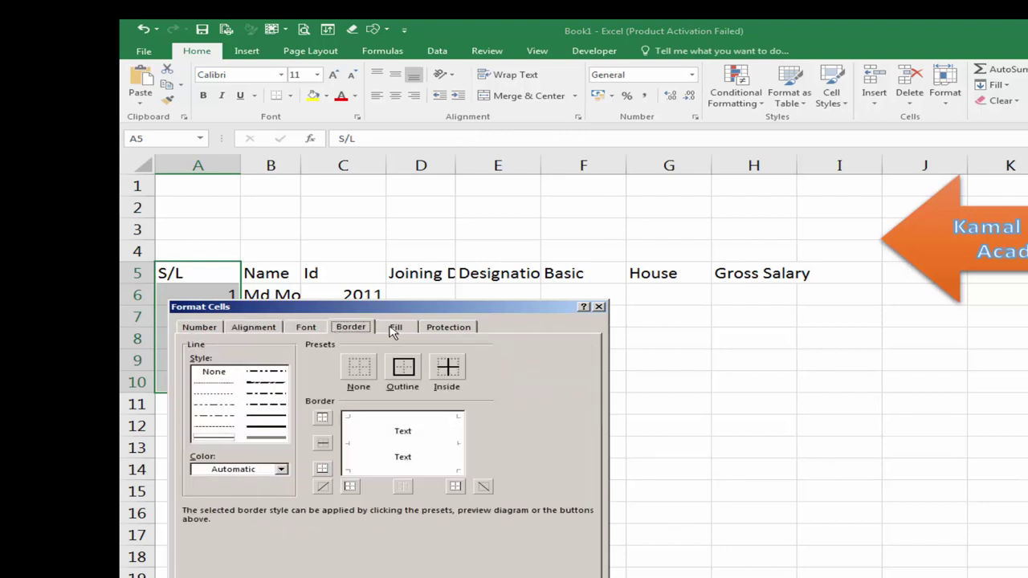
{"action": "left_click", "coordinate": [396, 331]}
{"action": "left_click", "coordinate": [448, 329]}
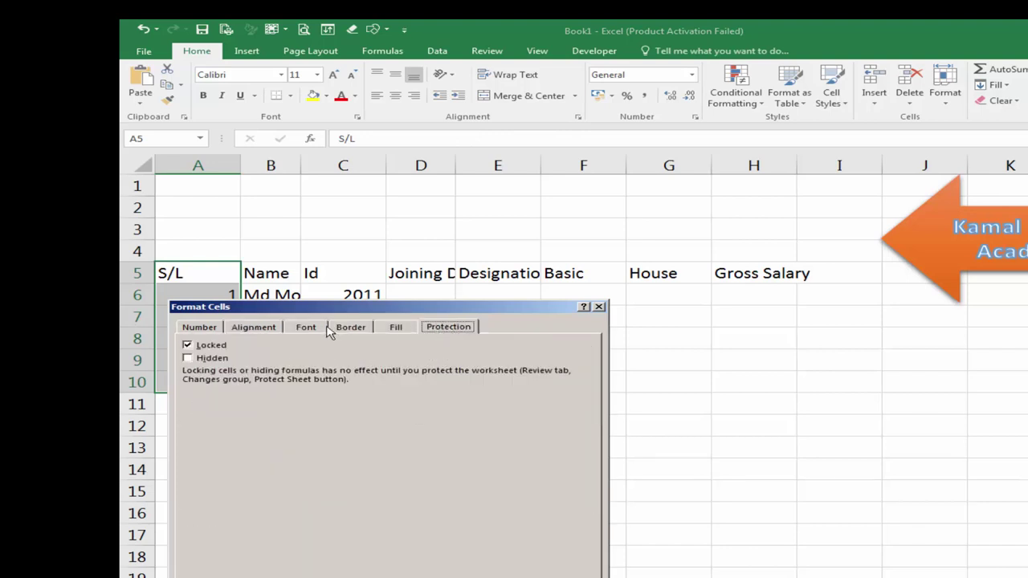
{"action": "left_click", "coordinate": [217, 329]}
{"action": "key", "text": "Escape"}
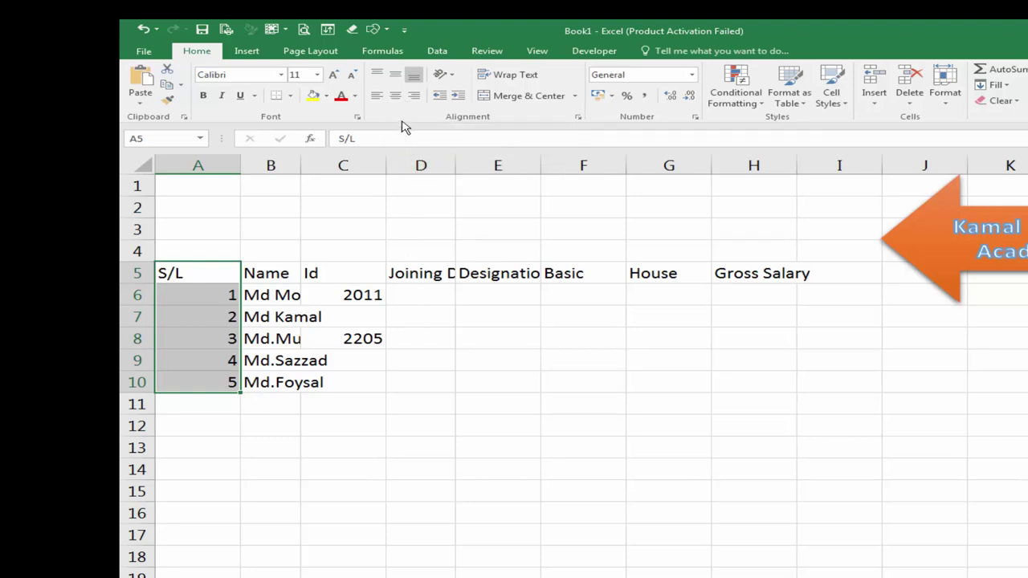
- Centre A5:A10 horizontally and make table rows 5–10 much taller
{"action": "left_click", "coordinate": [396, 98]}
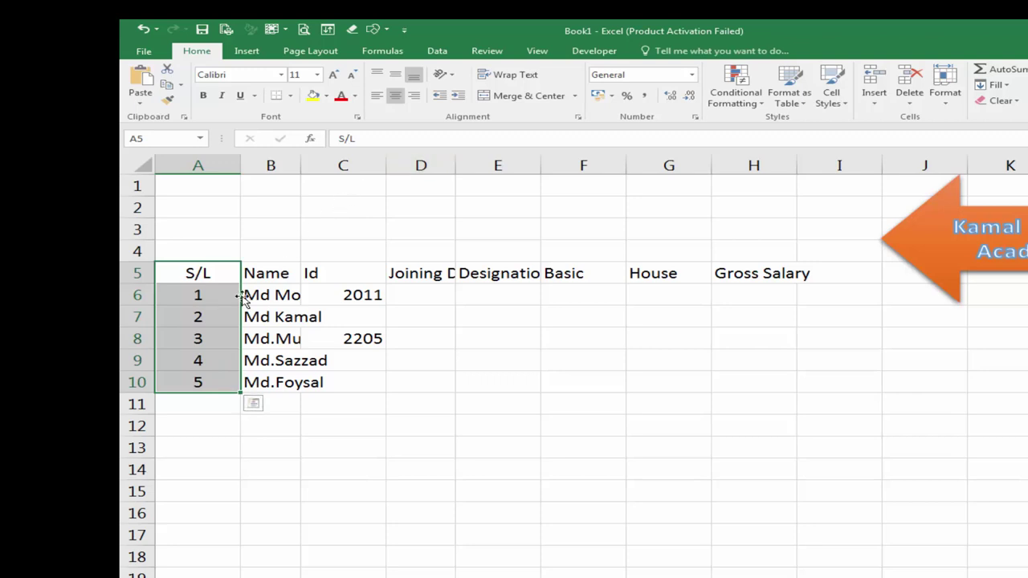
{"action": "left_click_drag", "start_coordinate": [135, 274], "coordinate": [152, 396]}
{"action": "left_click", "coordinate": [201, 386]}
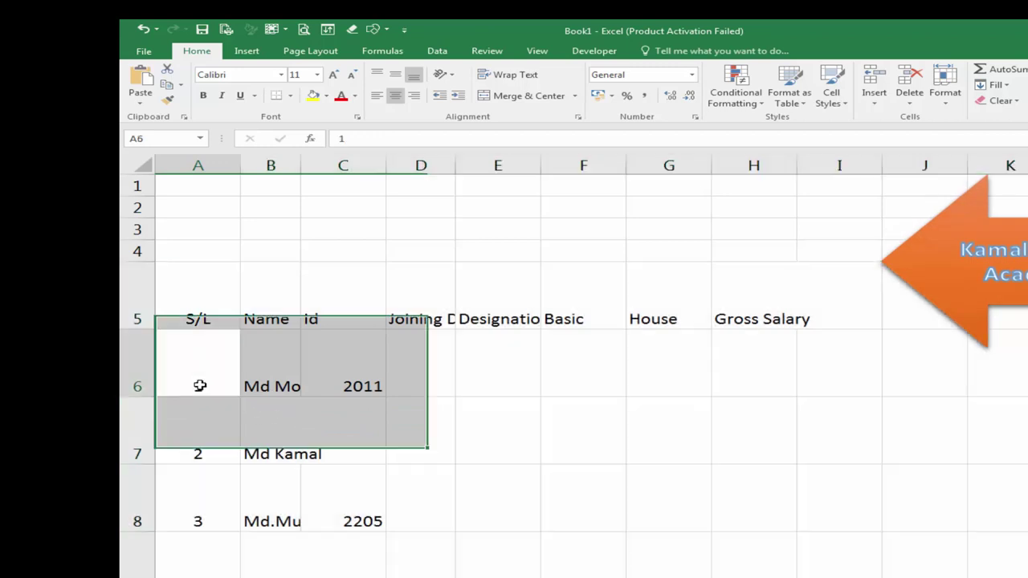
{"action": "left_click", "coordinate": [201, 454]}
- Apply Middle Align to the S/L header and serial numbers in A5:A10
{"action": "left_click", "coordinate": [195, 518]}
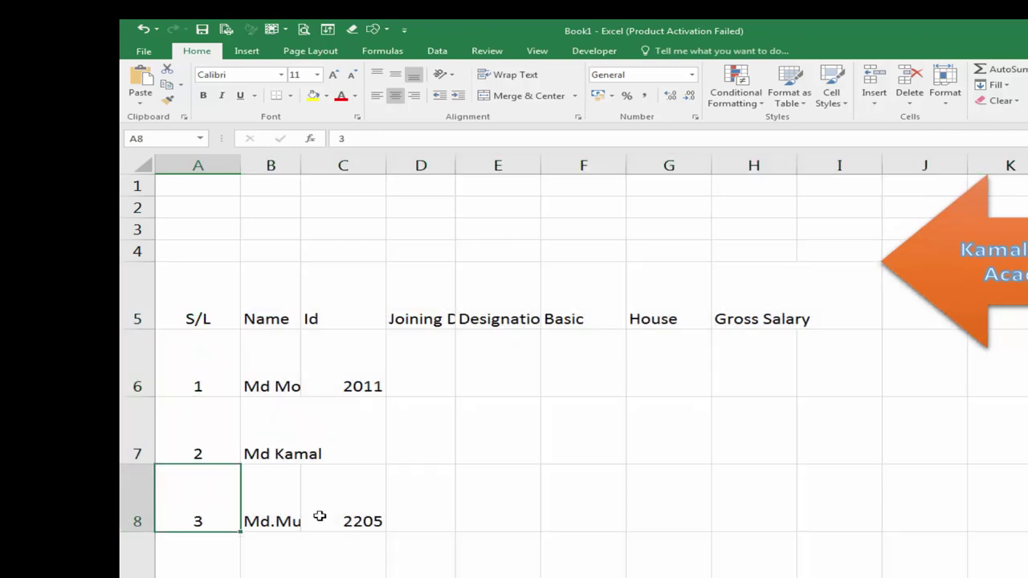
{"action": "scroll", "coordinate": [338, 490], "scroll_direction": "down", "scroll_amount": 1}
{"action": "left_click", "coordinate": [192, 522]}
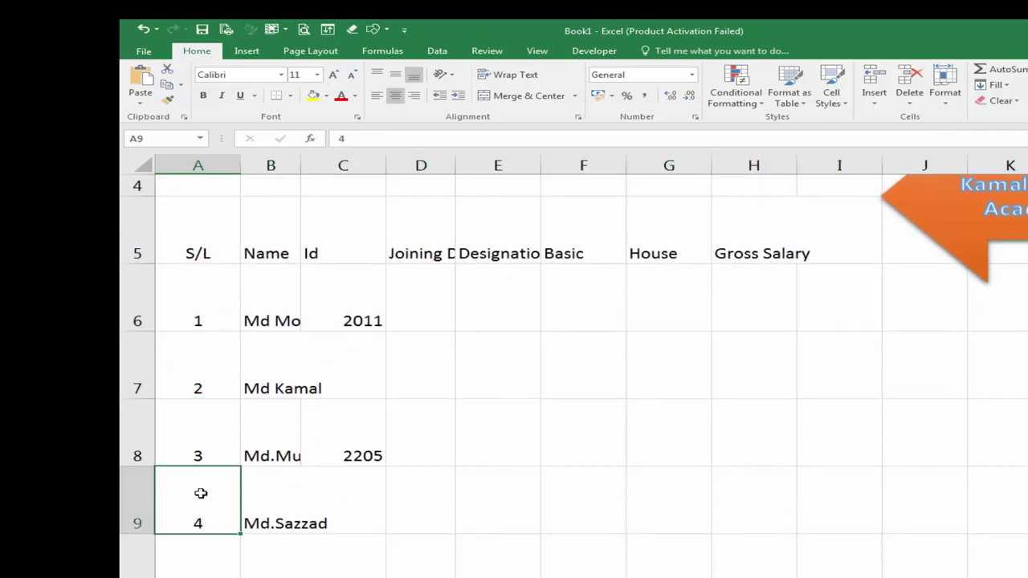
{"action": "left_click", "coordinate": [195, 546]}
{"action": "left_click", "coordinate": [215, 321]}
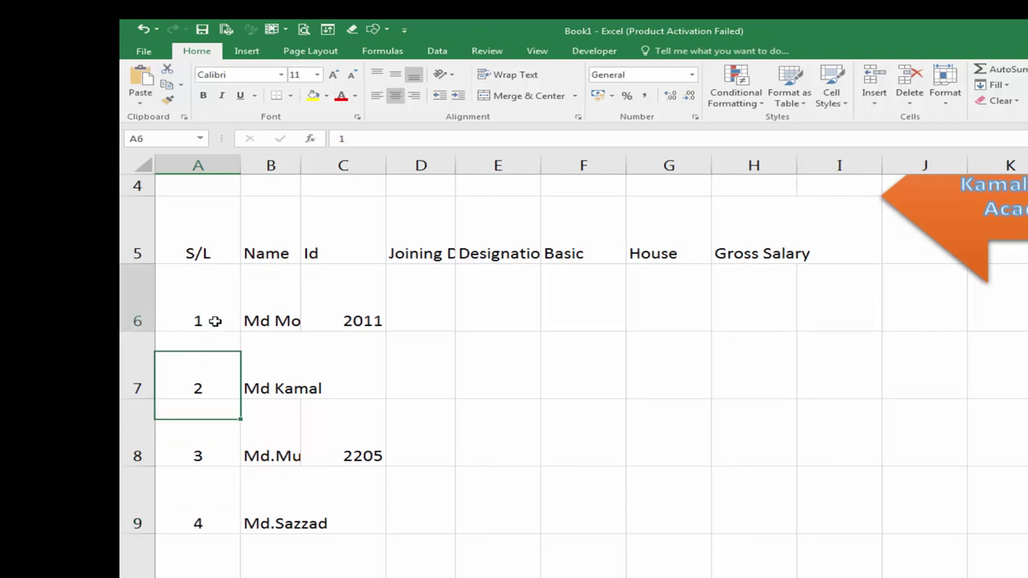
{"action": "left_click", "coordinate": [208, 257]}
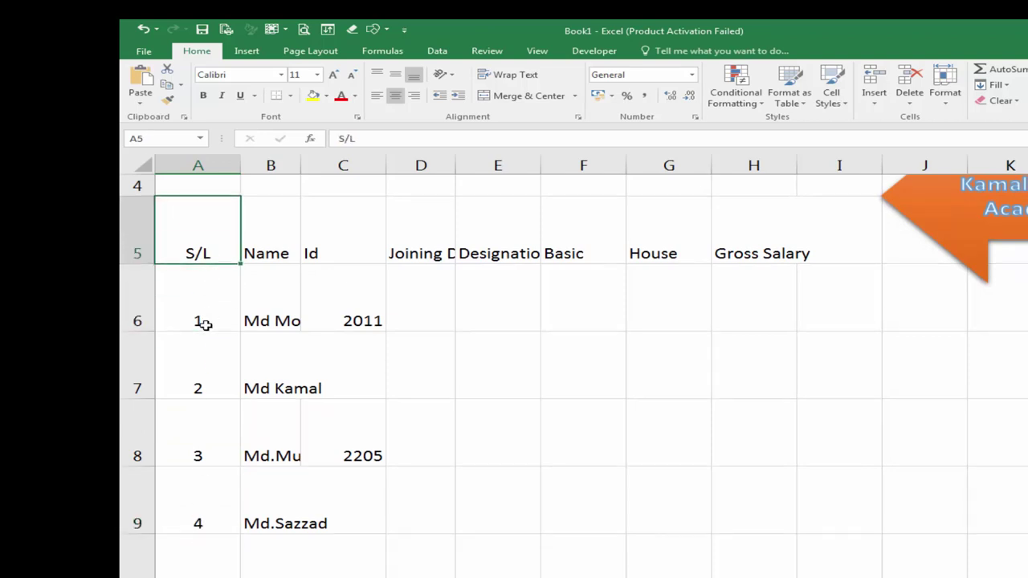
{"action": "left_click", "coordinate": [204, 322]}
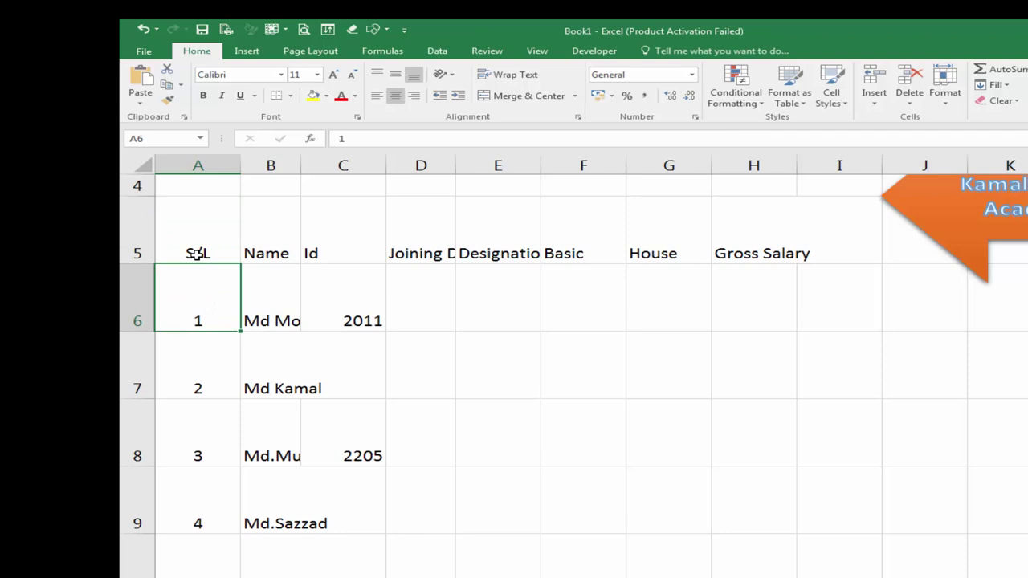
{"action": "left_click_drag", "start_coordinate": [201, 222], "coordinate": [165, 573]}
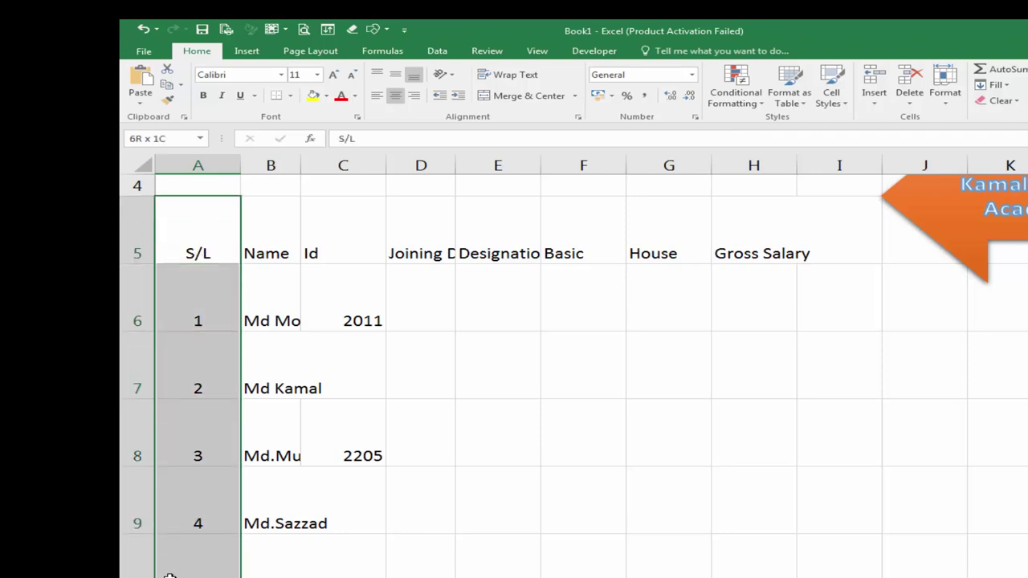
{"action": "left_click", "coordinate": [402, 76]}
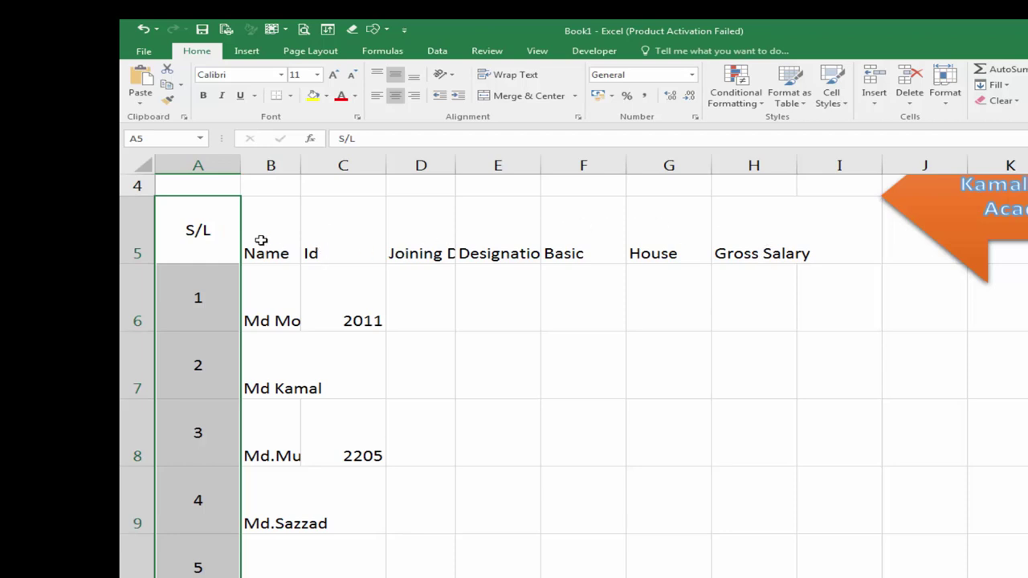
- Select the remaining table headings and body, then clear the selection
{"action": "left_click_drag", "start_coordinate": [264, 238], "coordinate": [835, 315]}
{"action": "left_click_drag", "start_coordinate": [761, 478], "coordinate": [739, 554]}
{"action": "left_click", "coordinate": [592, 390]}
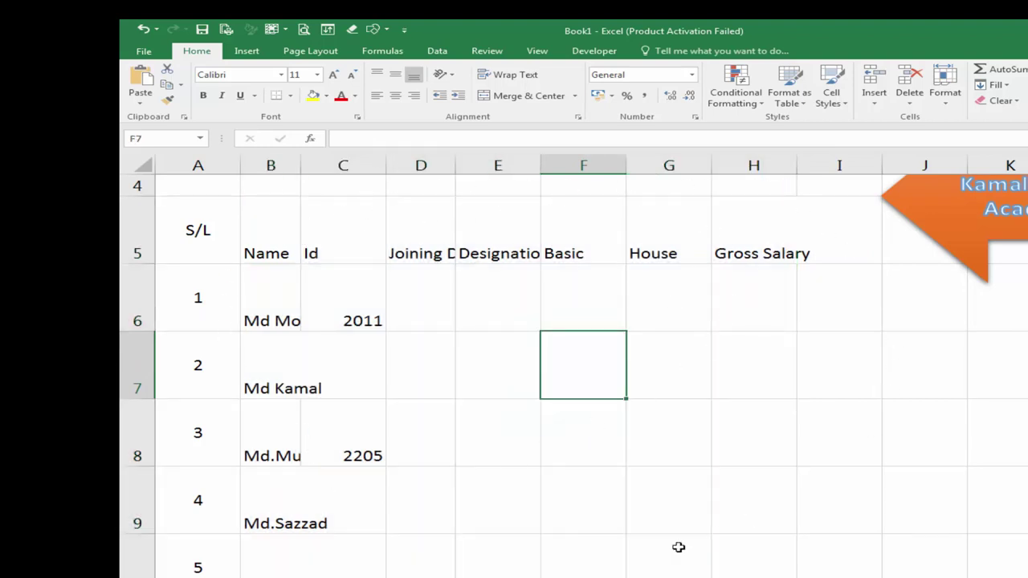
- Reduce rows 5–10 to a uniform height of 35.25 points
{"action": "left_click_drag", "start_coordinate": [130, 243], "coordinate": [143, 574]}
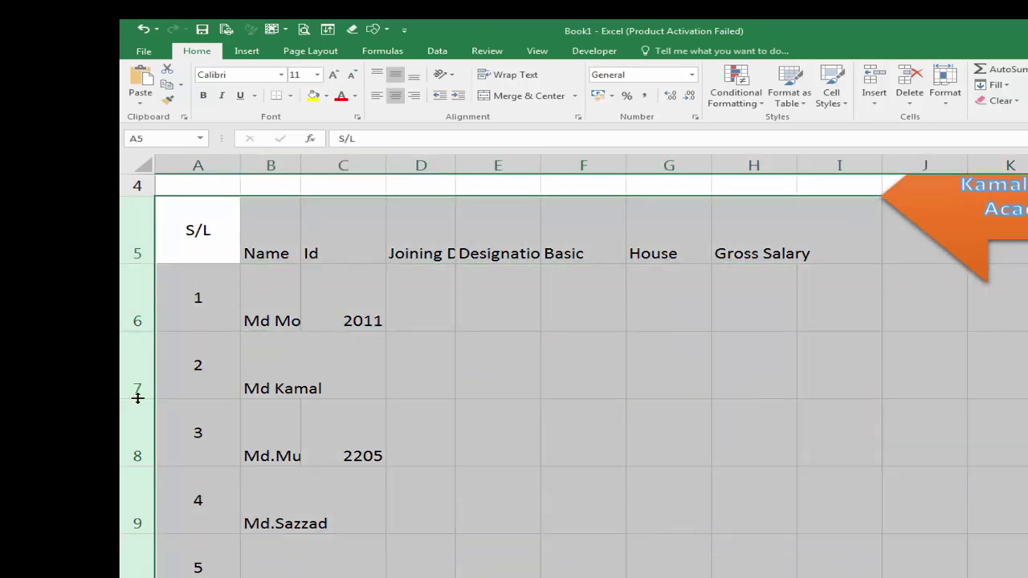
{"action": "left_click_drag", "start_coordinate": [137, 397], "coordinate": [149, 361]}
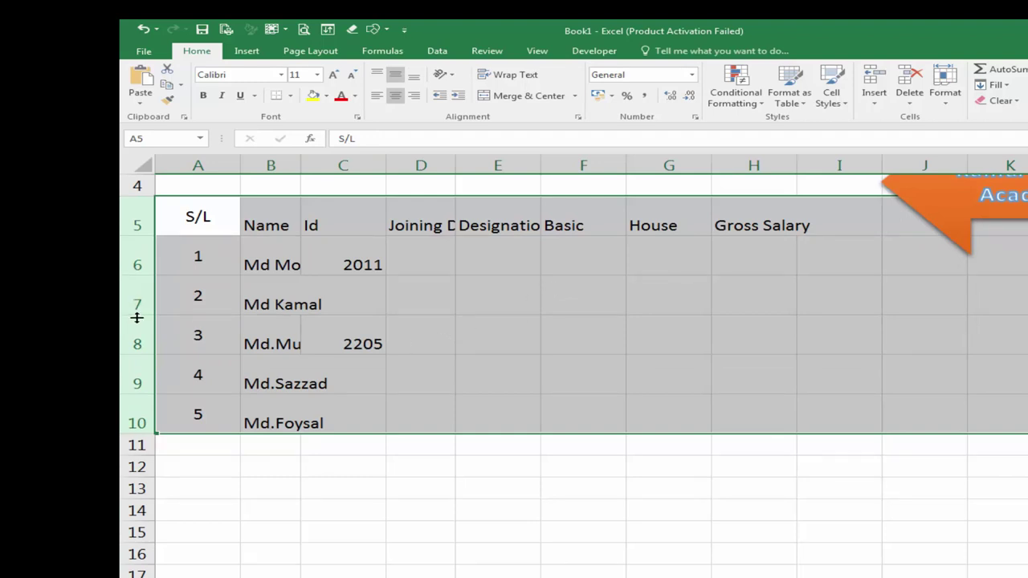
{"action": "left_click", "coordinate": [478, 295]}
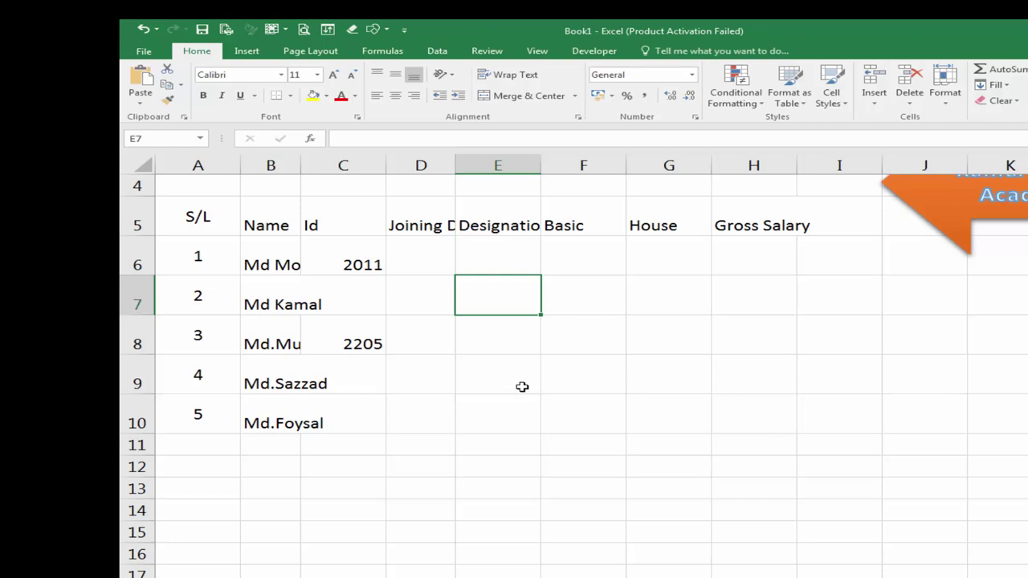
- Copy A5:A10's centred formatting onto B5:I10 using Format Painter
{"action": "scroll", "coordinate": [523, 386], "scroll_direction": "up", "scroll_amount": 1}
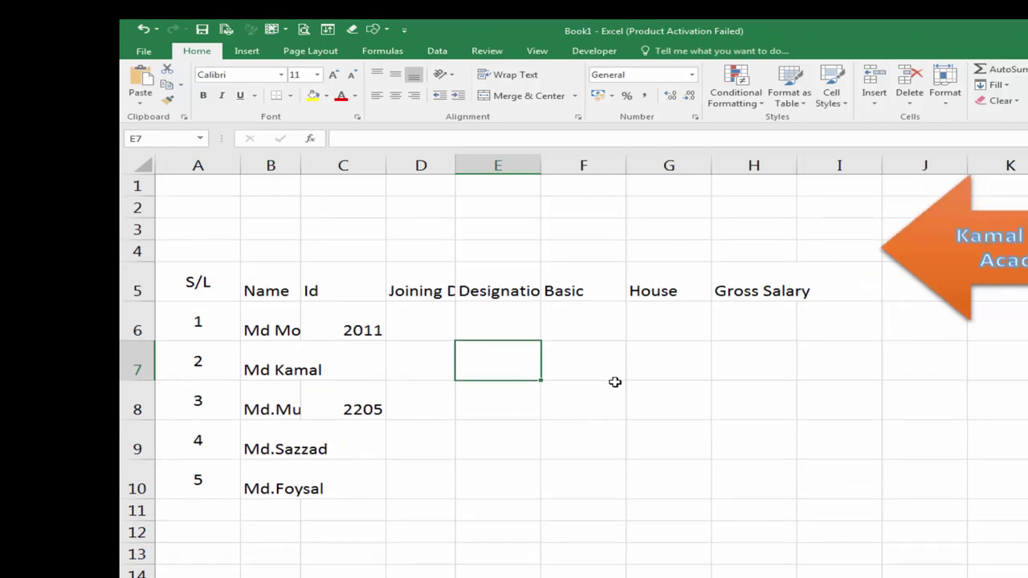
{"action": "left_click", "coordinate": [663, 402]}
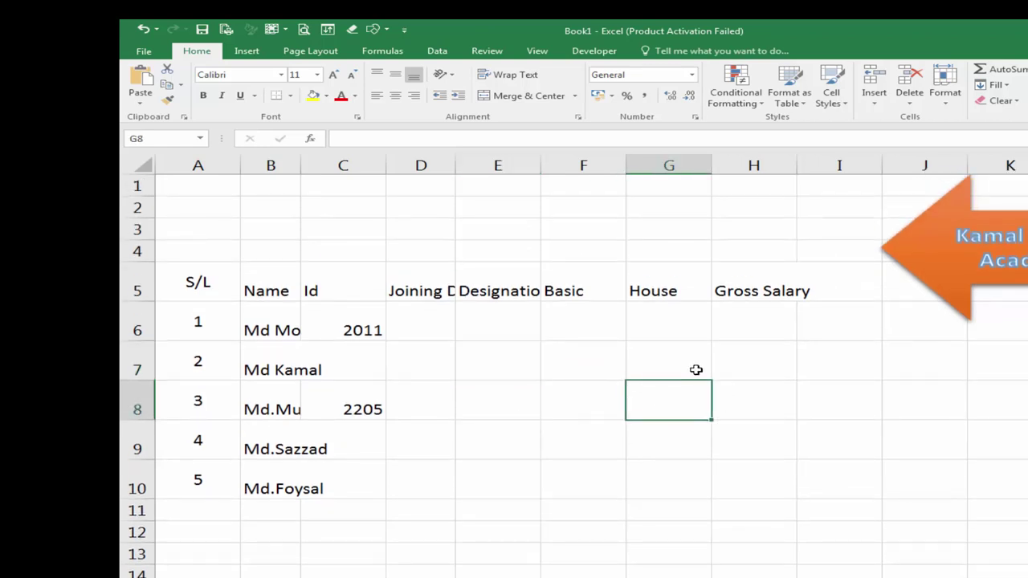
{"action": "left_click", "coordinate": [695, 369]}
{"action": "left_click", "coordinate": [729, 361]}
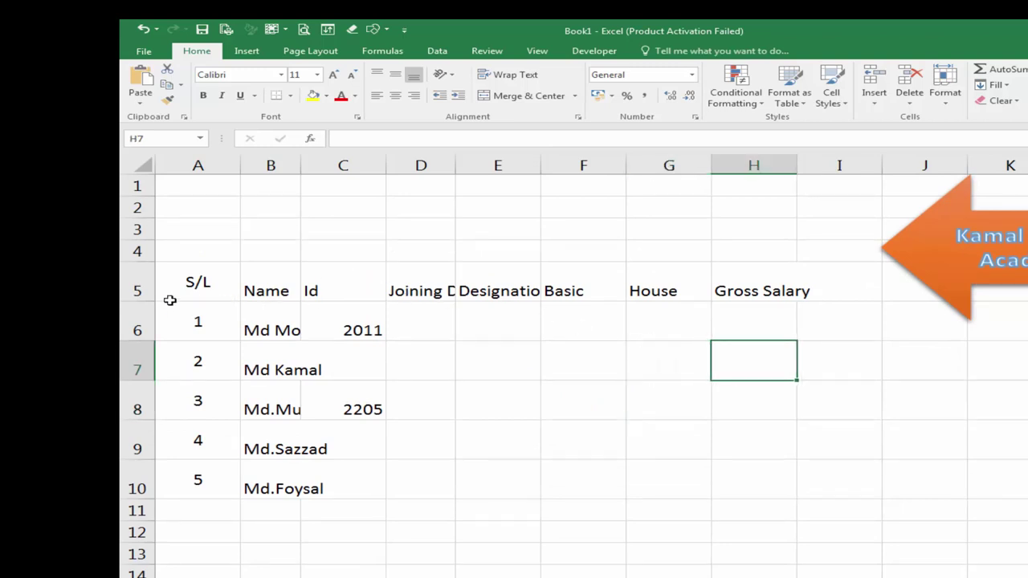
{"action": "left_click_drag", "start_coordinate": [180, 295], "coordinate": [184, 481]}
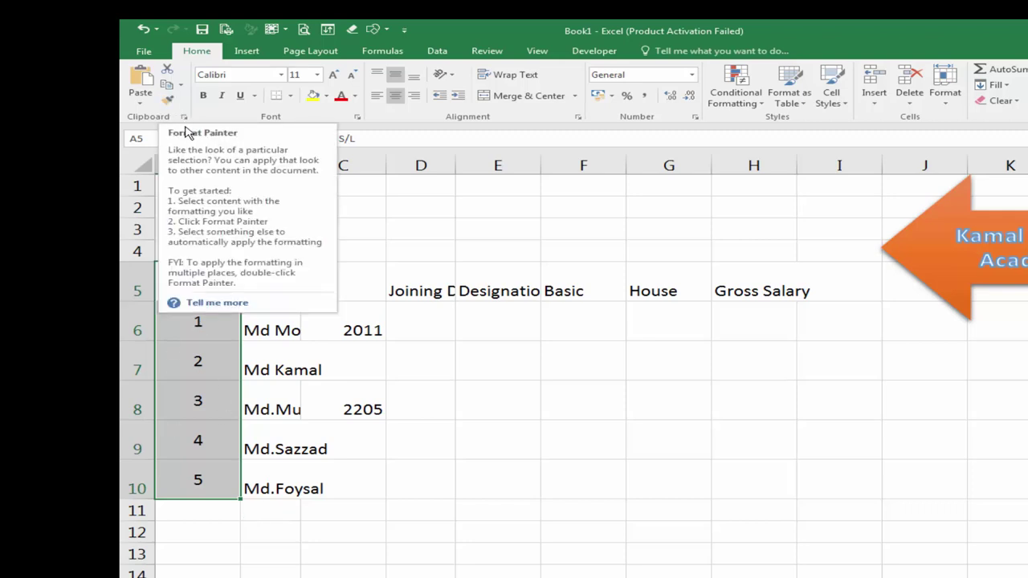
{"action": "left_click", "coordinate": [600, 401]}
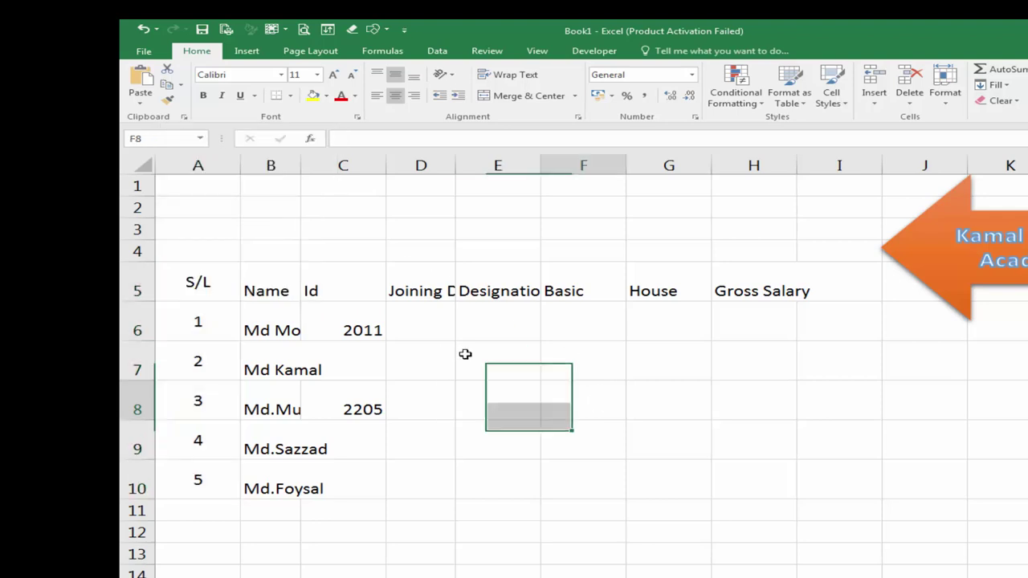
{"action": "left_click_drag", "start_coordinate": [217, 279], "coordinate": [172, 486]}
{"action": "left_click", "coordinate": [168, 101]}
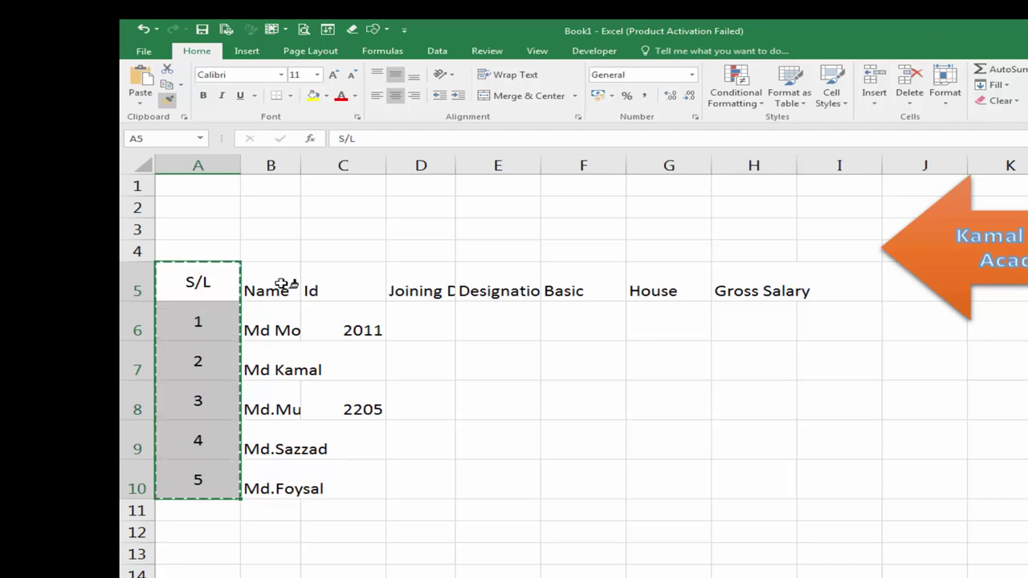
{"action": "mouse_move", "coordinate": [285, 284]}
{"action": "left_mouse_down"}
{"action": "mouse_move", "coordinate": [415, 335]}
{"action": "mouse_move", "coordinate": [693, 393]}
{"action": "mouse_move", "coordinate": [801, 439]}
{"action": "mouse_move", "coordinate": [805, 480]}
{"action": "left_mouse_up"}
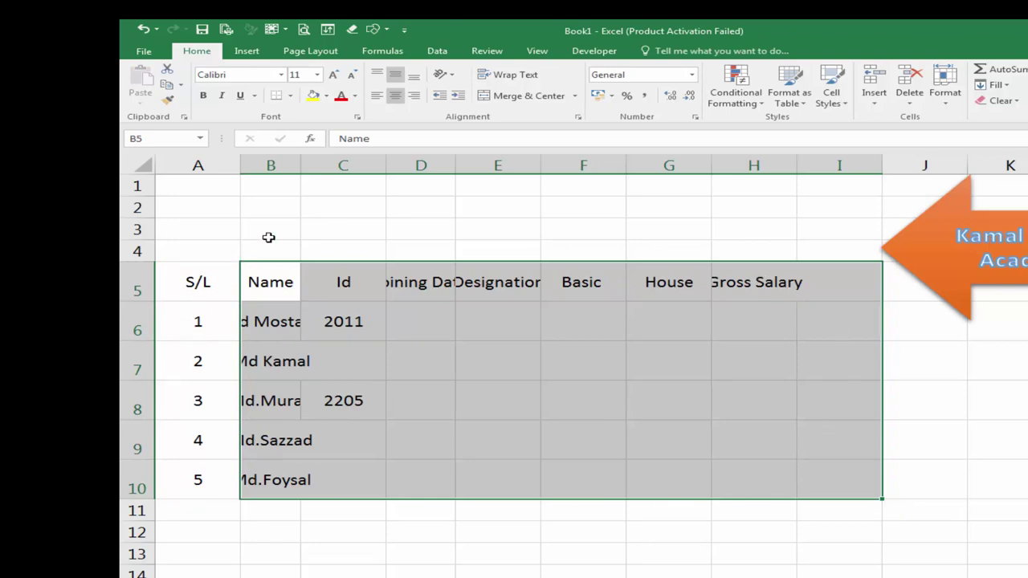
{"action": "left_click_drag", "start_coordinate": [142, 284], "coordinate": [105, 428]}
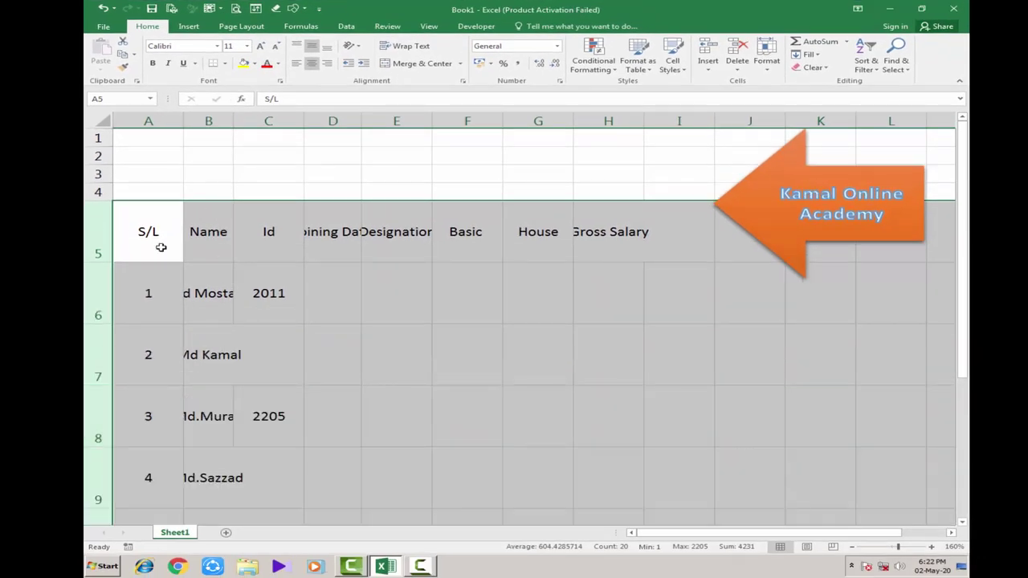
{"action": "left_click", "coordinate": [396, 305]}
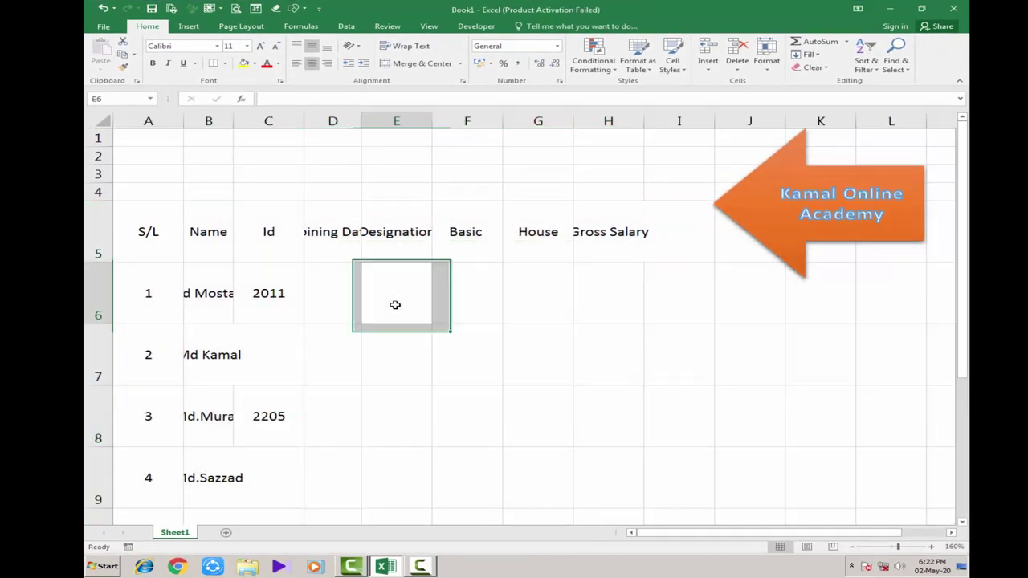
{"action": "left_click", "coordinate": [214, 305]}
{"action": "left_click", "coordinate": [217, 359]}
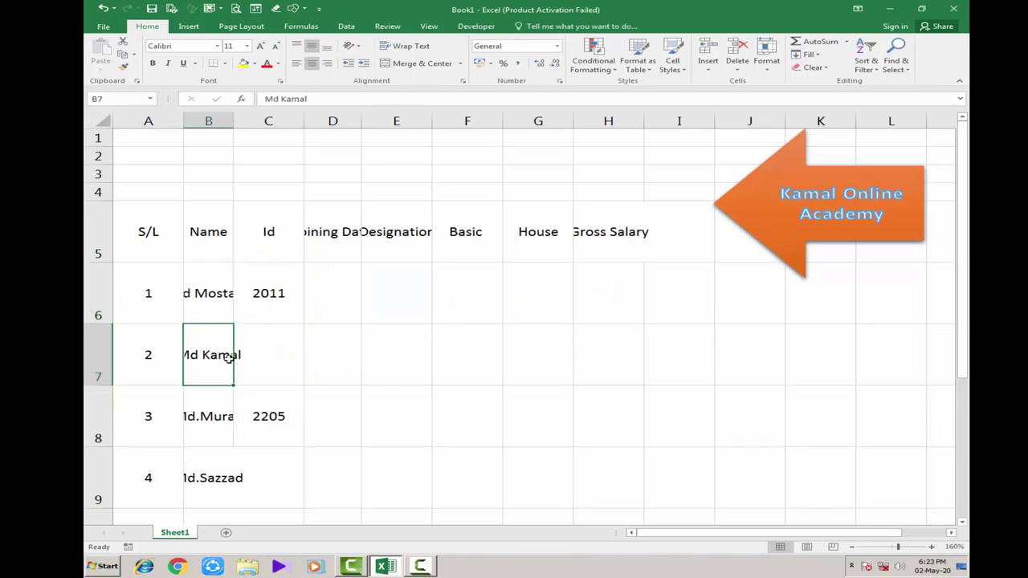
{"action": "left_click", "coordinate": [228, 424]}
{"action": "left_click", "coordinate": [263, 293]}
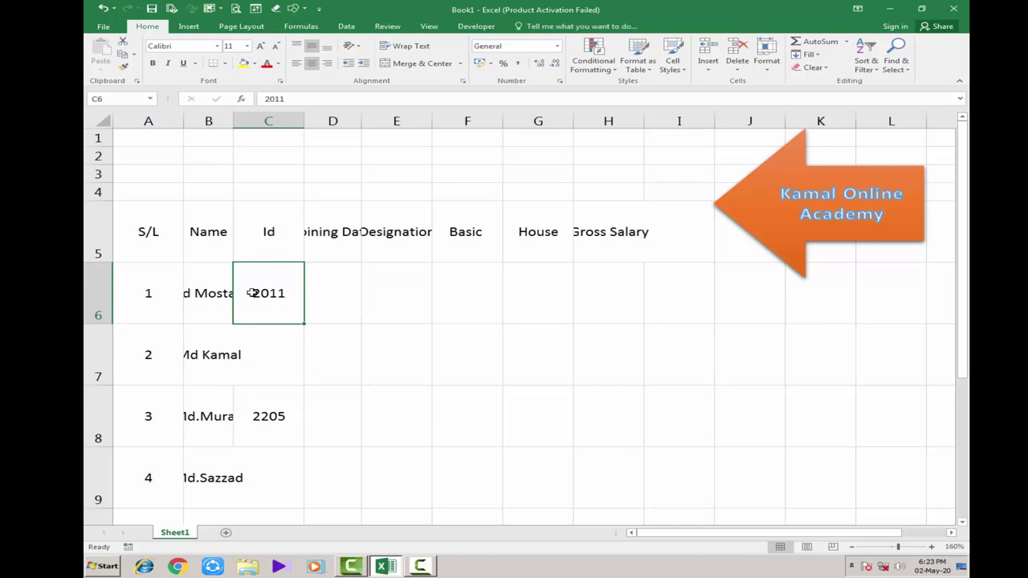
{"action": "left_click", "coordinate": [208, 294]}
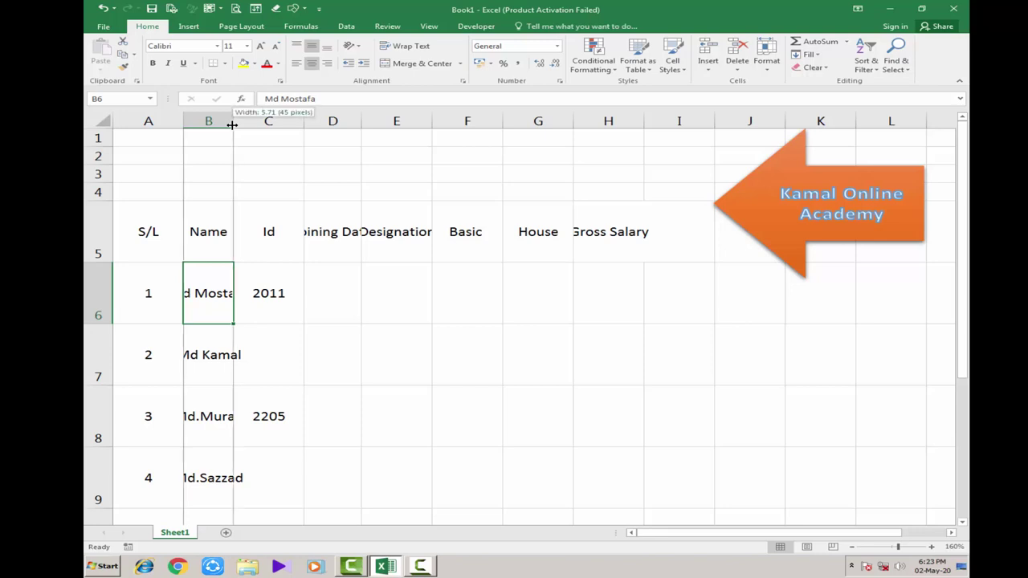
- Widen column B and check that all five employee names display in full
{"action": "left_click_drag", "start_coordinate": [232, 125], "coordinate": [289, 139]}
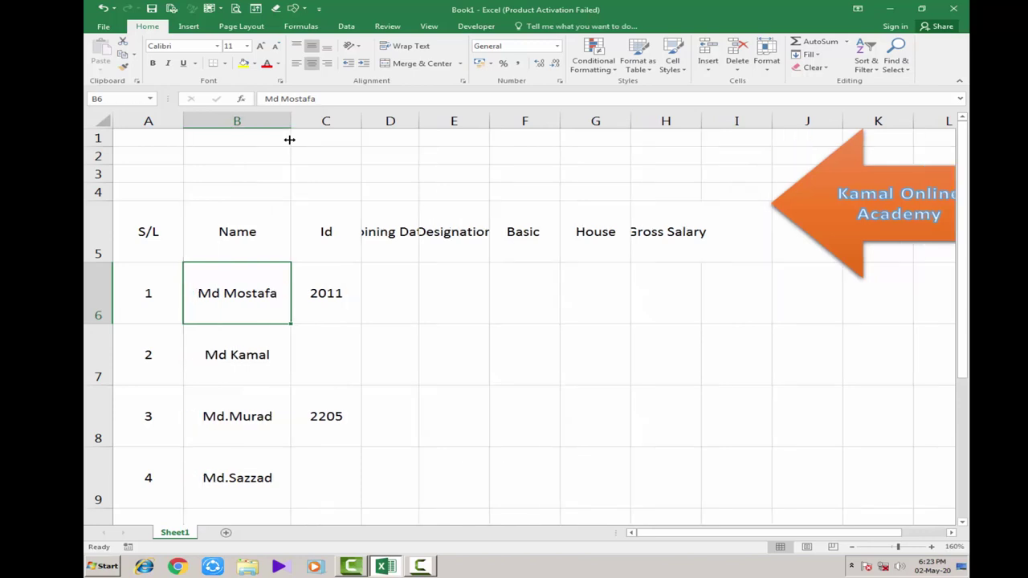
{"action": "scroll", "coordinate": [241, 376], "scroll_direction": "down", "scroll_amount": 4}
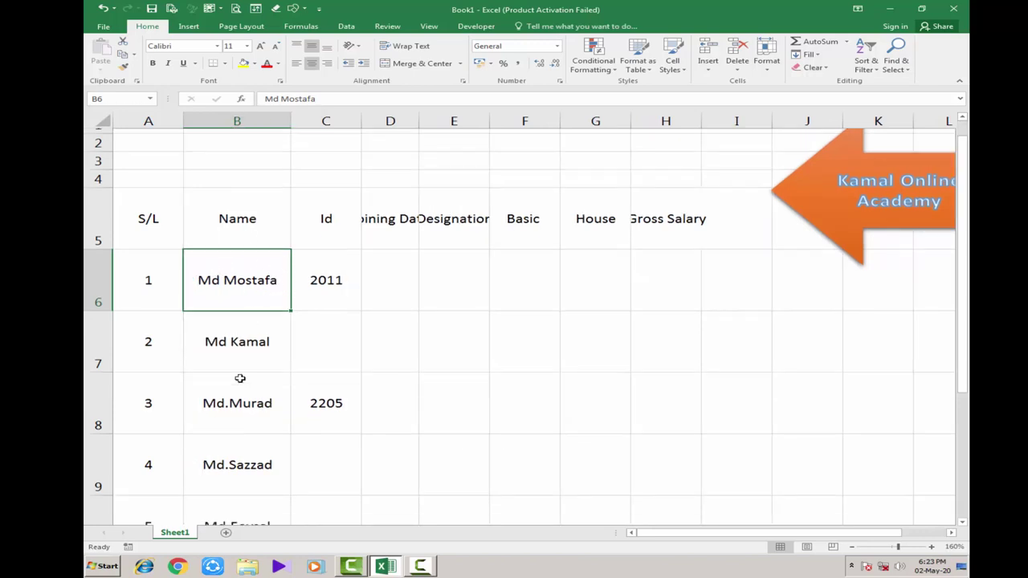
{"action": "scroll", "coordinate": [240, 376], "scroll_direction": "up", "scroll_amount": 3}
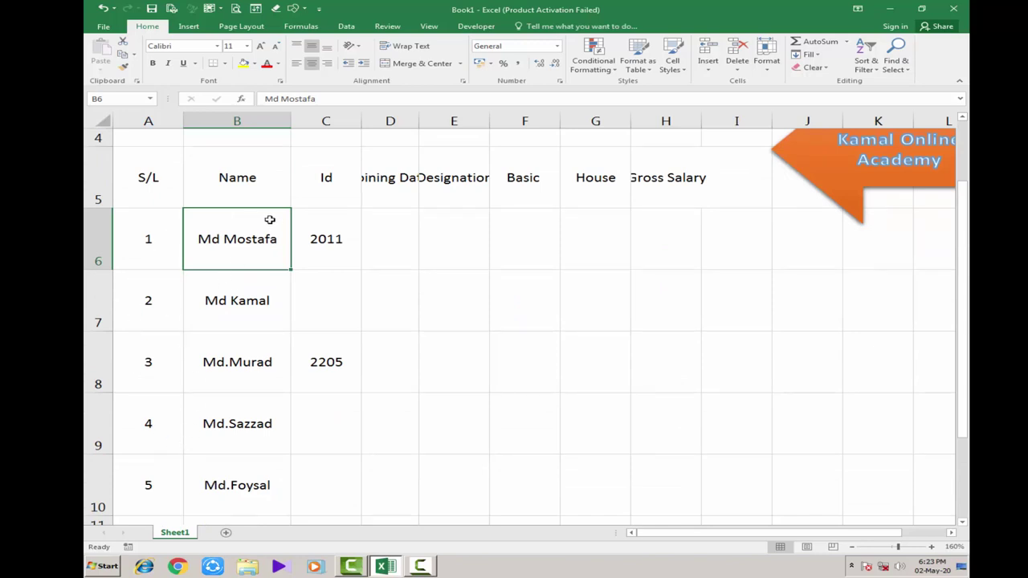
{"action": "left_click", "coordinate": [246, 180]}
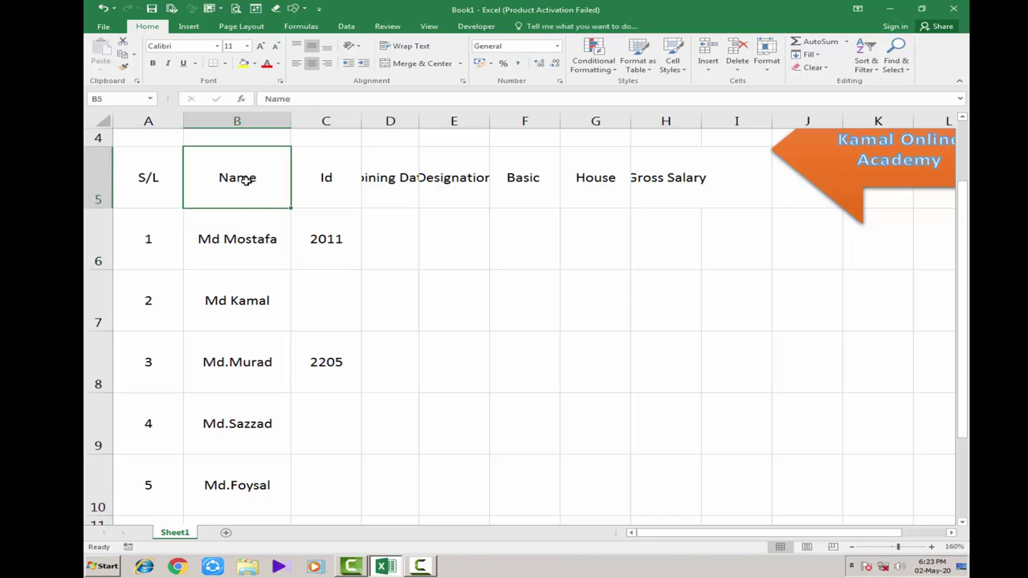
{"action": "left_click", "coordinate": [238, 250]}
{"action": "left_click", "coordinate": [229, 299]}
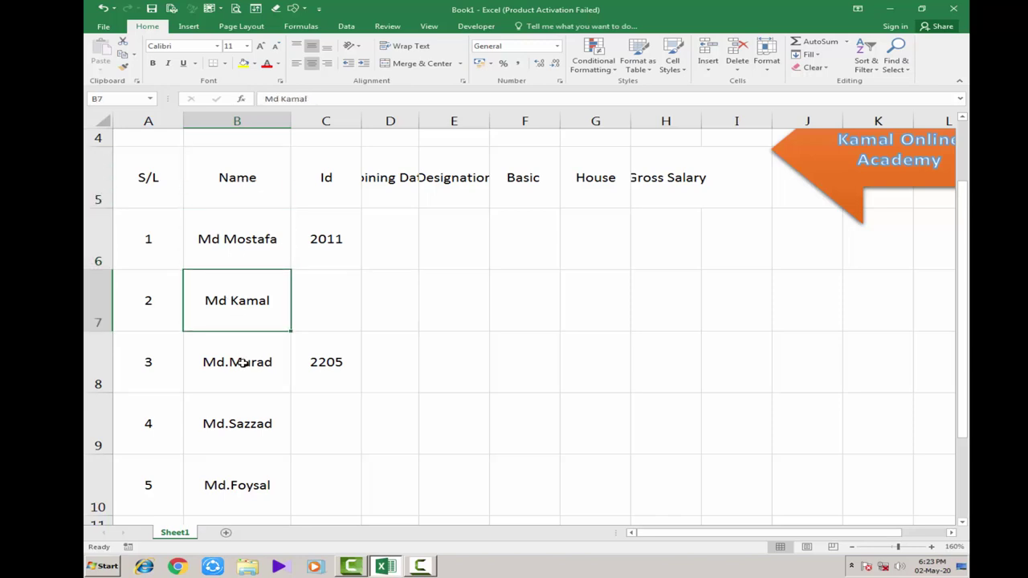
{"action": "left_click", "coordinate": [240, 362]}
{"action": "left_click", "coordinate": [246, 421]}
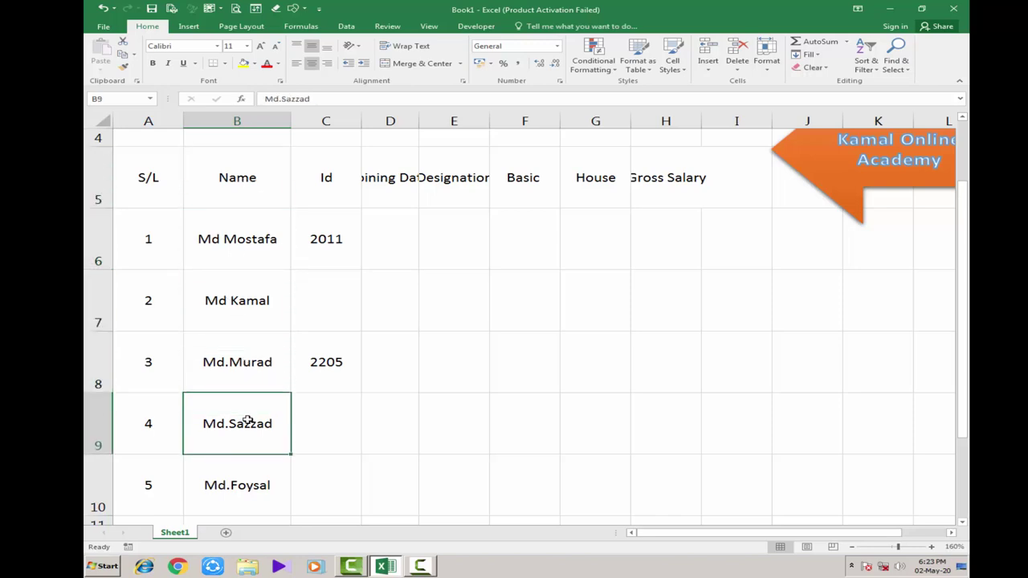
{"action": "left_click", "coordinate": [229, 492]}
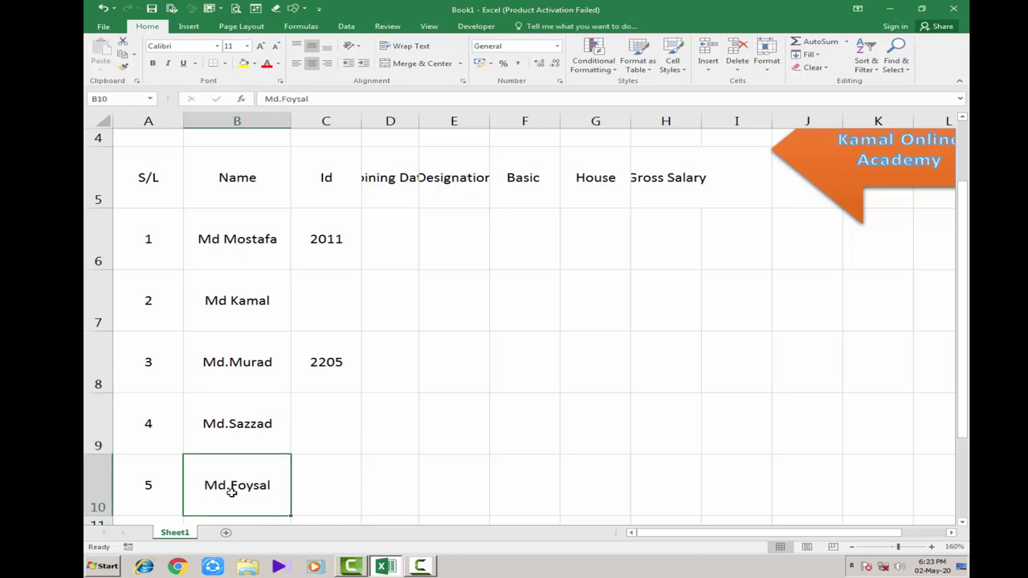
- Left-align the names in B6:B10 and fill header row A5:H5 light blue
{"action": "left_click_drag", "start_coordinate": [240, 243], "coordinate": [261, 471]}
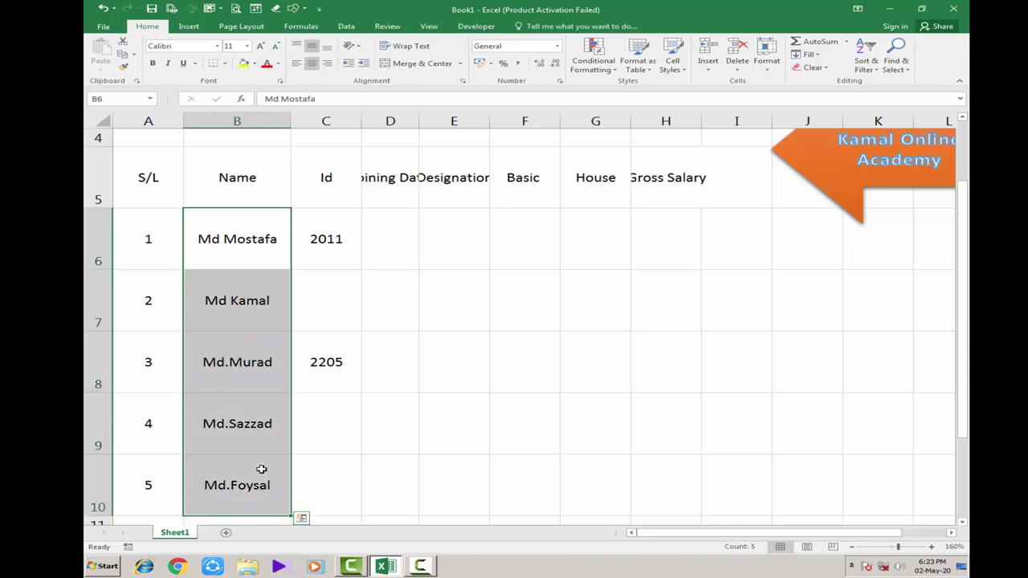
{"action": "left_click", "coordinate": [293, 65]}
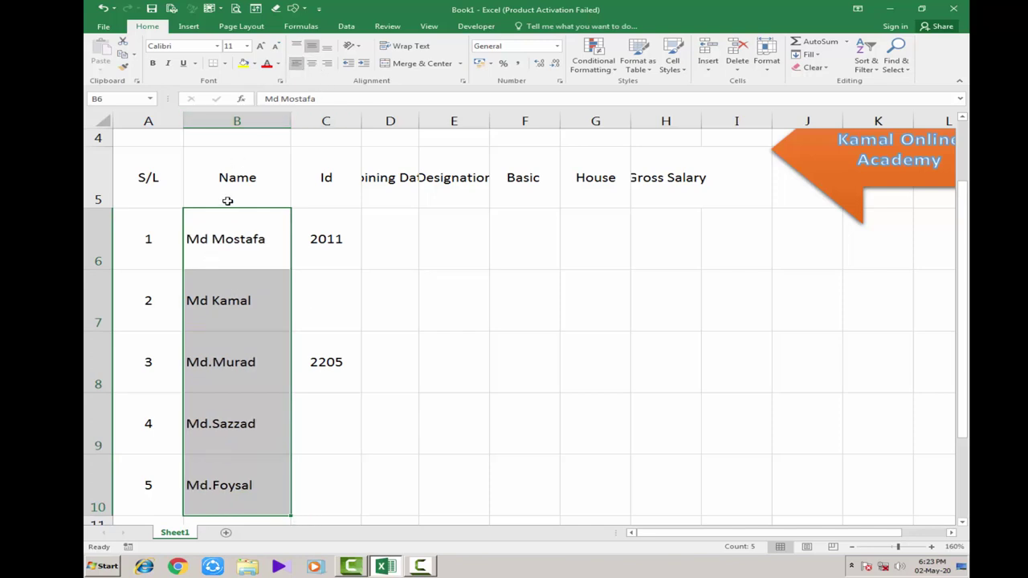
{"action": "left_click_drag", "start_coordinate": [148, 182], "coordinate": [684, 184]}
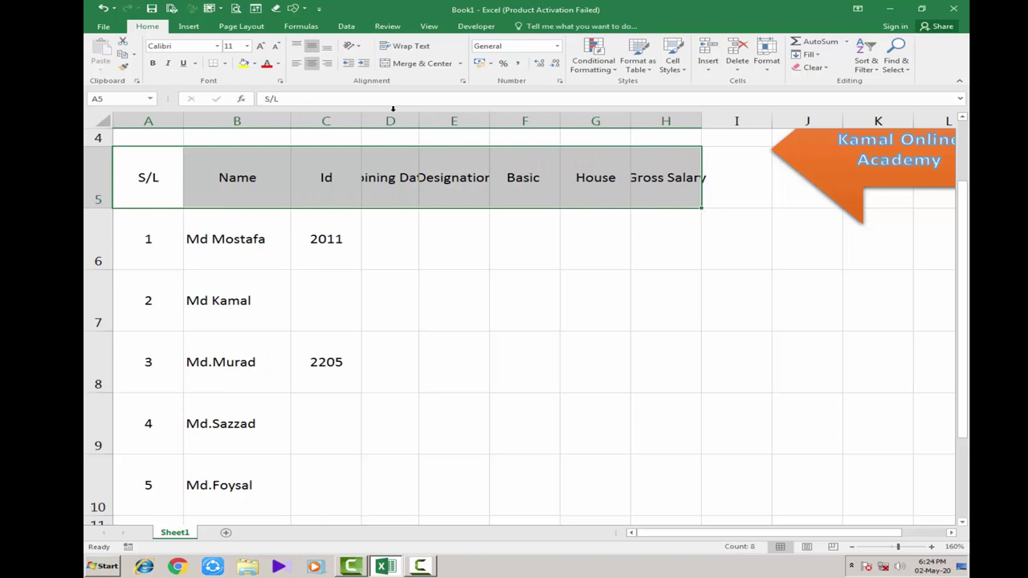
{"action": "left_click", "coordinate": [254, 65]}
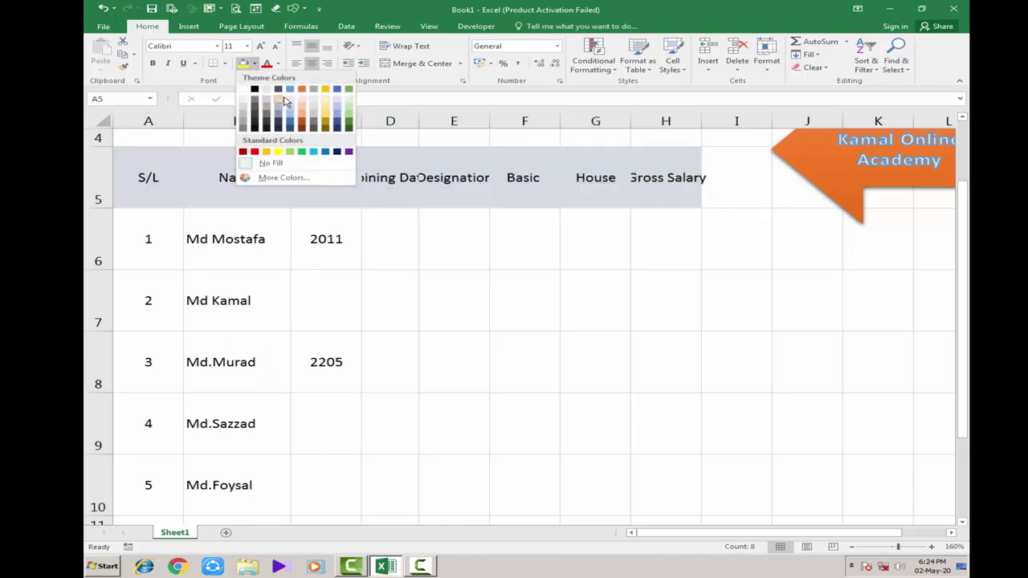
{"action": "left_click", "coordinate": [287, 103]}
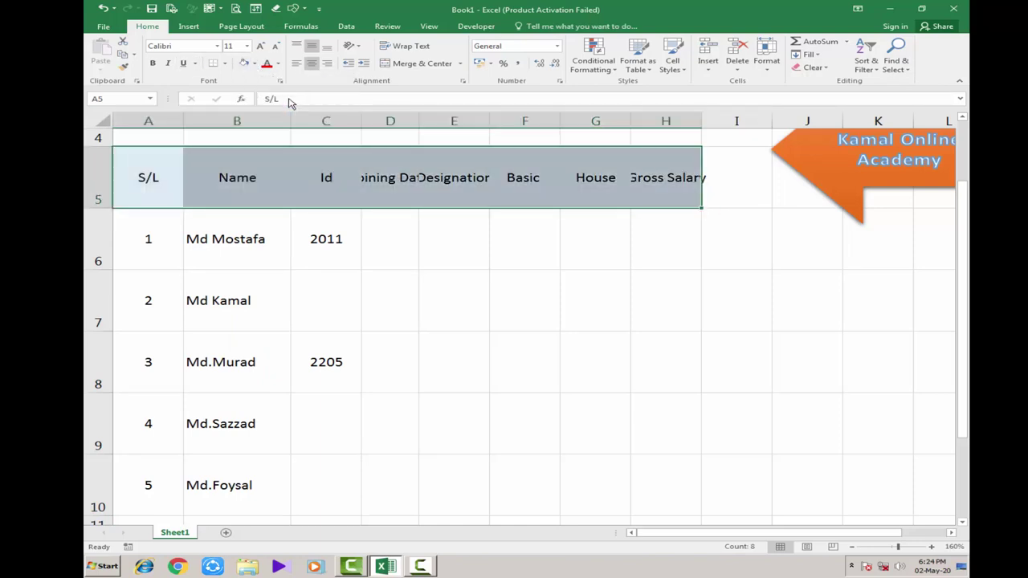
{"action": "left_click", "coordinate": [417, 308]}
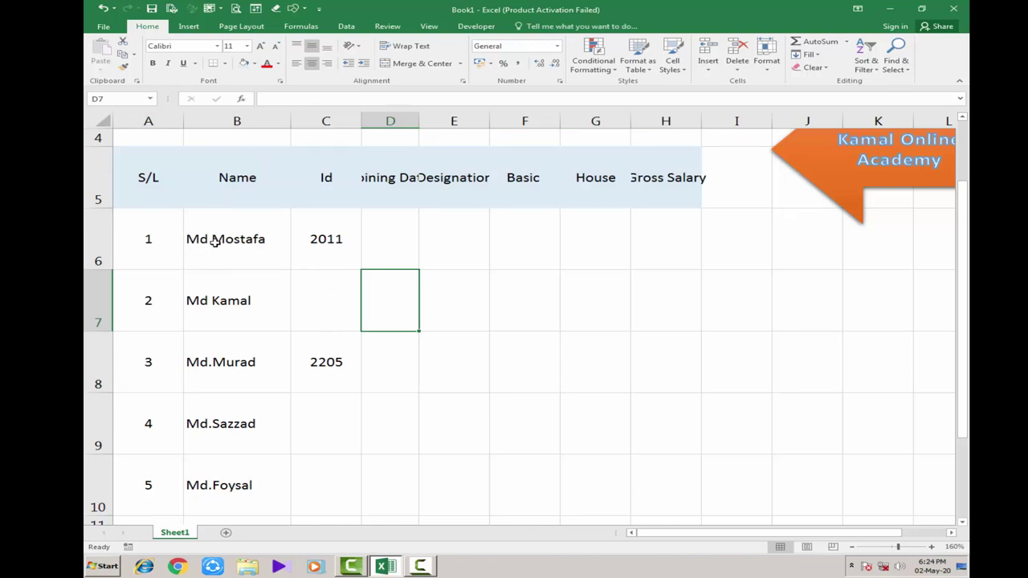
- Widen the Name column much further, then undo that change
{"action": "left_click_drag", "start_coordinate": [215, 243], "coordinate": [198, 471]}
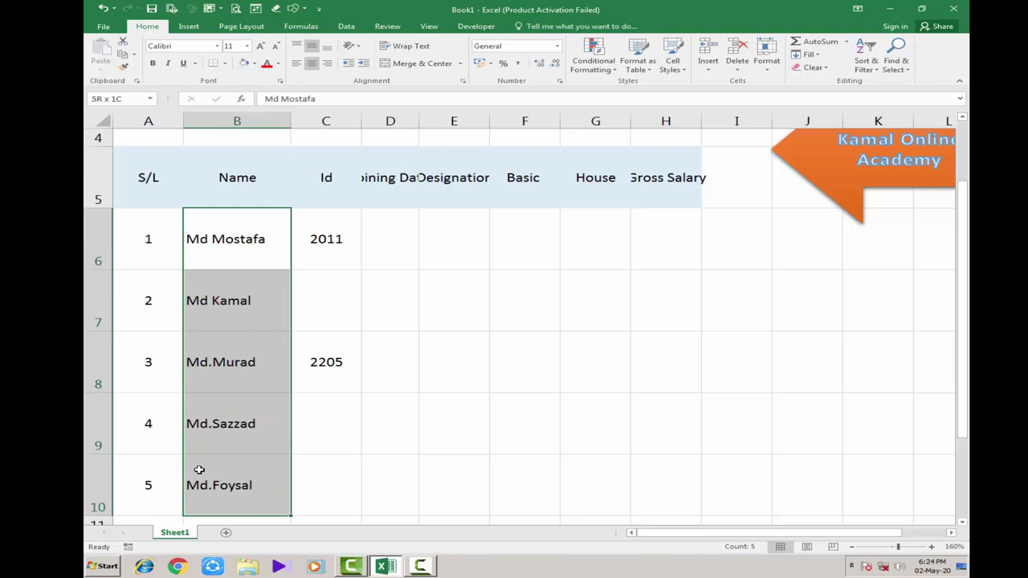
{"action": "left_click", "coordinate": [420, 298]}
{"action": "left_click", "coordinate": [325, 199]}
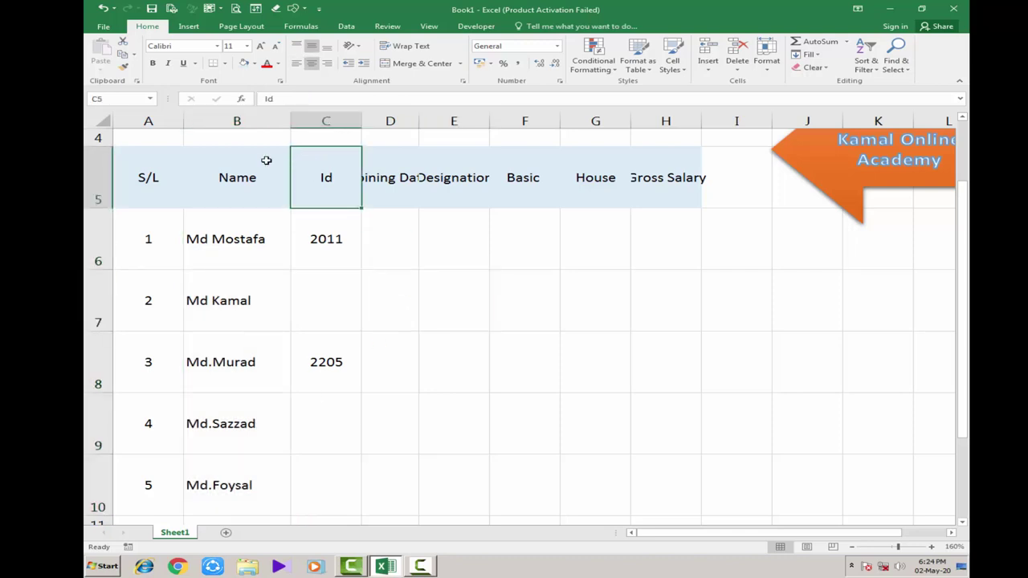
{"action": "left_click", "coordinate": [390, 264]}
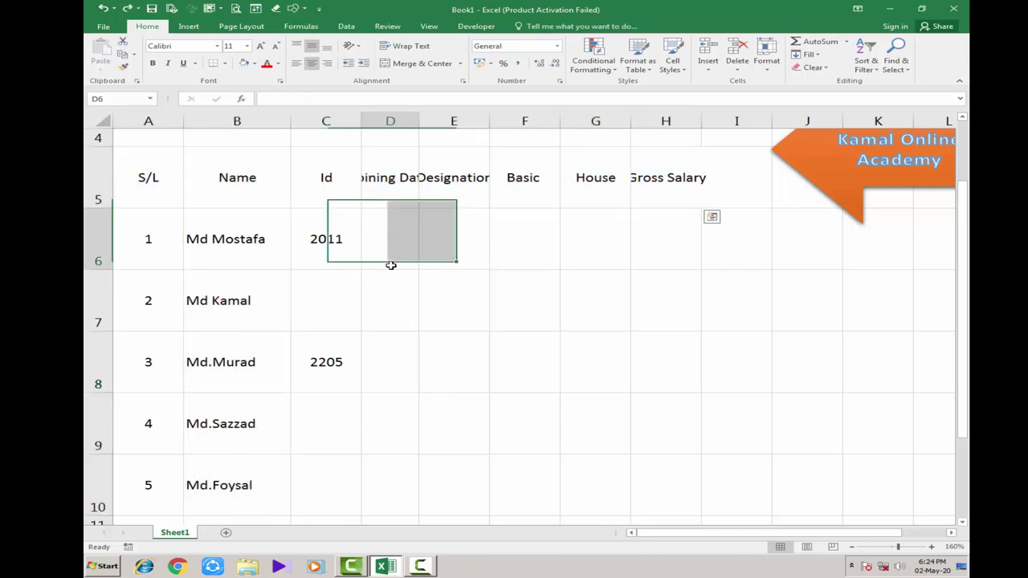
{"action": "left_click", "coordinate": [401, 183]}
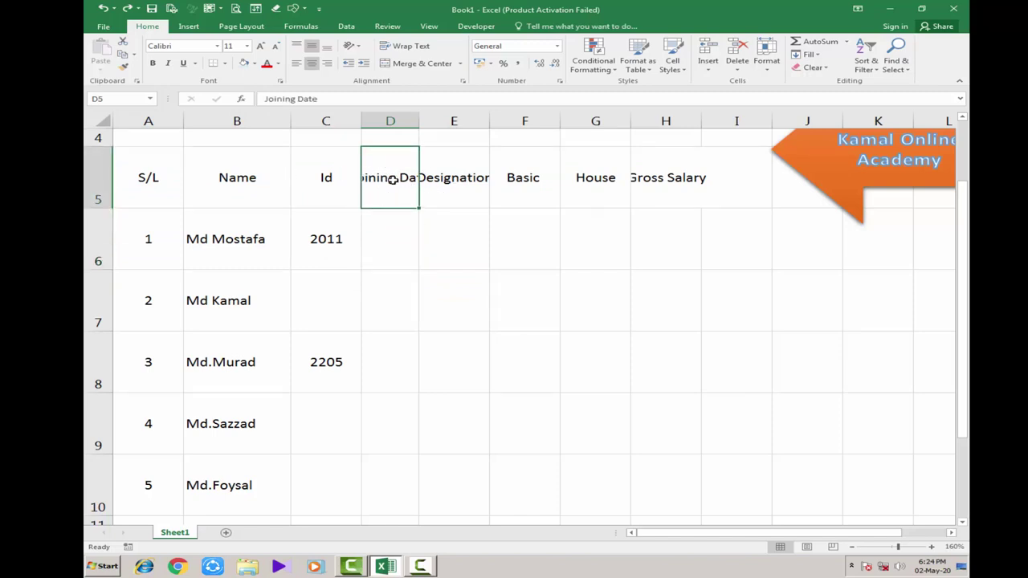
{"action": "left_click", "coordinate": [265, 123]}
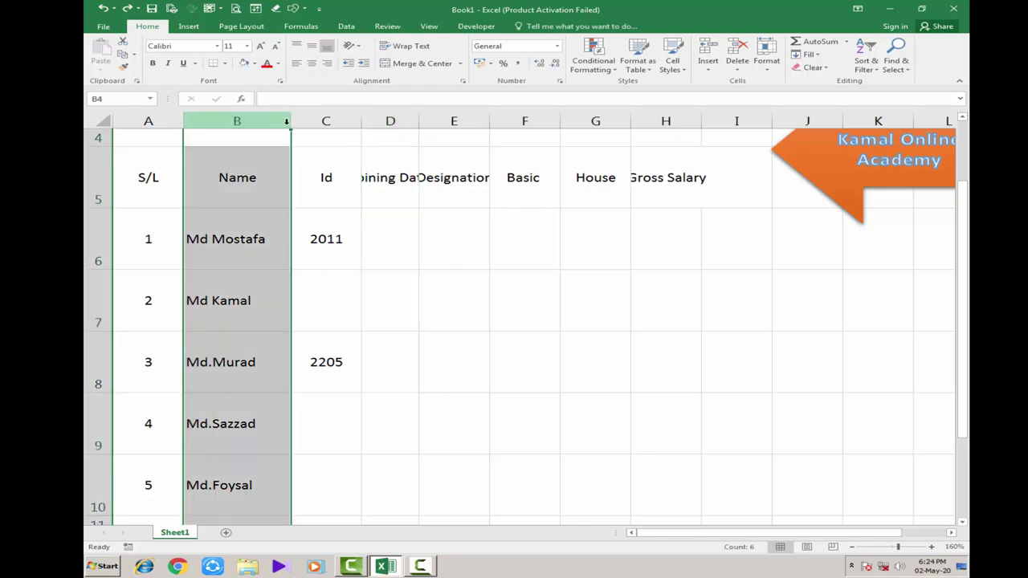
{"action": "left_click_drag", "start_coordinate": [287, 126], "coordinate": [460, 141]}
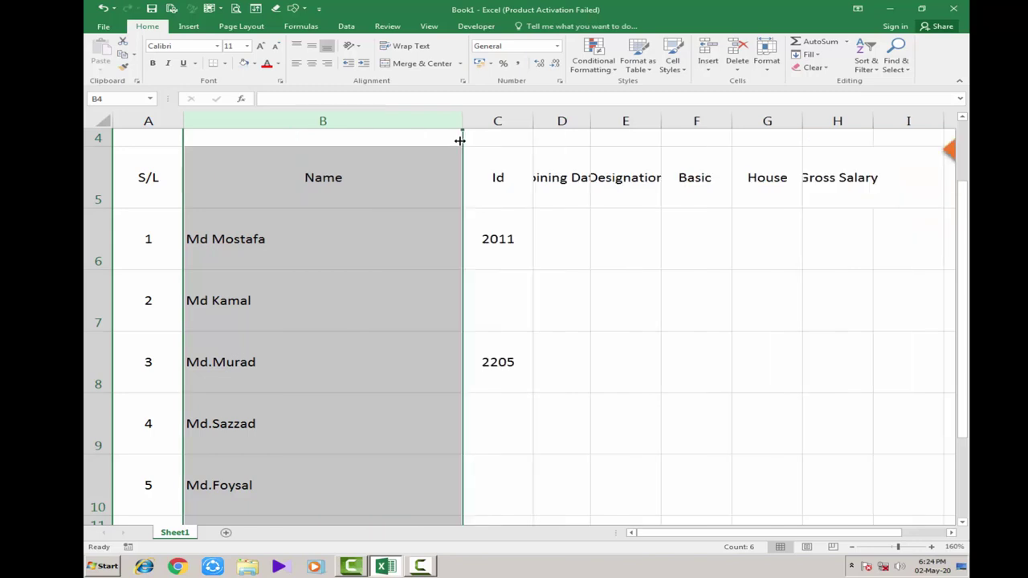
{"action": "key", "text": "ctrl+z"}
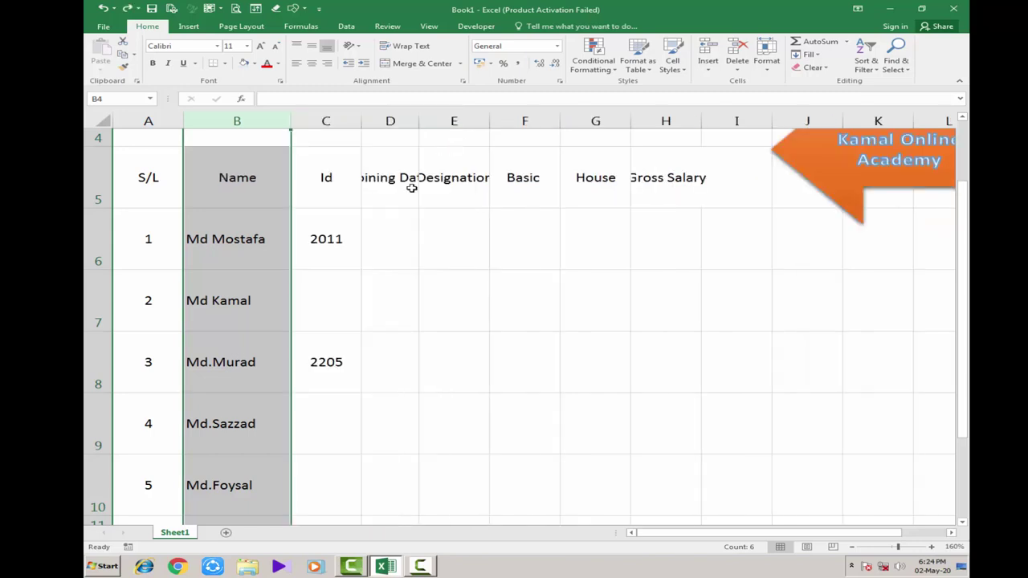
- AutoFit column D (Joining Date) and columns E–H (Designation through Gross Salary)
{"action": "left_click", "coordinate": [390, 120]}
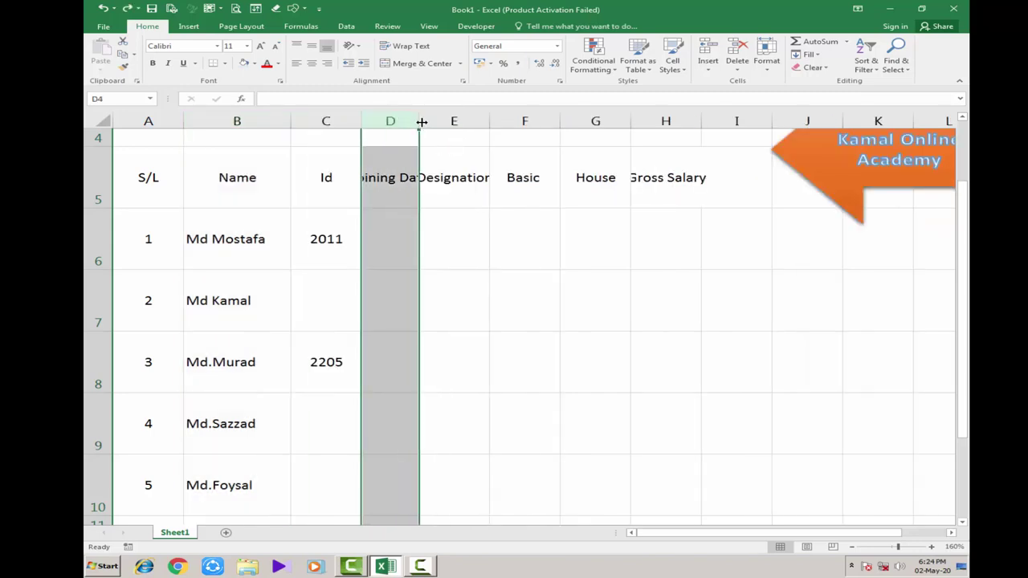
{"action": "double_click", "coordinate": [419, 121]}
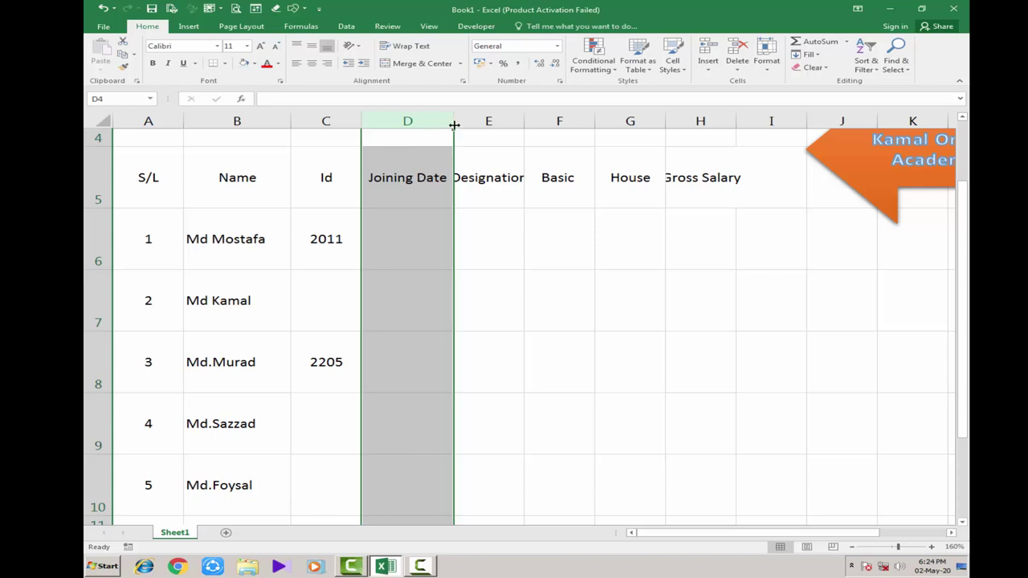
{"action": "left_click", "coordinate": [502, 256]}
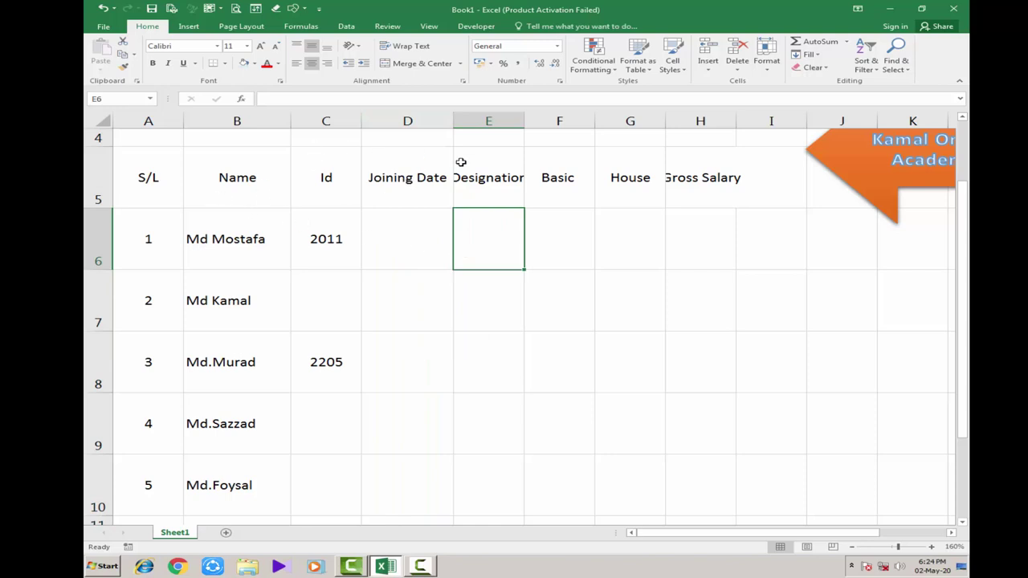
{"action": "left_click_drag", "start_coordinate": [490, 122], "coordinate": [692, 218]}
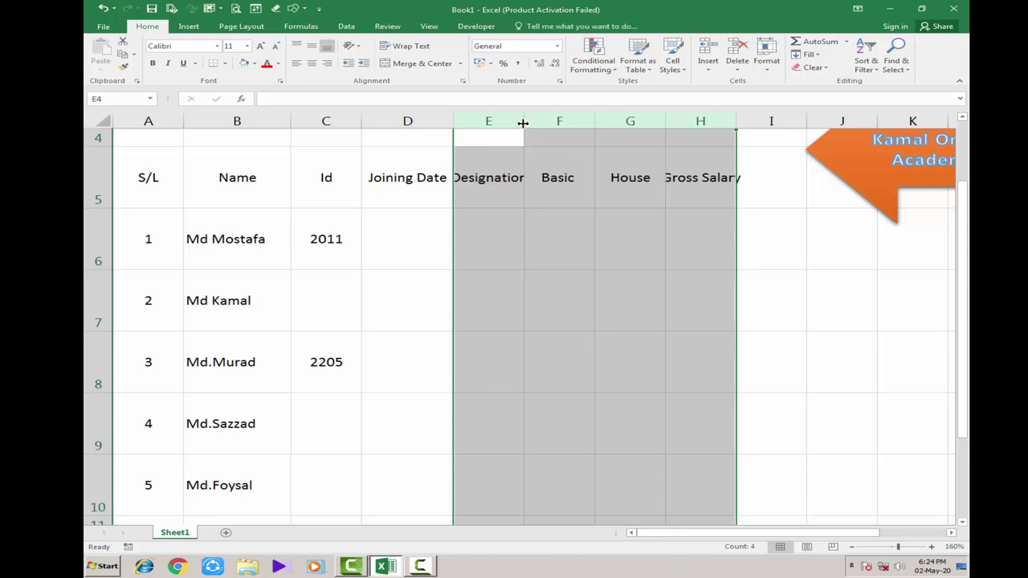
{"action": "double_click", "coordinate": [523, 123]}
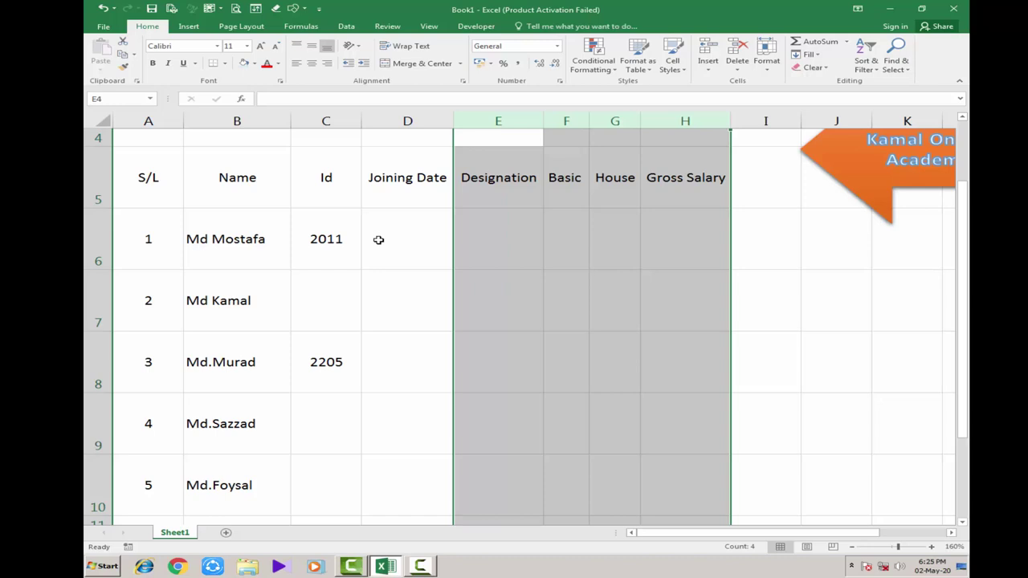
{"action": "left_click", "coordinate": [405, 241]}
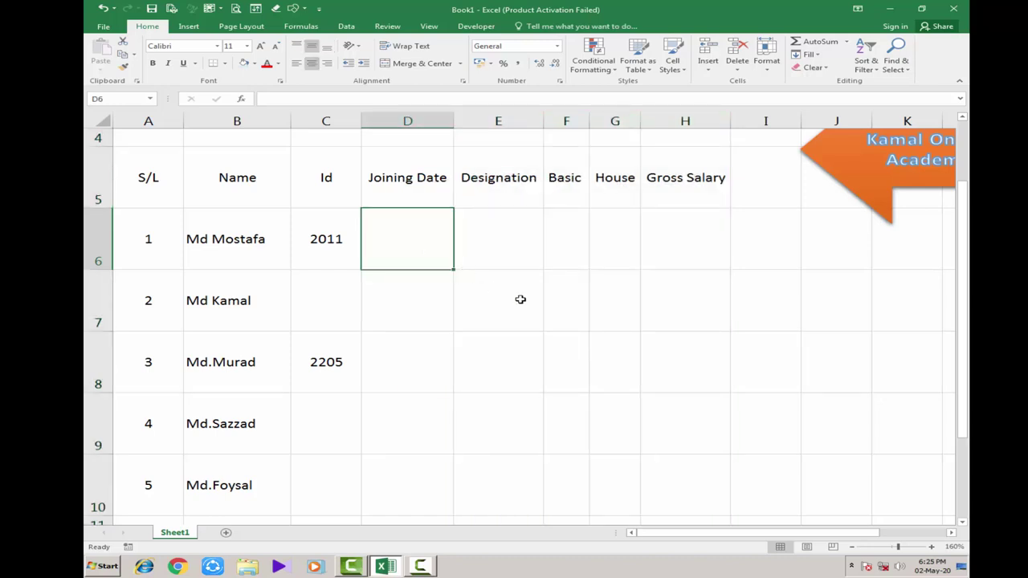
- Shorten employee rows 6–10 to one compact height, undoing the accidental hide first
{"action": "left_click_drag", "start_coordinate": [88, 231], "coordinate": [122, 487]}
{"action": "left_click_drag", "start_coordinate": [100, 453], "coordinate": [122, 362]}
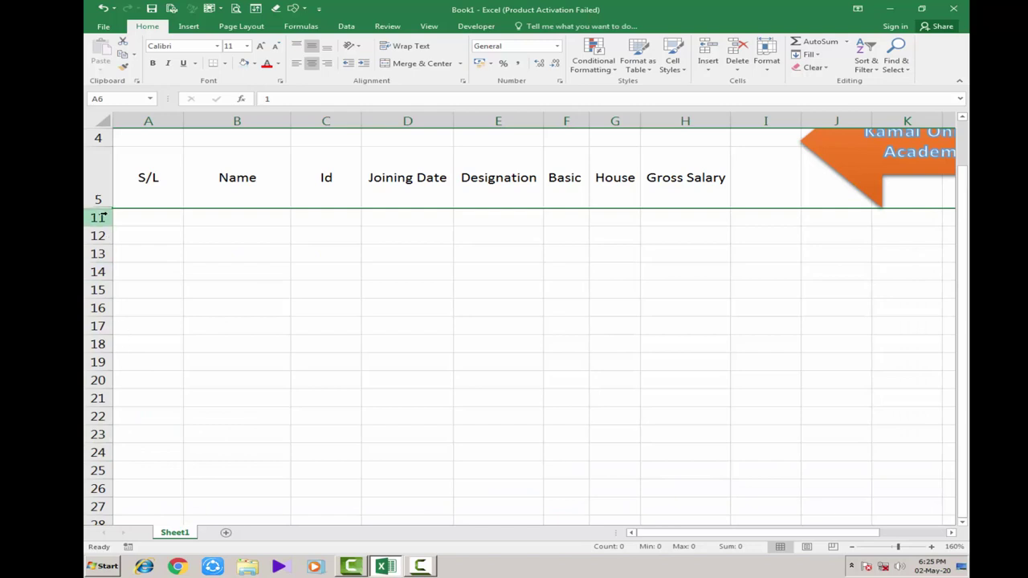
{"action": "key", "text": "ctrl+z"}
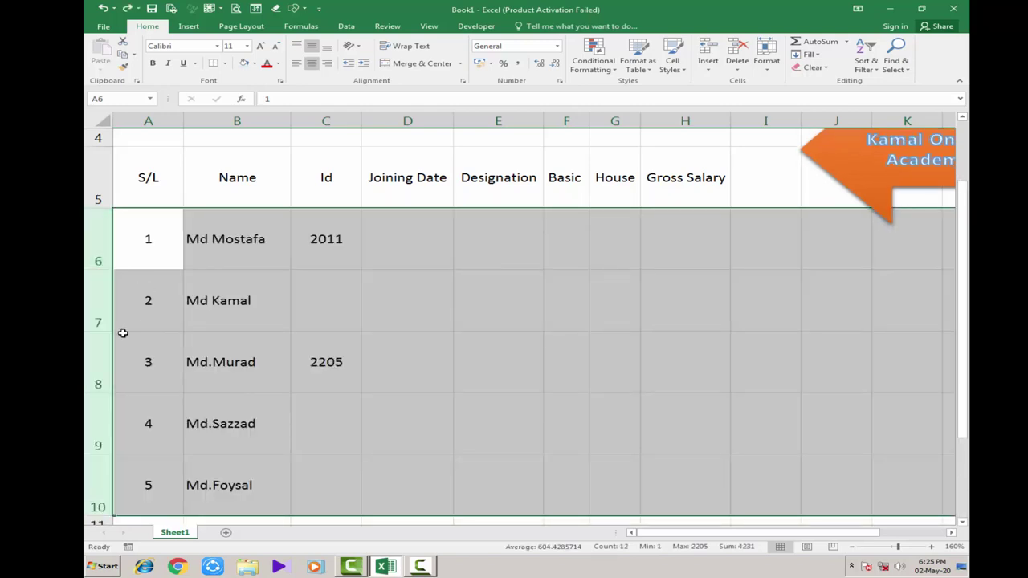
{"action": "left_click_drag", "start_coordinate": [105, 332], "coordinate": [104, 306]}
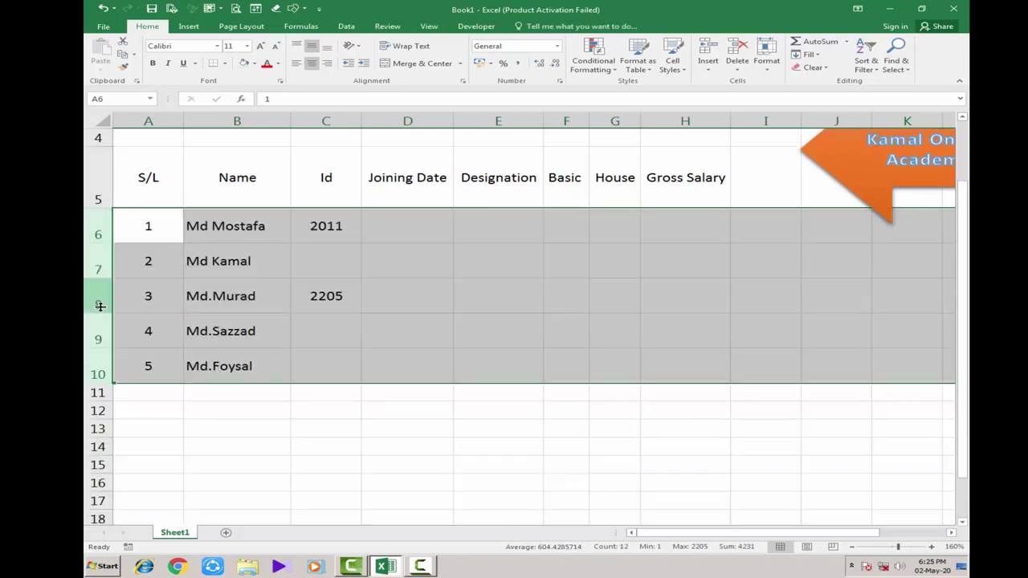
{"action": "left_click", "coordinate": [399, 228]}
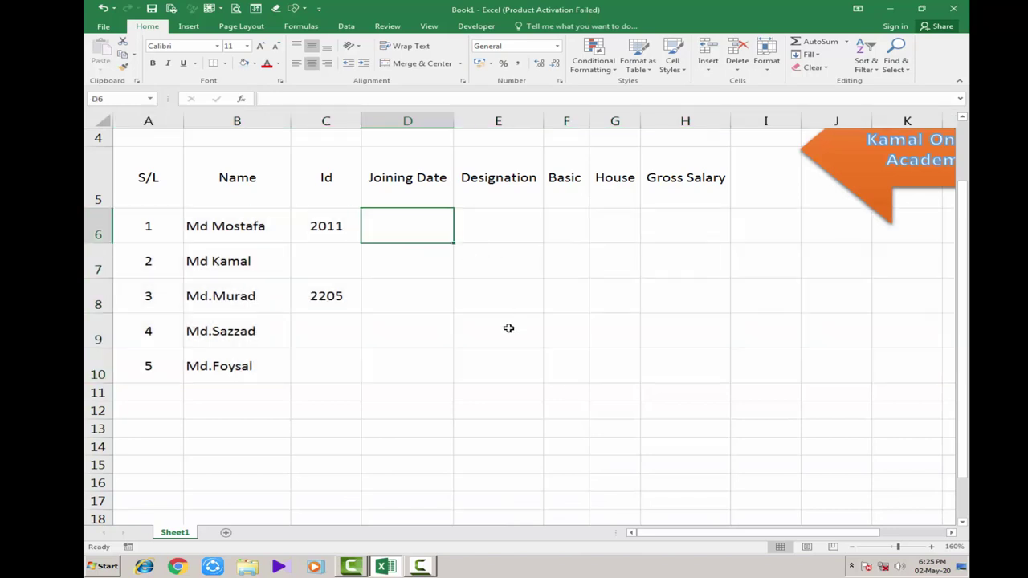
- Fill the Id column C6:C10 with the series 2011 to 2015, setting C7 to 2012
{"action": "left_click", "coordinate": [311, 249]}
{"action": "left_click", "coordinate": [329, 226]}
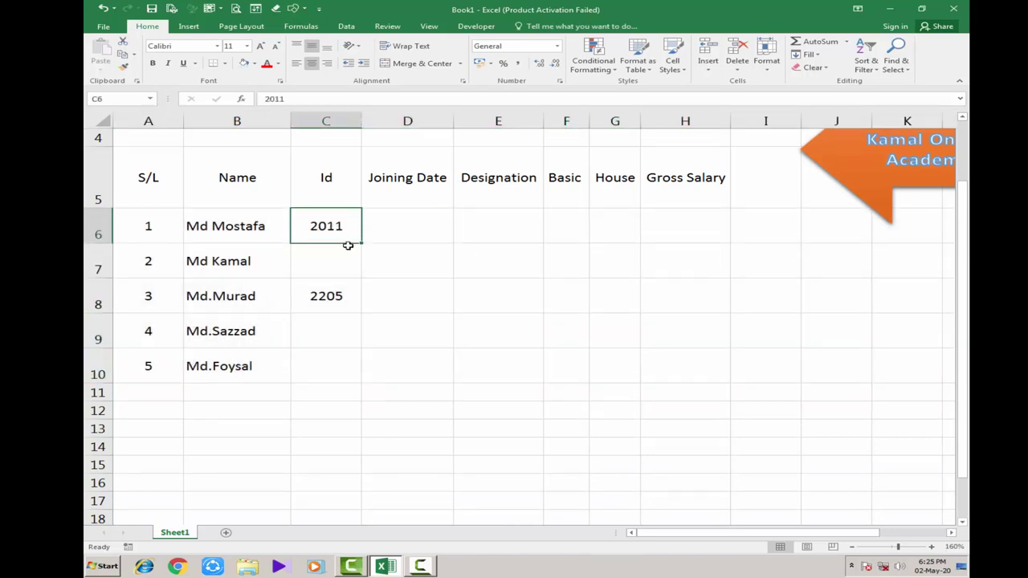
{"action": "left_click", "coordinate": [348, 245]}
{"action": "key", "text": "ctrl+d"}
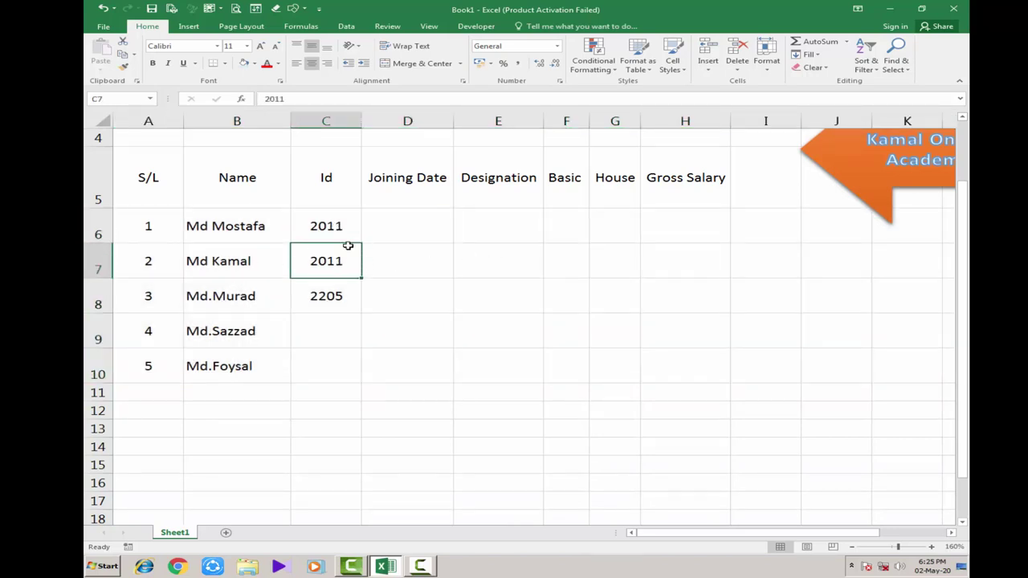
{"action": "left_click", "coordinate": [336, 228]}
{"action": "left_click", "coordinate": [351, 248]}
{"action": "key", "text": "F2"}
{"action": "key", "text": "BackSpace"}
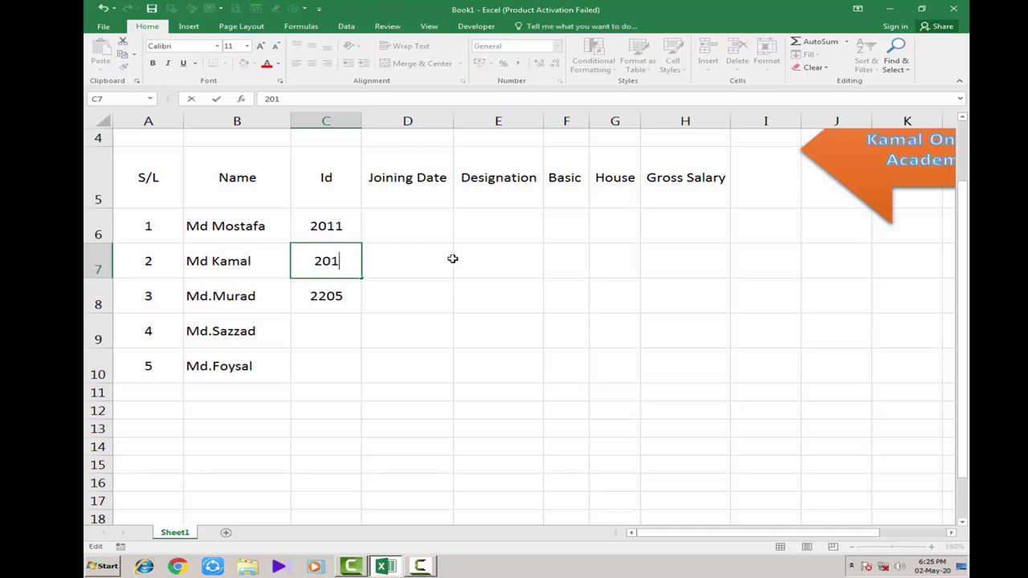
{"action": "type", "text": "2"}
{"action": "key", "text": "Return"}
{"action": "left_click_drag", "start_coordinate": [333, 228], "coordinate": [329, 246]}
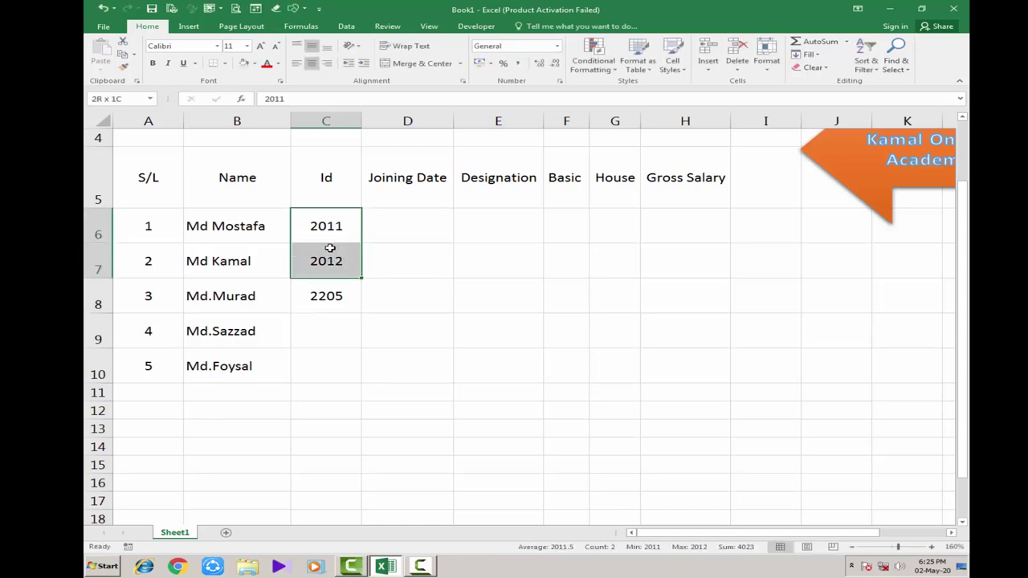
{"action": "left_click_drag", "start_coordinate": [354, 289], "coordinate": [329, 378]}
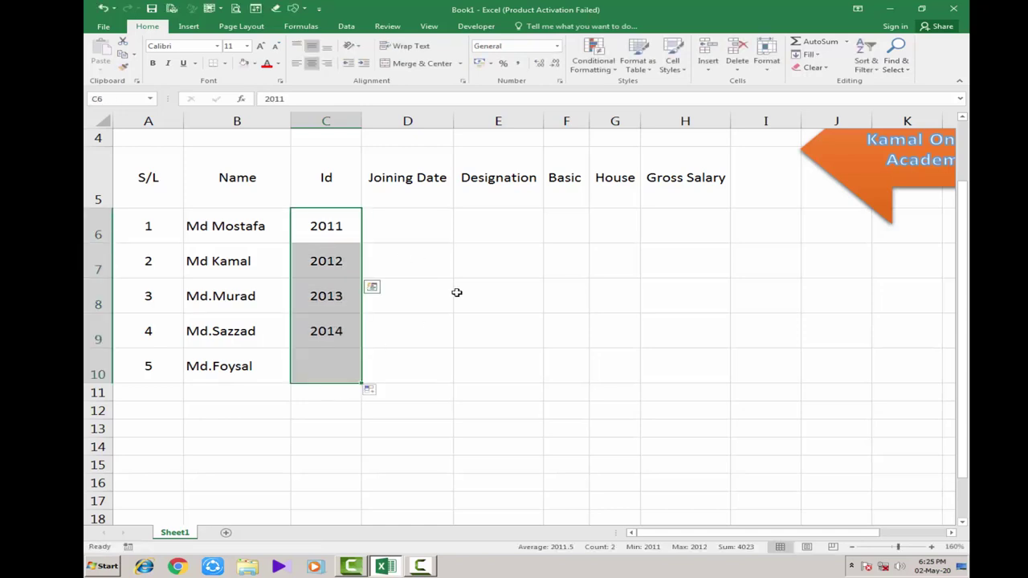
{"action": "left_click", "coordinate": [457, 292]}
- Enter the first joining date 01-05-2020 in D6
{"action": "left_click", "coordinate": [388, 213]}
{"action": "type", "text": "01"}
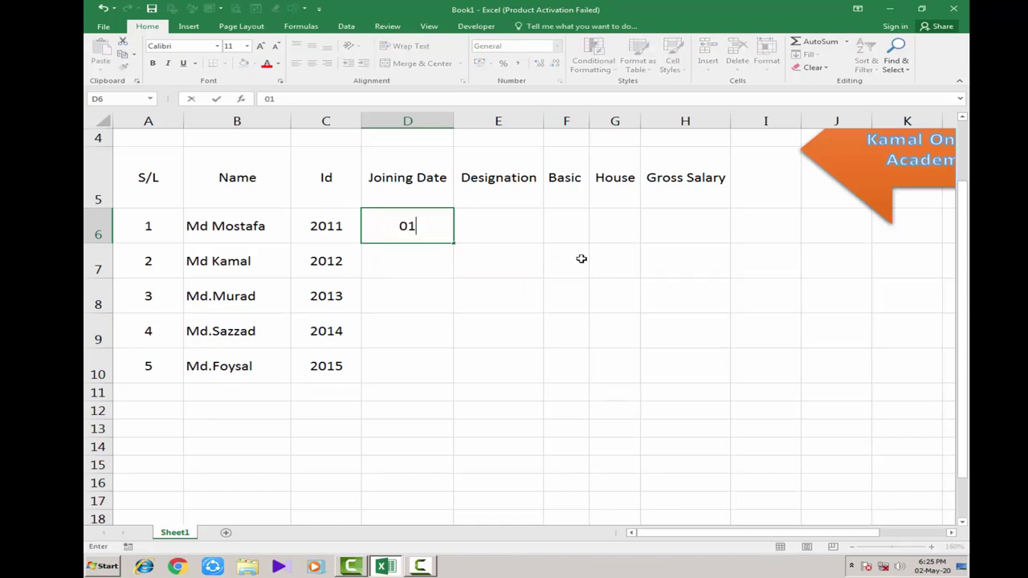
{"action": "type", "text": "-05-2020"}
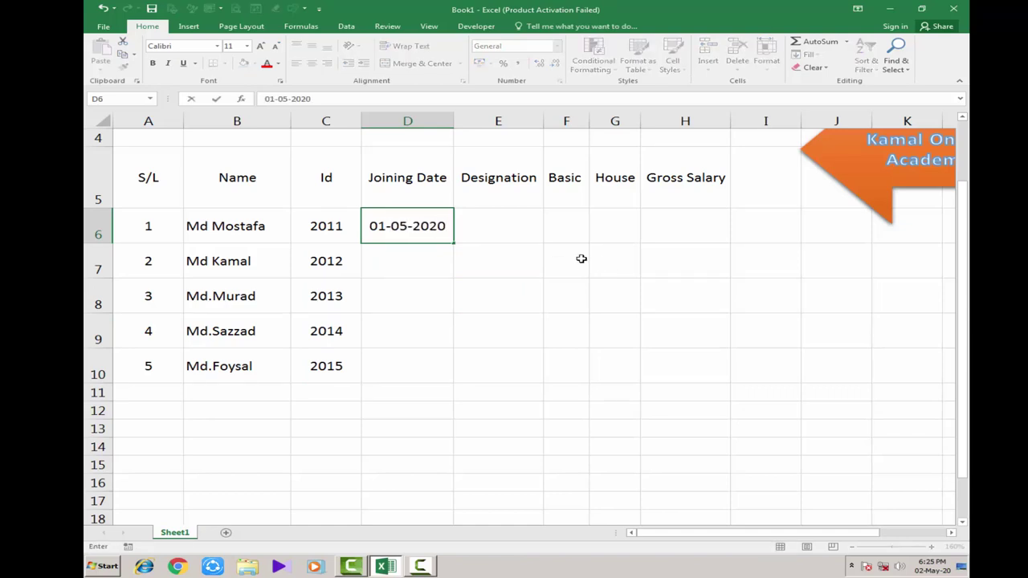
{"action": "left_click", "coordinate": [505, 291]}
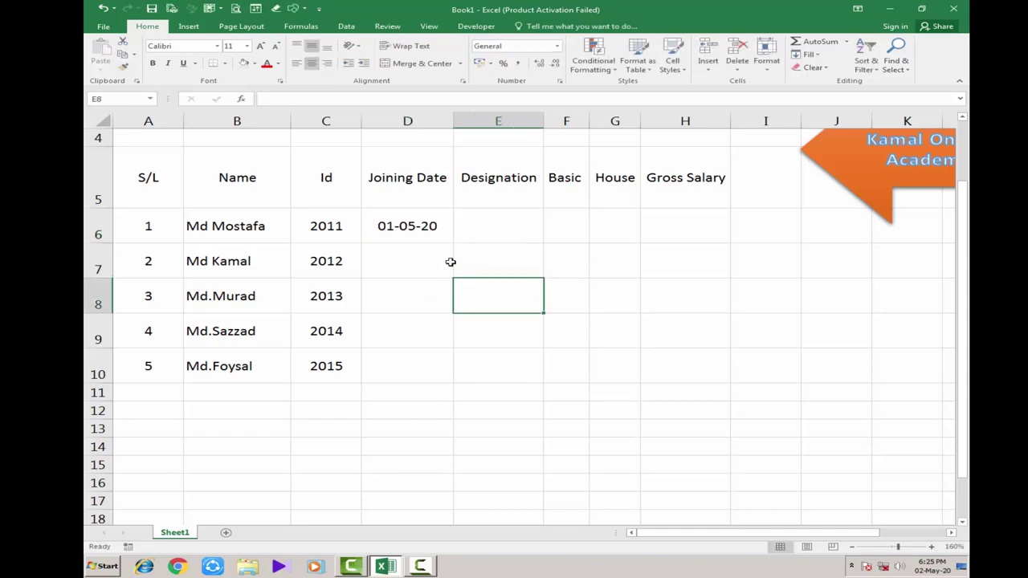
{"action": "left_click", "coordinate": [426, 255]}
{"action": "left_click", "coordinate": [437, 237]}
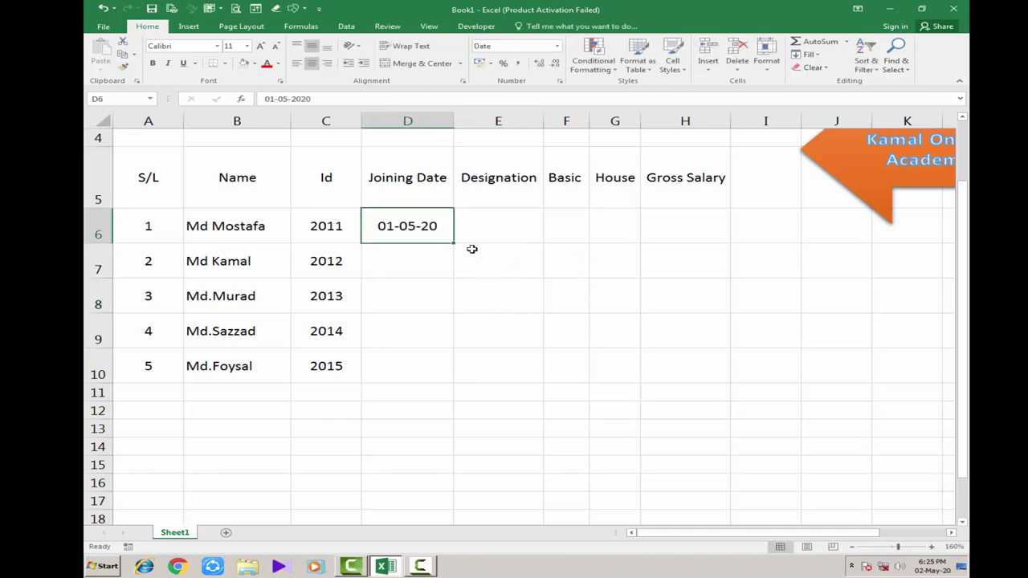
{"action": "left_click", "coordinate": [455, 241]}
- Extend the joining dates down to D10 so they run 01-05-20 through 05-05-20
{"action": "left_click", "coordinate": [444, 243]}
{"action": "left_click_drag", "start_coordinate": [454, 245], "coordinate": [452, 365]}
{"action": "left_click", "coordinate": [559, 264]}
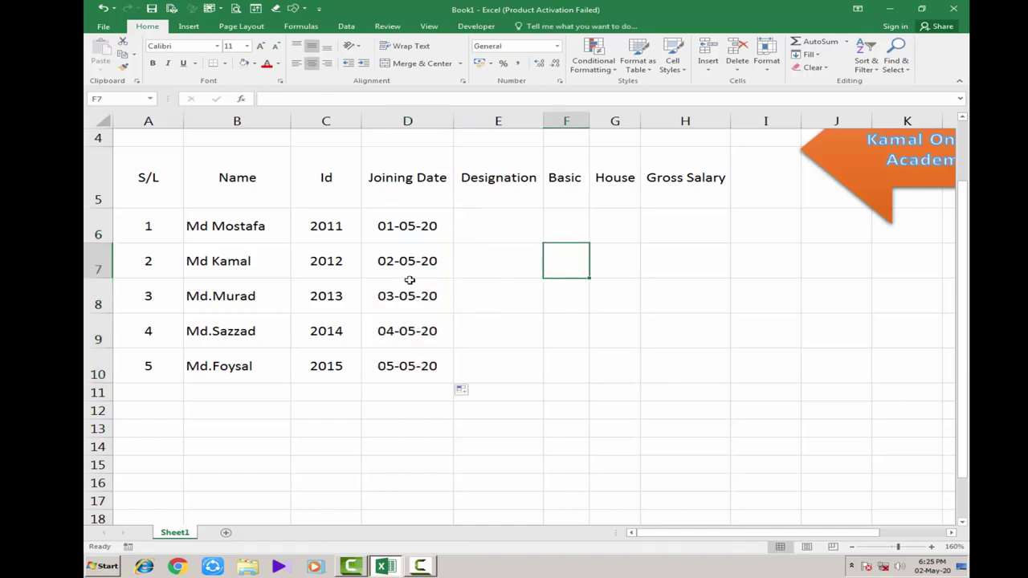
{"action": "left_click", "coordinate": [400, 230]}
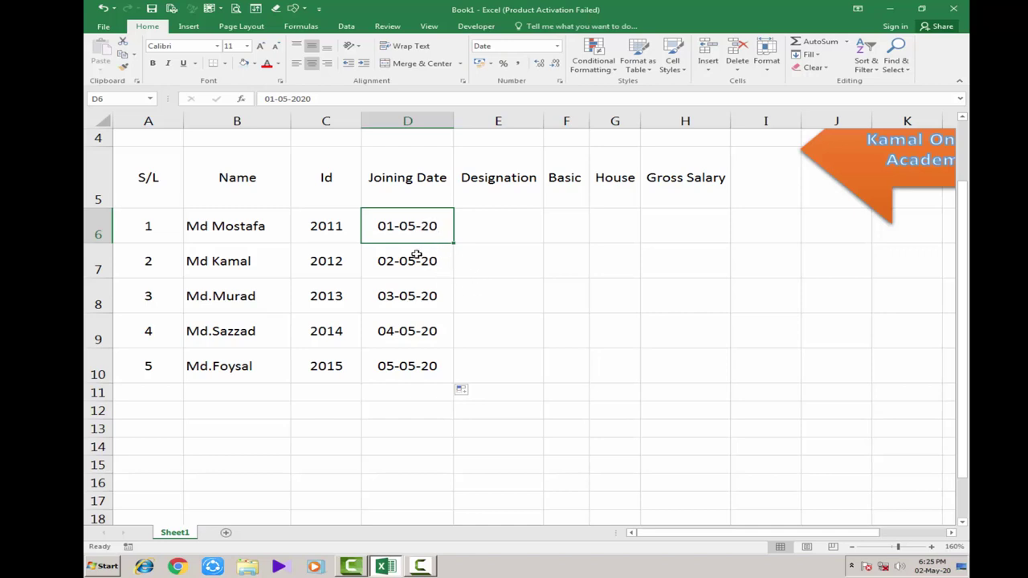
{"action": "left_click", "coordinate": [417, 257]}
{"action": "left_click", "coordinate": [418, 228]}
{"action": "left_click_drag", "start_coordinate": [457, 242], "coordinate": [463, 362]}
{"action": "left_click", "coordinate": [419, 227]}
{"action": "left_click", "coordinate": [398, 270]}
{"action": "left_click", "coordinate": [408, 300]}
- Enter the designations Manager and Account's in E6 and E7
{"action": "left_click", "coordinate": [408, 325]}
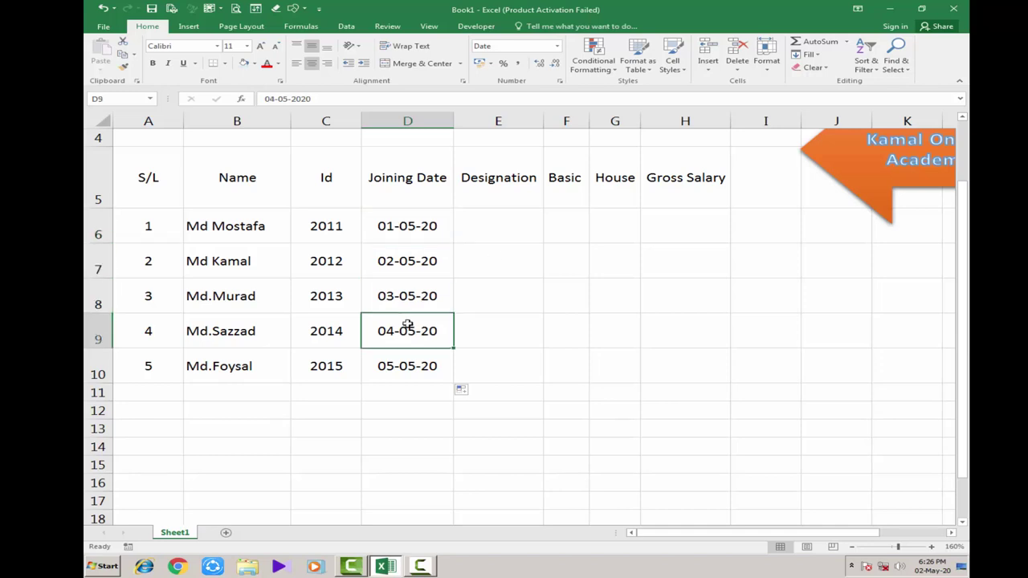
{"action": "left_click", "coordinate": [398, 372]}
{"action": "left_click", "coordinate": [508, 246]}
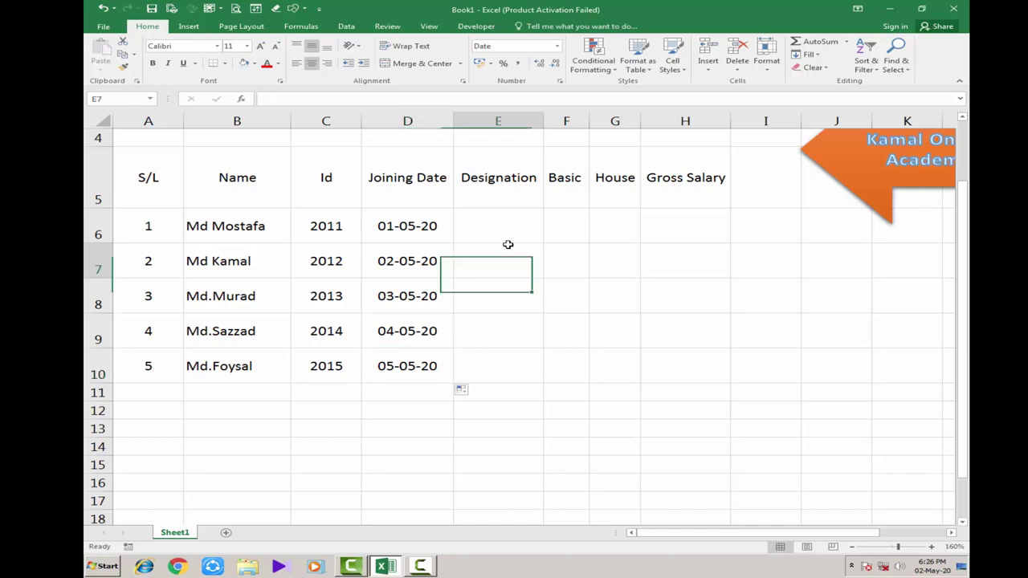
{"action": "left_click", "coordinate": [501, 227]}
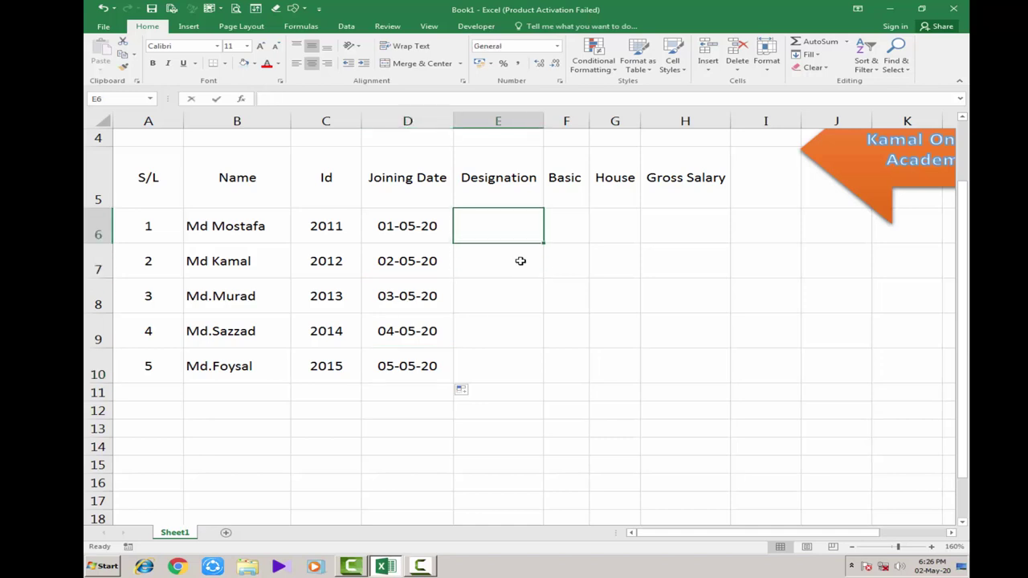
{"action": "type", "text": "Manager"}
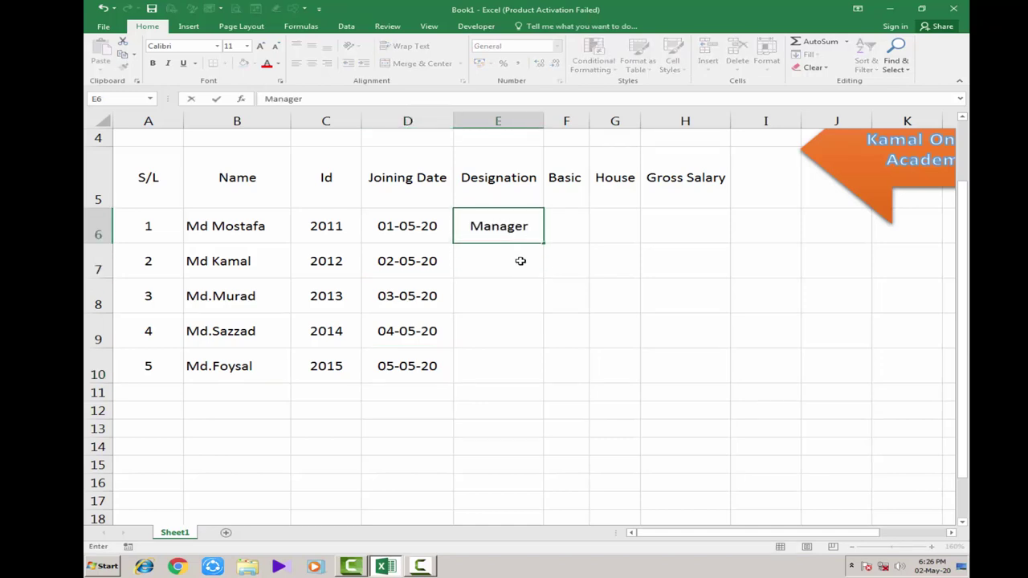
{"action": "left_click", "coordinate": [520, 261]}
{"action": "type", "text": "Account's"}
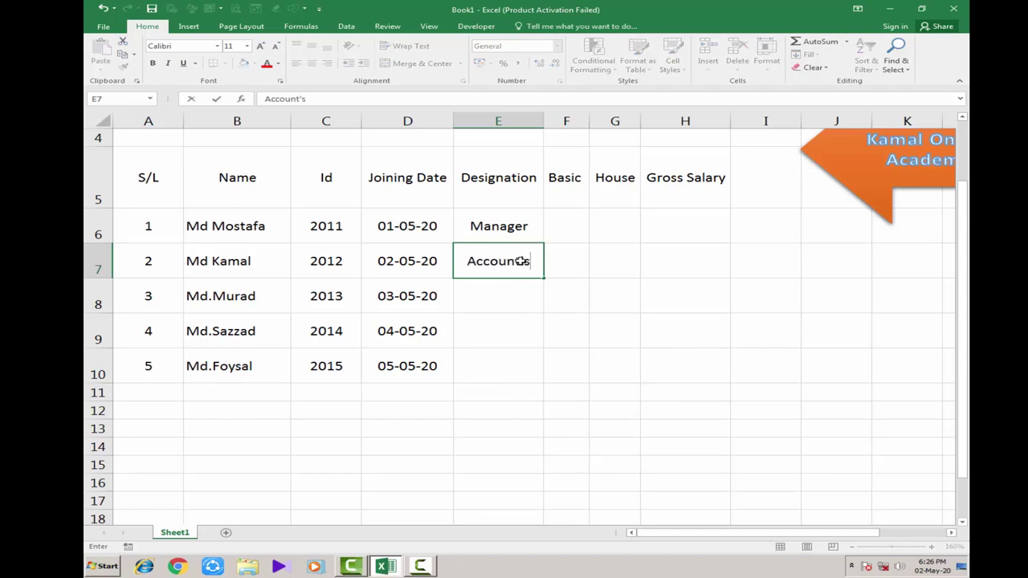
{"action": "key", "text": "Return"}
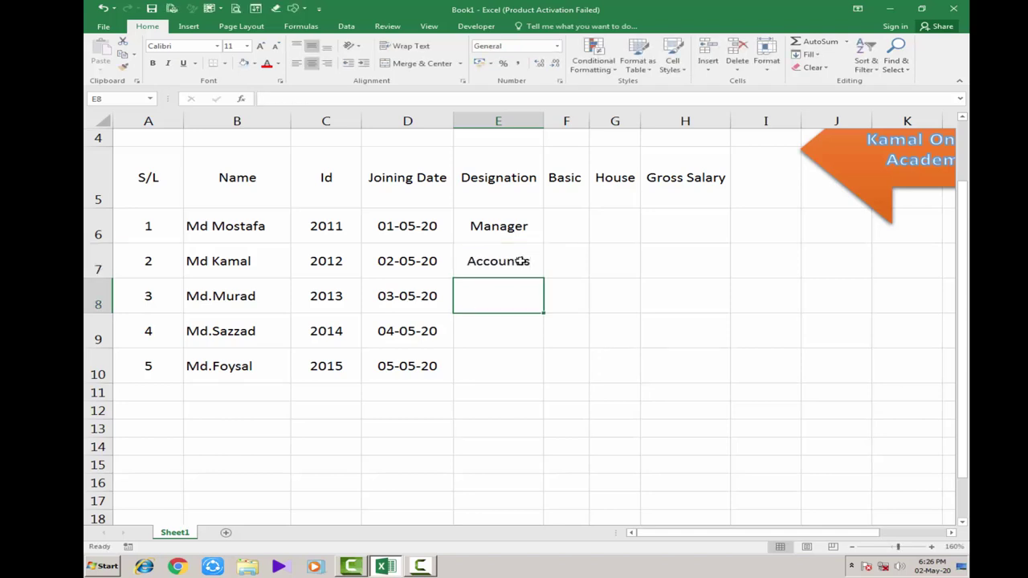
- Enter Designer, Marketing and P.GM in E8:E10
{"action": "type", "text": "Designer"}
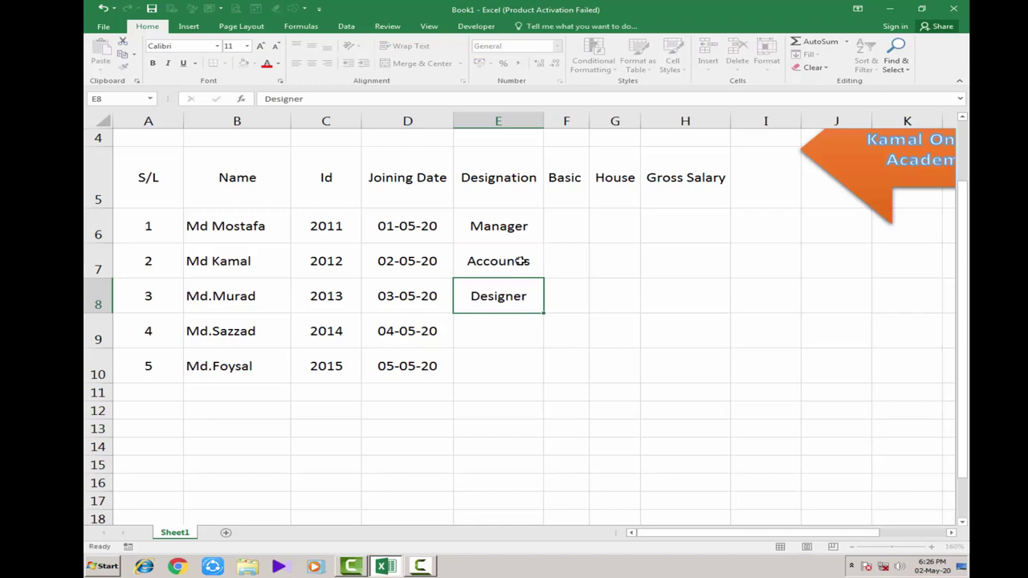
{"action": "key", "text": "Return"}
{"action": "type", "text": "M"}
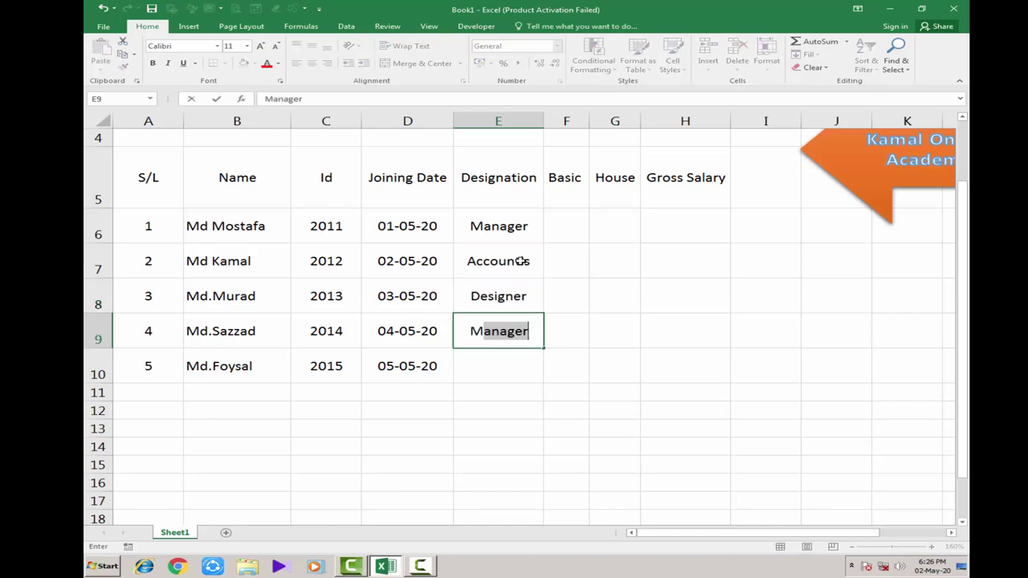
{"action": "type", "text": "arketing"}
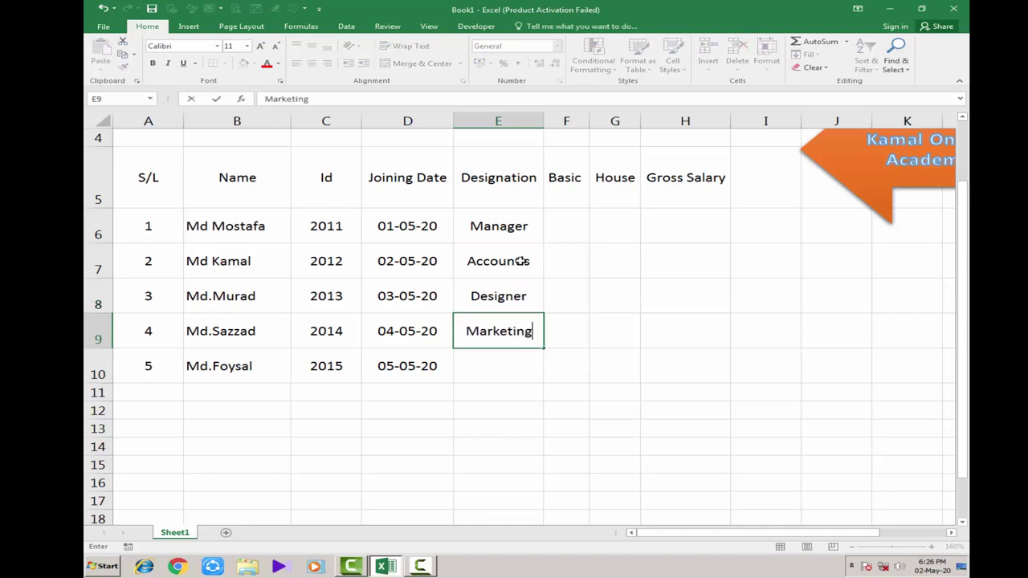
{"action": "key", "text": "Return"}
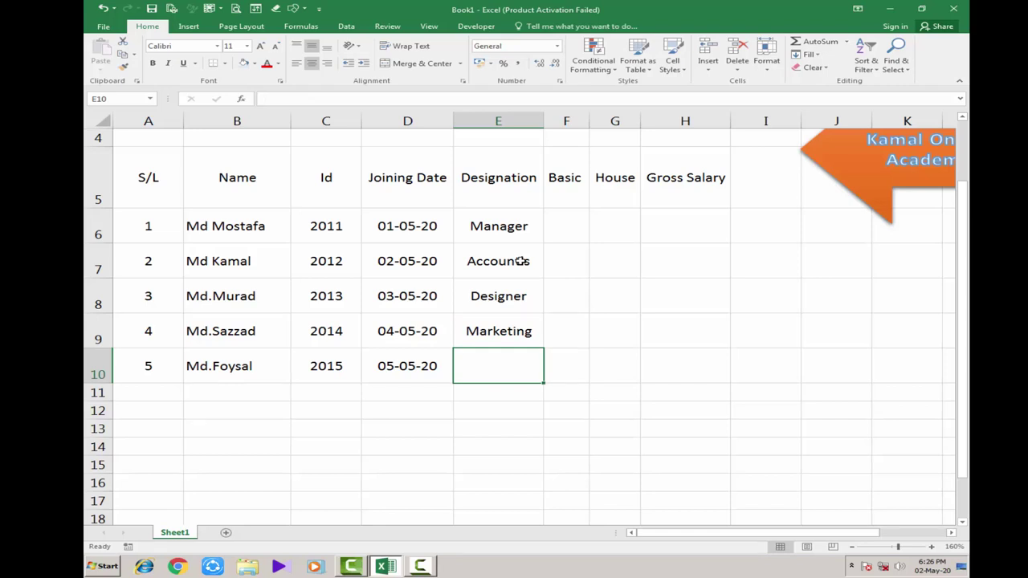
{"action": "type", "text": "P.GM"}
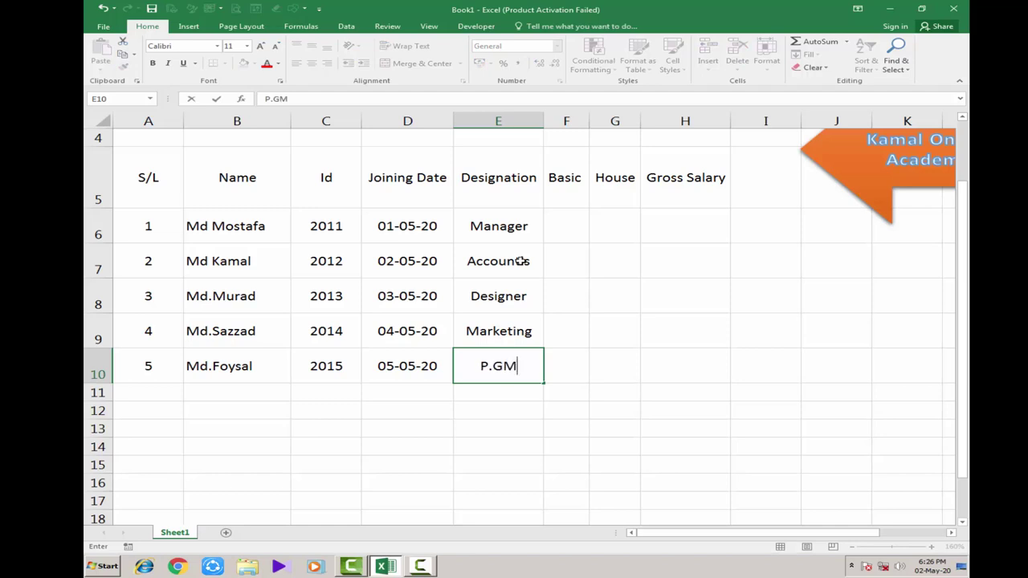
{"action": "key", "text": "Return"}
{"action": "key", "text": "Up"}
{"action": "key", "text": "Up"}
{"action": "key", "text": "Up"}
{"action": "key", "text": "Up"}
{"action": "key", "text": "Up"}
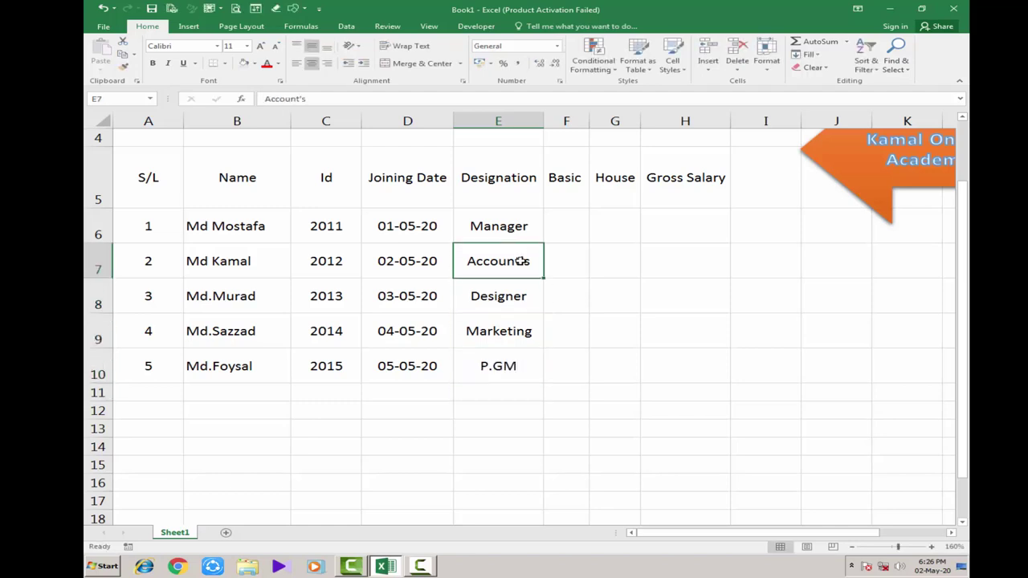
{"action": "key", "text": "Right"}
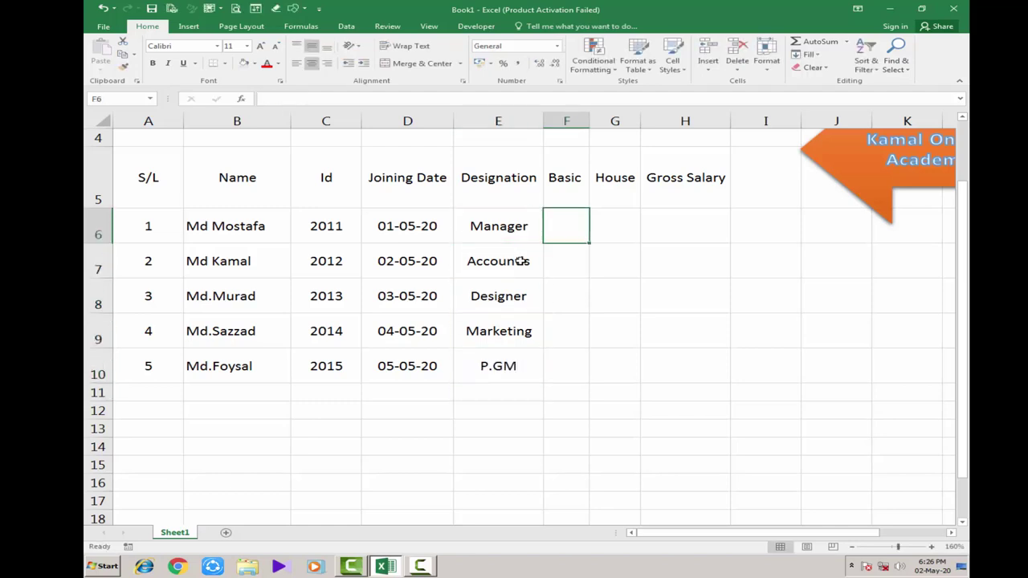
- Enter the first basic salary 45000 in F6 and verify it
{"action": "left_click", "coordinate": [616, 276]}
{"action": "left_click", "coordinate": [578, 217]}
{"action": "type", "text": "45"}
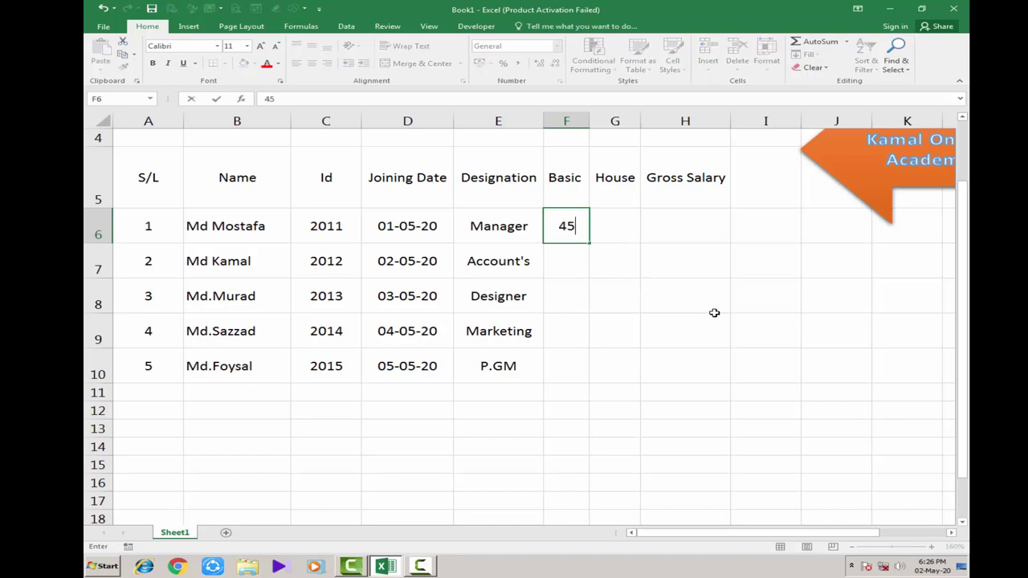
{"action": "type", "text": "000"}
{"action": "key", "text": "Return"}
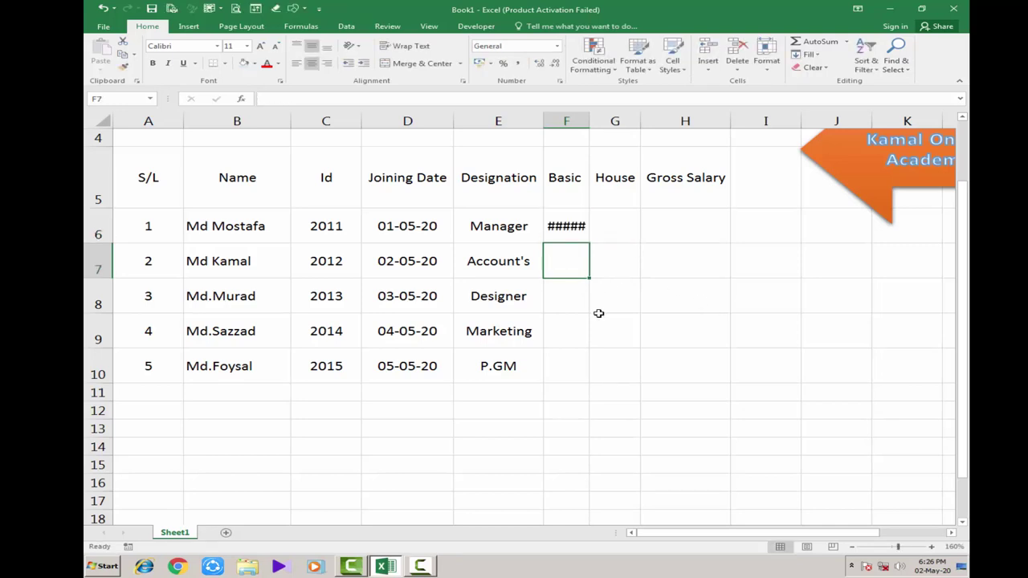
{"action": "left_click", "coordinate": [571, 302]}
{"action": "left_click", "coordinate": [572, 259]}
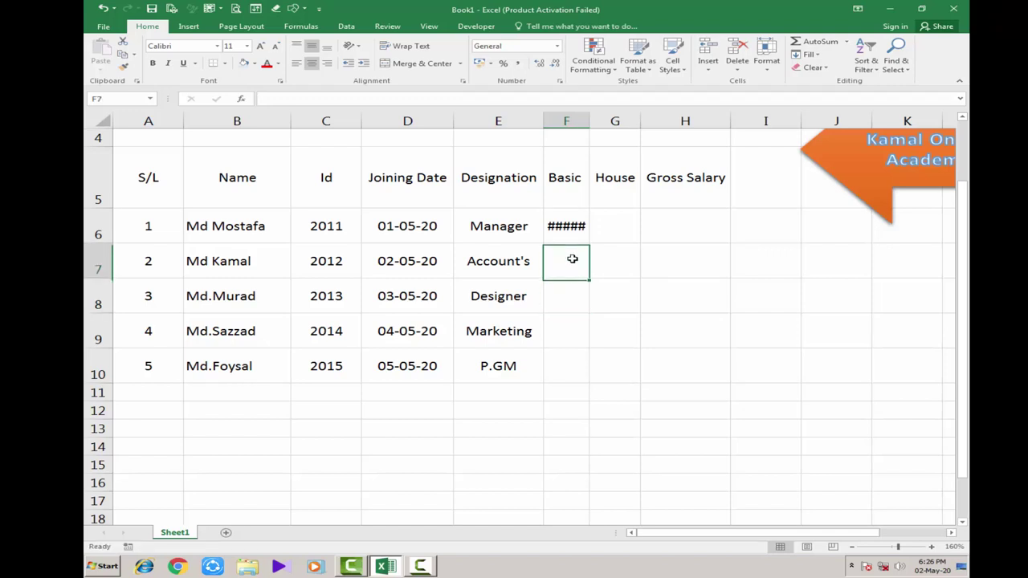
{"action": "left_click", "coordinate": [562, 224]}
{"action": "left_click", "coordinate": [562, 199]}
{"action": "left_click", "coordinate": [569, 233]}
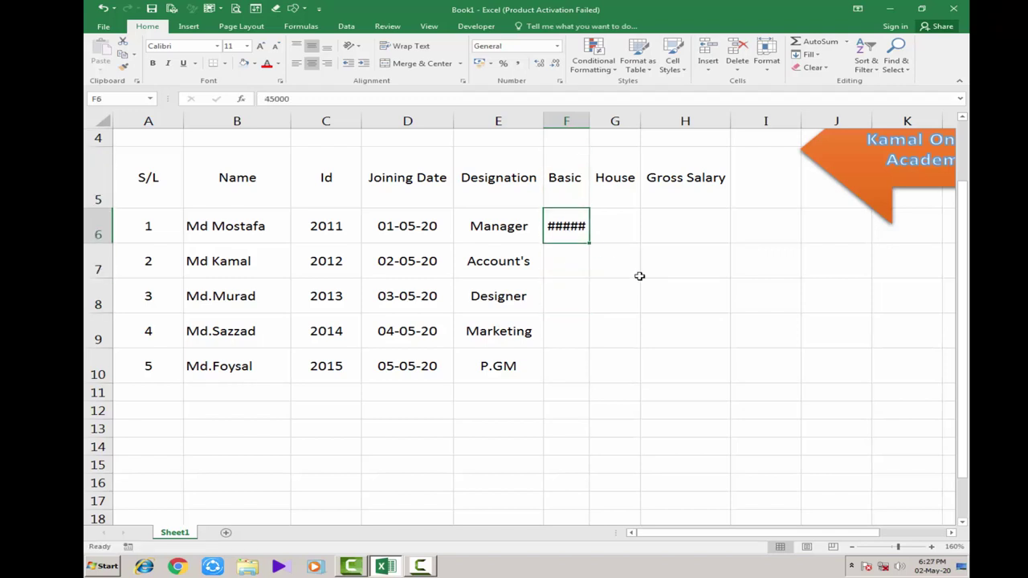
{"action": "left_click", "coordinate": [570, 260]}
{"action": "left_click", "coordinate": [566, 226]}
{"action": "left_click_drag", "start_coordinate": [299, 97], "coordinate": [261, 98]}
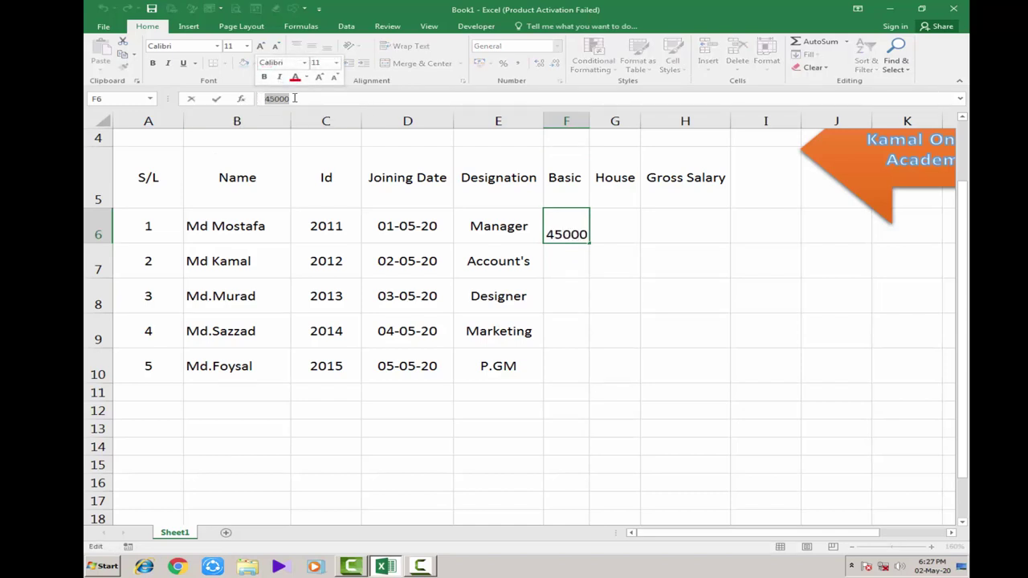
{"action": "left_click", "coordinate": [550, 273]}
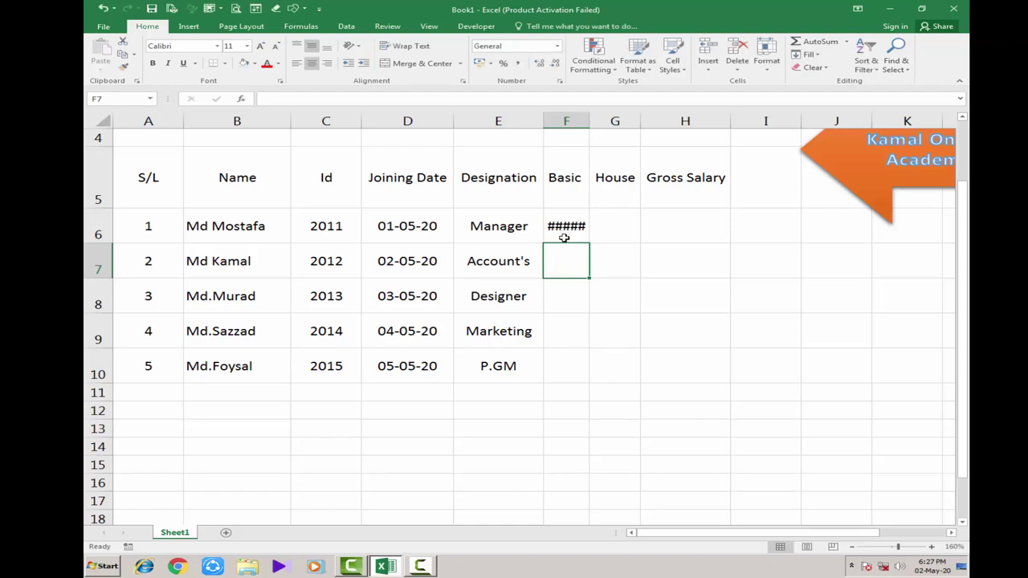
{"action": "left_click", "coordinate": [564, 281]}
{"action": "left_click", "coordinate": [564, 263]}
{"action": "left_click", "coordinate": [563, 231]}
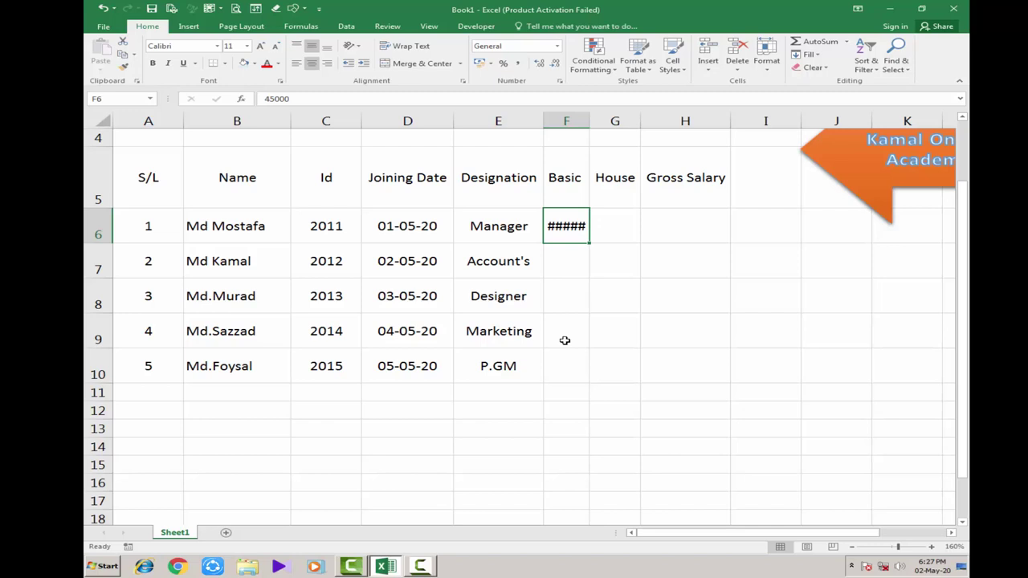
- Enter basic salaries in F7 and F8, correcting F8 to 13000
{"action": "left_click", "coordinate": [554, 262]}
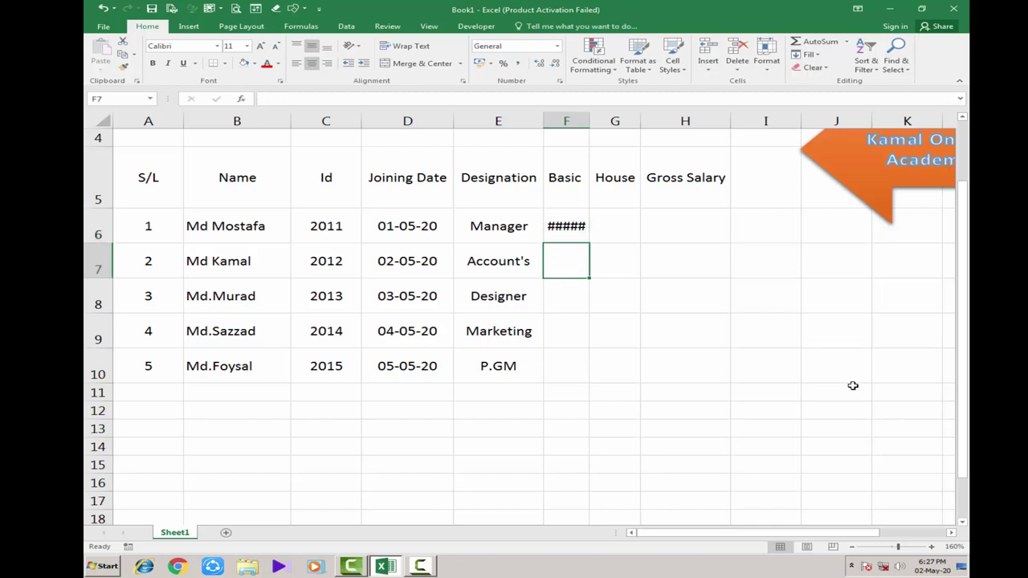
{"action": "type", "text": "4200"}
{"action": "key", "text": "Return"}
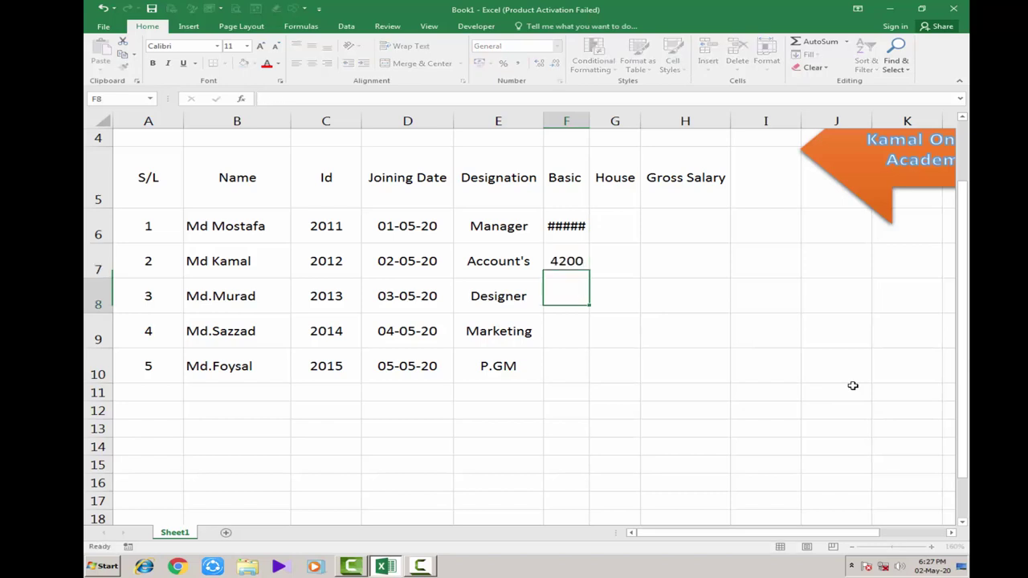
{"action": "type", "text": "1300"}
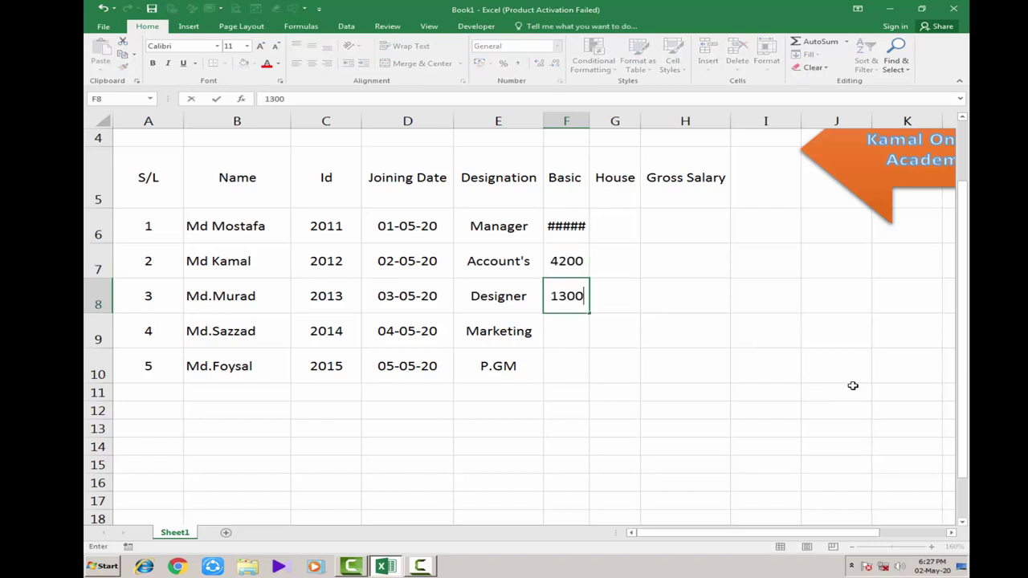
{"action": "key", "text": "Return"}
{"action": "key", "text": "Up"}
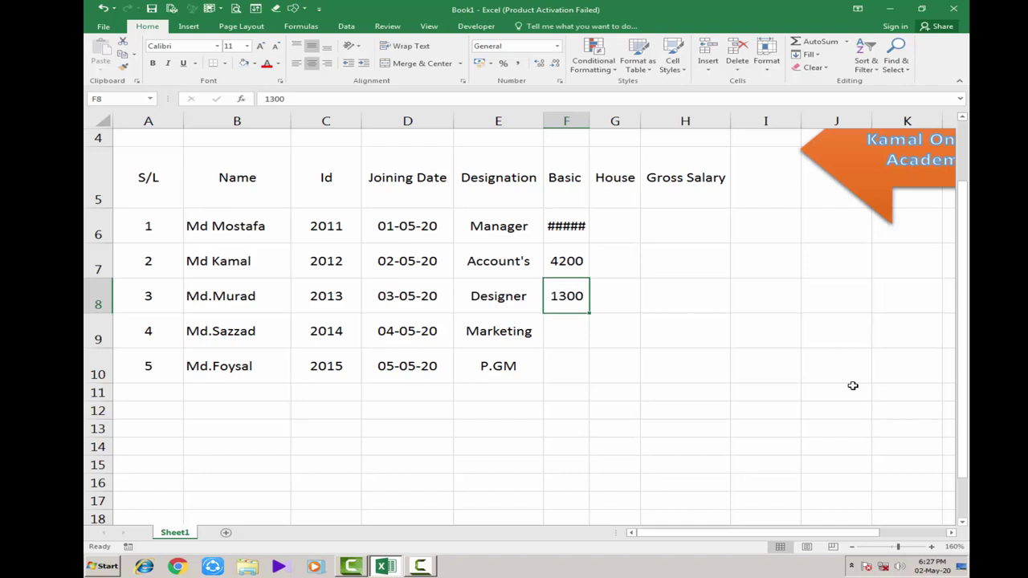
{"action": "type", "text": "13000"}
{"action": "key", "text": "Return"}
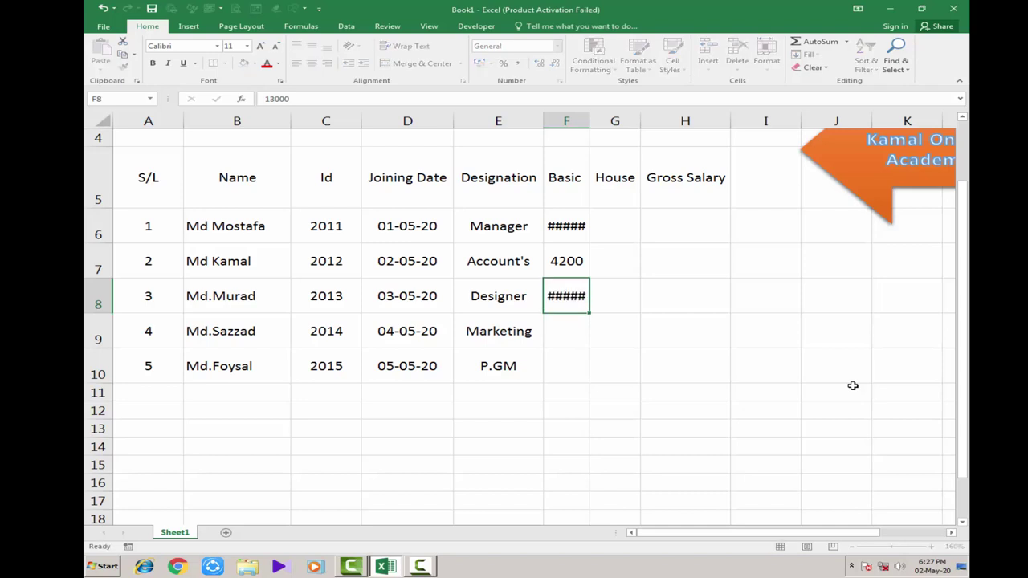
- Correct F7 to 42000, then enter 35000 in F9 and 65000 in F10
{"action": "key", "text": "Up"}
{"action": "key", "text": "Up"}
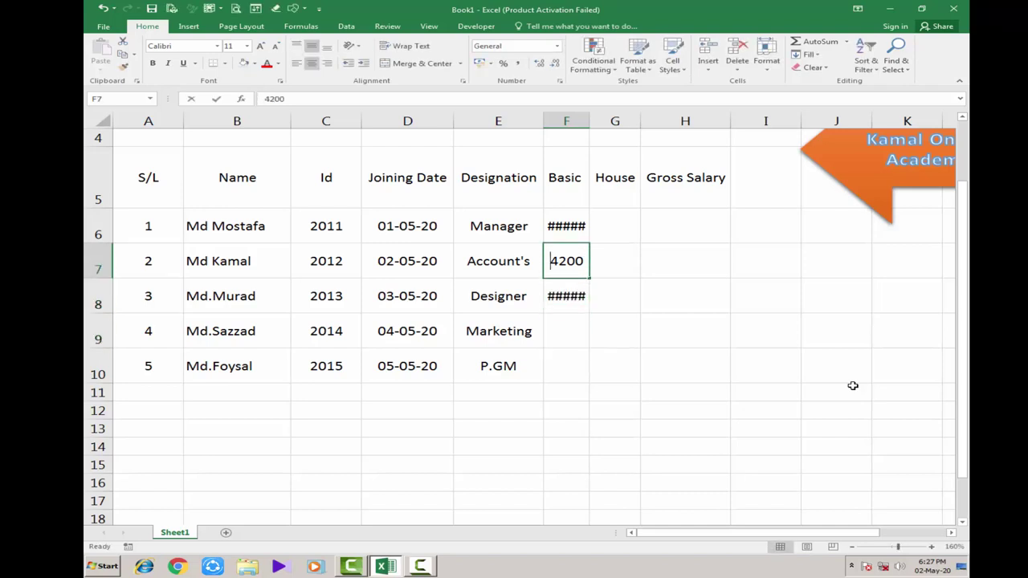
{"action": "type", "text": "42000"}
{"action": "key", "text": "ctrl+Return"}
{"action": "key", "text": "Down"}
{"action": "key", "text": "Down"}
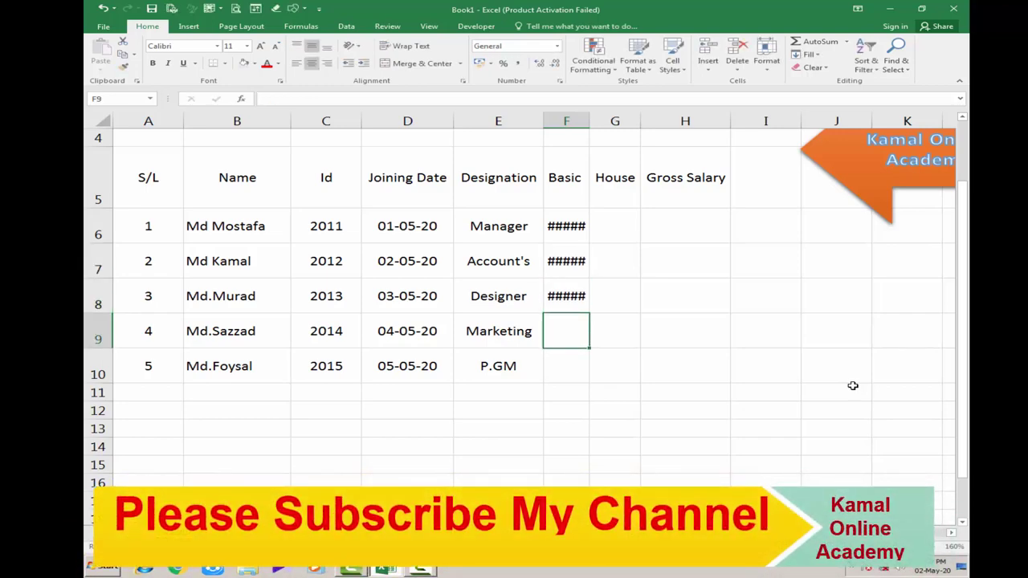
{"action": "type", "text": "35000"}
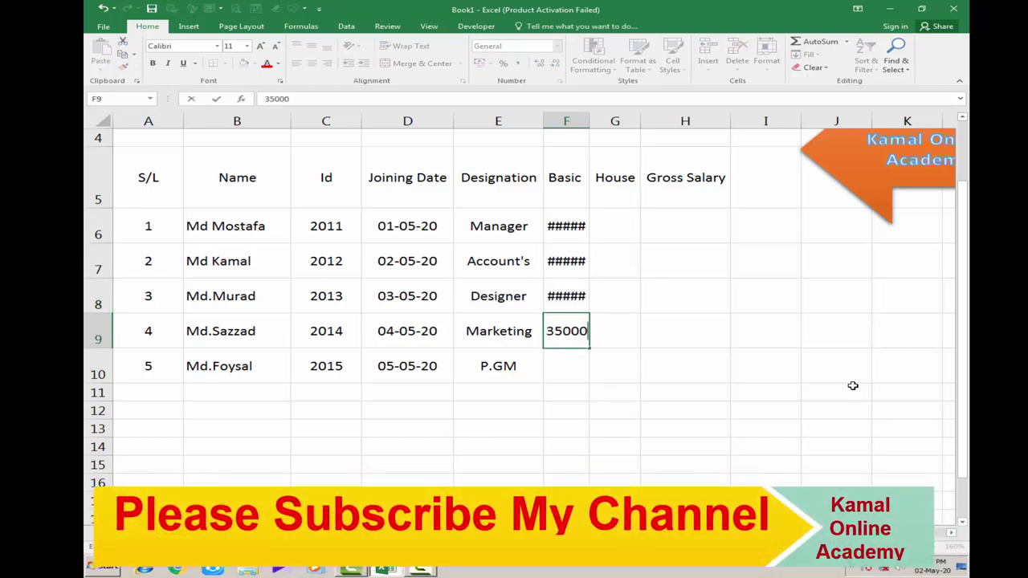
{"action": "key", "text": "Return"}
{"action": "type", "text": "65000"}
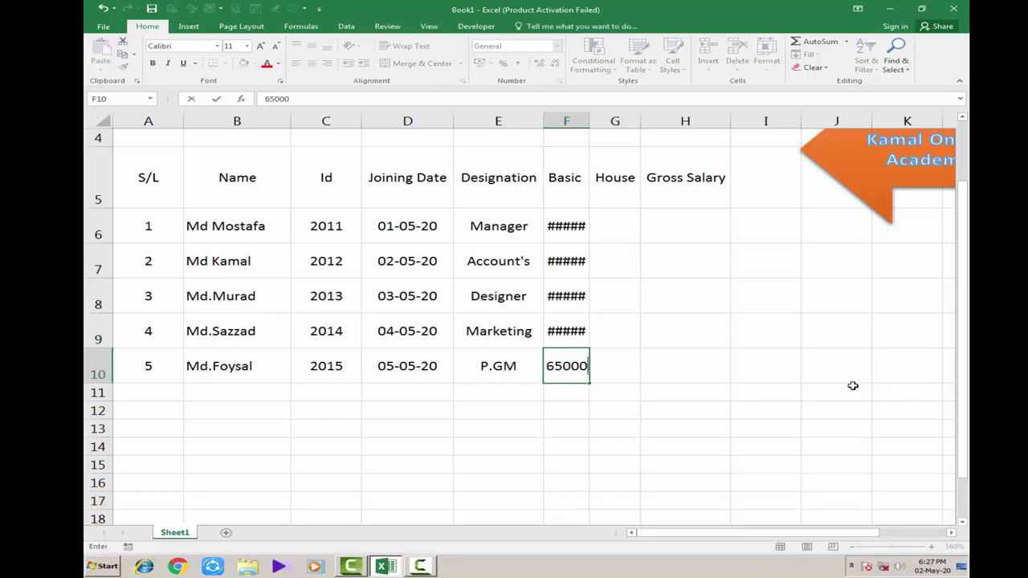
{"action": "key", "text": "Return"}
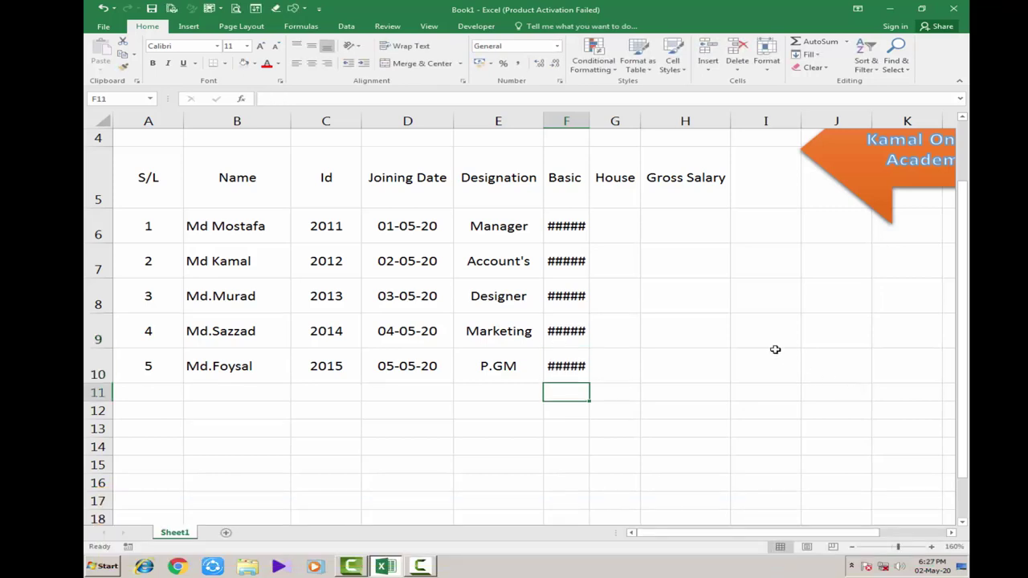
{"action": "left_click_drag", "start_coordinate": [562, 233], "coordinate": [575, 371]}
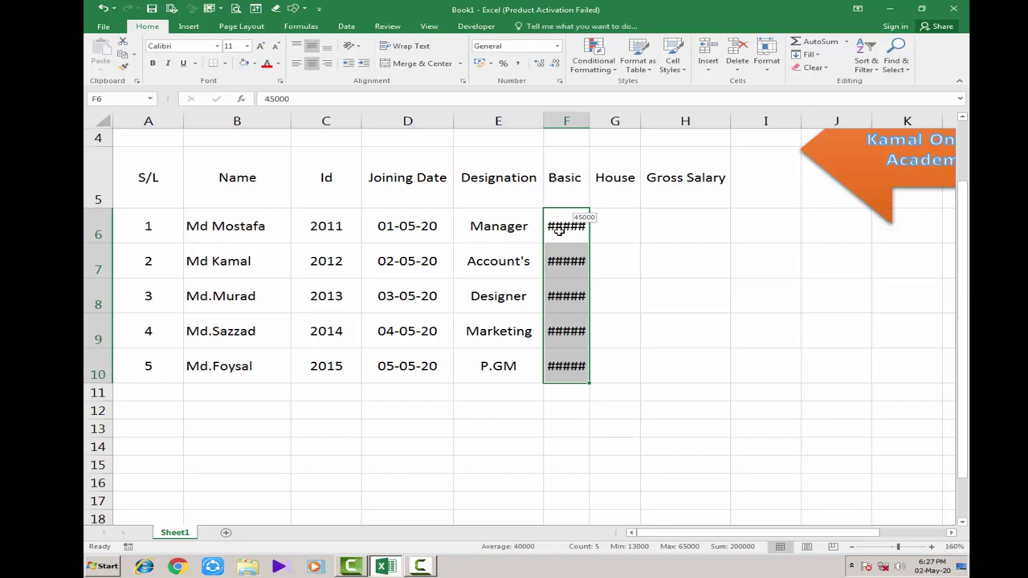
{"action": "left_click", "coordinate": [628, 232]}
{"action": "left_click_drag", "start_coordinate": [562, 229], "coordinate": [534, 353]}
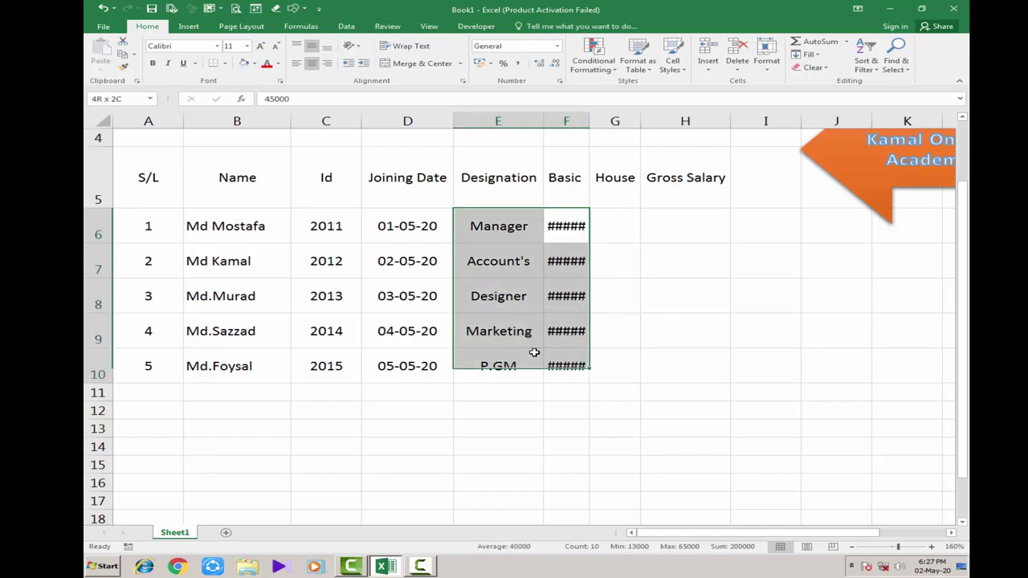
{"action": "left_click_drag", "start_coordinate": [562, 224], "coordinate": [574, 375]}
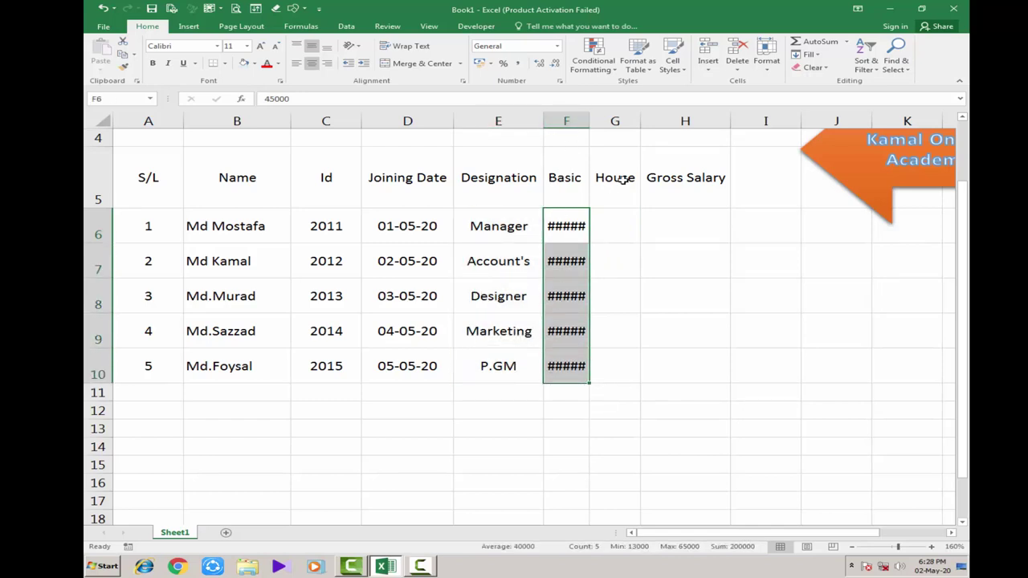
{"action": "left_click", "coordinate": [601, 225]}
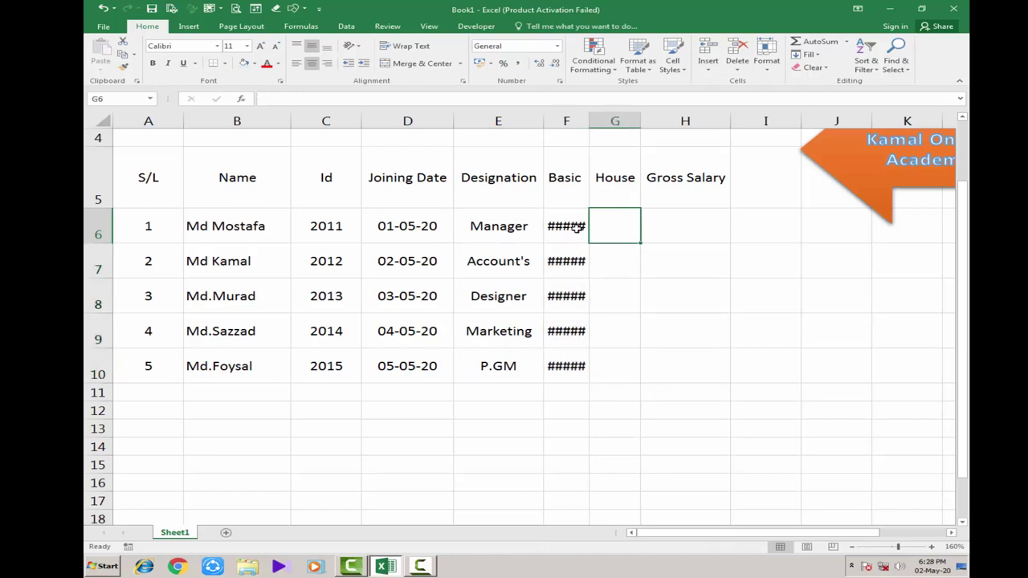
{"action": "left_click", "coordinate": [576, 228]}
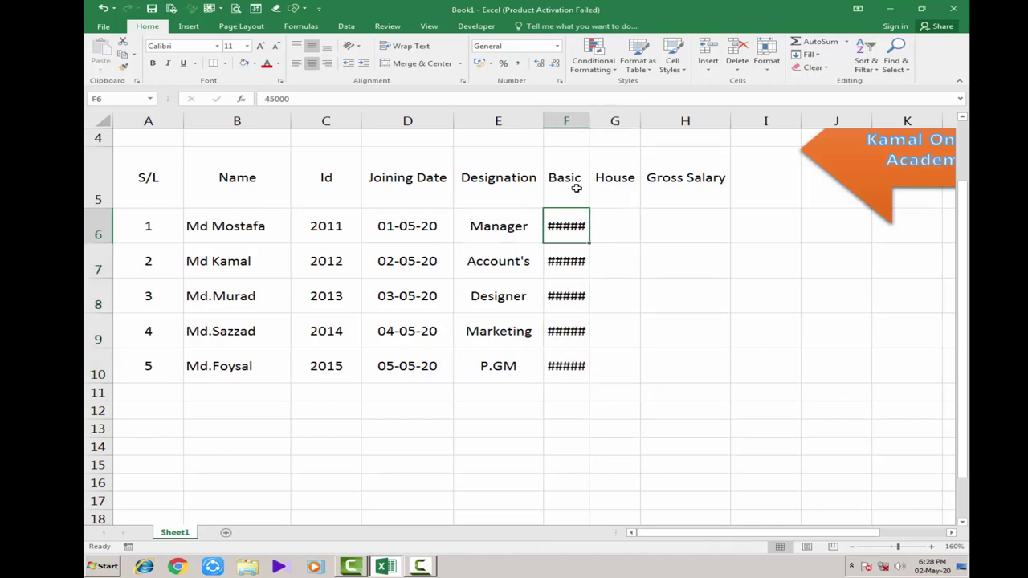
{"action": "double_click", "coordinate": [590, 119]}
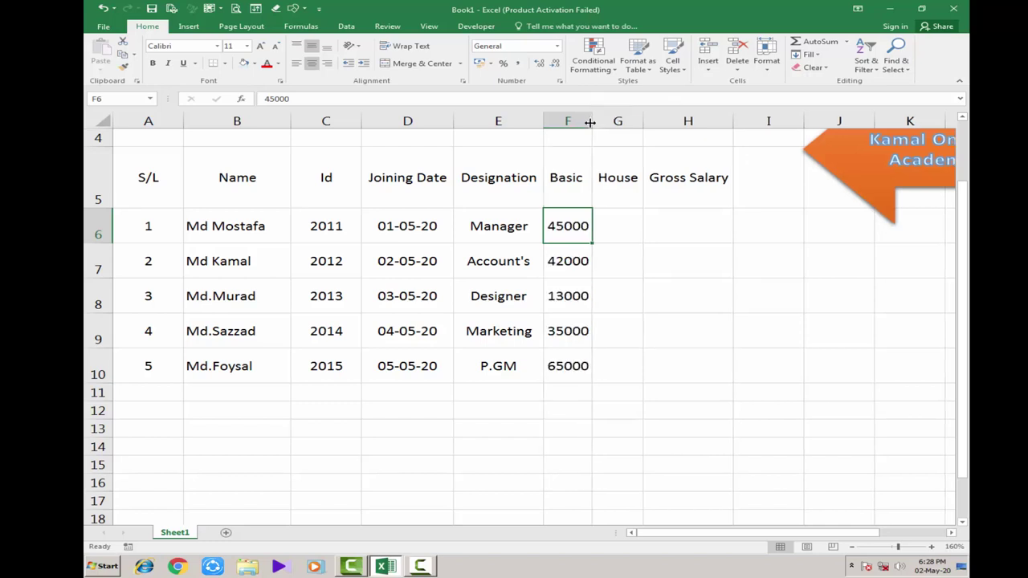
{"action": "key", "text": "ctrl+z"}
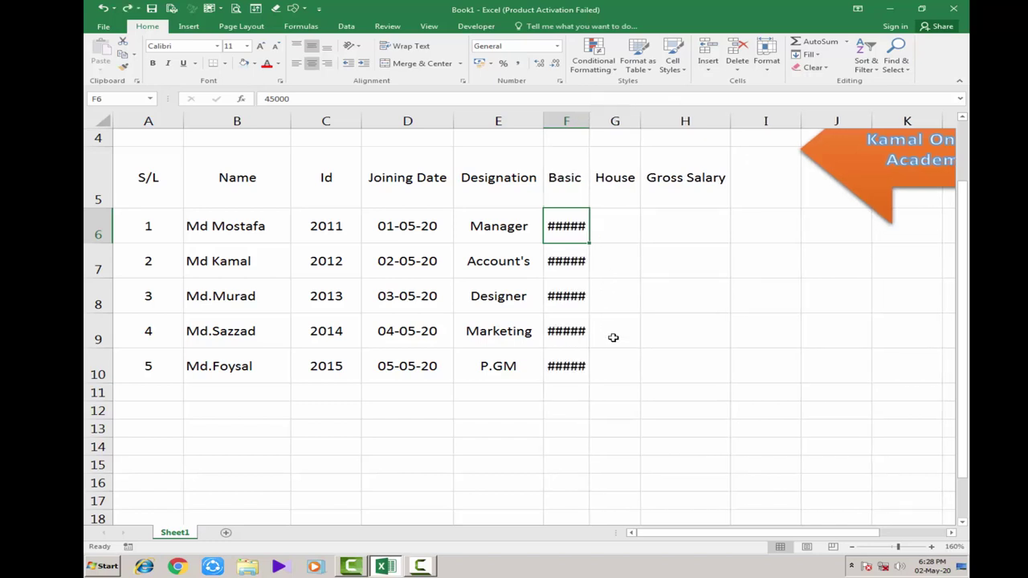
{"action": "left_click", "coordinate": [616, 337]}
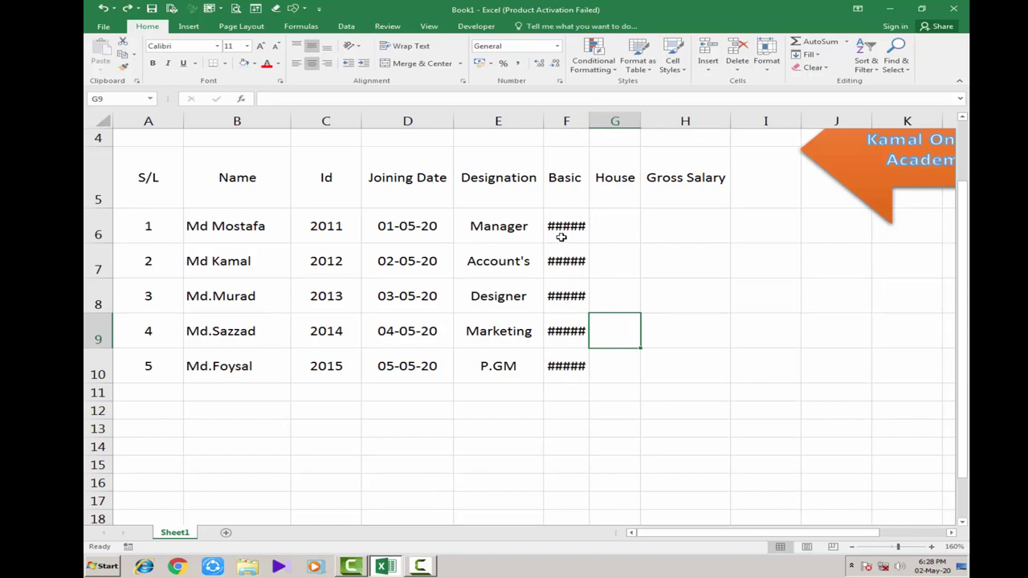
{"action": "left_click", "coordinate": [562, 184]}
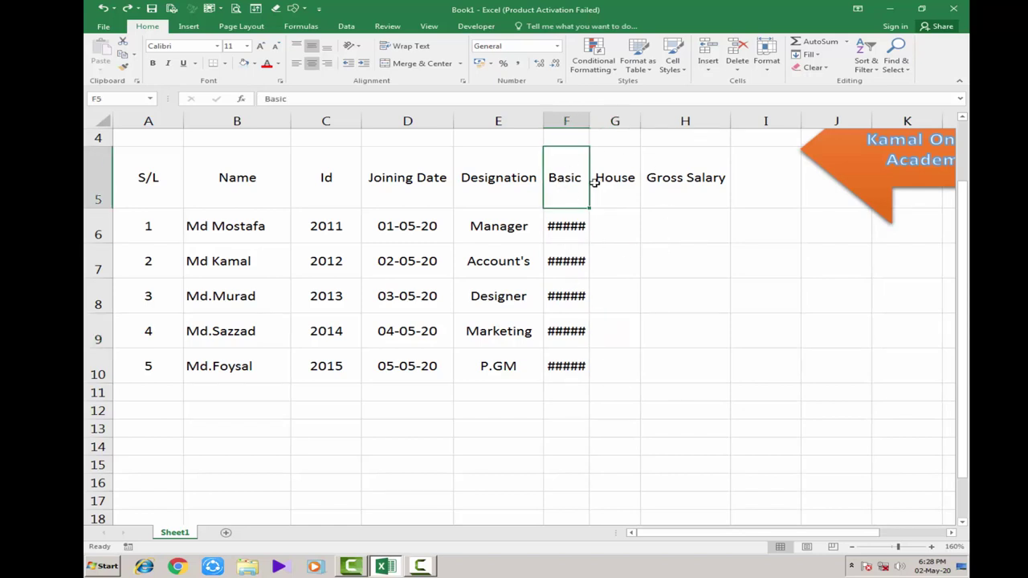
- Set the Basic salaries F6:F10 to font size 9 so all amounts display fully
{"action": "left_click", "coordinate": [568, 233]}
{"action": "left_click_drag", "start_coordinate": [568, 236], "coordinate": [569, 368]}
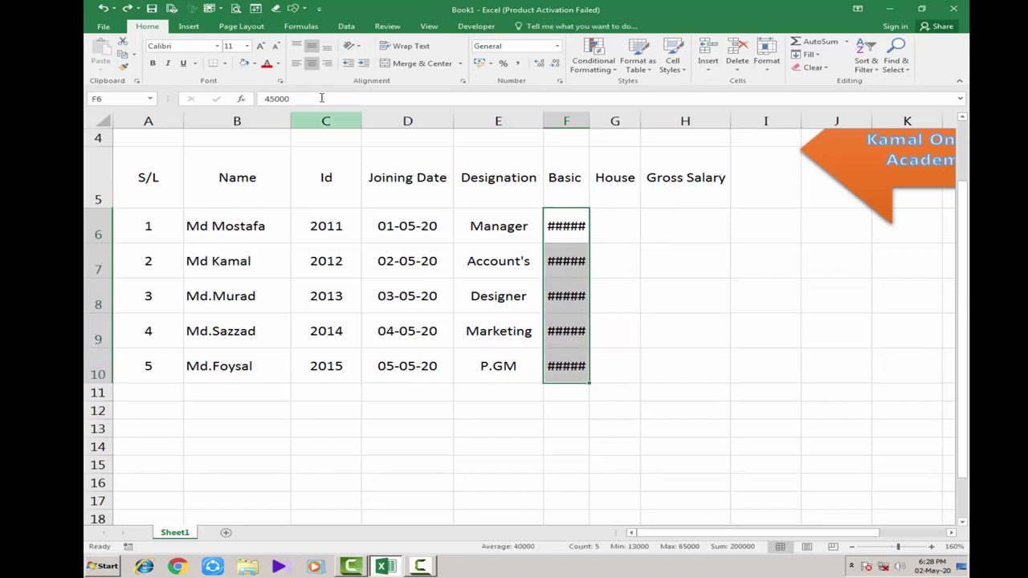
{"action": "left_click", "coordinate": [235, 45]}
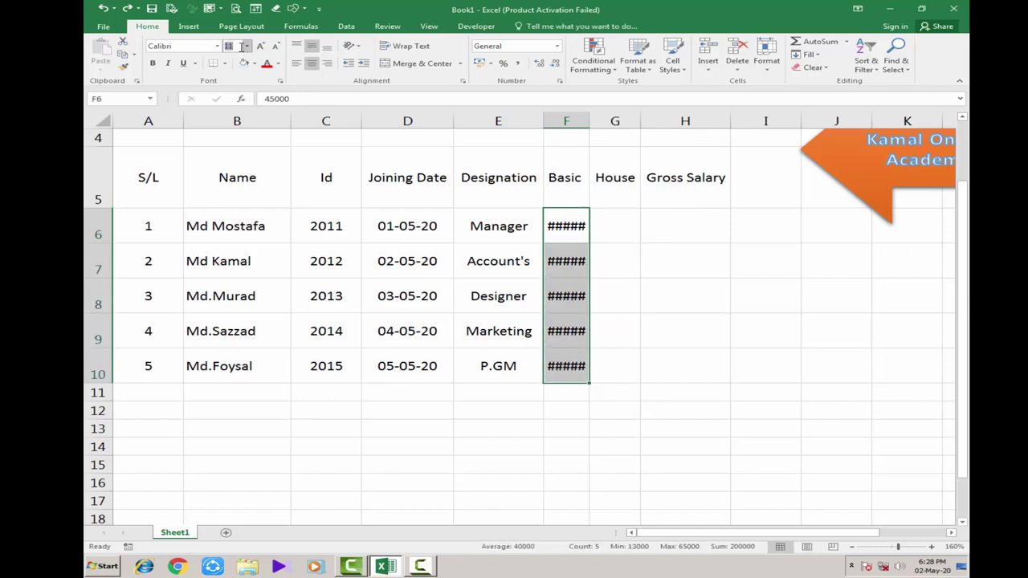
{"action": "type", "text": "9"}
{"action": "key", "text": "Return"}
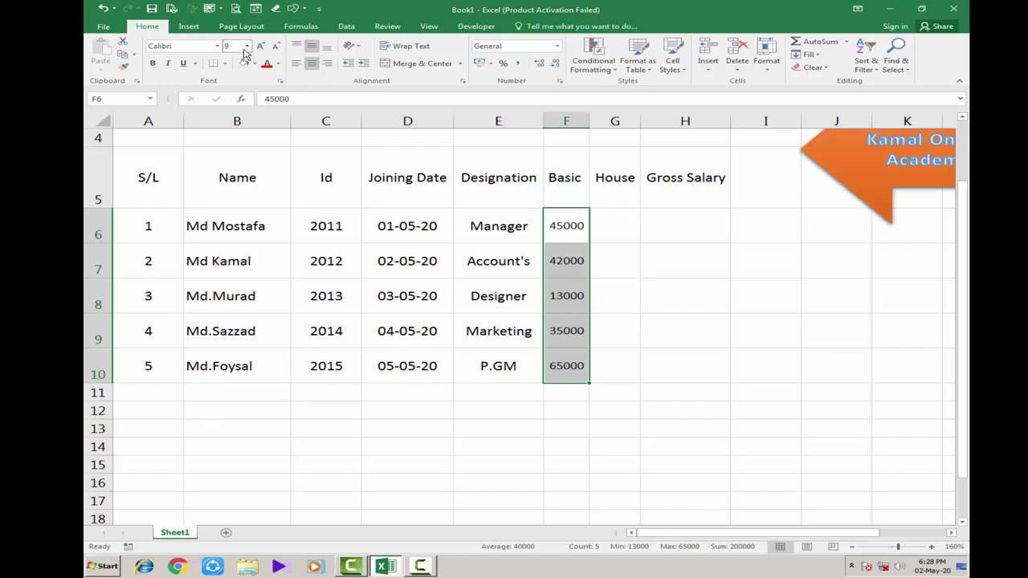
{"action": "left_click", "coordinate": [650, 279]}
{"action": "left_click_drag", "start_coordinate": [577, 226], "coordinate": [566, 365]}
{"action": "left_click", "coordinate": [612, 221]}
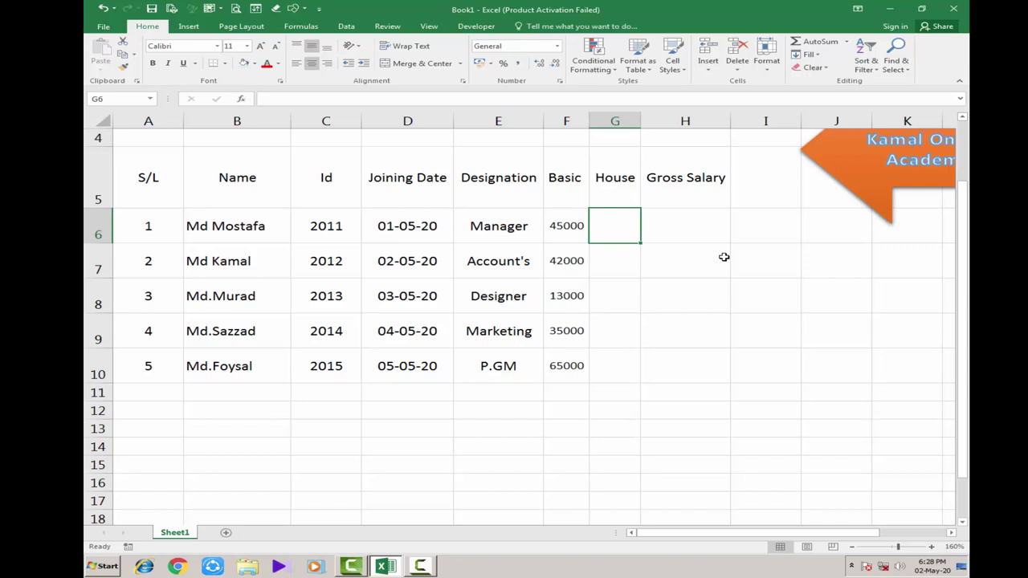
- Enter House amounts 15000, 15000 and 5000 in G6:G8
{"action": "type", "text": "15000"}
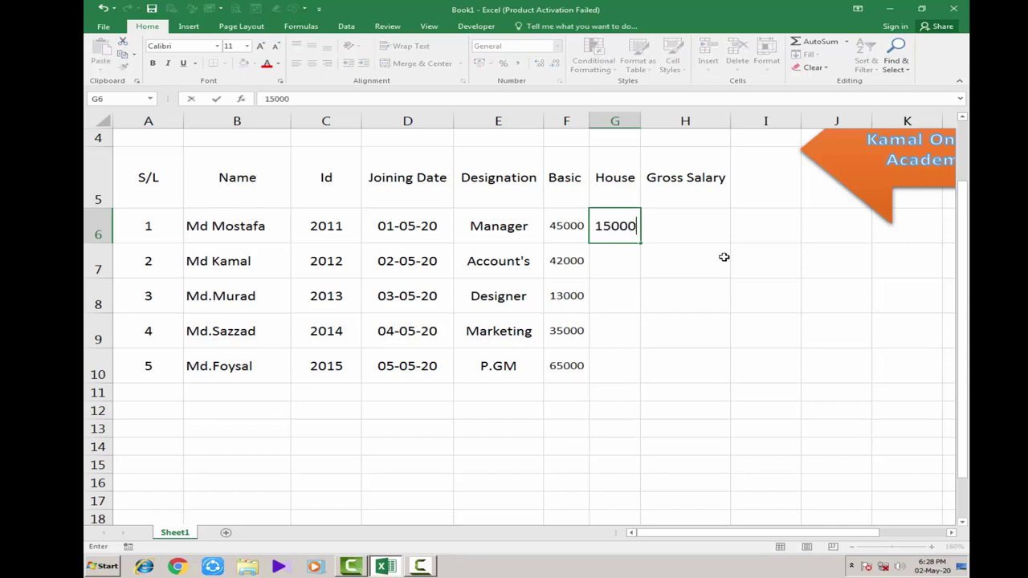
{"action": "key", "text": "Return"}
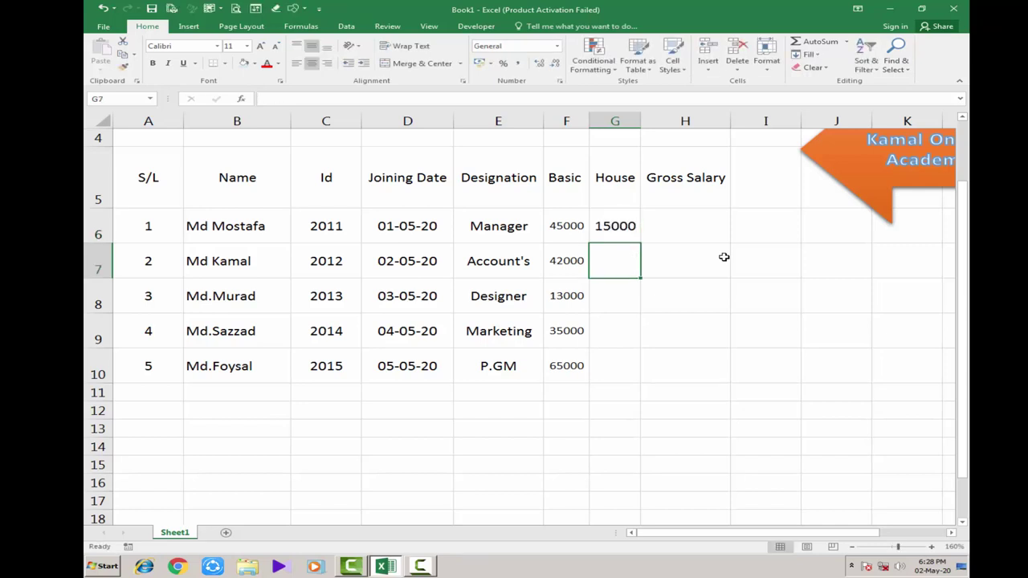
{"action": "type", "text": "15000"}
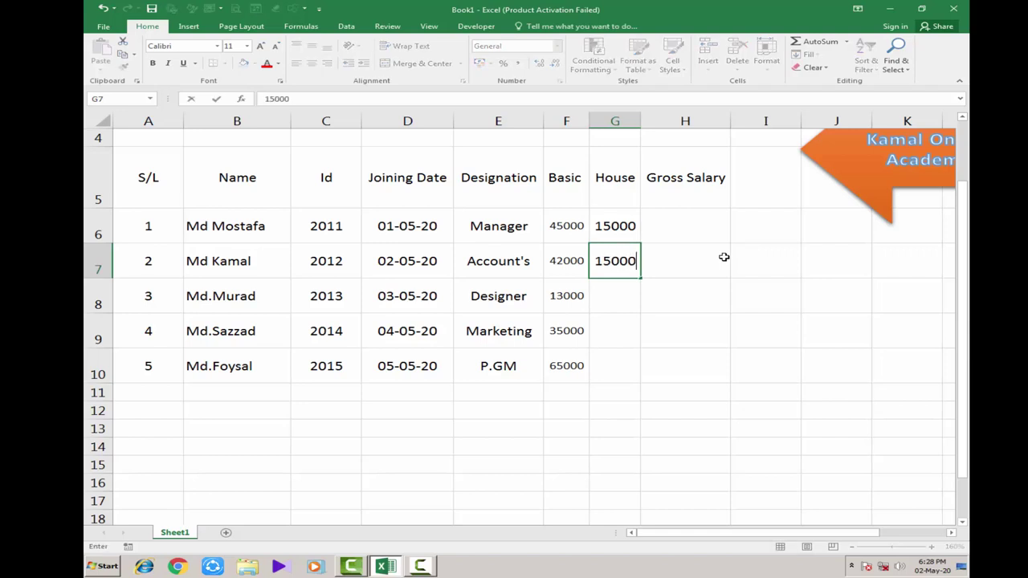
{"action": "key", "text": "Return"}
{"action": "type", "text": "5000"}
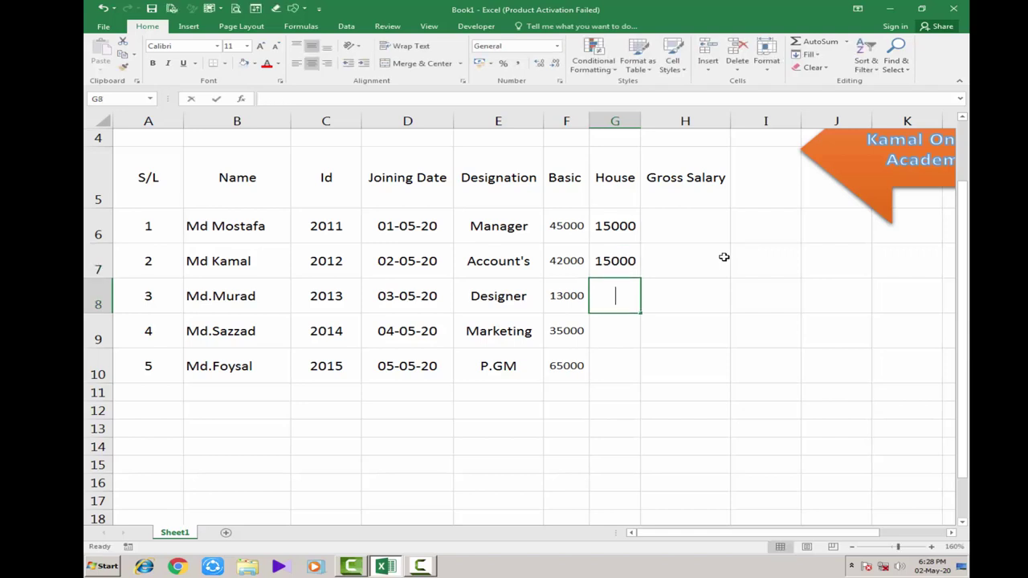
{"action": "key", "text": "Return"}
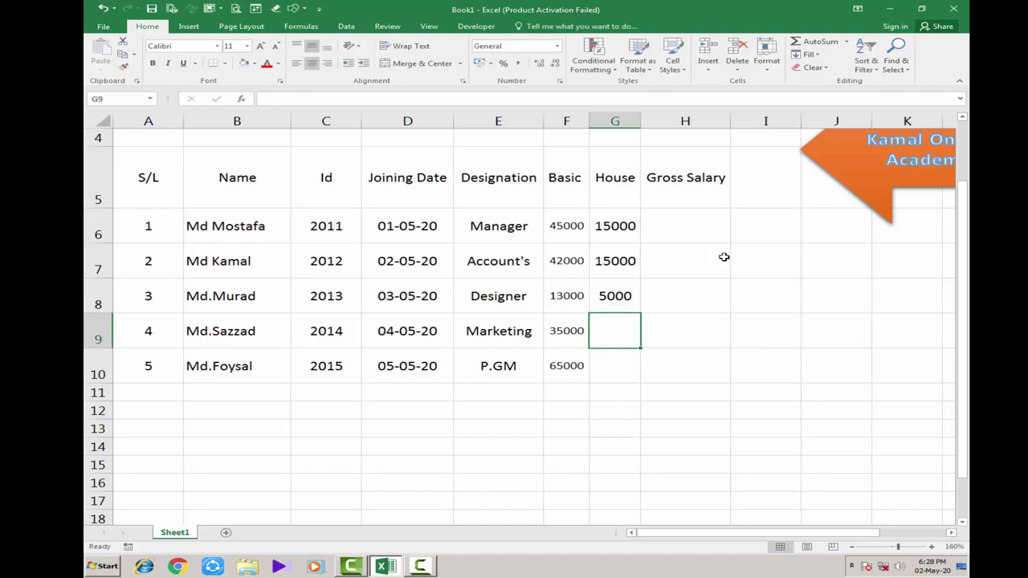
- Enter 10000 and 25000 in G9:G10, clearing a stray character below
{"action": "type", "text": "1000"}
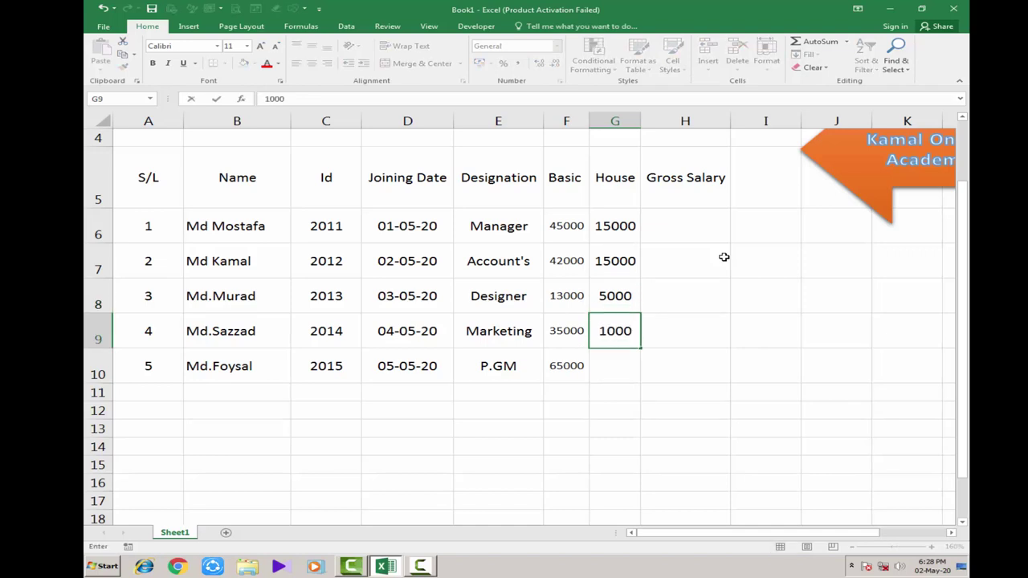
{"action": "type", "text": "0"}
{"action": "key", "text": "Return"}
{"action": "type", "text": "25"}
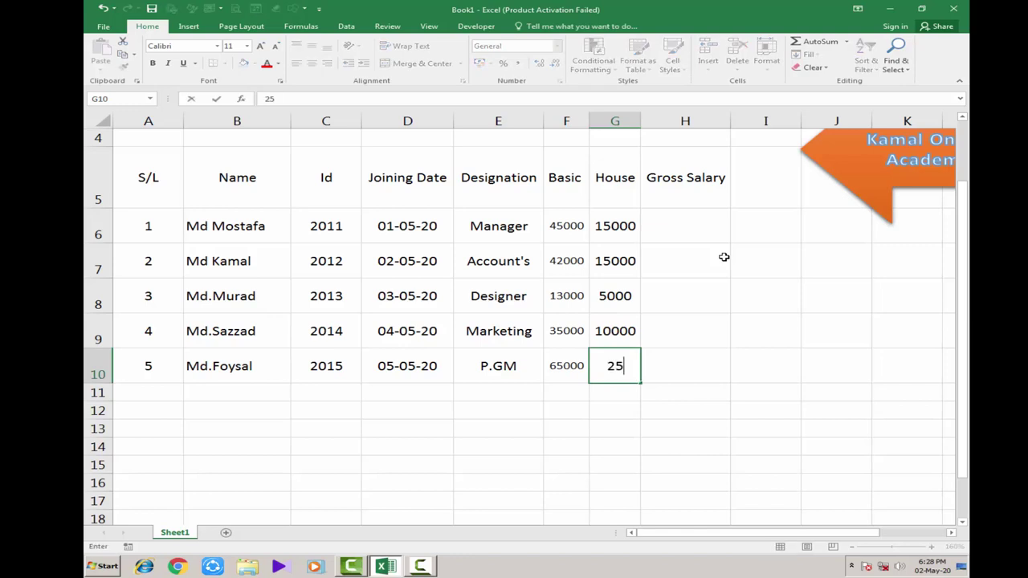
{"action": "type", "text": "000"}
{"action": "key", "text": "Return"}
{"action": "type", "text": "."}
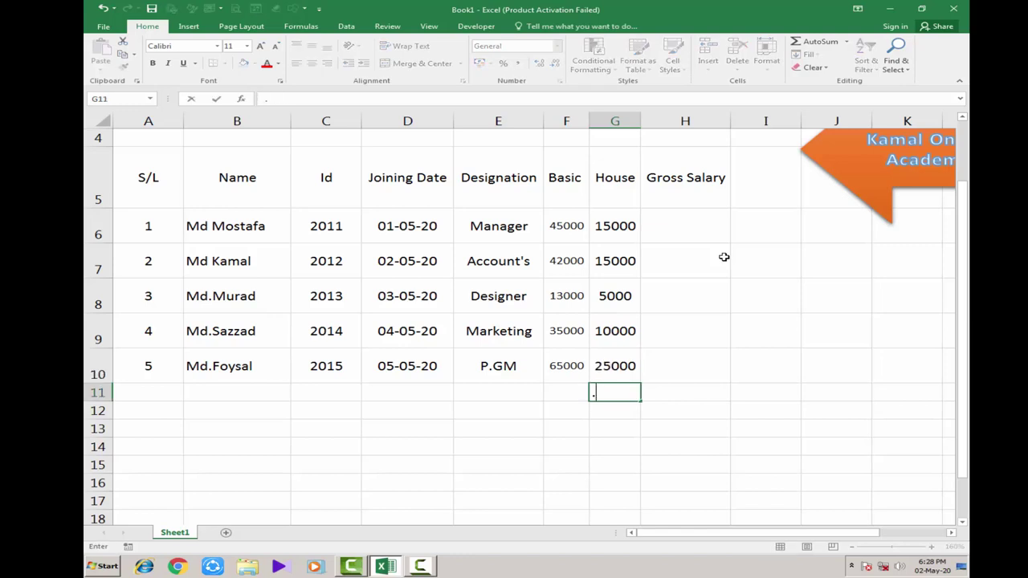
{"action": "key", "text": "BackSpace"}
{"action": "key", "text": "Escape"}
{"action": "key", "text": "Up"}
{"action": "key", "text": "Up"}
{"action": "key", "text": "Up"}
{"action": "key", "text": "Up"}
{"action": "key", "text": "Up"}
{"action": "key", "text": "Up"}
{"action": "key", "text": "Up"}
{"action": "key", "text": "Up"}
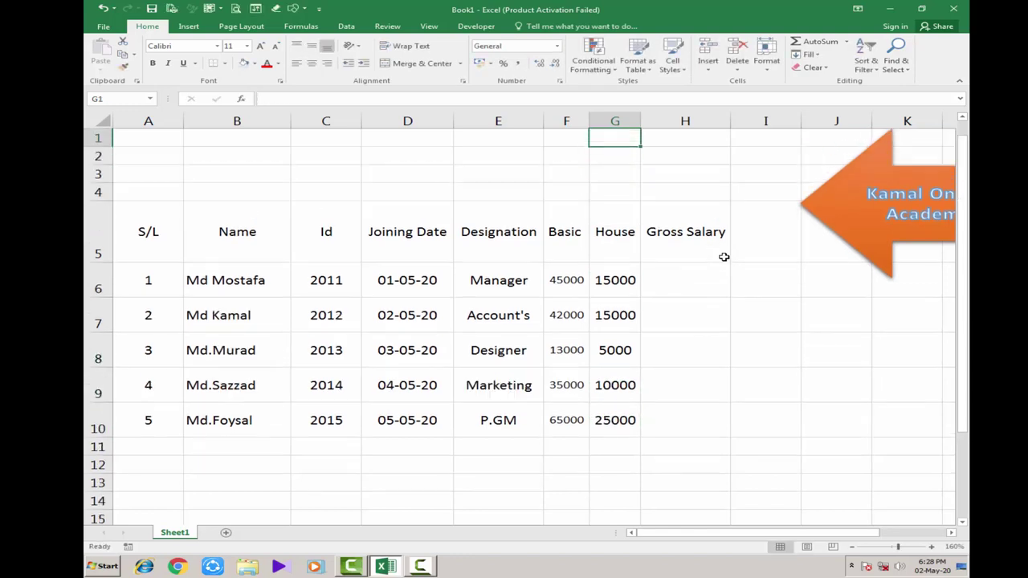
{"action": "key", "text": "Down"}
{"action": "key", "text": "Down"}
{"action": "key", "text": "Down"}
{"action": "key", "text": "Right"}
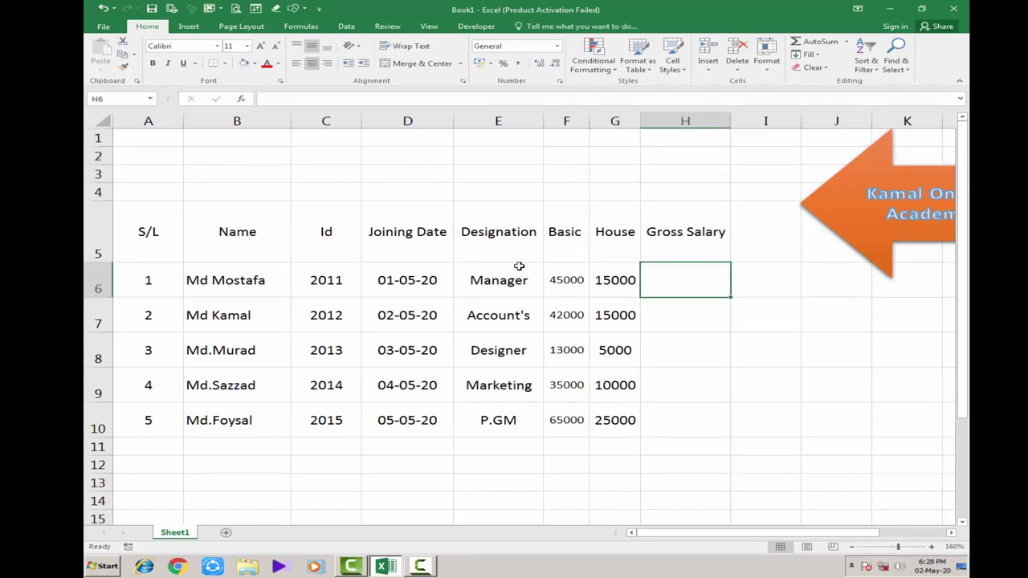
- Enter the Gross Salary formula =F6+G6 in H6
{"action": "type", "text": "="}
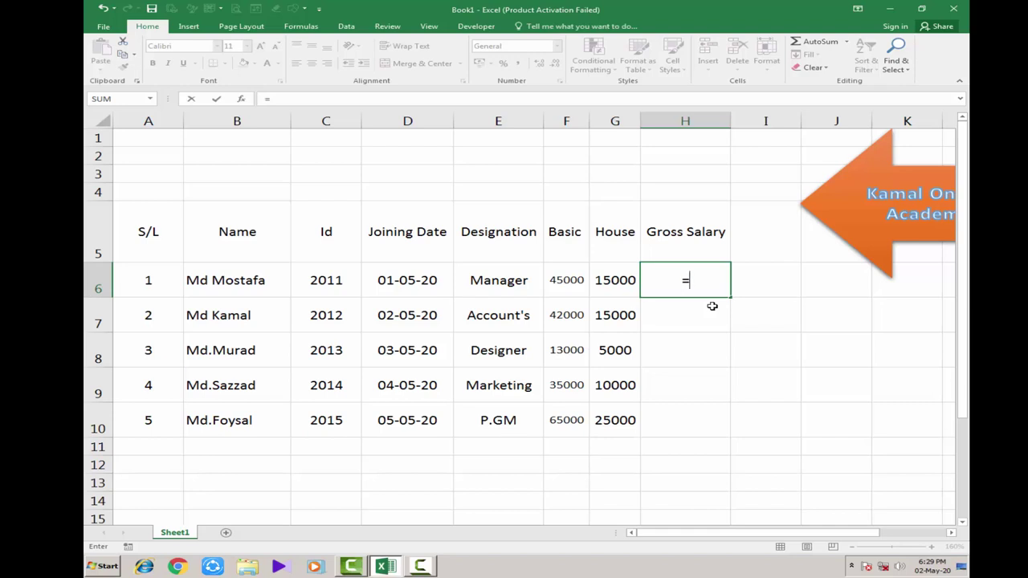
{"action": "left_click", "coordinate": [571, 281]}
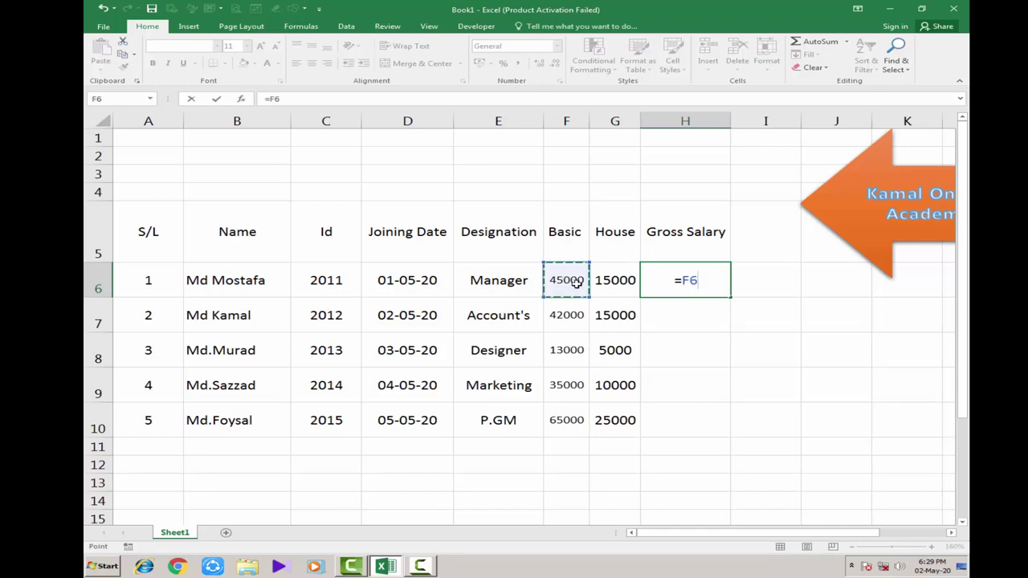
{"action": "type", "text": "+"}
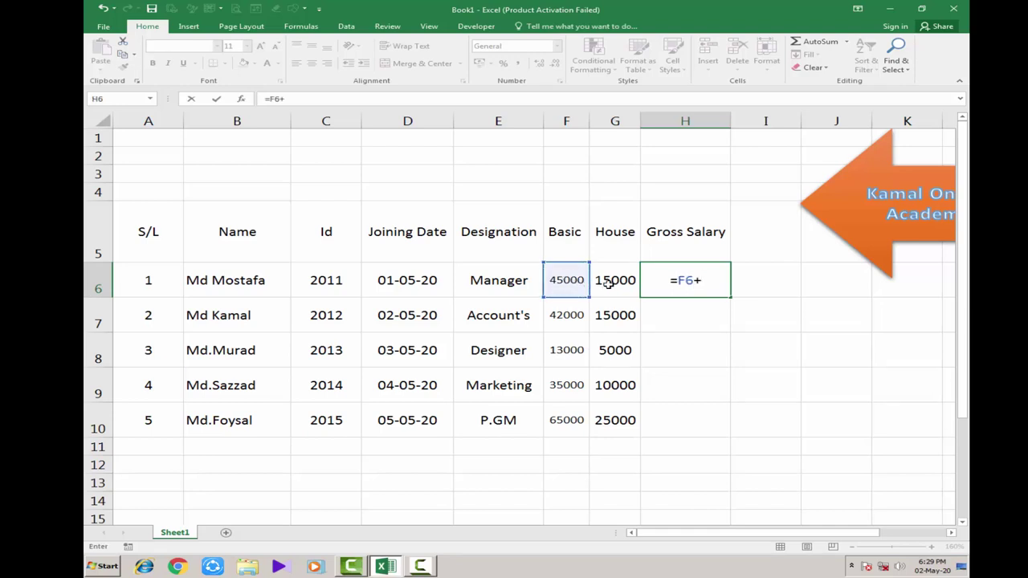
{"action": "left_click", "coordinate": [609, 282]}
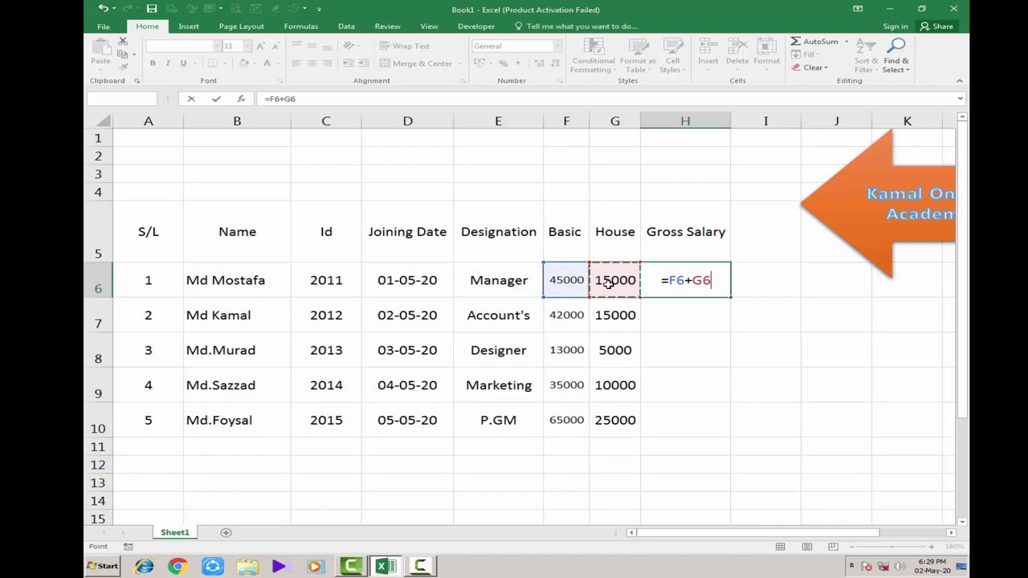
{"action": "left_click", "coordinate": [733, 246]}
{"action": "left_click", "coordinate": [707, 280]}
{"action": "left_click", "coordinate": [687, 302]}
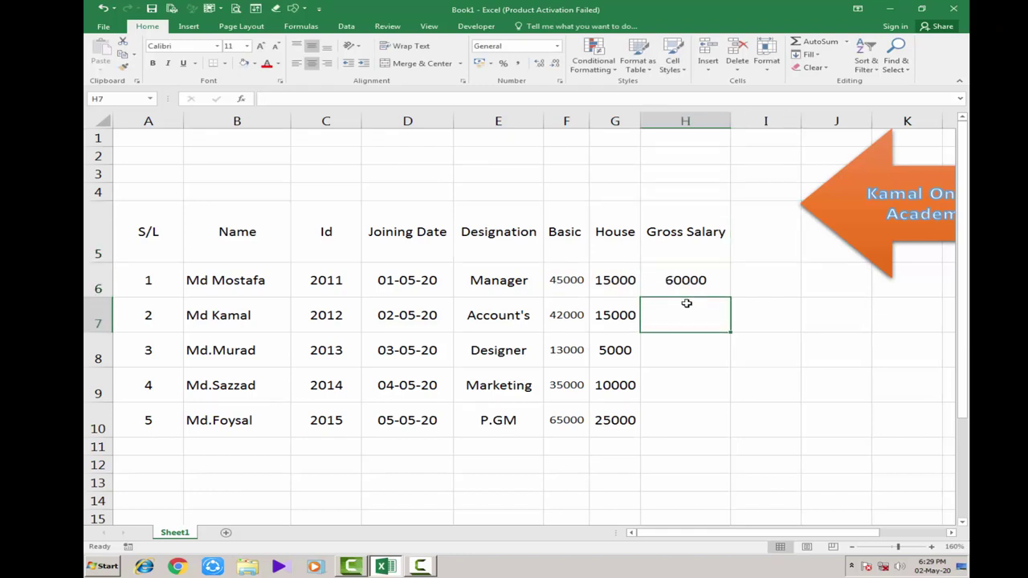
- Enter =SUM(F7:G7) in H7, then clear both trial totals in H6:H7
{"action": "type", "text": "=su"}
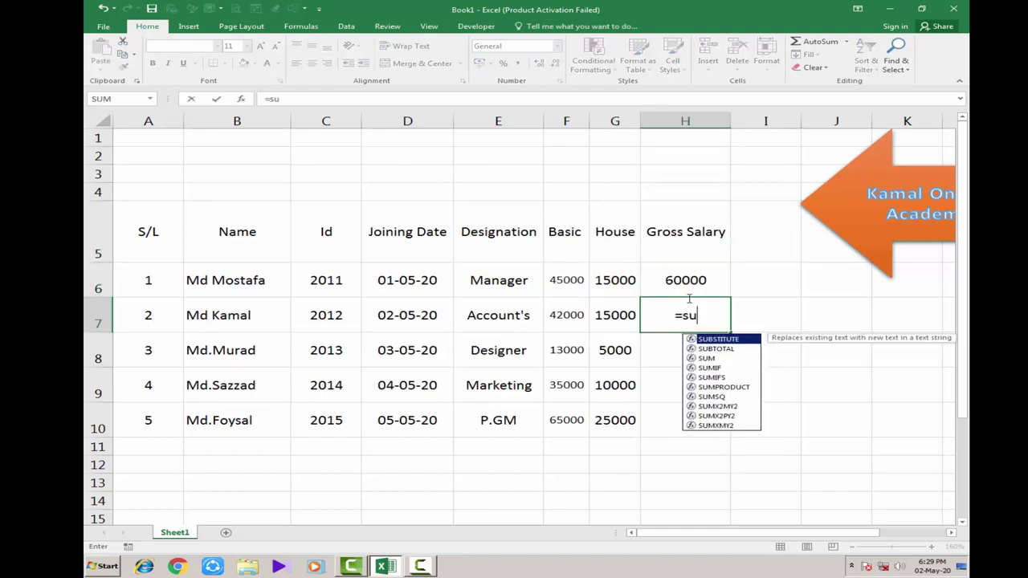
{"action": "type", "text": "m"}
{"action": "key", "text": "Tab"}
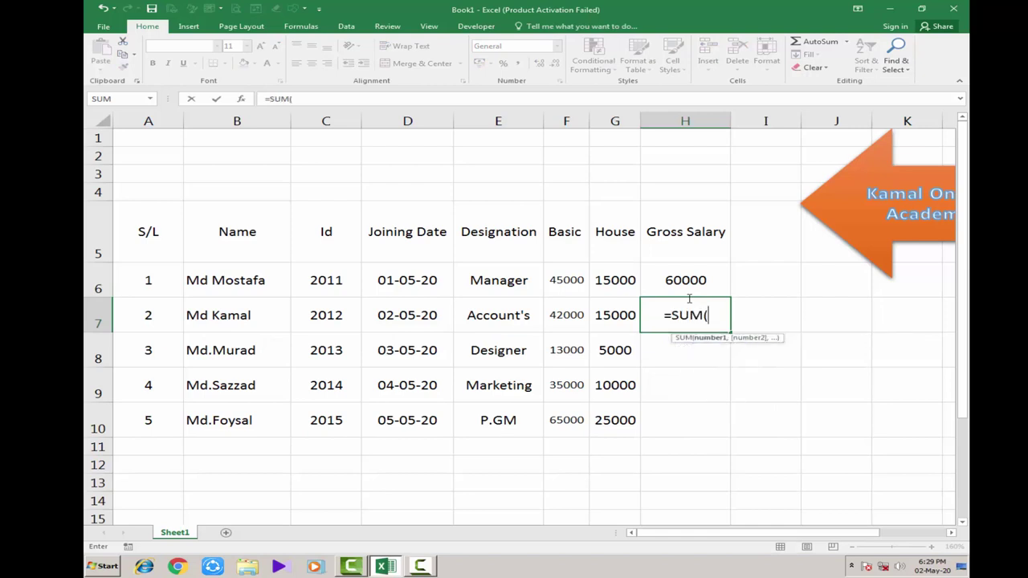
{"action": "left_click_drag", "start_coordinate": [568, 314], "coordinate": [593, 315]}
{"action": "type", "text": ")"}
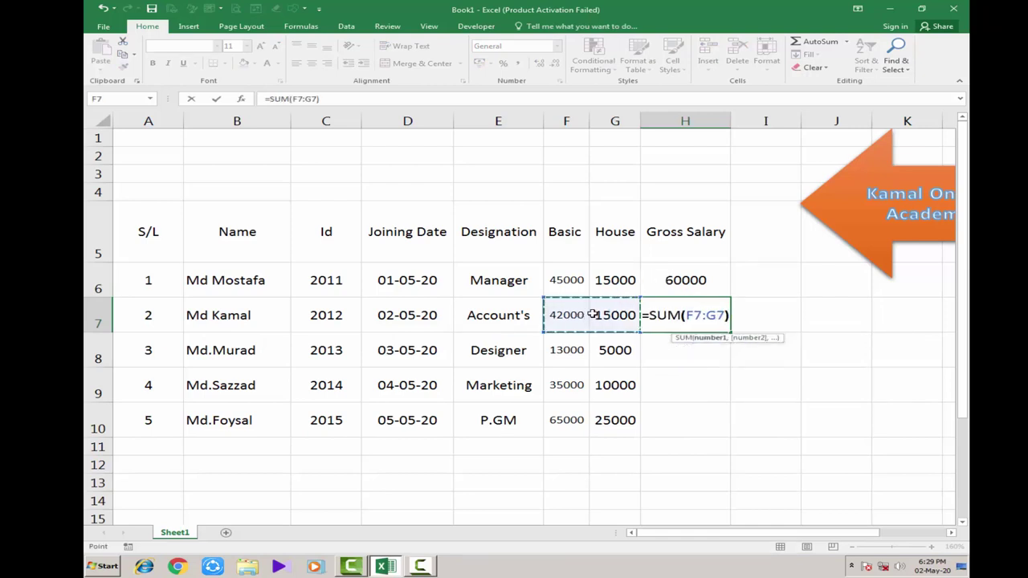
{"action": "key", "text": "Return"}
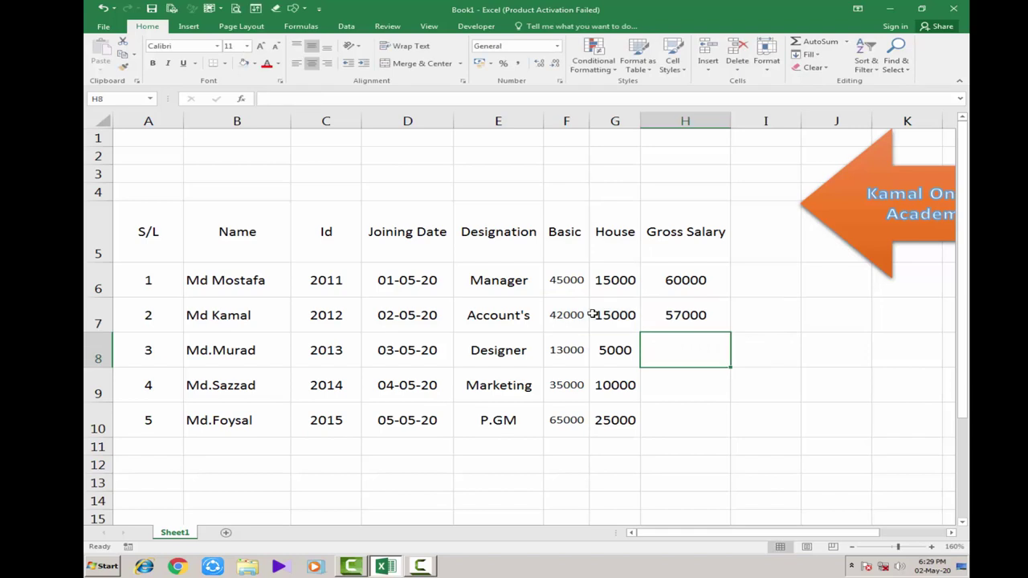
{"action": "left_click", "coordinate": [700, 285]}
{"action": "left_click", "coordinate": [702, 314]}
{"action": "key", "text": "ctrl+c"}
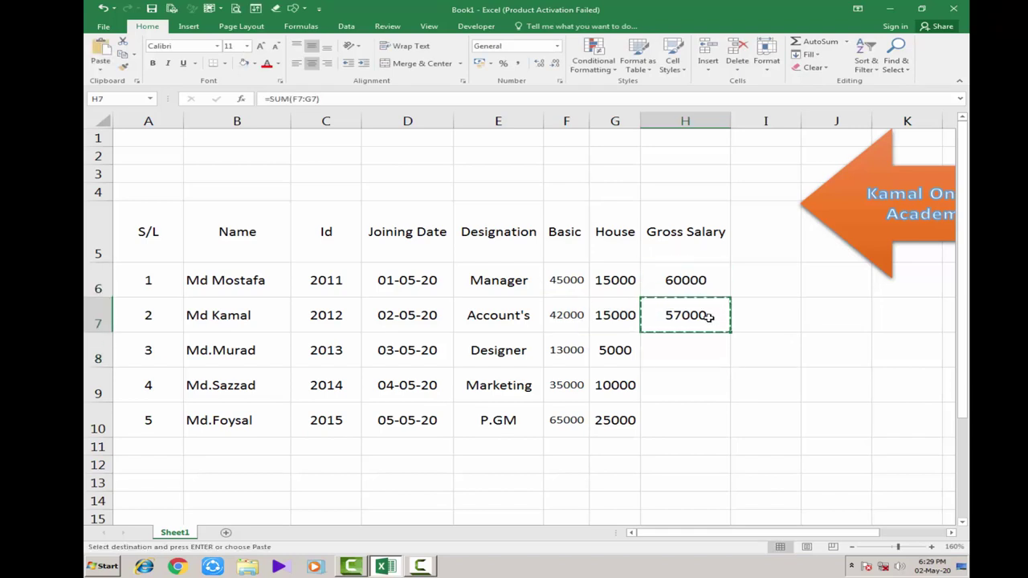
{"action": "left_click", "coordinate": [761, 302]}
{"action": "left_click_drag", "start_coordinate": [711, 278], "coordinate": [693, 322]}
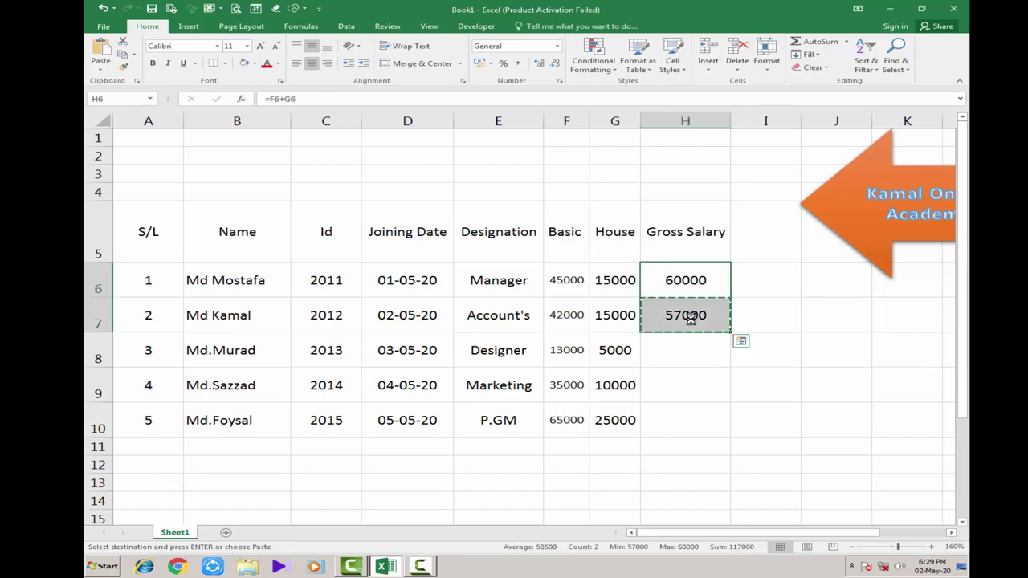
{"action": "key", "text": "Delete"}
- AutoSum F6:H10 so each row's Basic plus House totals into Gross Salary
{"action": "left_click", "coordinate": [572, 286]}
{"action": "left_click_drag", "start_coordinate": [572, 286], "coordinate": [644, 400]}
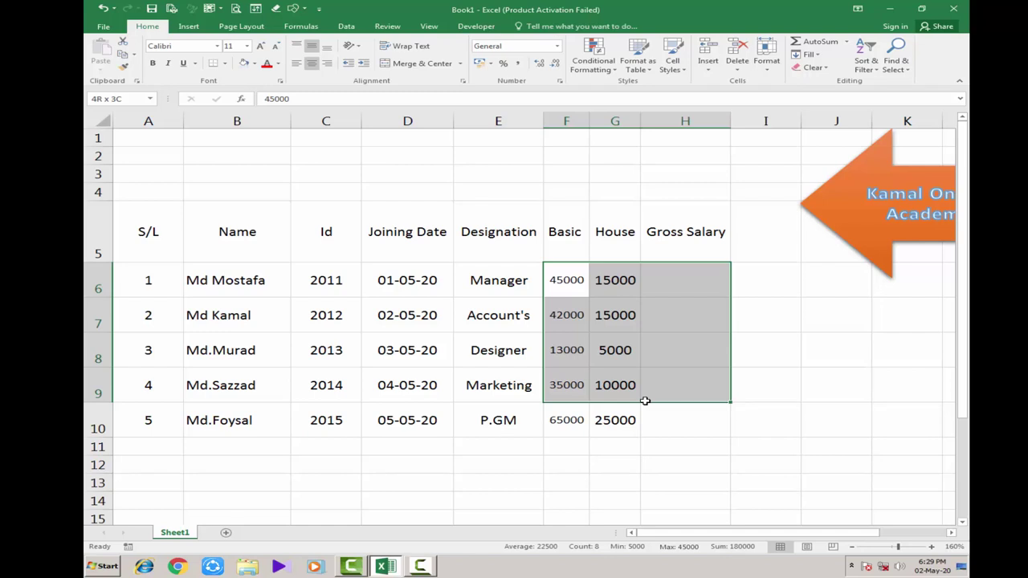
{"action": "left_click_drag", "start_coordinate": [641, 400], "coordinate": [649, 420]}
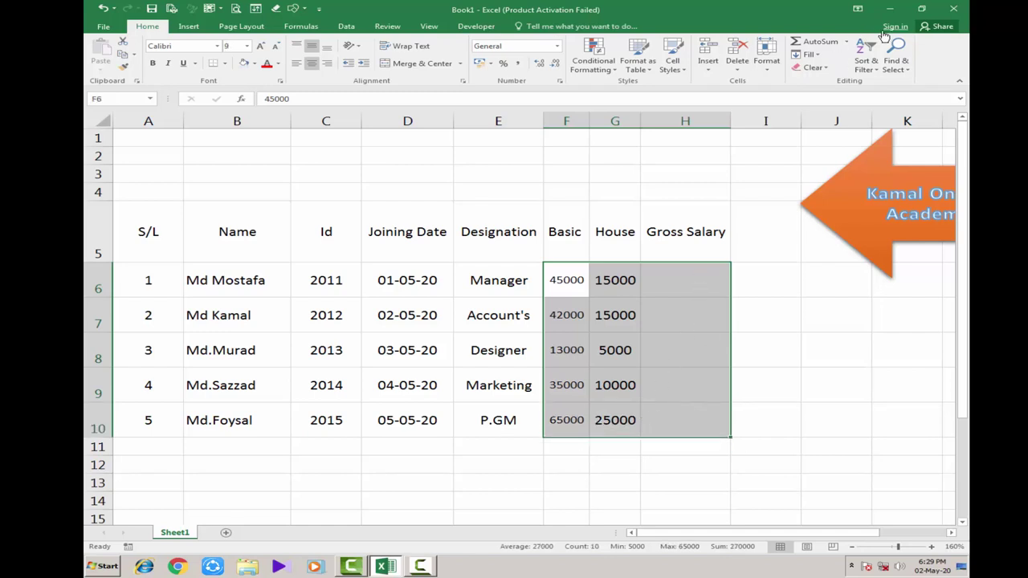
{"action": "left_click", "coordinate": [829, 42]}
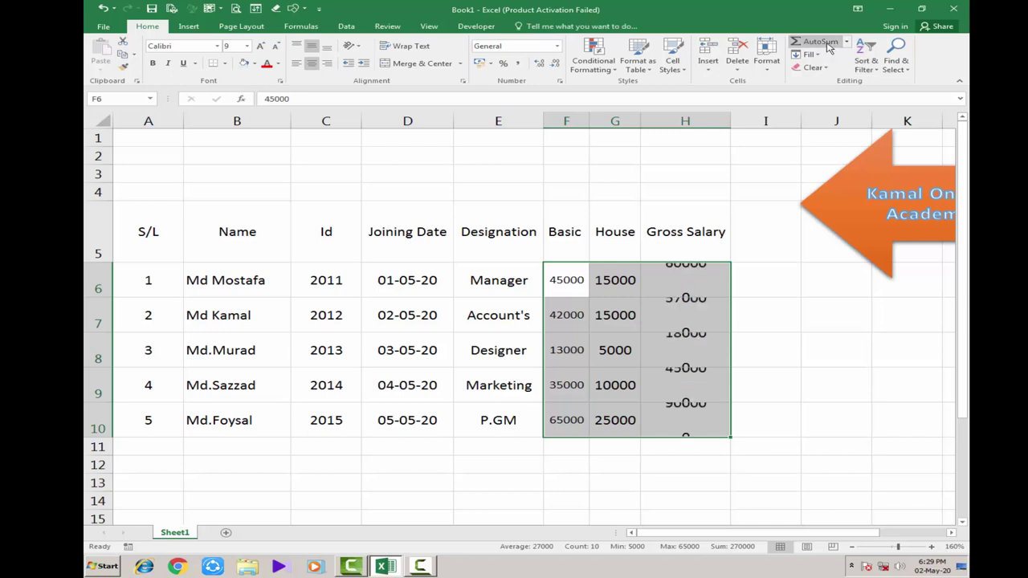
{"action": "left_click", "coordinate": [779, 382]}
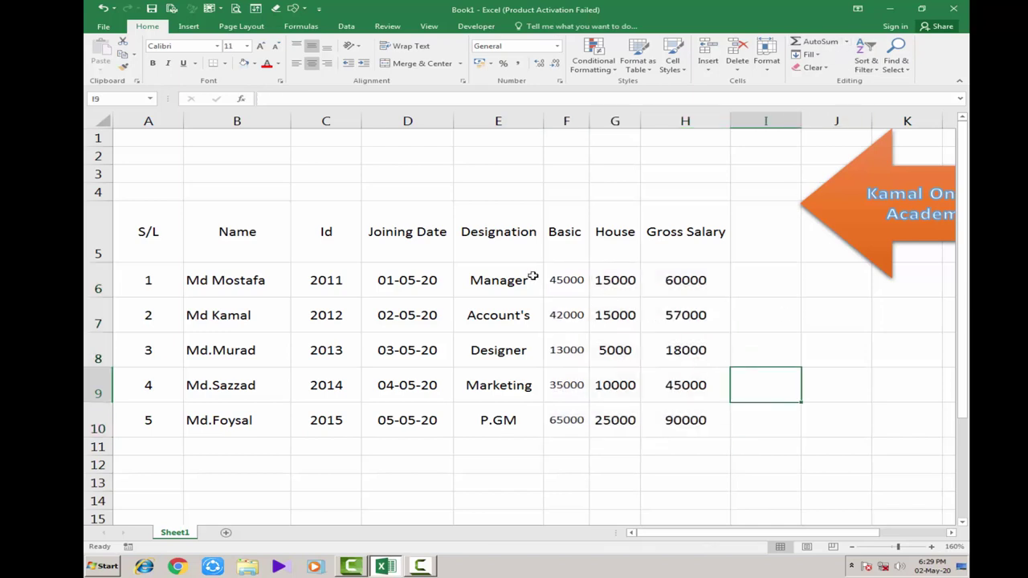
- Verify the Gross Salary totals 60000, 57000, 18000, 45000 and 90000
{"action": "left_click", "coordinate": [577, 283]}
{"action": "left_click_drag", "start_coordinate": [588, 286], "coordinate": [595, 285]}
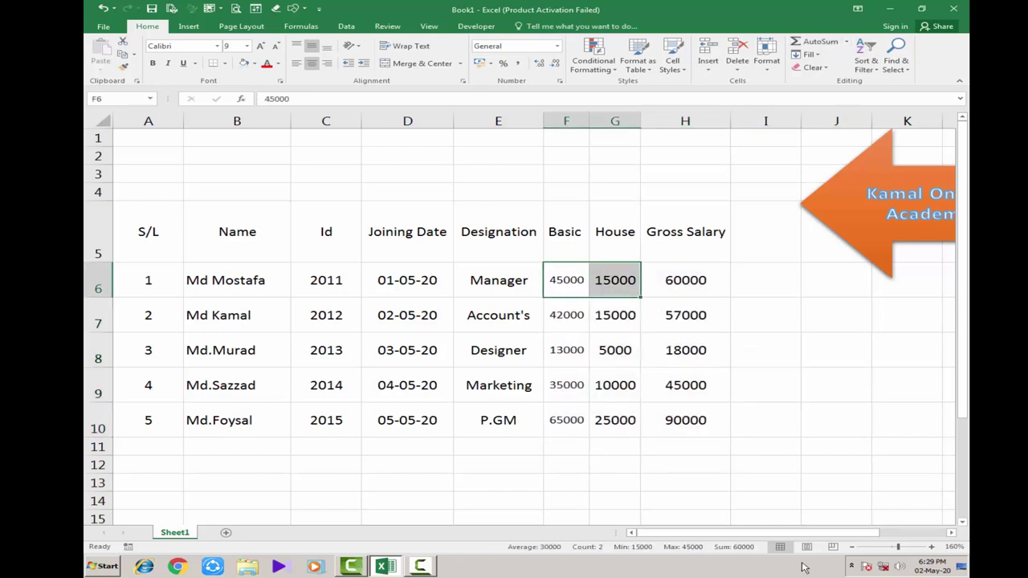
{"action": "left_click", "coordinate": [683, 281]}
{"action": "left_click", "coordinate": [680, 327]}
{"action": "left_click", "coordinate": [675, 358]}
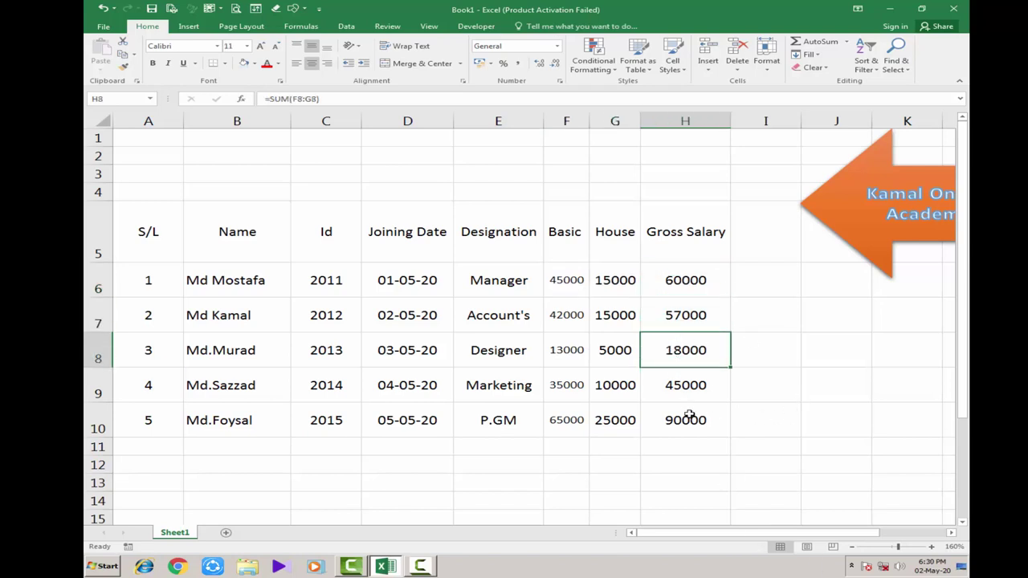
{"action": "left_click", "coordinate": [686, 418]}
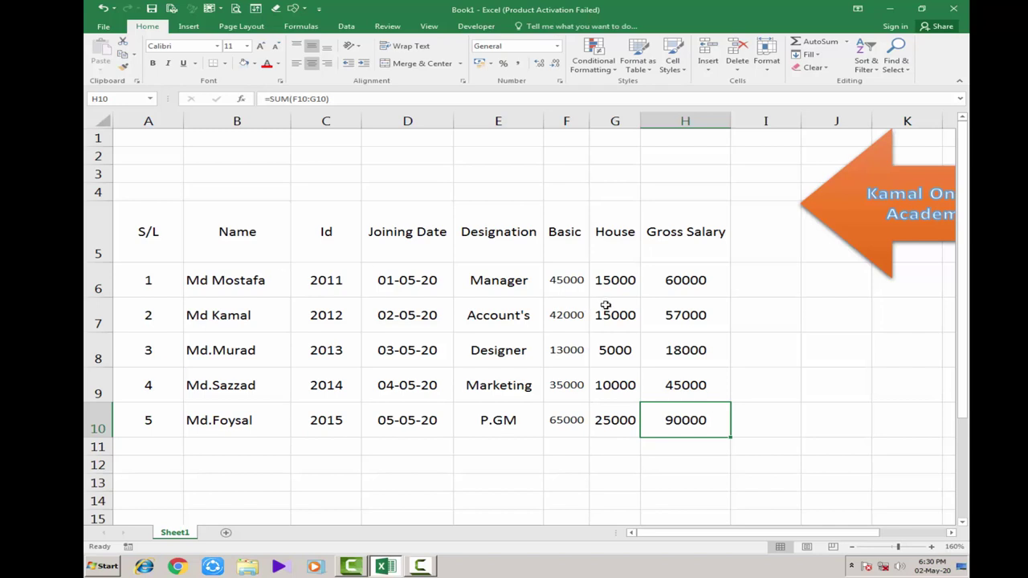
{"action": "left_click", "coordinate": [626, 280]}
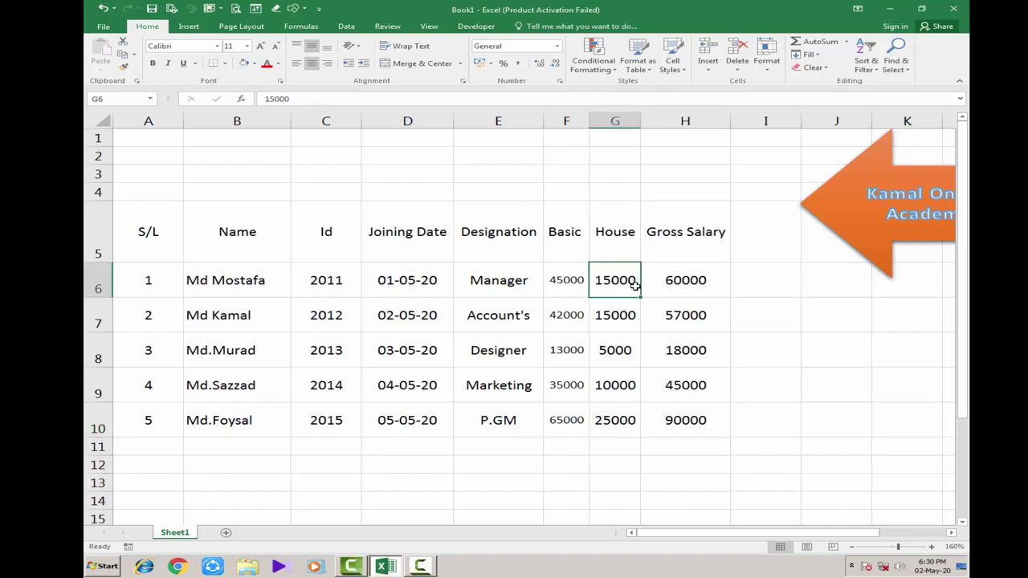
{"action": "left_click", "coordinate": [665, 278]}
- Fill the Gross Salary values H6:H10 light yellow
{"action": "left_click_drag", "start_coordinate": [671, 295], "coordinate": [675, 419]}
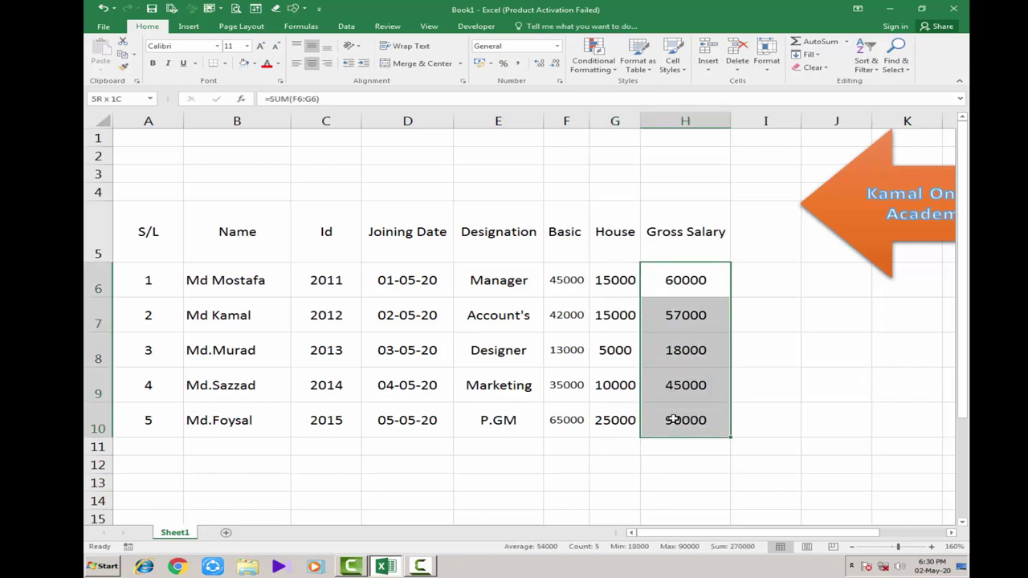
{"action": "left_click", "coordinate": [254, 64]}
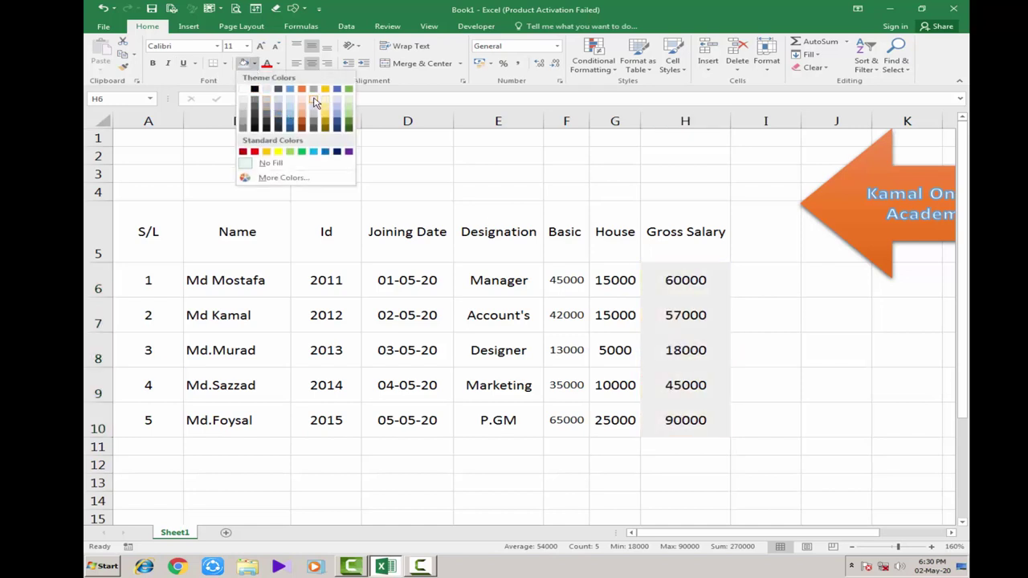
{"action": "left_click", "coordinate": [315, 101]}
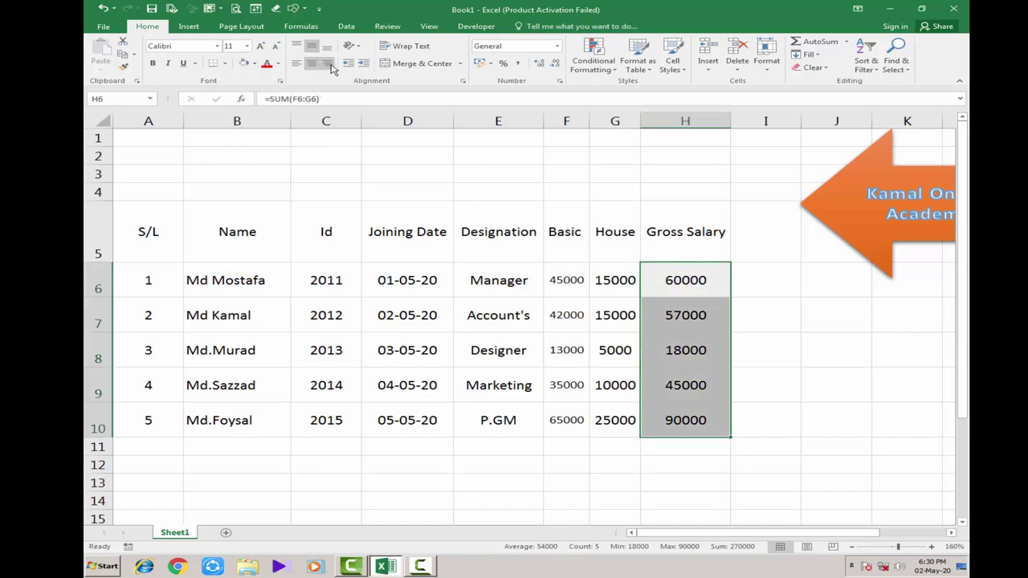
{"action": "left_click", "coordinate": [254, 64]}
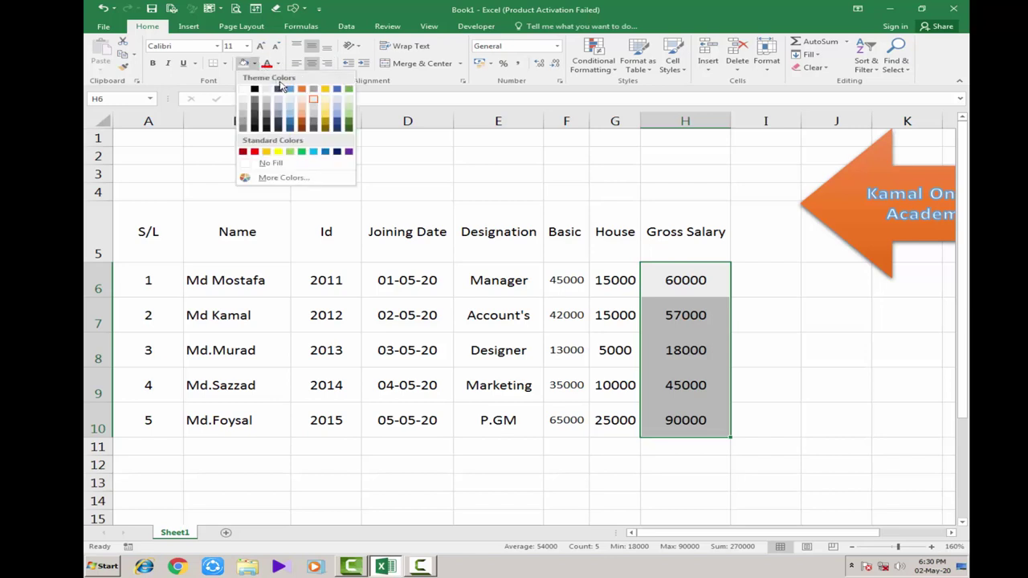
{"action": "left_click", "coordinate": [328, 102]}
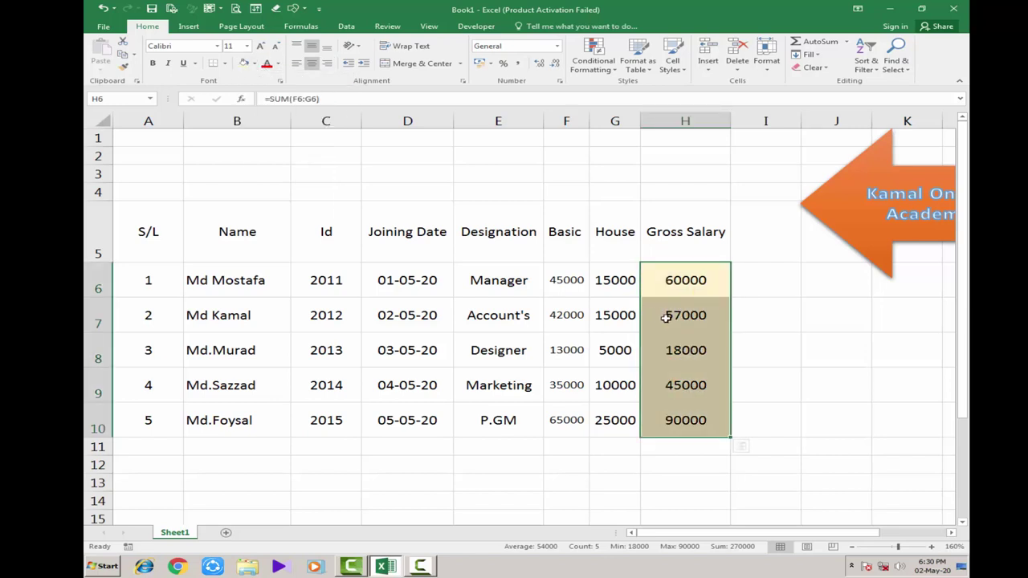
- Fill the Basic values F6:F10 light orange
{"action": "left_click_drag", "start_coordinate": [562, 283], "coordinate": [561, 321]}
{"action": "left_click_drag", "start_coordinate": [558, 367], "coordinate": [560, 409]}
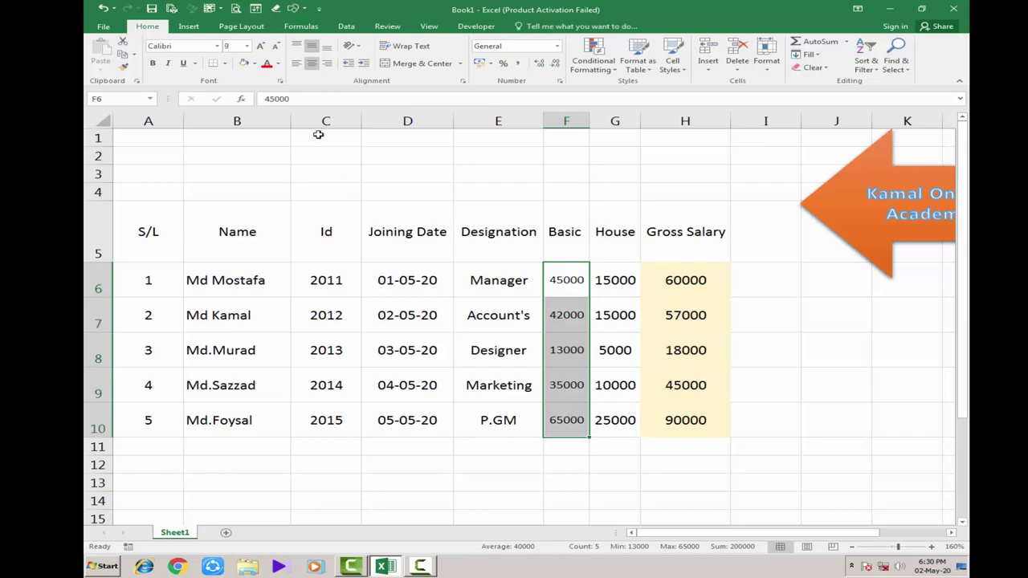
{"action": "left_click", "coordinate": [254, 63]}
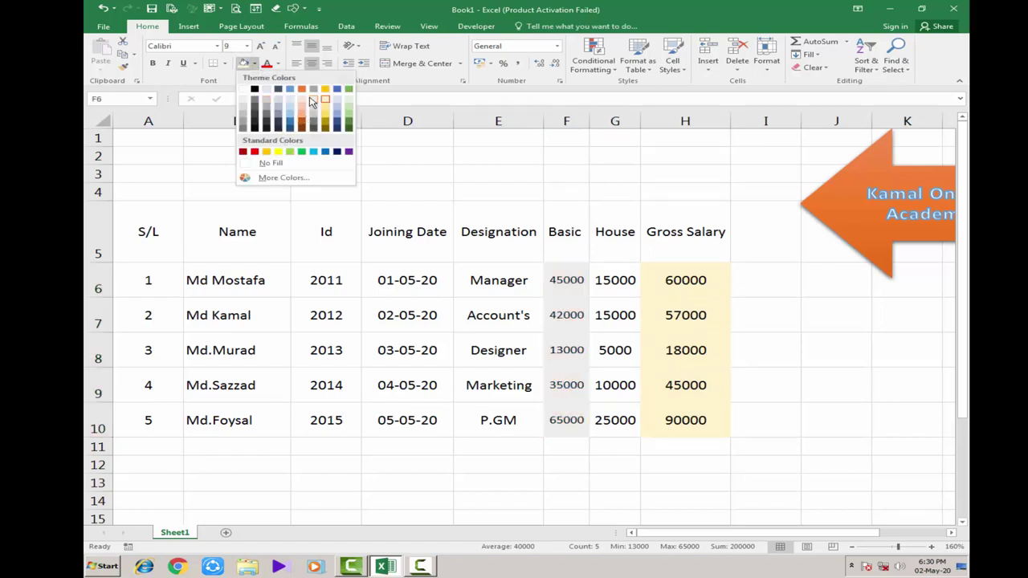
{"action": "left_click", "coordinate": [302, 99]}
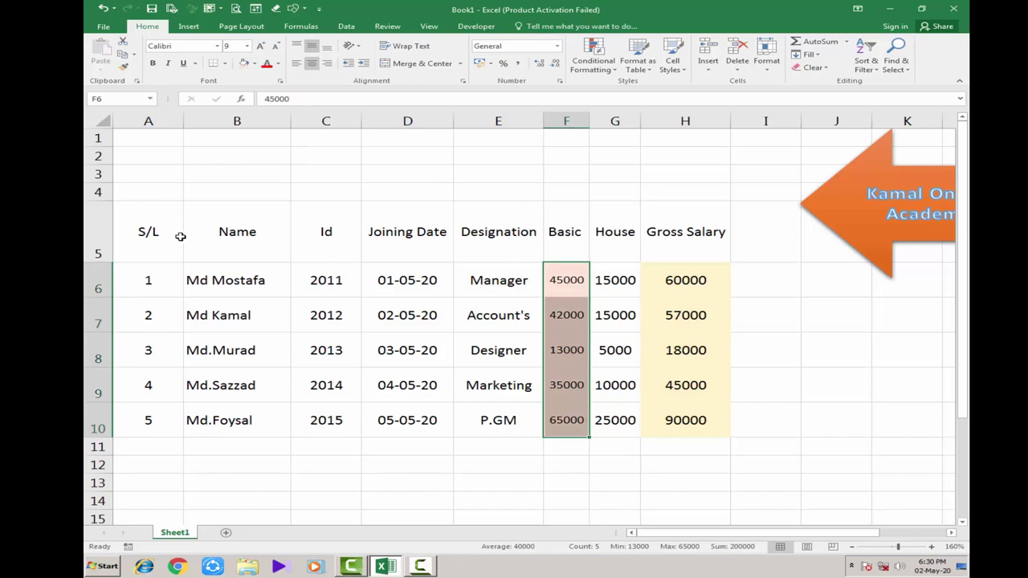
- Fill the header row A5:H5 light green
{"action": "left_click_drag", "start_coordinate": [172, 233], "coordinate": [681, 248]}
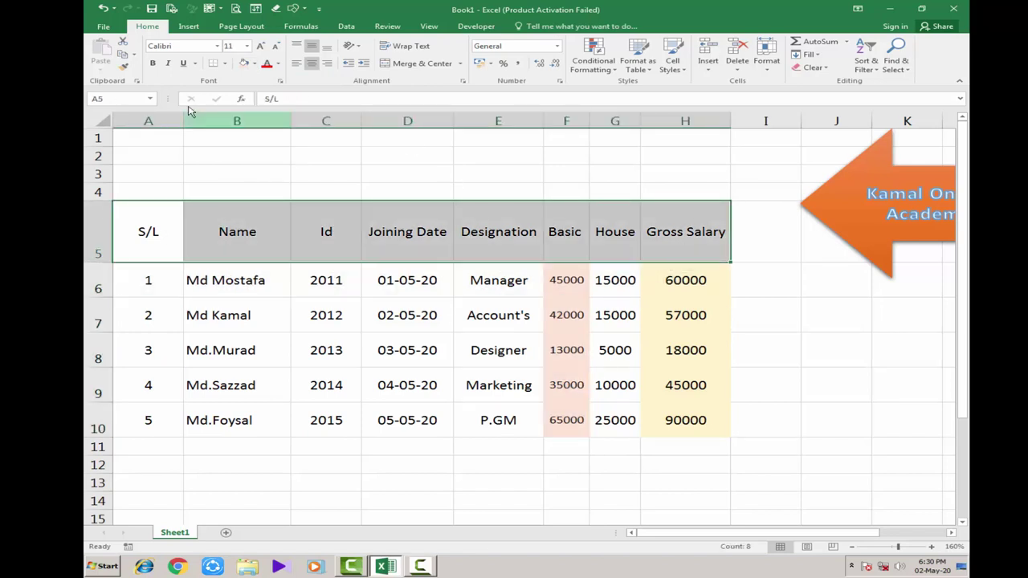
{"action": "left_click", "coordinate": [255, 64]}
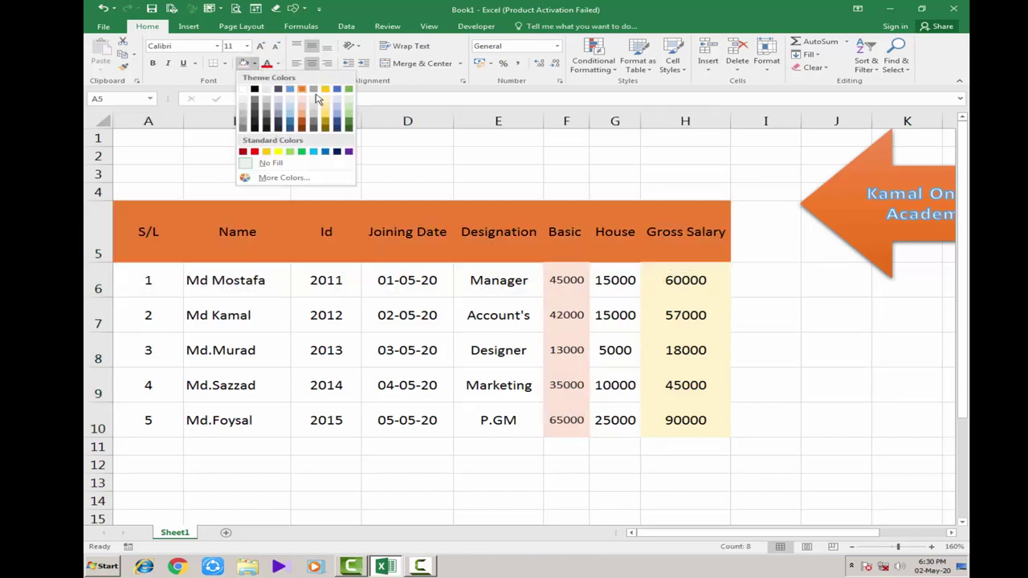
{"action": "left_click", "coordinate": [350, 103]}
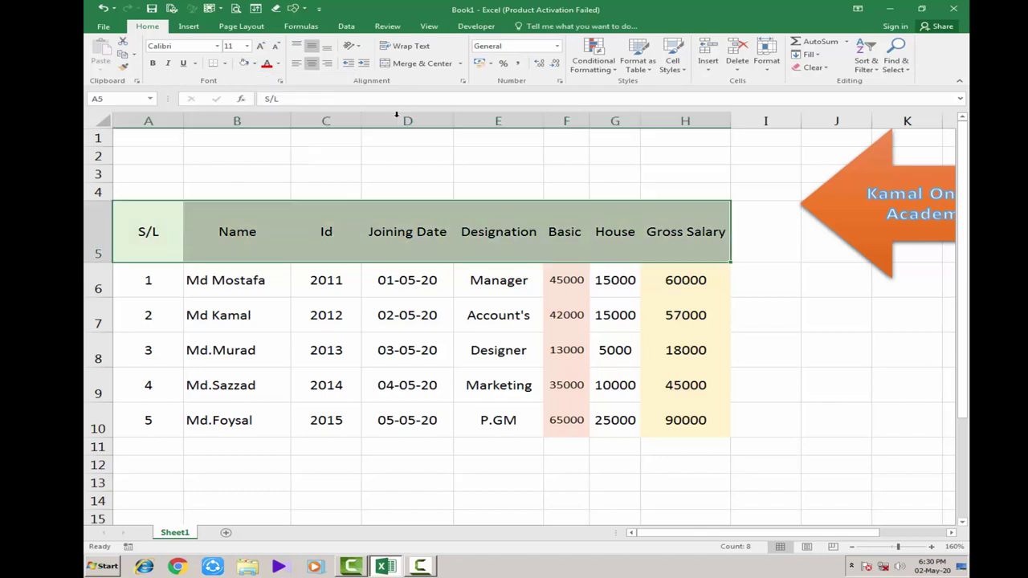
{"action": "left_click_drag", "start_coordinate": [164, 242], "coordinate": [688, 420]}
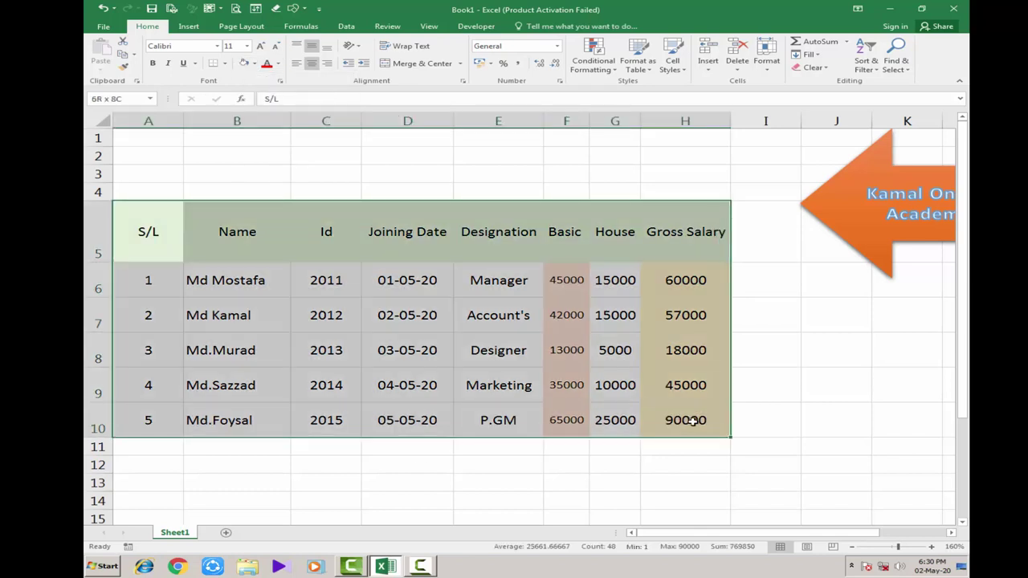
{"action": "left_click", "coordinate": [225, 67]}
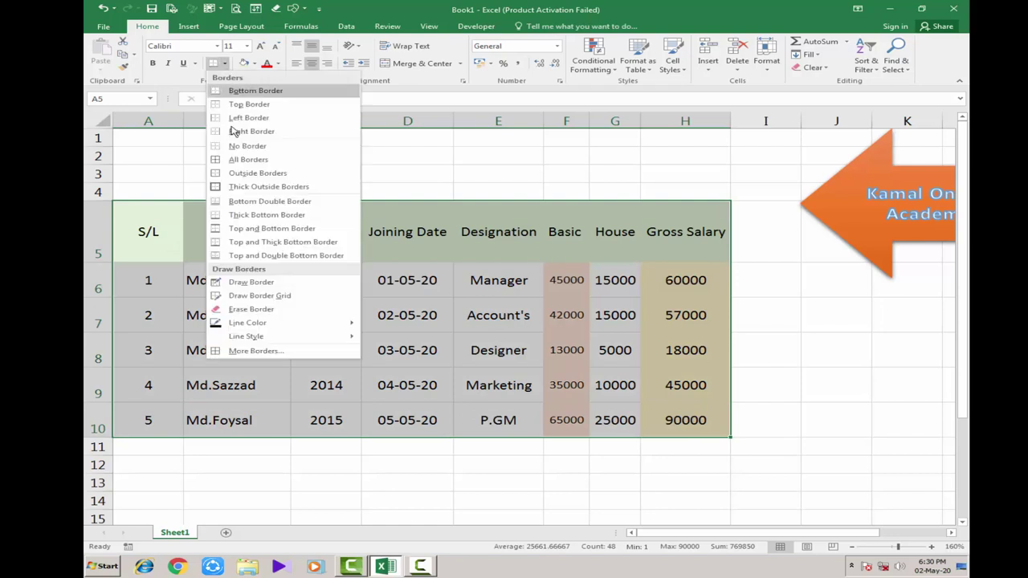
{"action": "left_click", "coordinate": [215, 165]}
{"action": "left_click", "coordinate": [594, 467]}
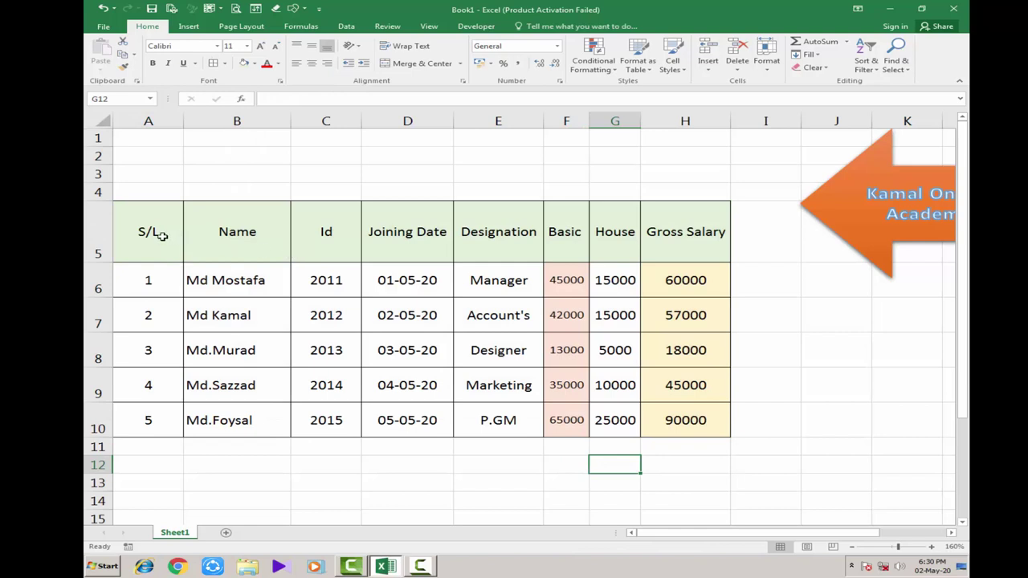
{"action": "left_click", "coordinate": [787, 350]}
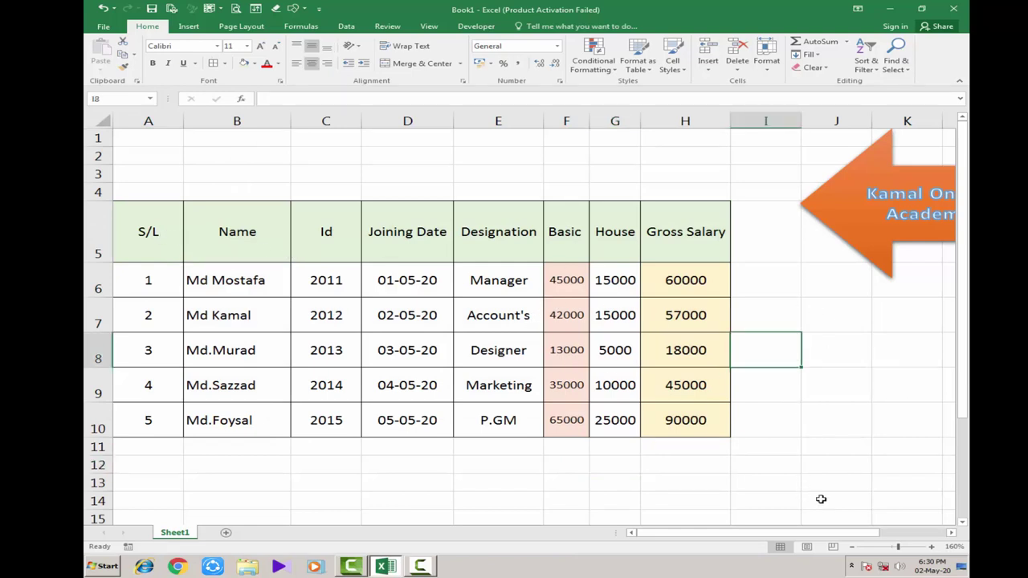
{"action": "left_click", "coordinate": [434, 569]}
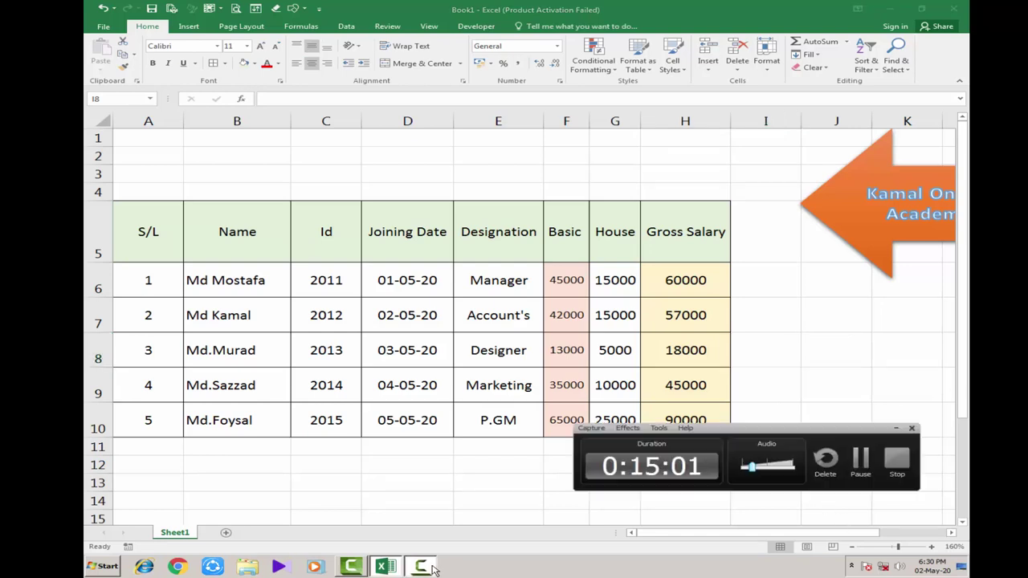
{"action": "left_click", "coordinate": [434, 569]}
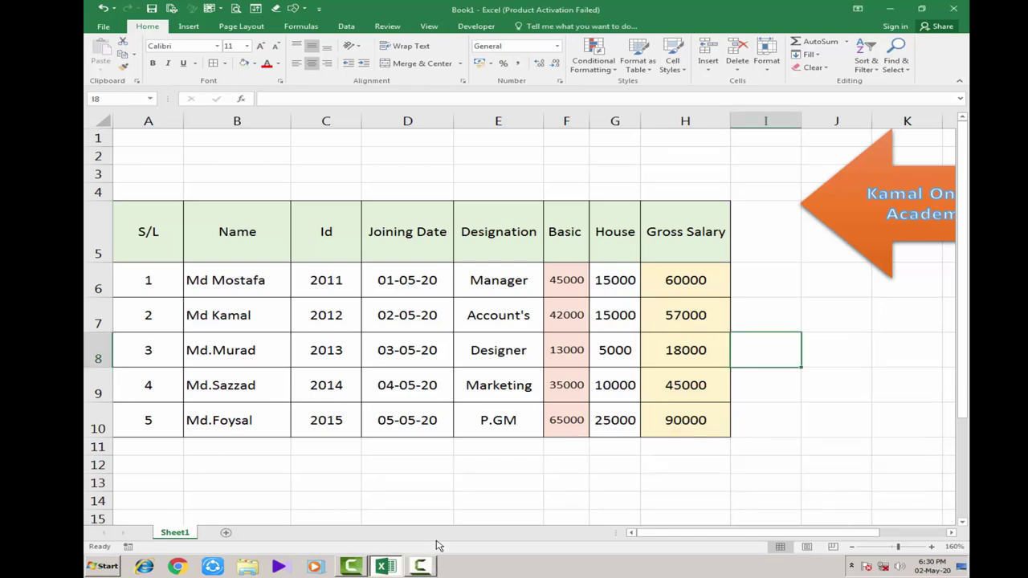
{"action": "left_click", "coordinate": [723, 464]}
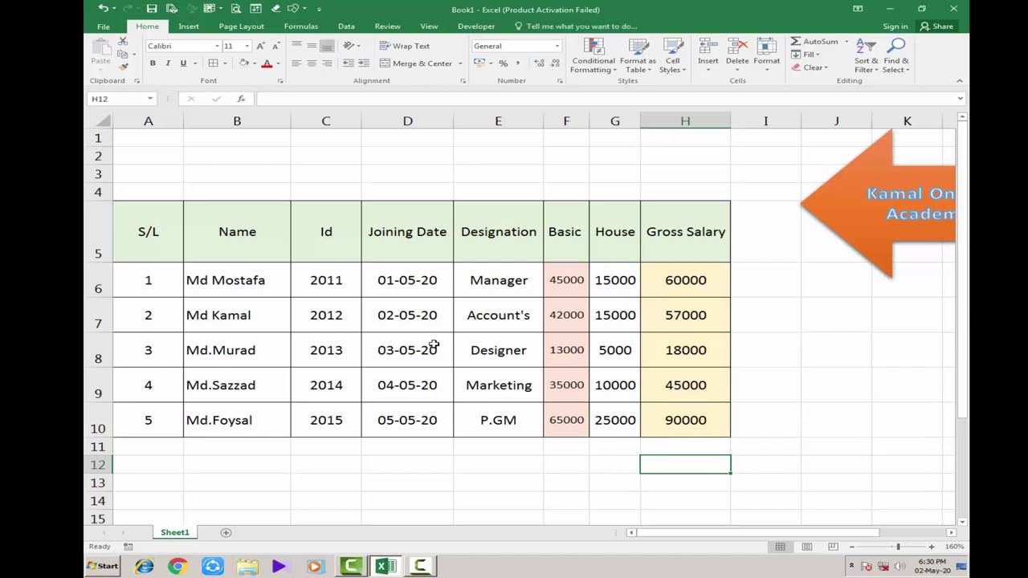
{"action": "left_click", "coordinate": [775, 283]}
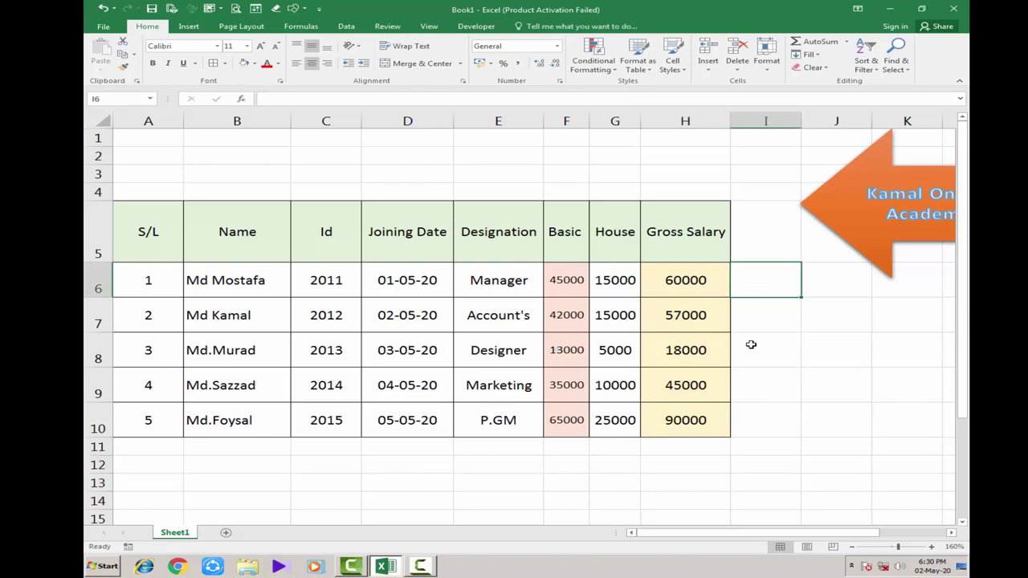
{"action": "left_click_drag", "start_coordinate": [135, 231], "coordinate": [660, 418]}
{"action": "key", "text": "ctrl+c"}
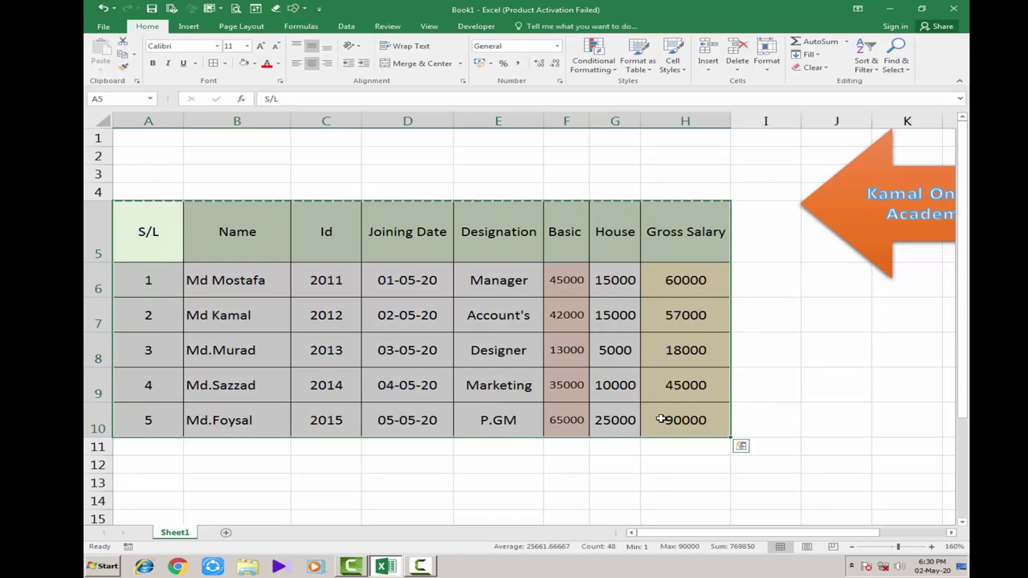
{"action": "left_click", "coordinate": [175, 461]}
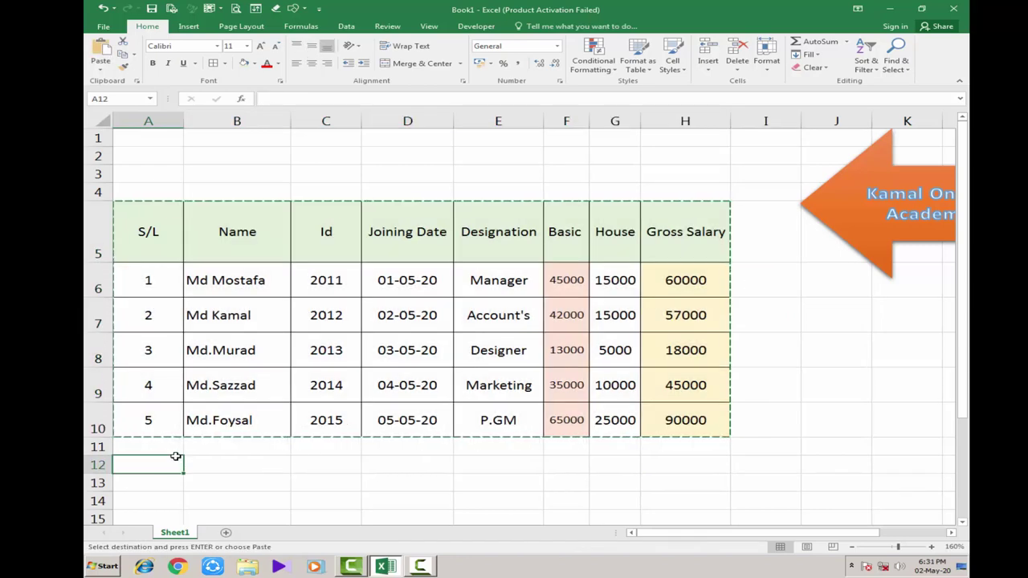
{"action": "key", "text": "ctrl+v"}
{"action": "scroll", "coordinate": [419, 401], "scroll_direction": "down", "scroll_amount": 4}
{"action": "scroll", "coordinate": [419, 402], "scroll_direction": "up", "scroll_amount": 4}
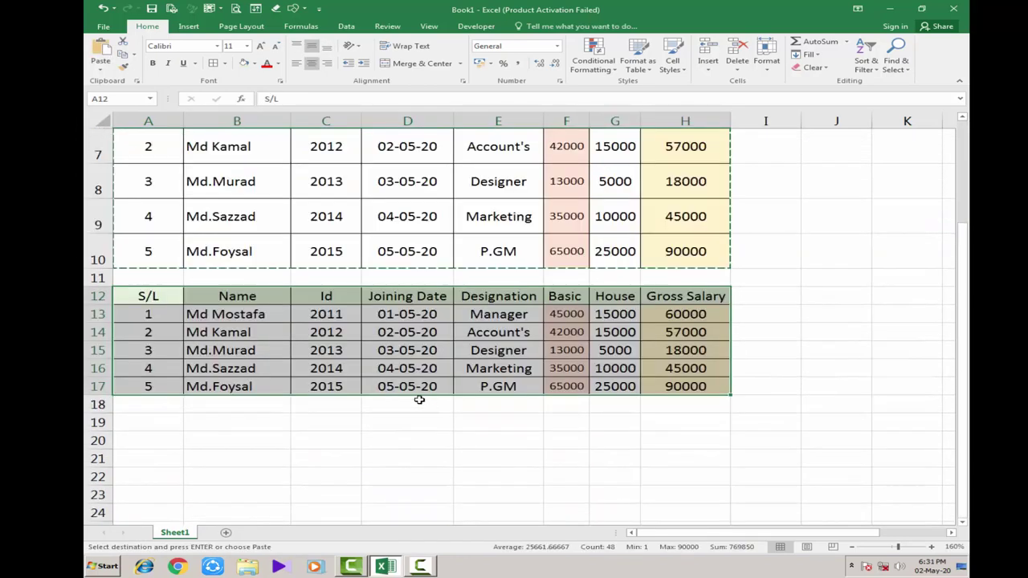
{"action": "scroll", "coordinate": [419, 401], "scroll_direction": "down", "scroll_amount": 1}
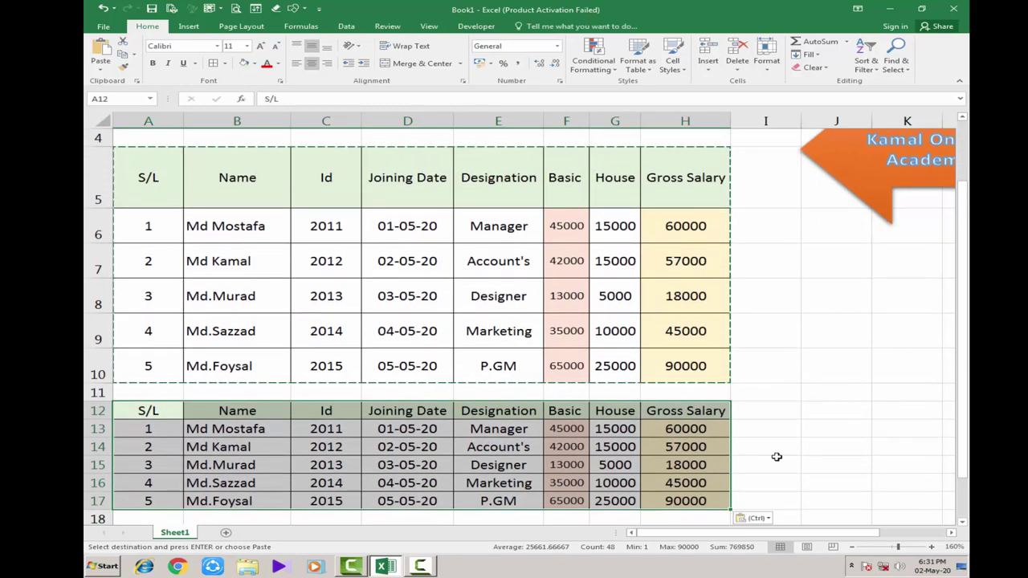
{"action": "key", "text": "ctrl+z"}
{"action": "left_click", "coordinate": [570, 426]}
{"action": "key", "text": "Escape"}
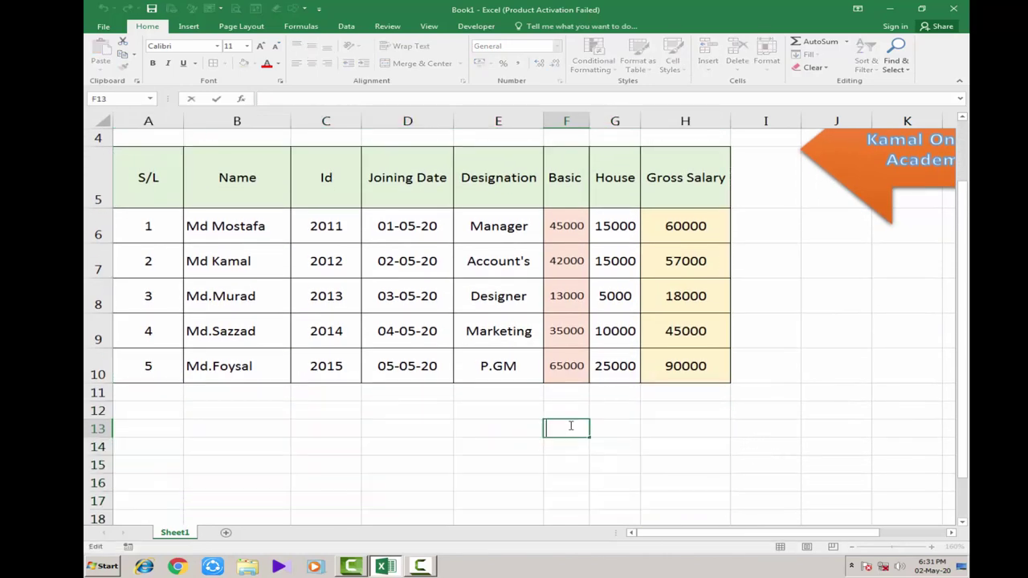
{"action": "left_click", "coordinate": [571, 409]}
{"action": "left_click_drag", "start_coordinate": [140, 173], "coordinate": [711, 365]}
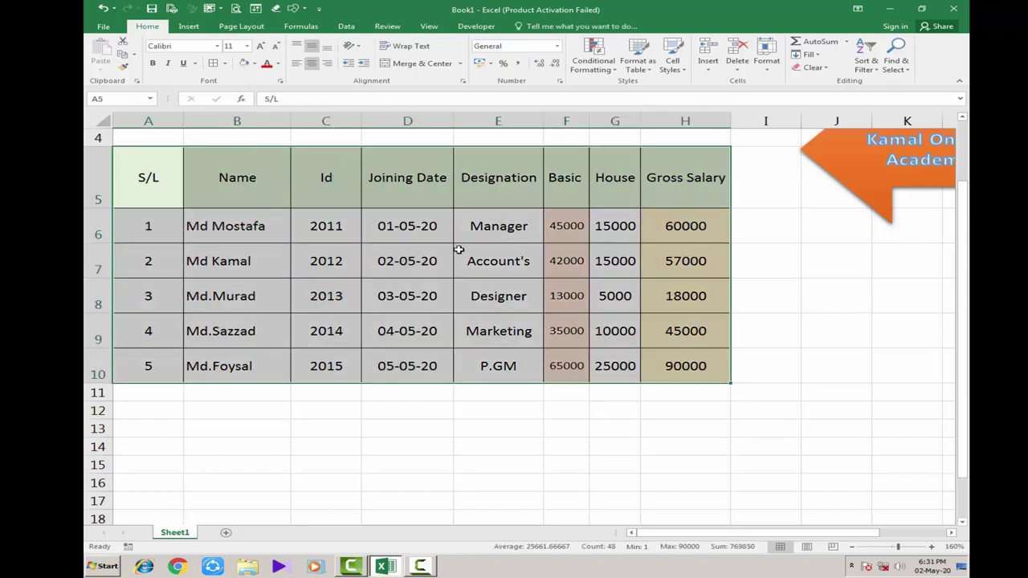
{"action": "right_click", "coordinate": [472, 257]}
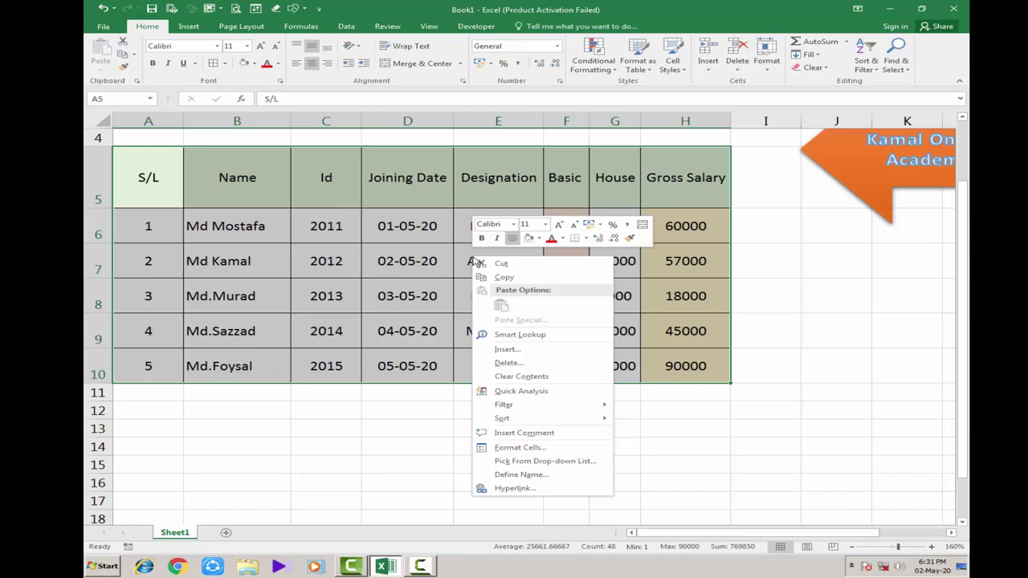
{"action": "left_click", "coordinate": [506, 277]}
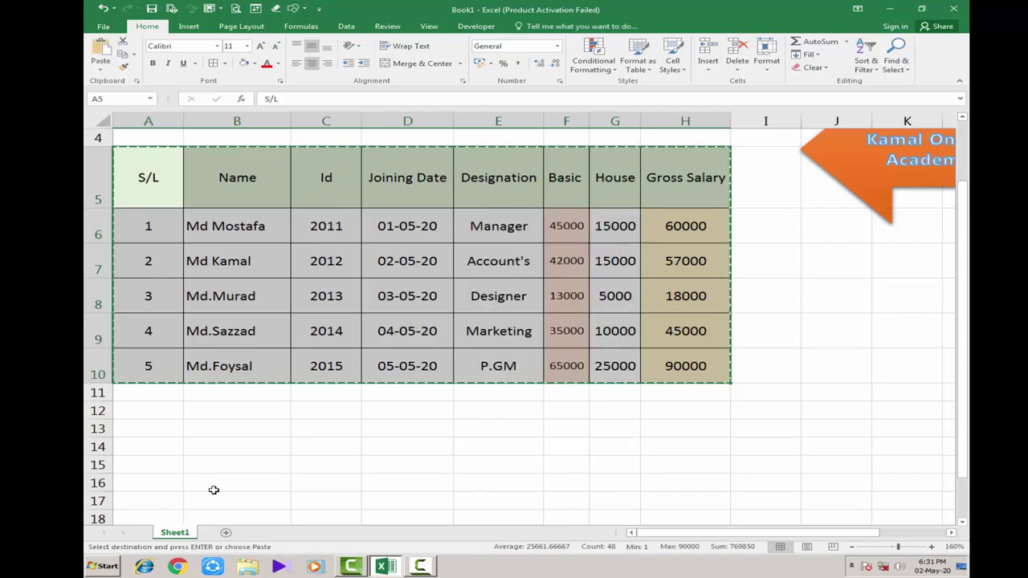
{"action": "left_click", "coordinate": [144, 410]}
{"action": "right_click", "coordinate": [145, 410]}
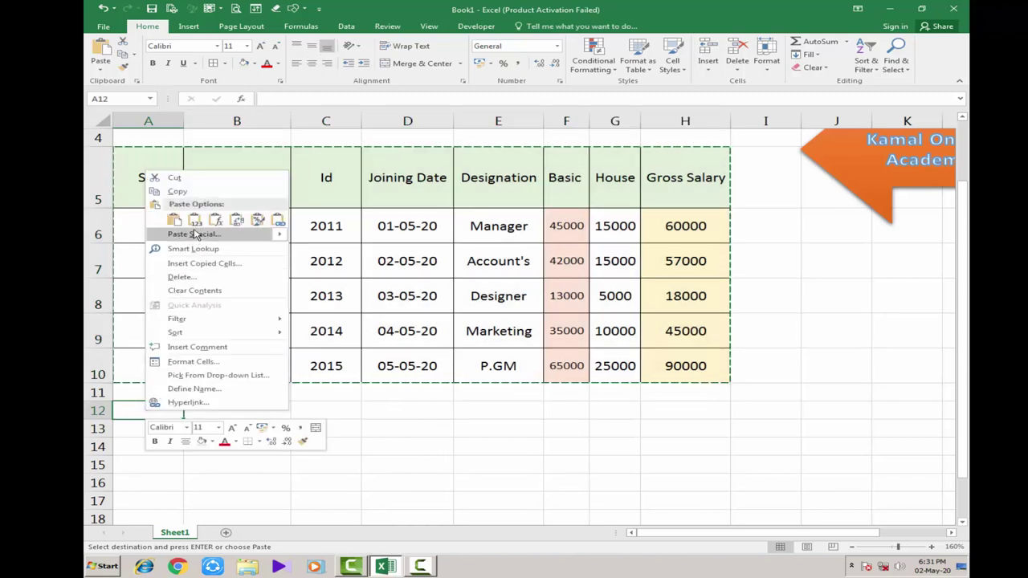
{"action": "left_click", "coordinate": [257, 236]}
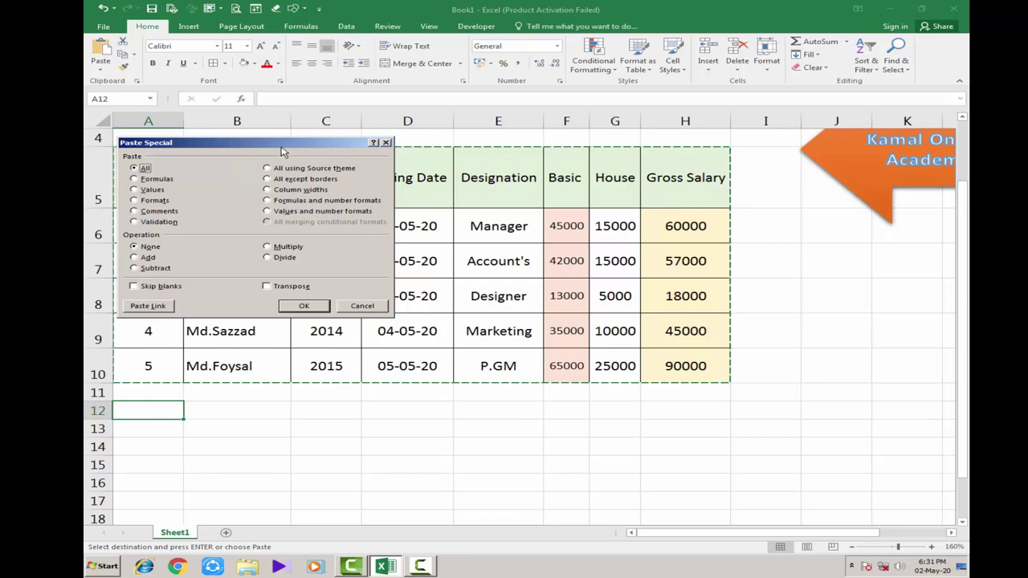
{"action": "left_click_drag", "start_coordinate": [389, 173], "coordinate": [635, 300]}
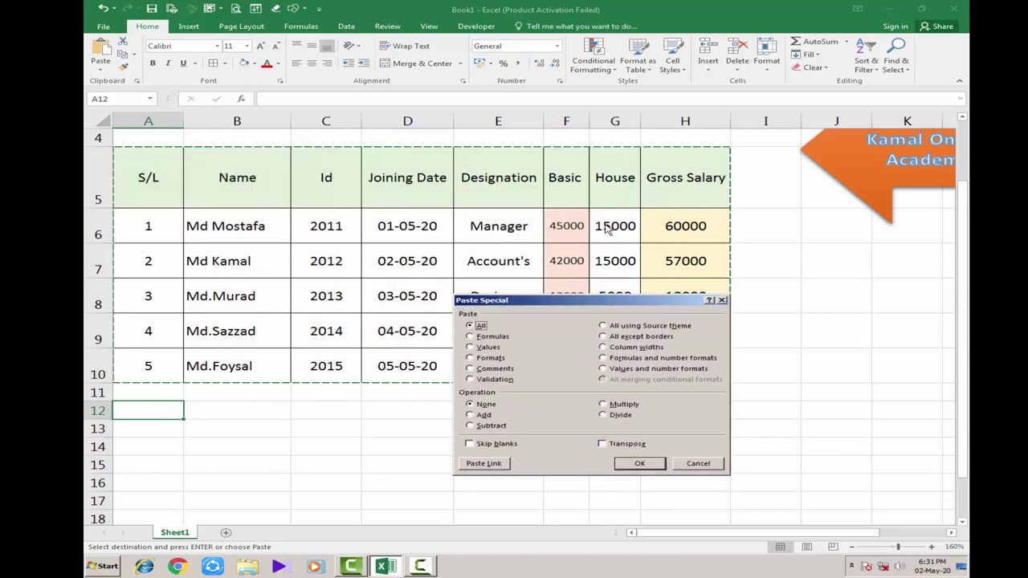
{"action": "left_click", "coordinate": [690, 463]}
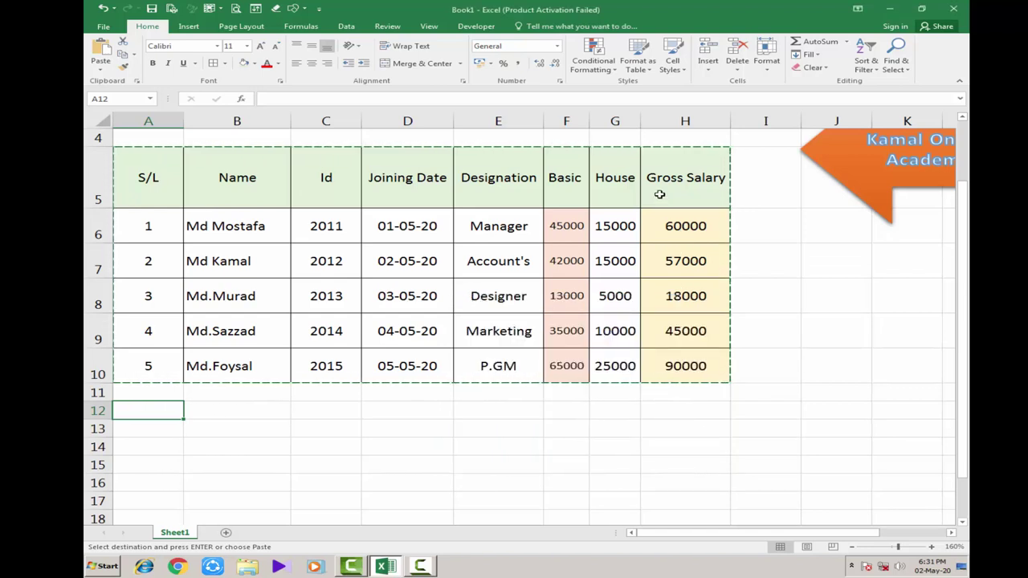
{"action": "left_click", "coordinate": [680, 230]}
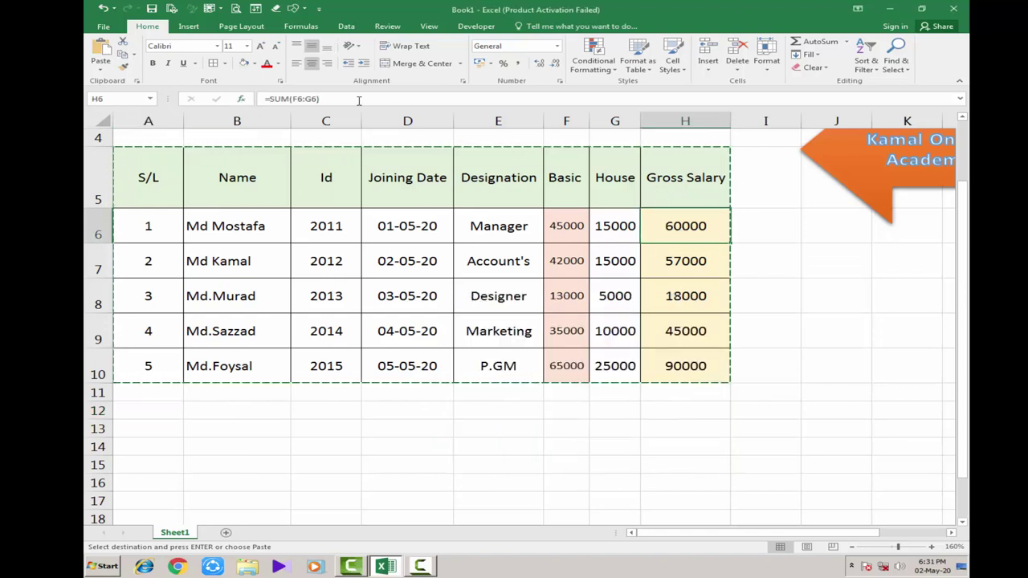
{"action": "left_click_drag", "start_coordinate": [359, 100], "coordinate": [265, 99]}
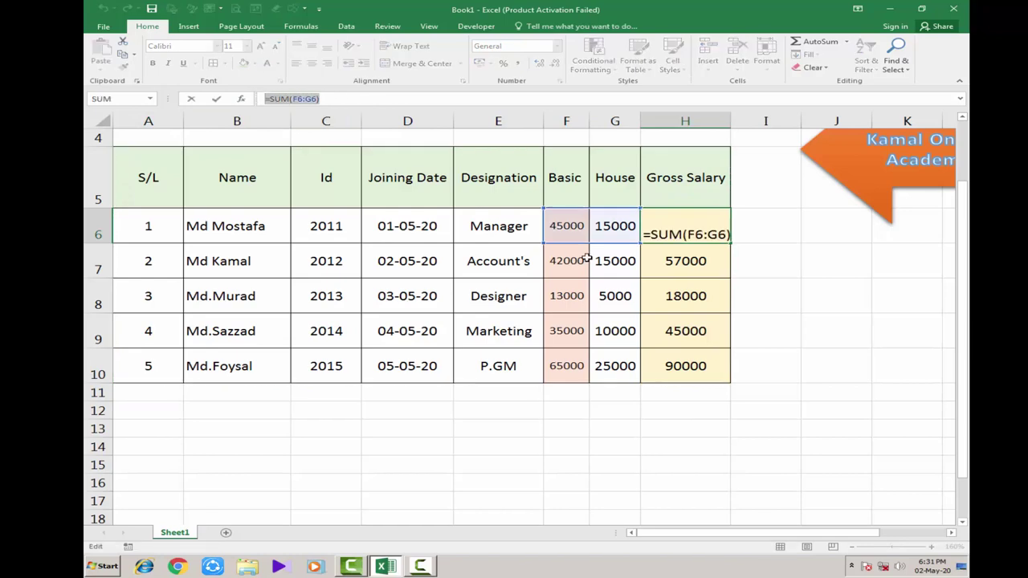
{"action": "key", "text": "ctrl+Return"}
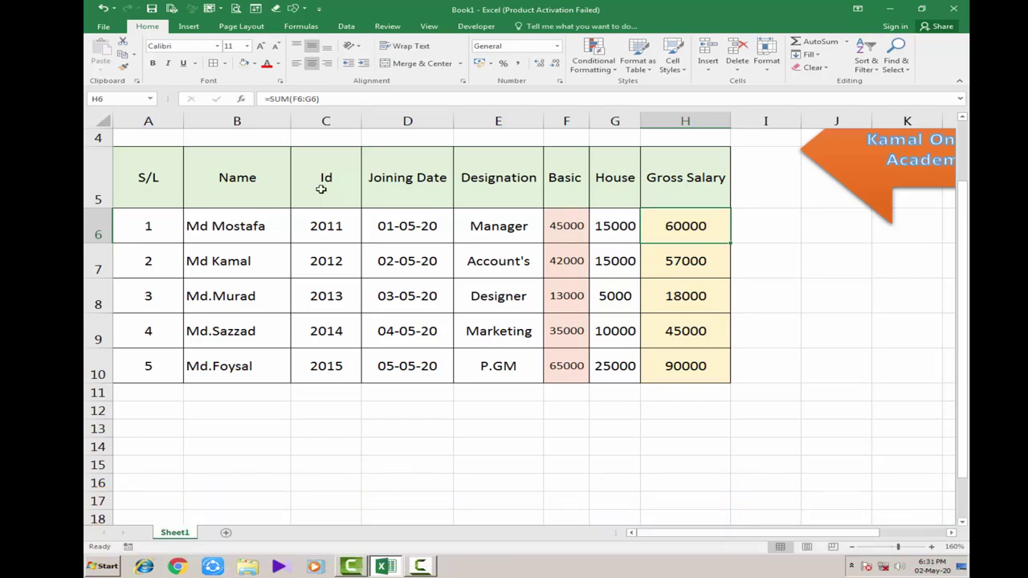
{"action": "left_click", "coordinate": [599, 229]}
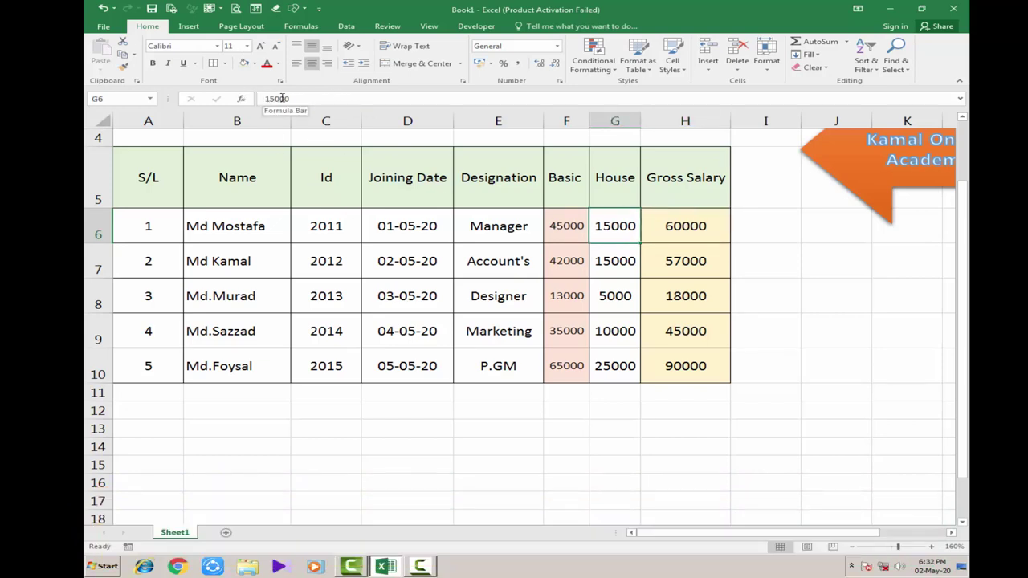
{"action": "left_click", "coordinate": [314, 99]}
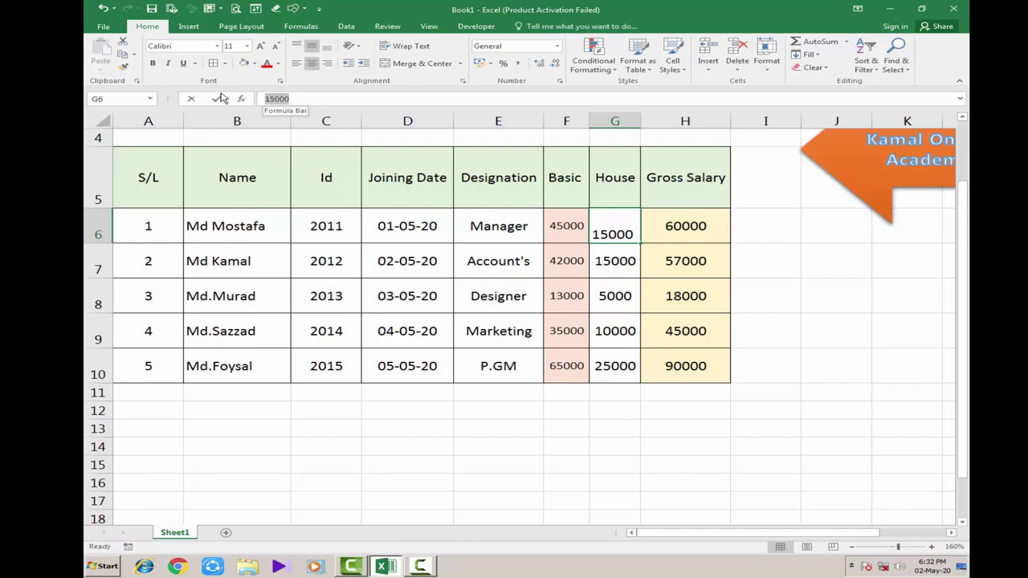
{"action": "left_click", "coordinate": [620, 260]}
{"action": "left_click", "coordinate": [562, 229]}
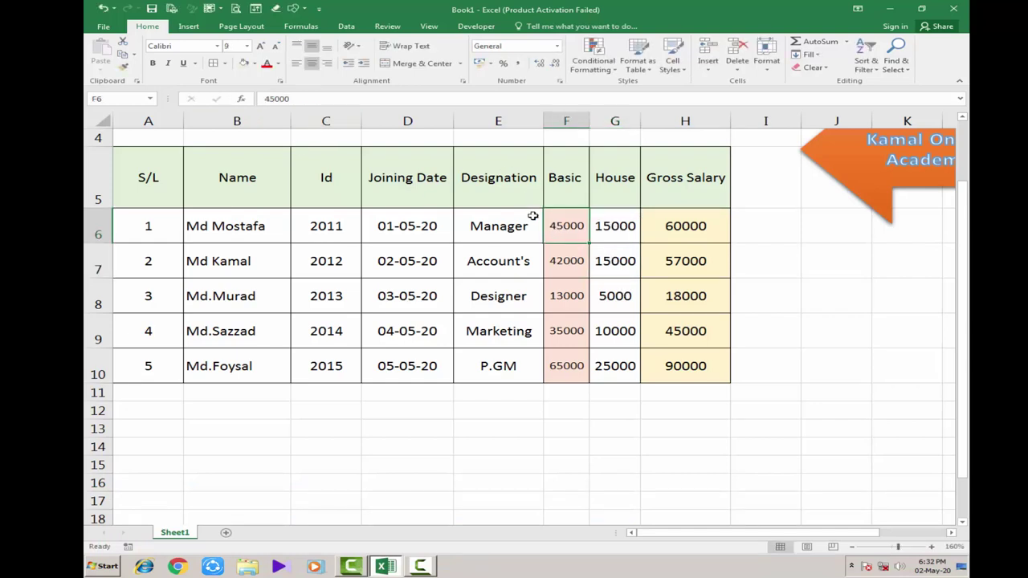
{"action": "left_click", "coordinate": [691, 234]}
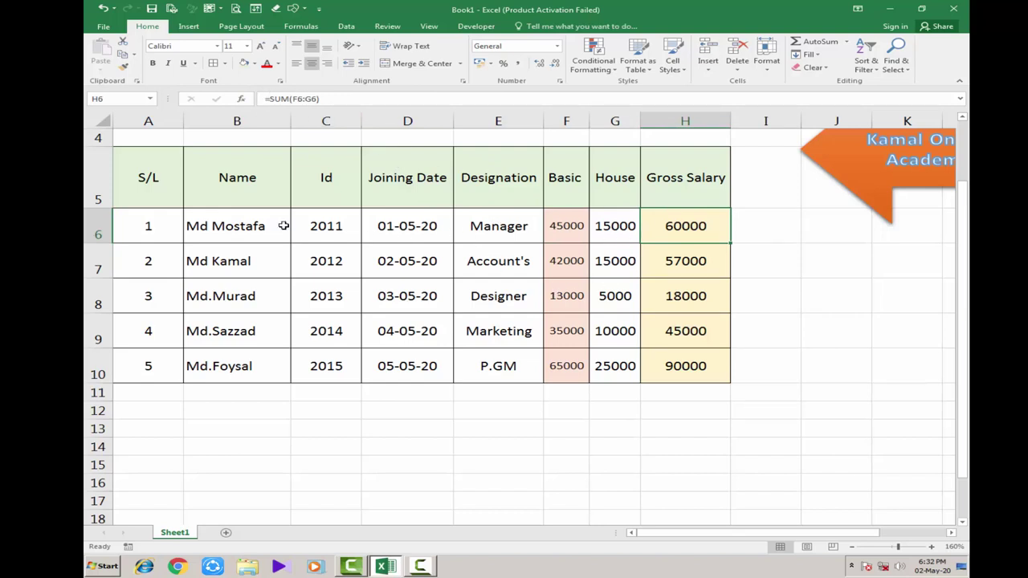
{"action": "left_click_drag", "start_coordinate": [145, 180], "coordinate": [687, 378]}
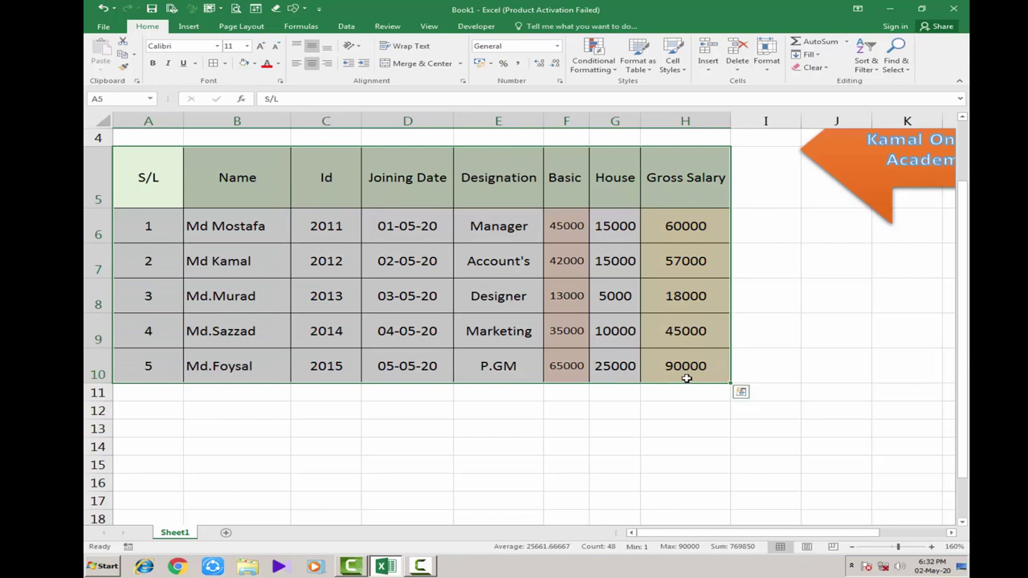
{"action": "key", "text": "ctrl+c"}
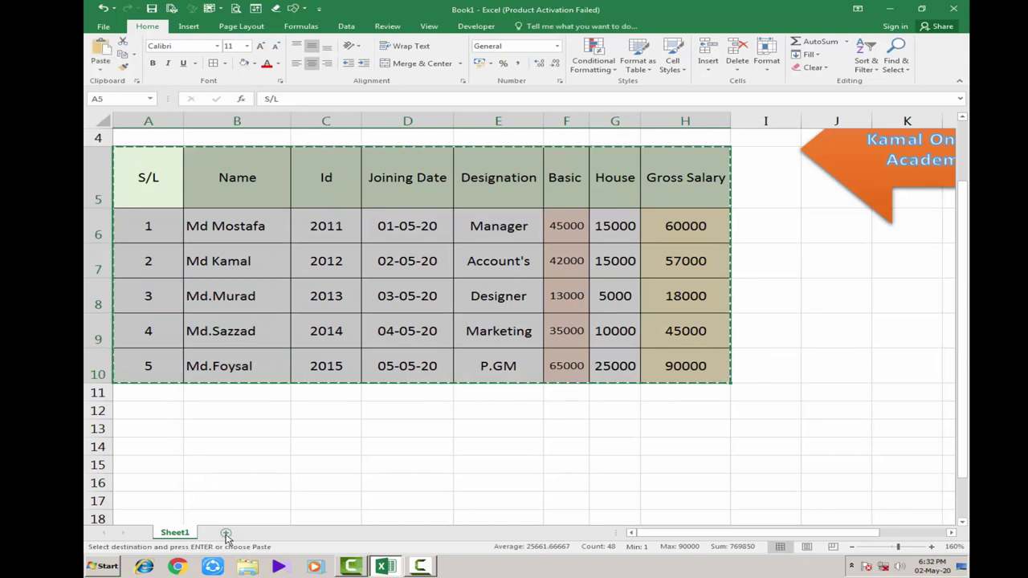
{"action": "left_click", "coordinate": [225, 532]}
{"action": "left_click", "coordinate": [176, 172]}
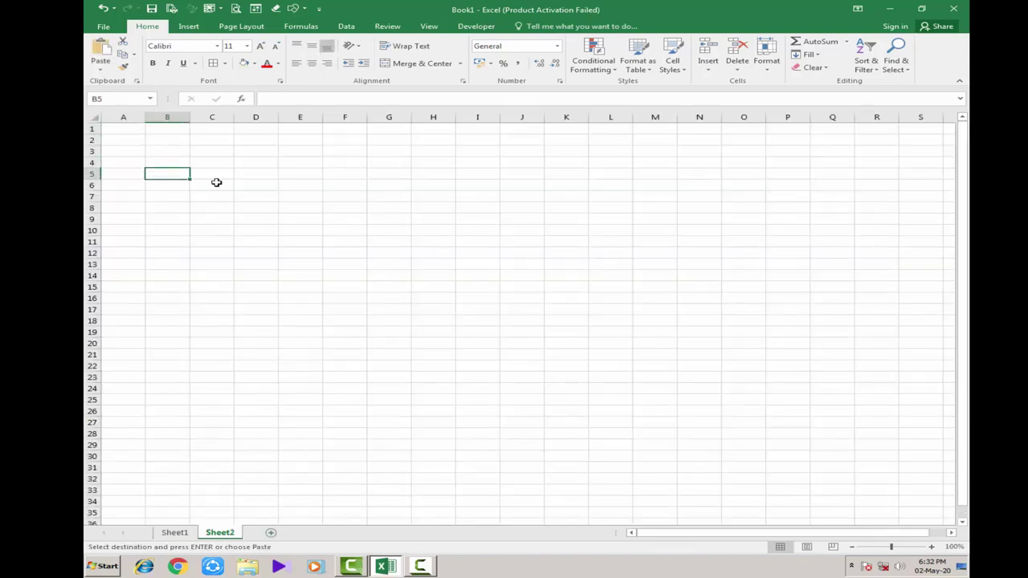
{"action": "key", "text": "ctrl+v"}
{"action": "left_click", "coordinate": [387, 331]}
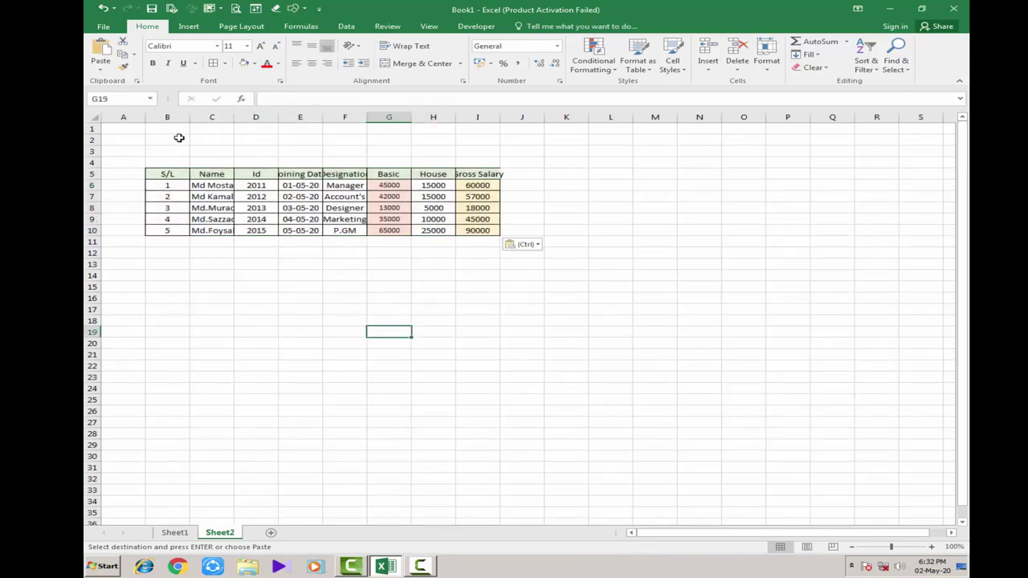
{"action": "left_click_drag", "start_coordinate": [172, 114], "coordinate": [488, 160]}
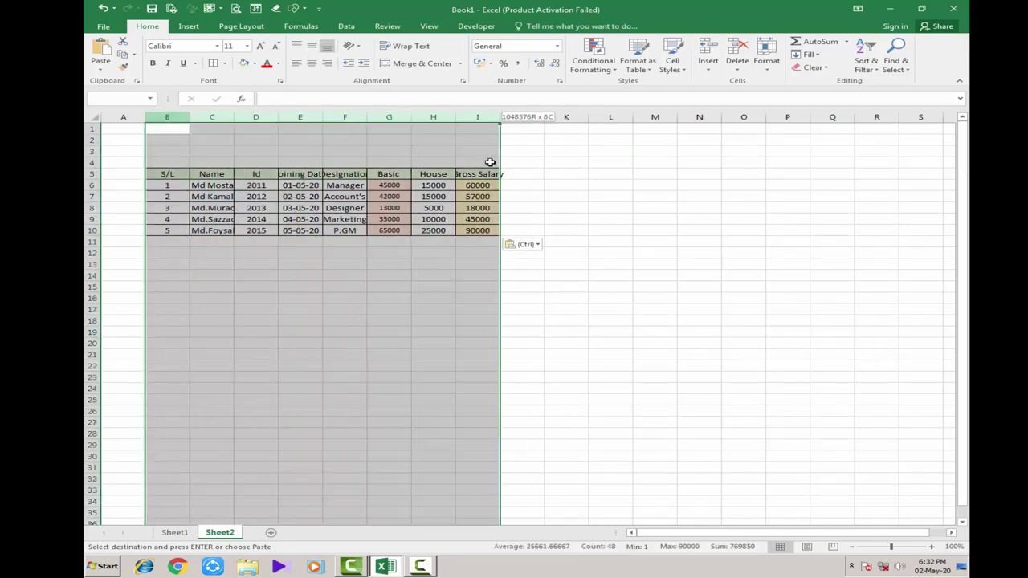
{"action": "double_click", "coordinate": [407, 116]}
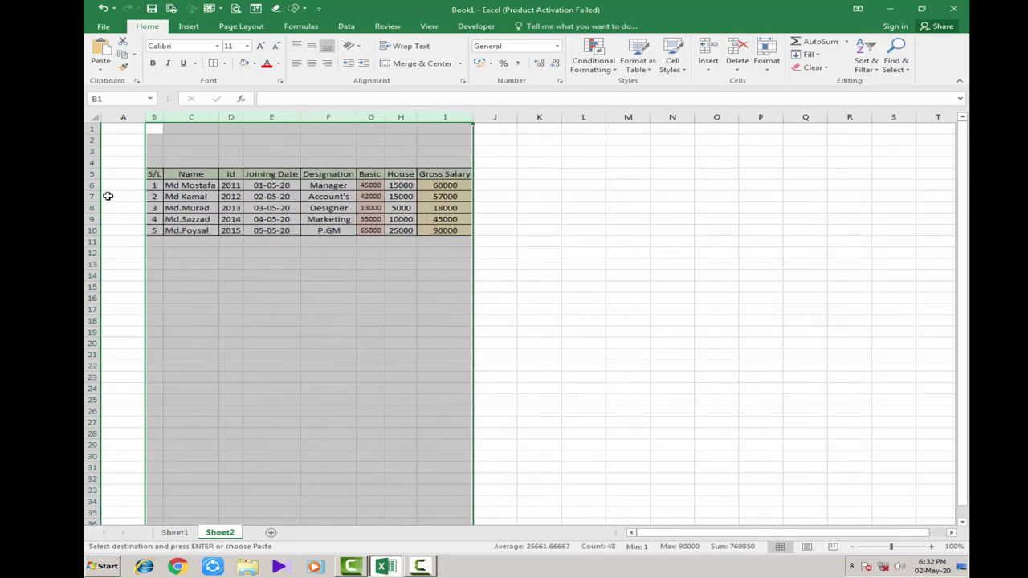
{"action": "left_click_drag", "start_coordinate": [89, 174], "coordinate": [96, 247]}
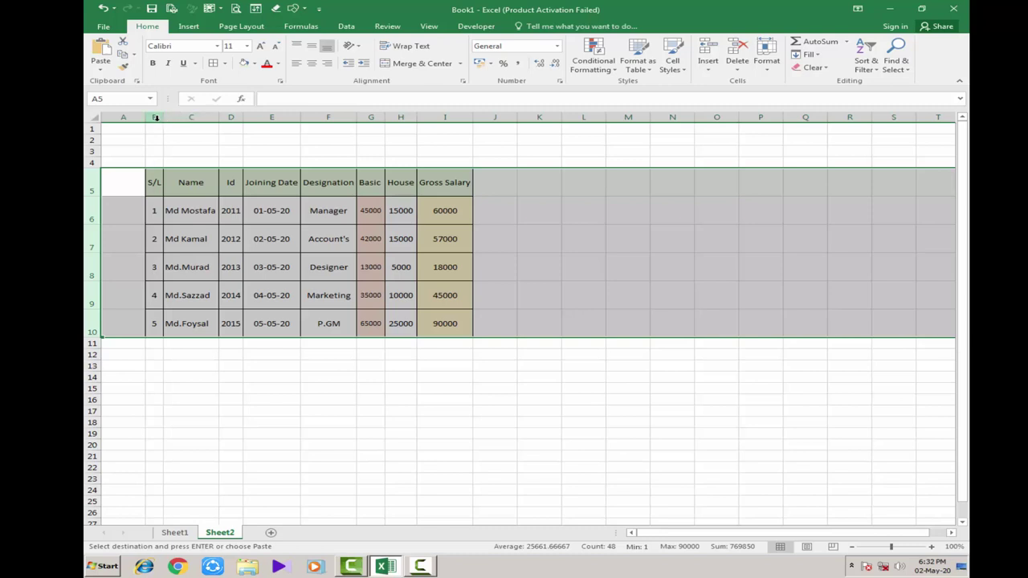
{"action": "left_click_drag", "start_coordinate": [155, 117], "coordinate": [418, 195]}
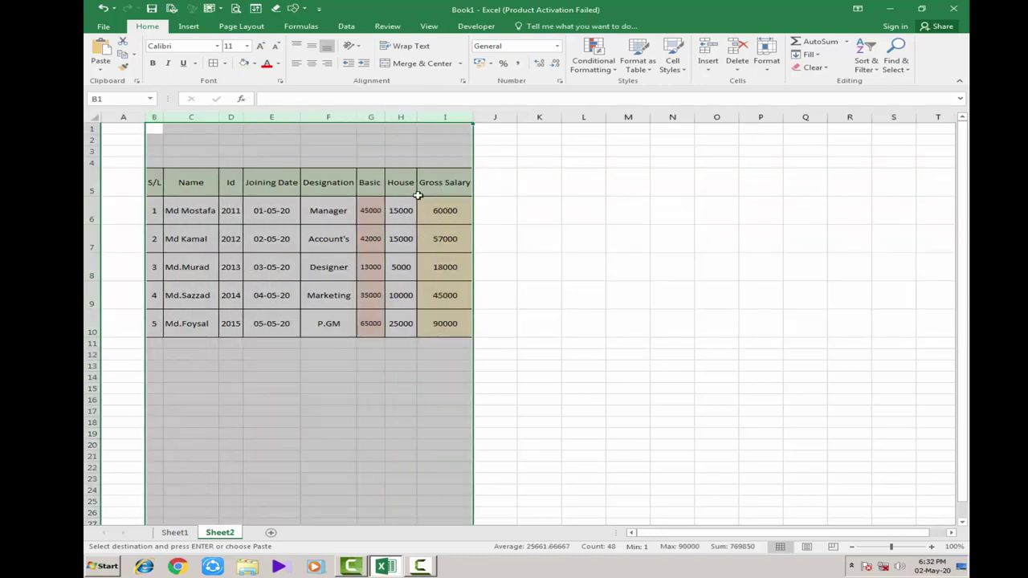
{"action": "left_click_drag", "start_coordinate": [381, 119], "coordinate": [411, 127]}
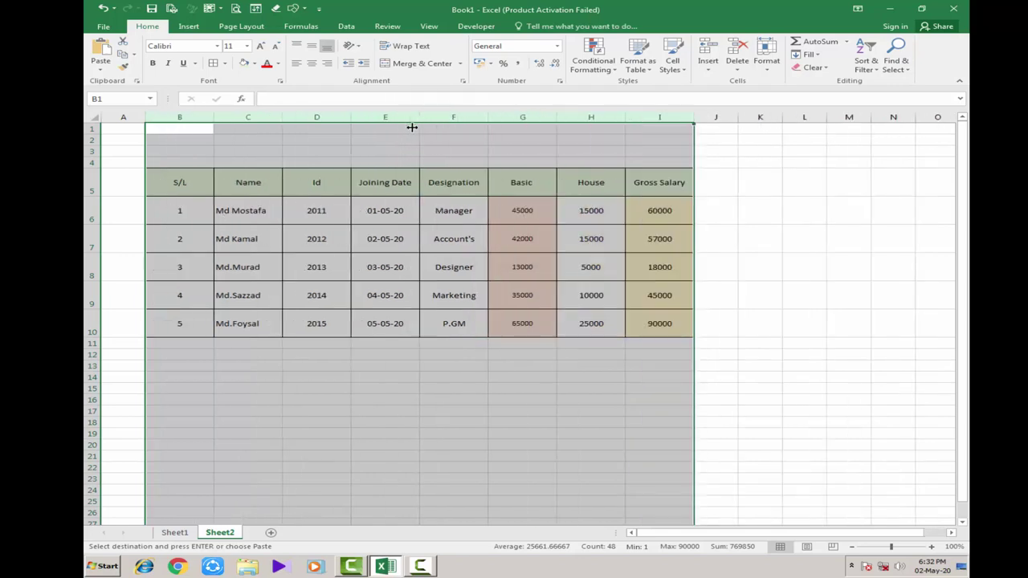
{"action": "left_click", "coordinate": [457, 404]}
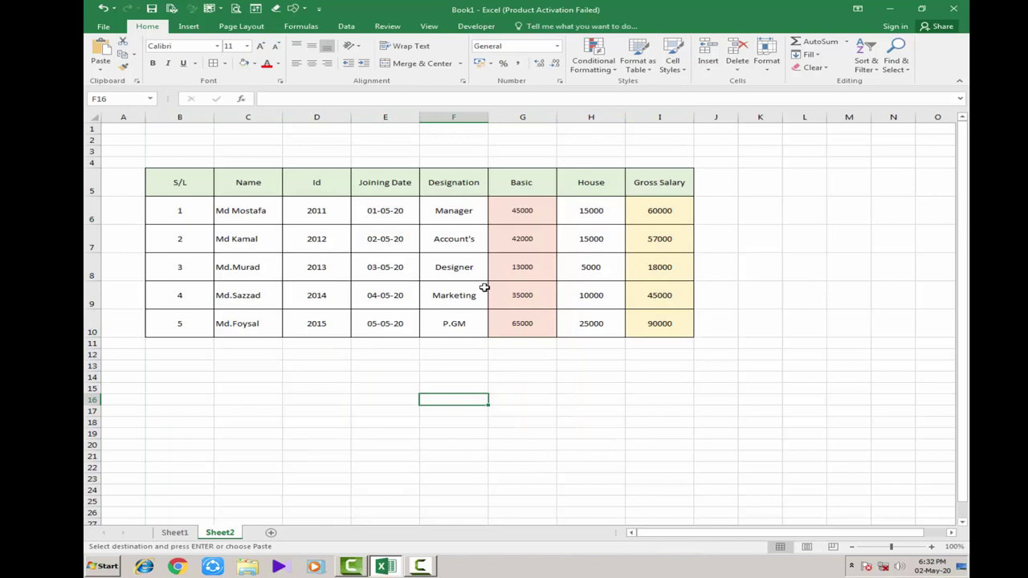
{"action": "left_click", "coordinate": [161, 183]}
{"action": "left_click_drag", "start_coordinate": [560, 298], "coordinate": [647, 343]}
{"action": "left_click", "coordinate": [669, 280]}
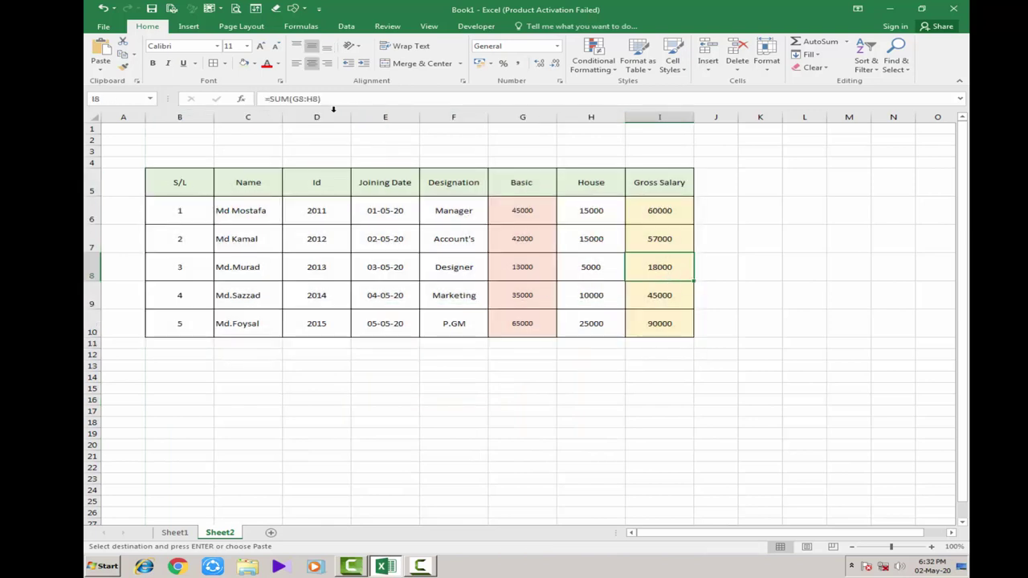
{"action": "left_click_drag", "start_coordinate": [323, 99], "coordinate": [265, 98]}
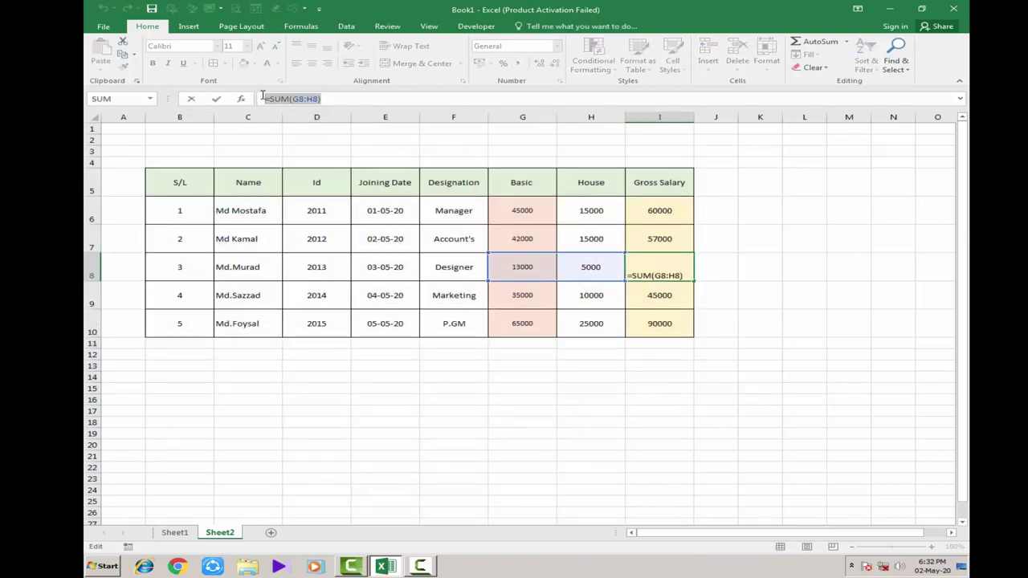
{"action": "key", "text": "Return"}
{"action": "left_click_drag", "start_coordinate": [193, 181], "coordinate": [645, 334]}
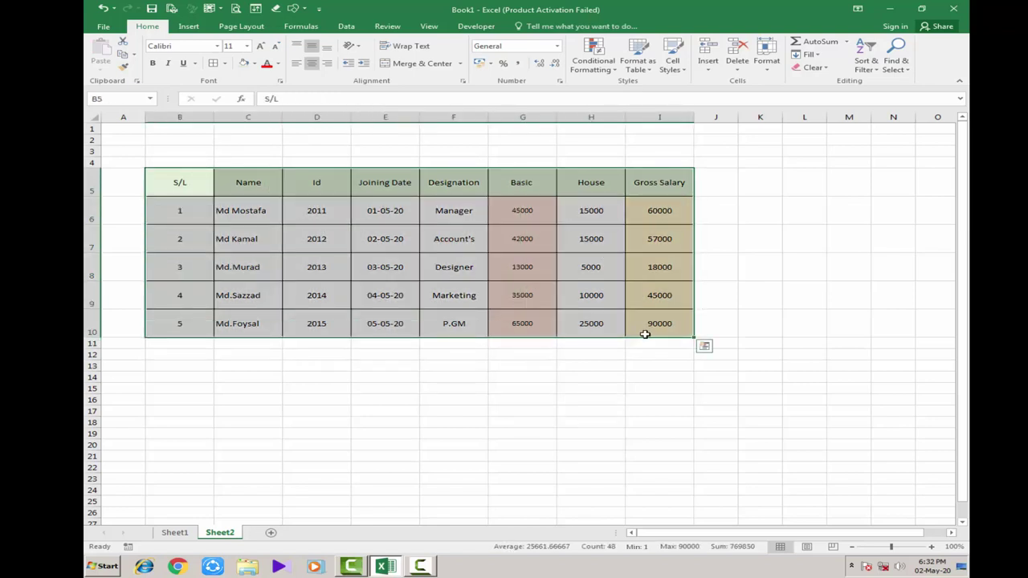
- Copy the salary table and Paste Special it as Values only at B13
{"action": "key", "text": "ctrl+c"}
{"action": "key", "text": "ctrl+q"}
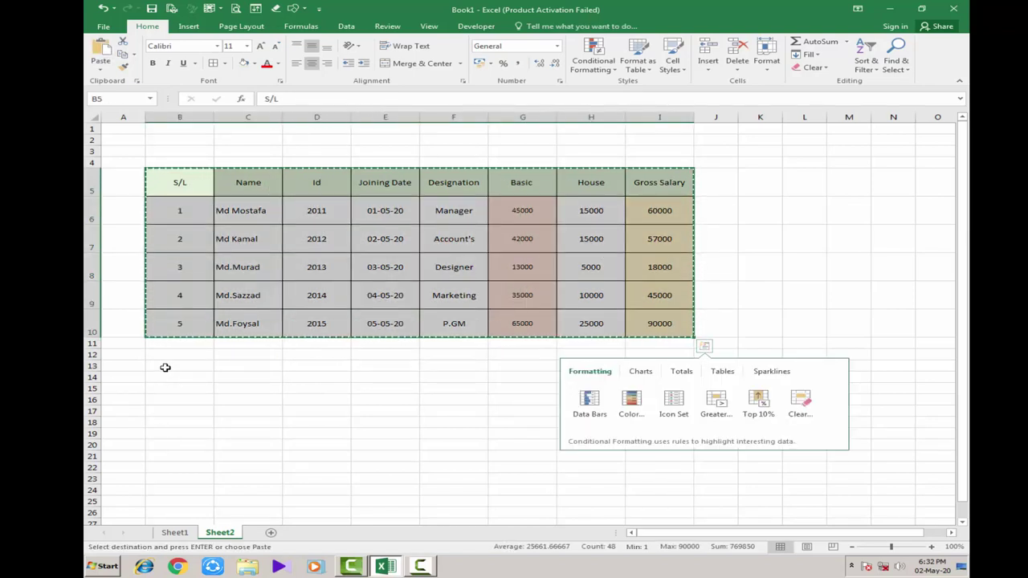
{"action": "left_click", "coordinate": [164, 367]}
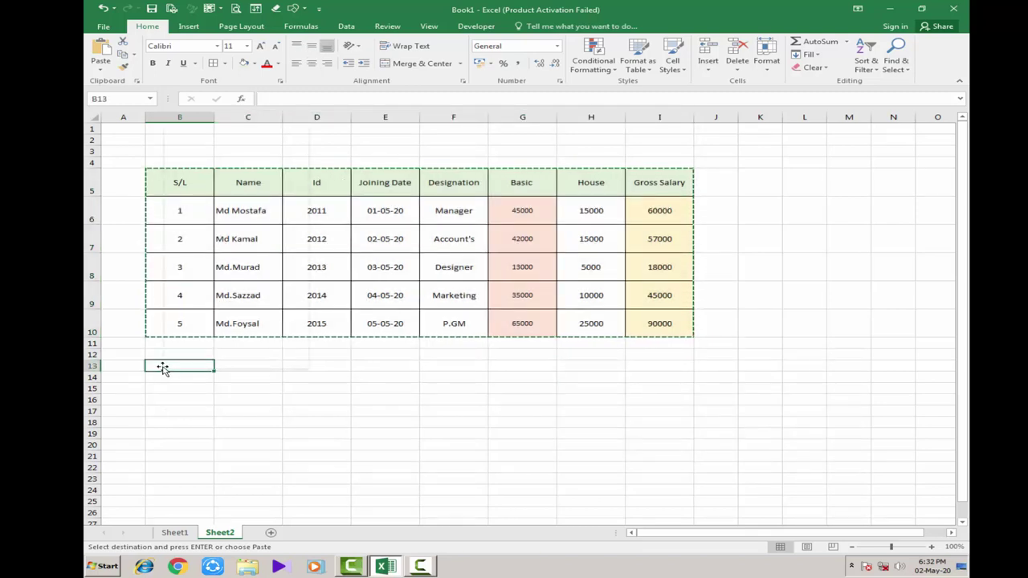
{"action": "right_click", "coordinate": [163, 368]}
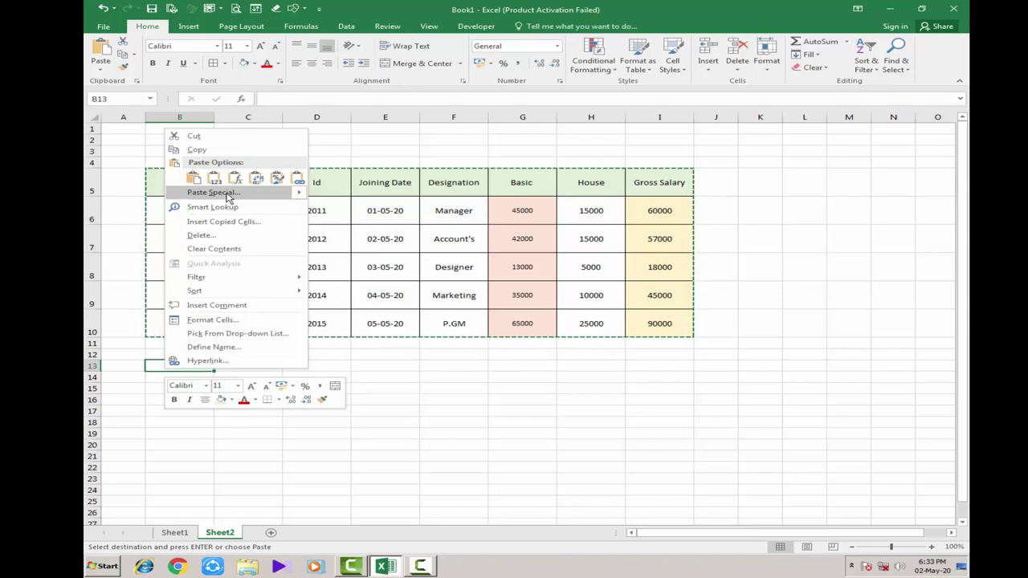
{"action": "left_click", "coordinate": [227, 194]}
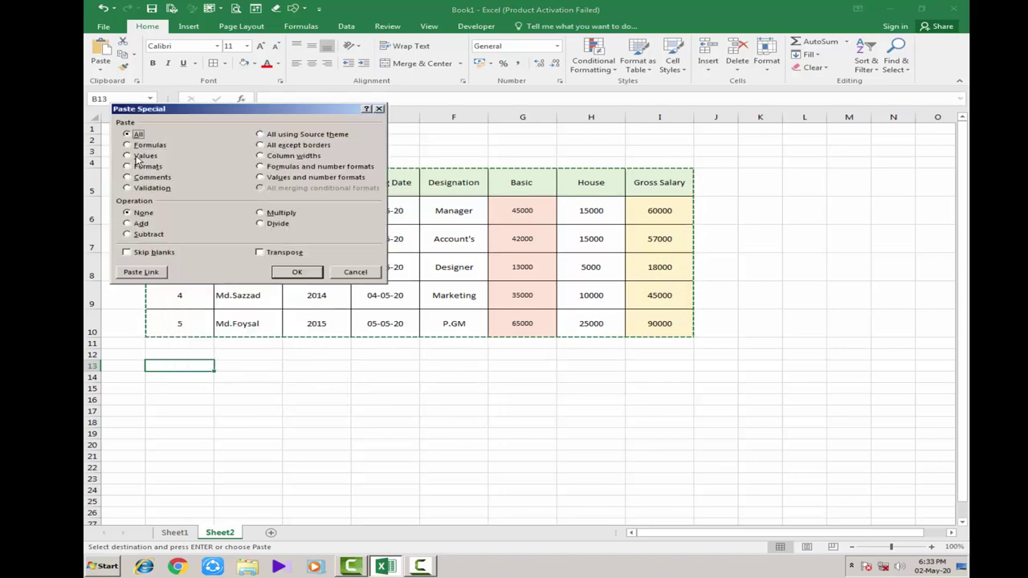
{"action": "left_click", "coordinate": [137, 156]}
{"action": "left_click_drag", "start_coordinate": [174, 110], "coordinate": [660, 243]}
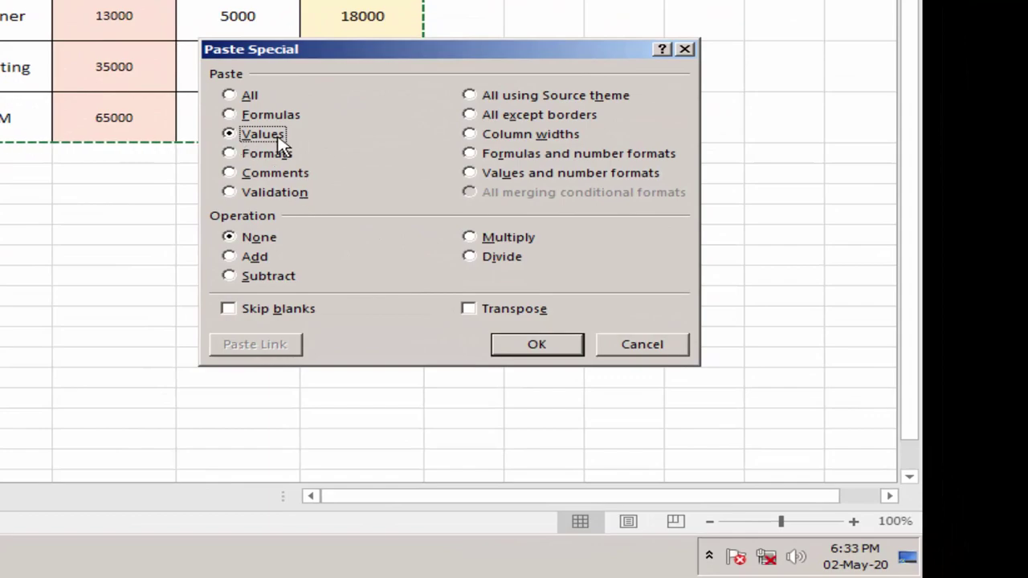
{"action": "left_click", "coordinate": [531, 346]}
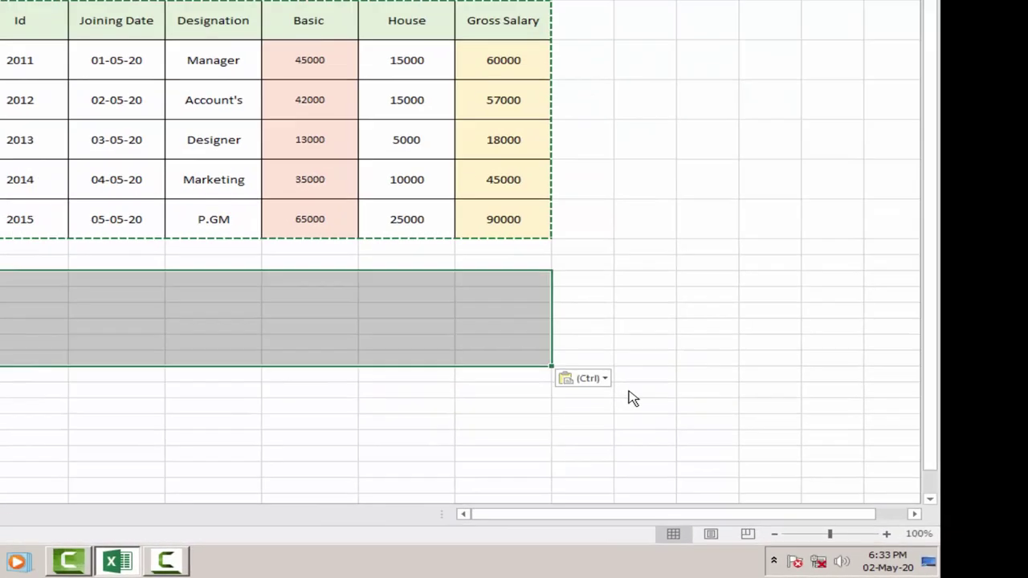
- Confirm pasted Gross Salary cells hold plain numbers, unlike the original SUM formula in I8
{"action": "left_click", "coordinate": [313, 396]}
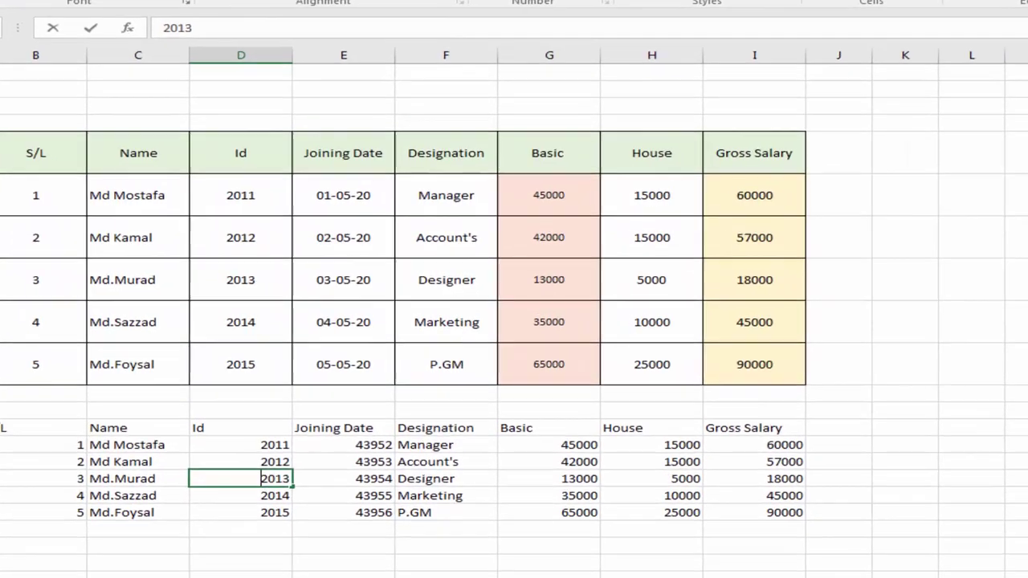
{"action": "key", "text": "Right"}
{"action": "key", "text": "Right"}
{"action": "left_click", "coordinate": [775, 443]}
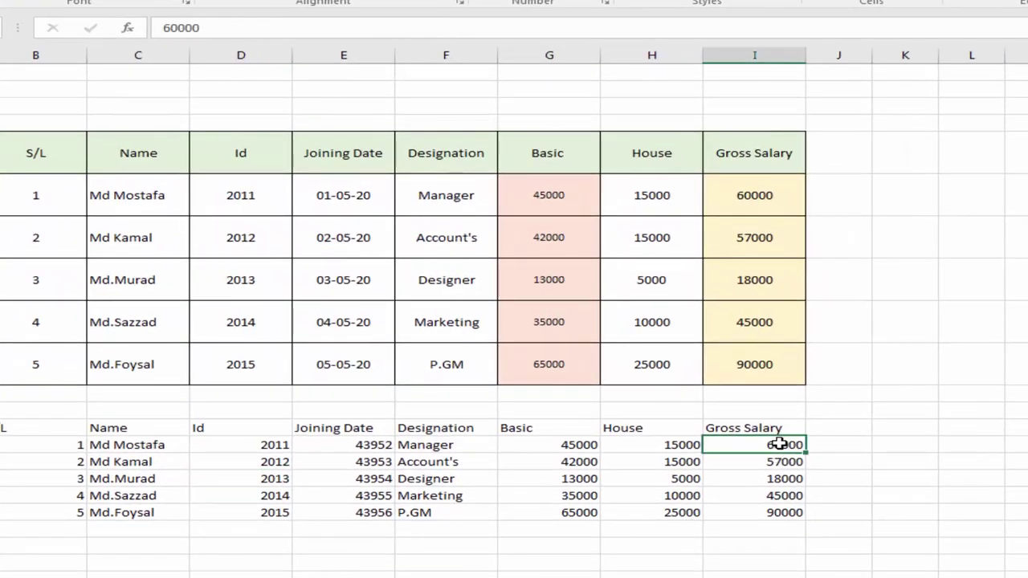
{"action": "left_click", "coordinate": [208, 28]}
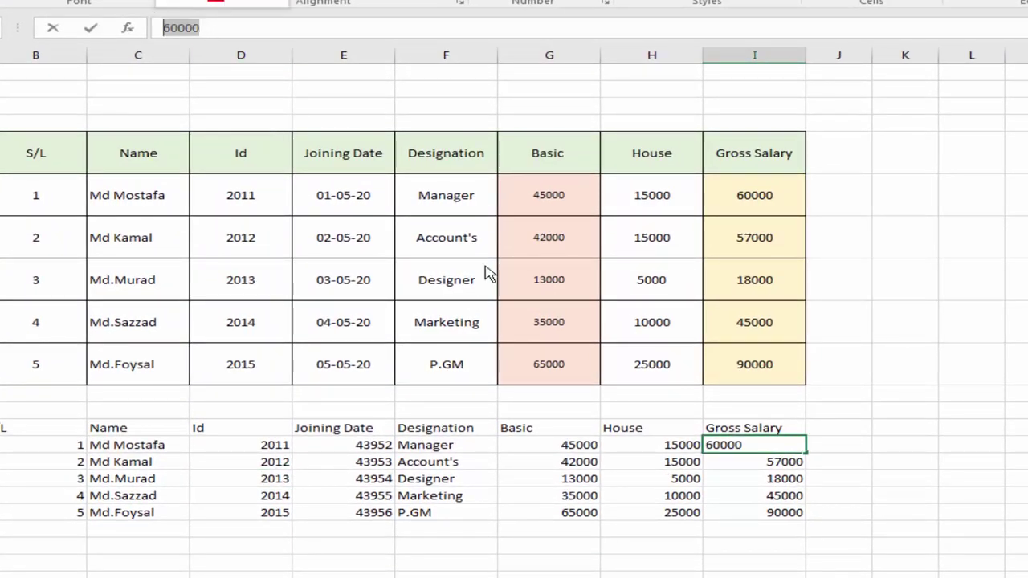
{"action": "left_click", "coordinate": [760, 479]}
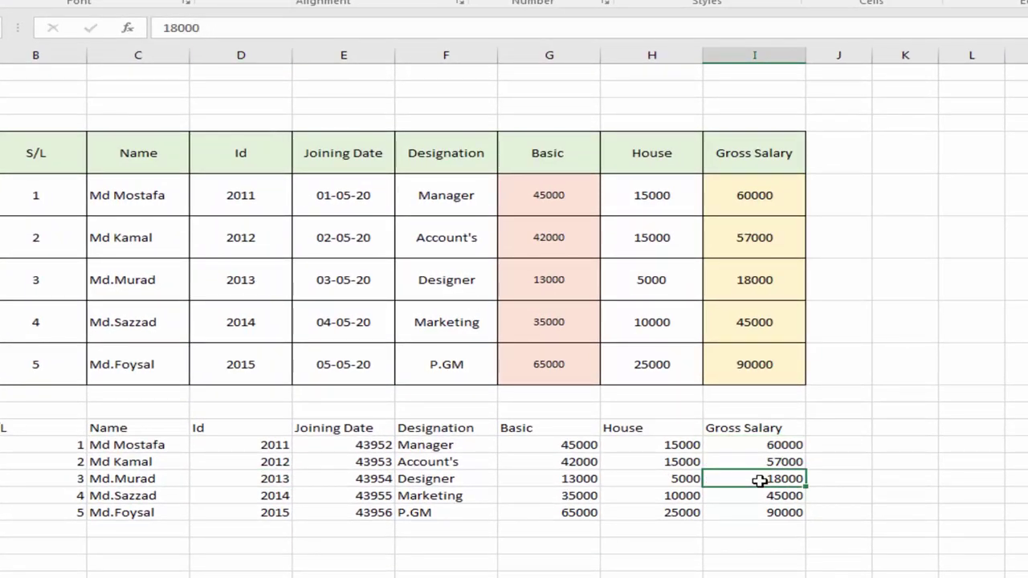
{"action": "left_click", "coordinate": [212, 27]}
{"action": "left_click", "coordinate": [570, 474]}
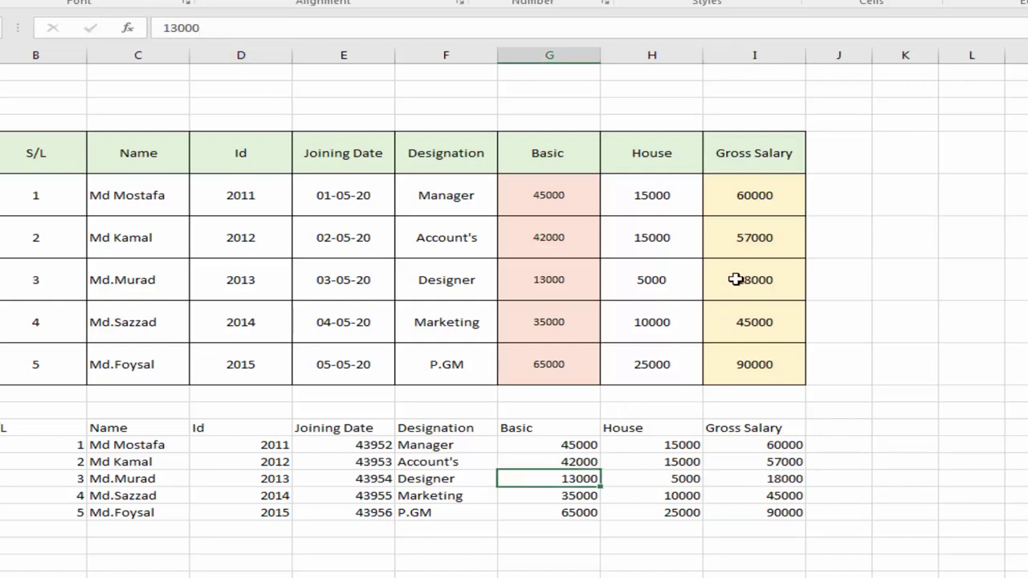
{"action": "left_click", "coordinate": [755, 281]}
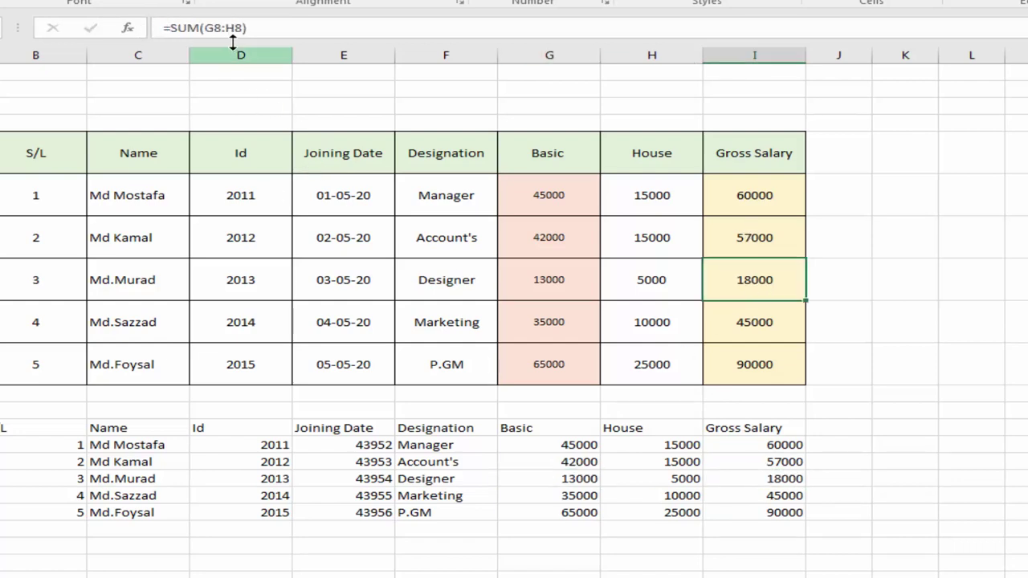
{"action": "left_click", "coordinate": [255, 25]}
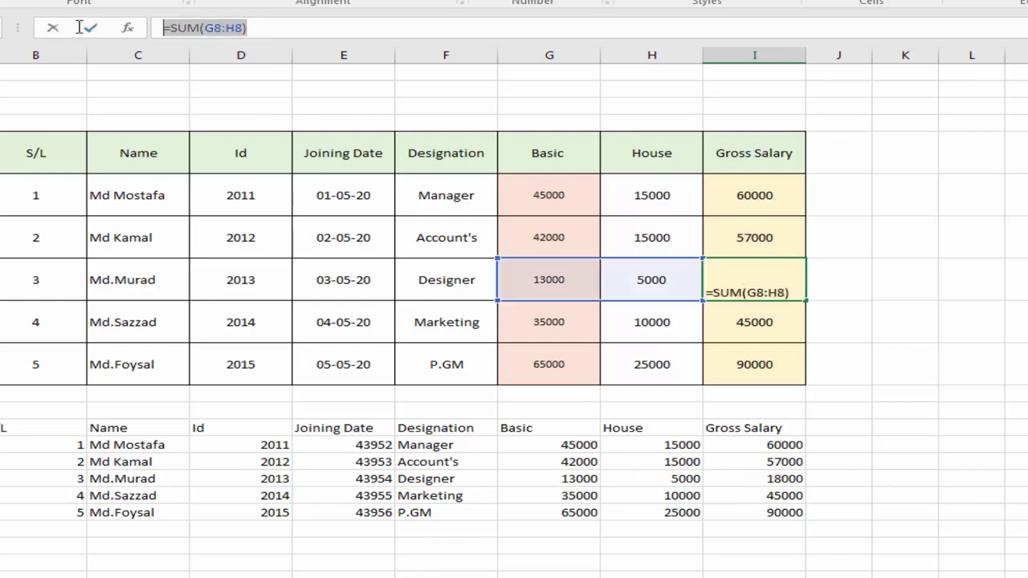
{"action": "key", "text": "Return"}
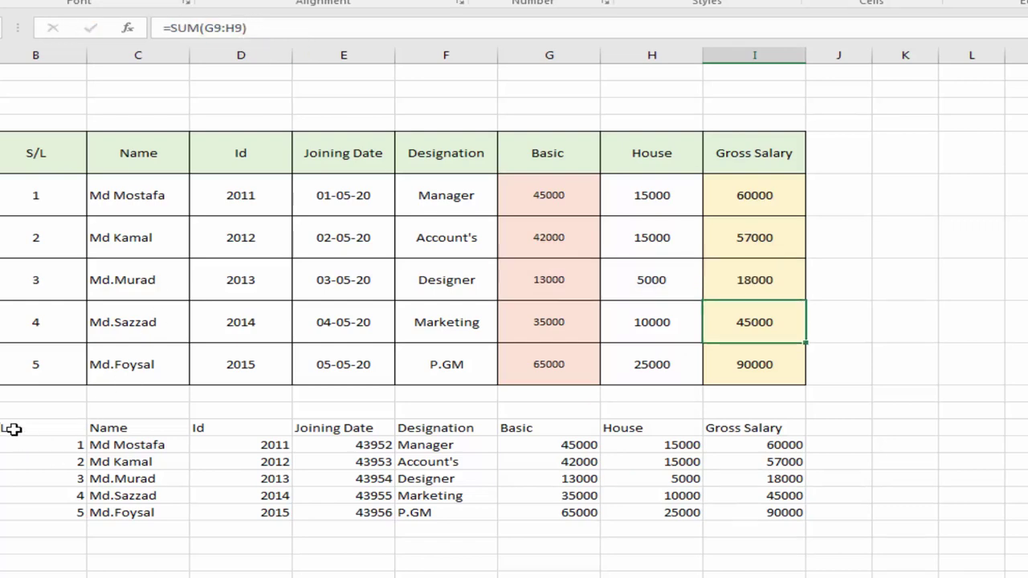
{"action": "left_click_drag", "start_coordinate": [14, 429], "coordinate": [746, 502]}
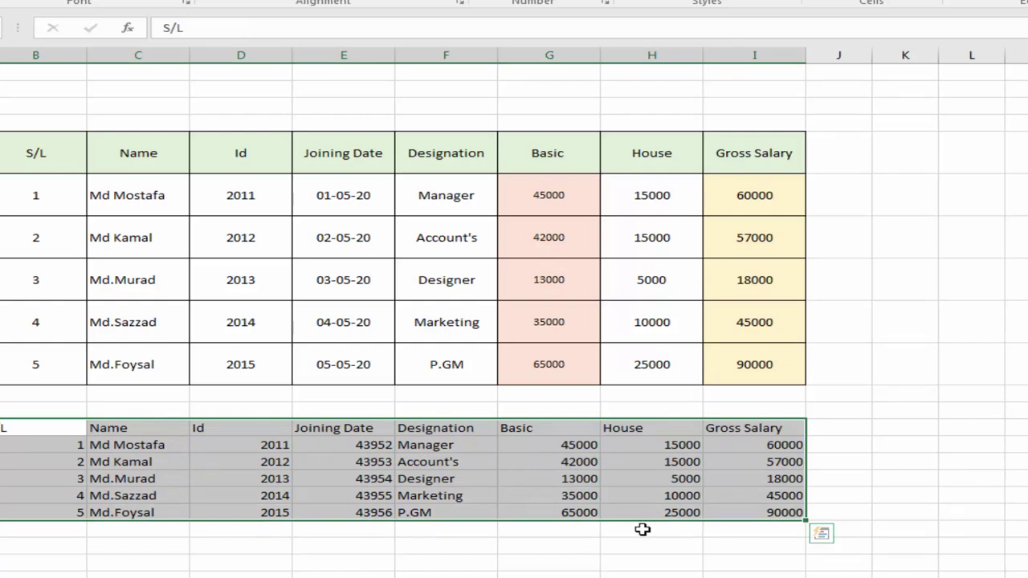
- Clear the values copy and paste the original table below as Formulas only
{"action": "key", "text": "Delete"}
{"action": "left_click_drag", "start_coordinate": [34, 153], "coordinate": [713, 362]}
{"action": "key", "text": "ctrl+c"}
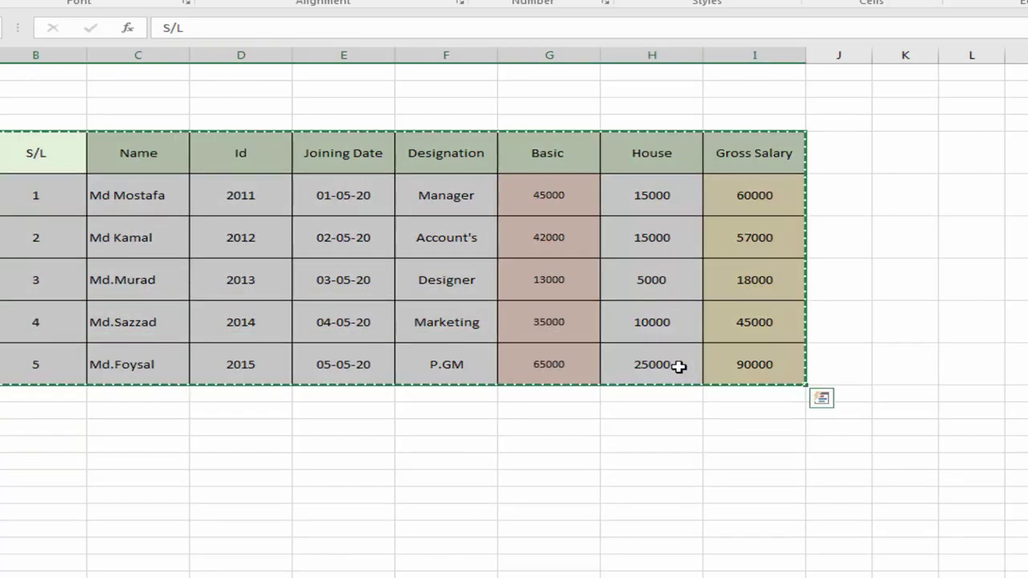
{"action": "left_click", "coordinate": [46, 411]}
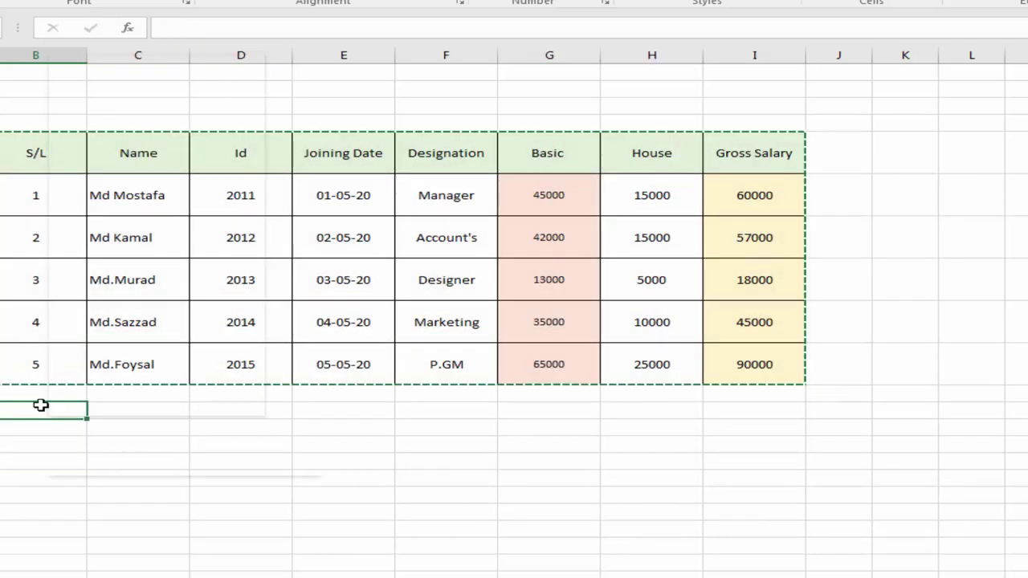
{"action": "right_click", "coordinate": [48, 412]}
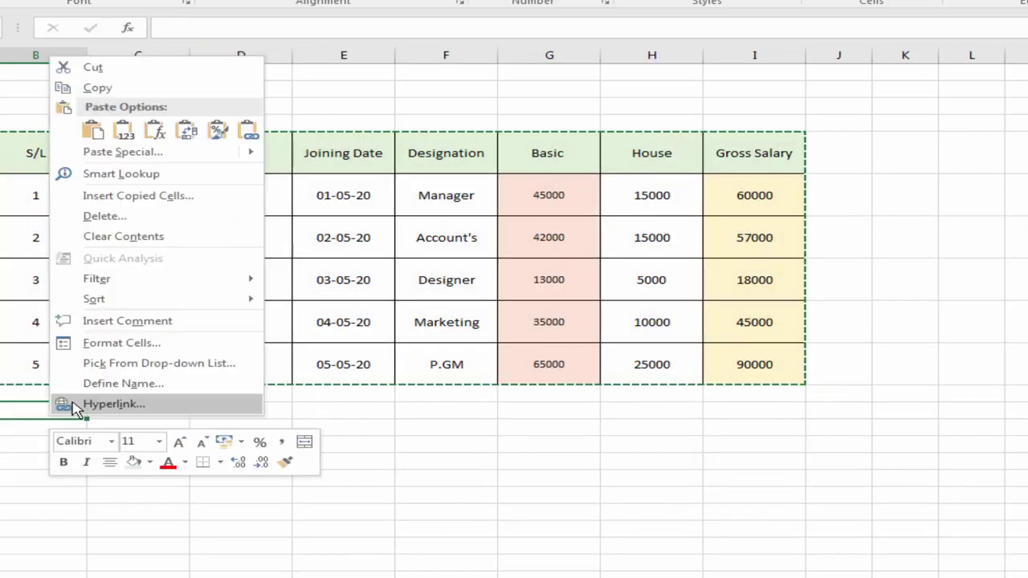
{"action": "left_click", "coordinate": [94, 157]}
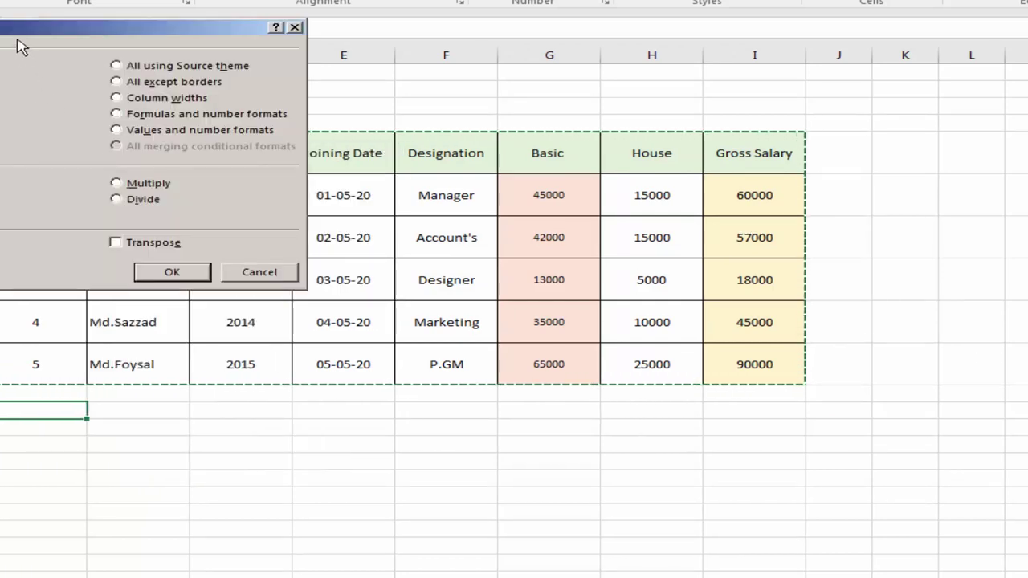
{"action": "left_click_drag", "start_coordinate": [16, 36], "coordinate": [363, 125]}
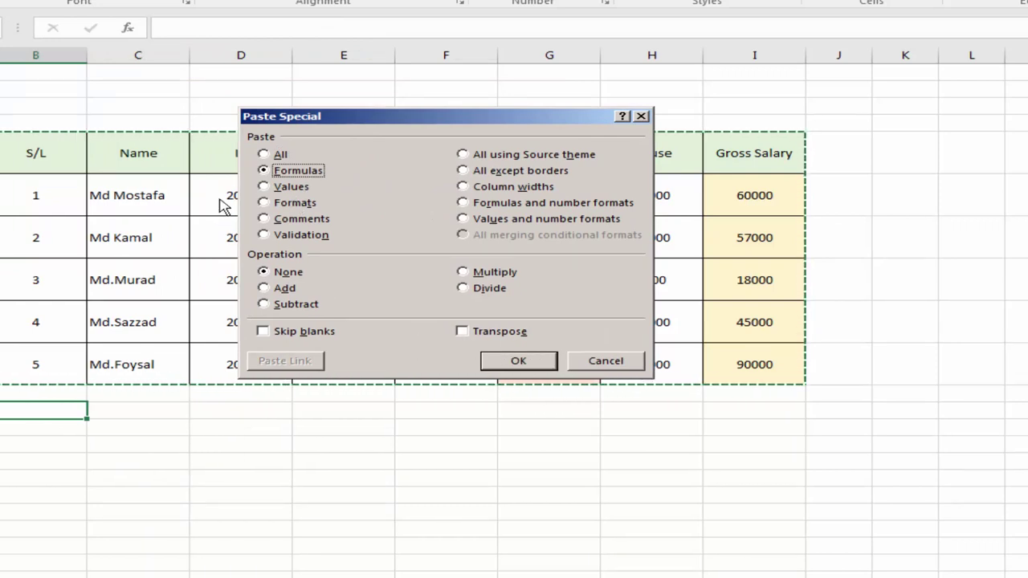
{"action": "left_click", "coordinate": [496, 362]}
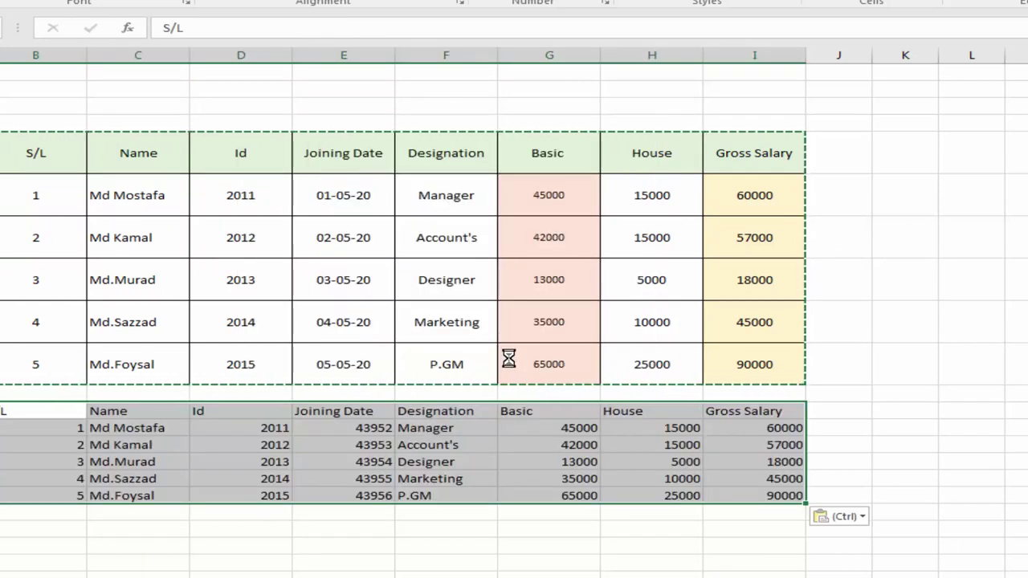
{"action": "left_click", "coordinate": [753, 433]}
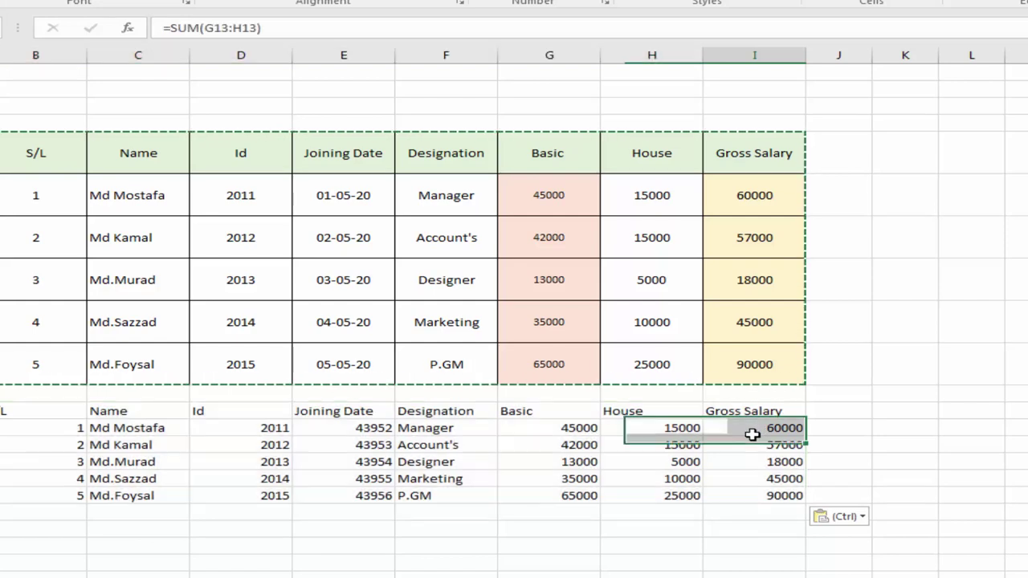
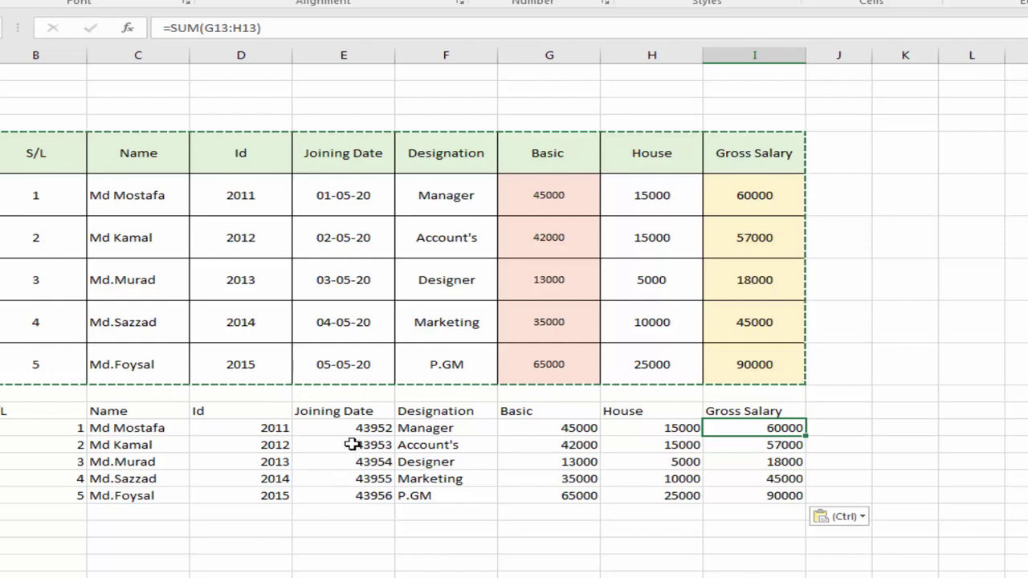
- Check the pasted Basic and Gross Salary values, then select and delete the plain table copy below
{"action": "left_click", "coordinate": [736, 446]}
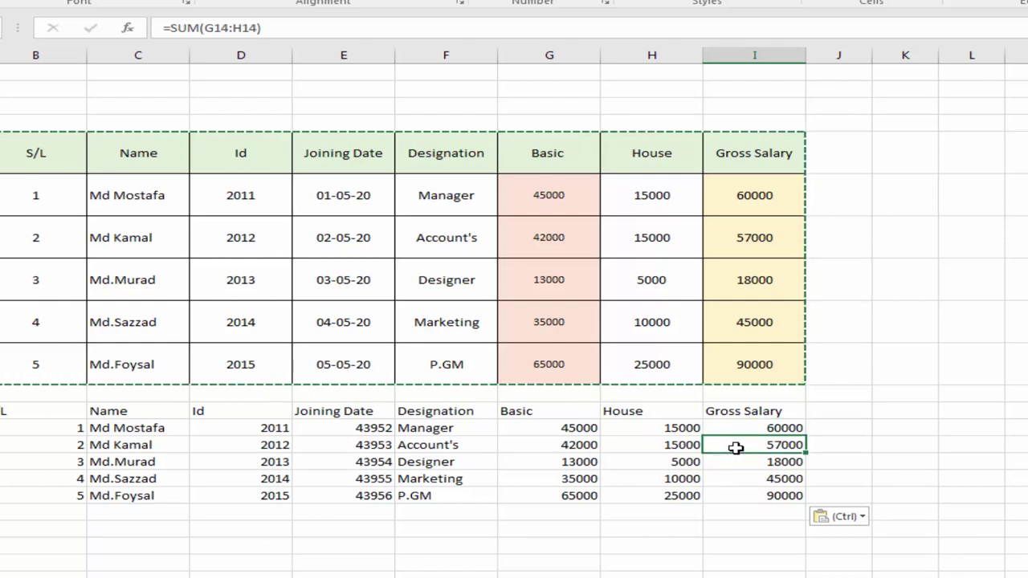
{"action": "left_click", "coordinate": [586, 465]}
{"action": "left_click", "coordinate": [786, 456]}
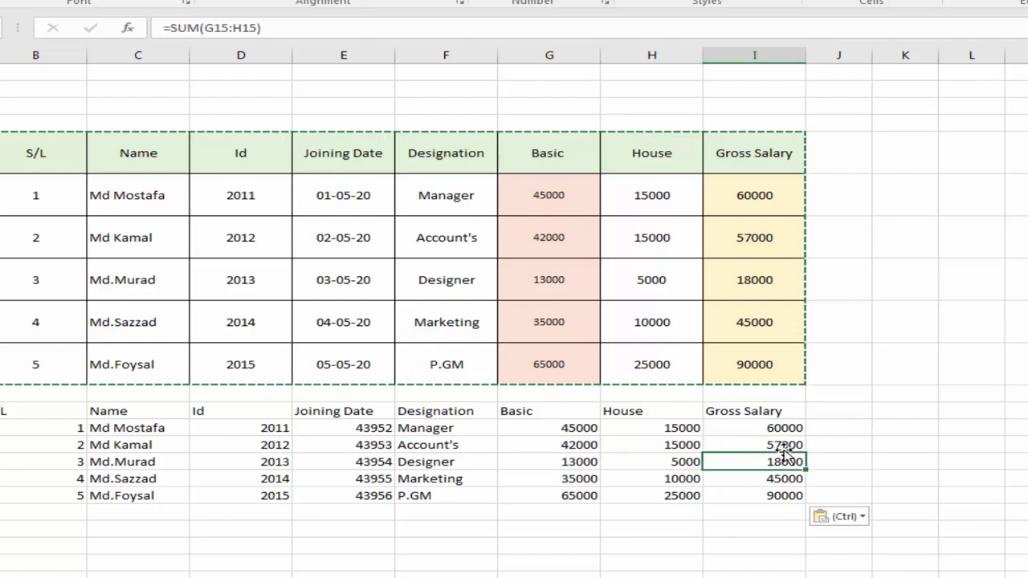
{"action": "left_click", "coordinate": [783, 443]}
{"action": "left_click", "coordinate": [779, 426]}
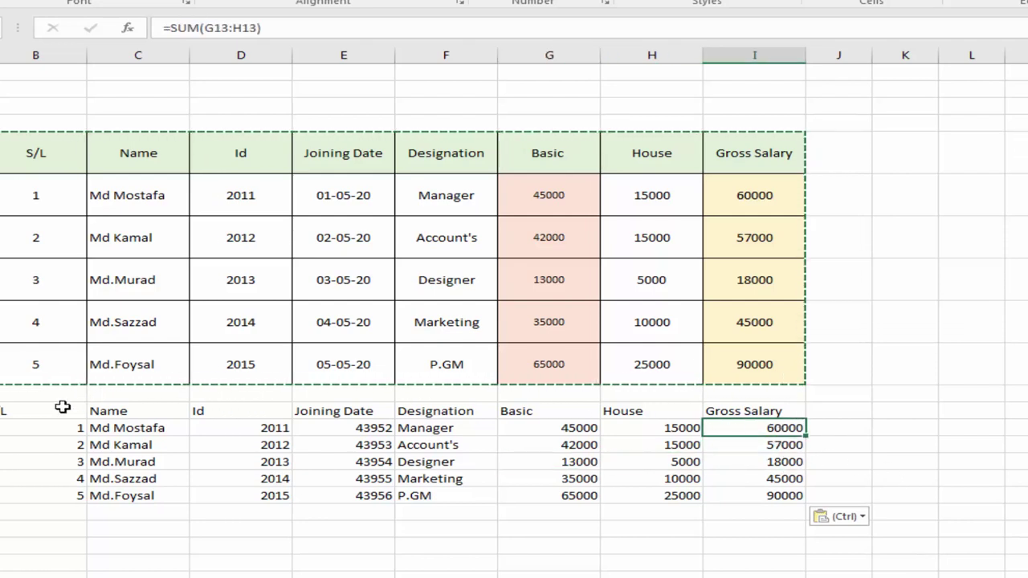
{"action": "left_click_drag", "start_coordinate": [27, 409], "coordinate": [759, 498]}
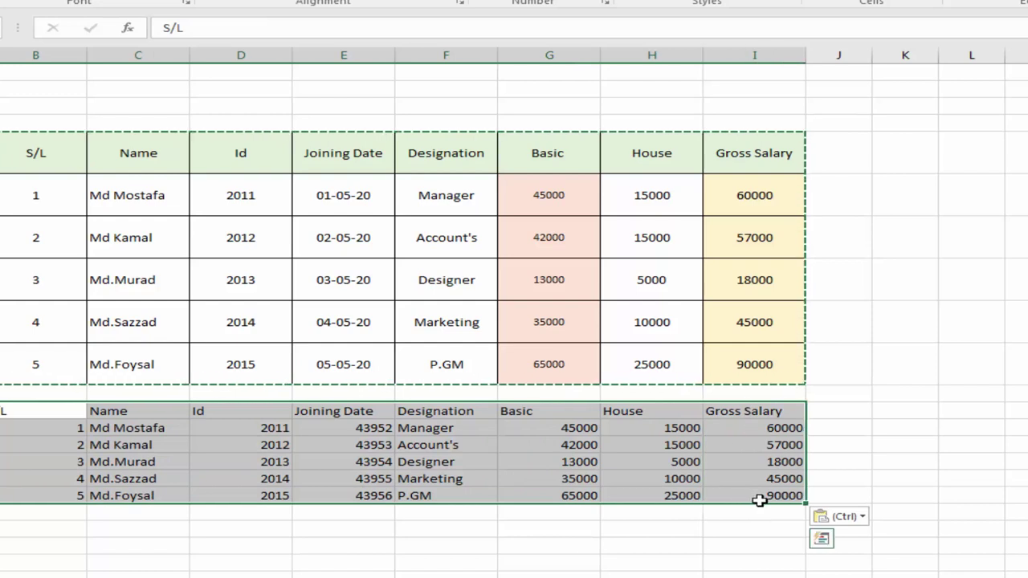
{"action": "key", "text": "Delete"}
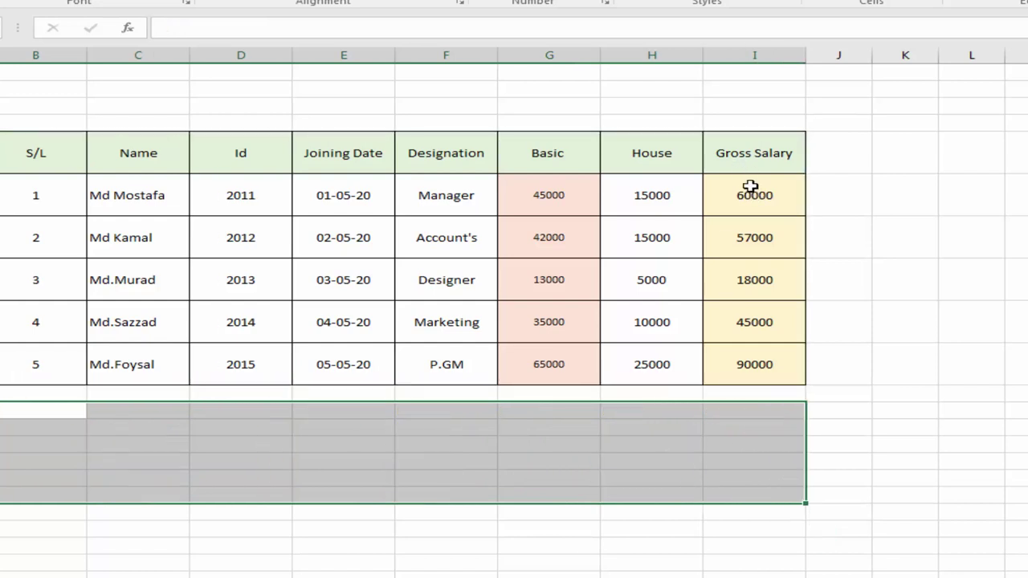
- Copy Gross Salary I6:I10, paste only its formulas below the table, then delete the resulting zeros
{"action": "left_click_drag", "start_coordinate": [749, 187], "coordinate": [780, 358]}
{"action": "key", "text": "ctrl+c"}
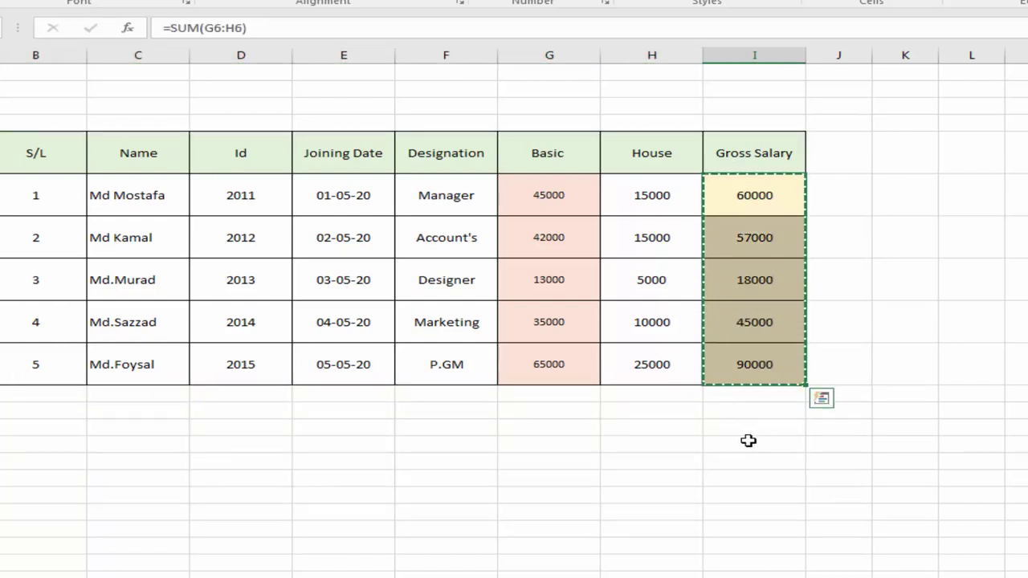
{"action": "right_click", "coordinate": [751, 443]}
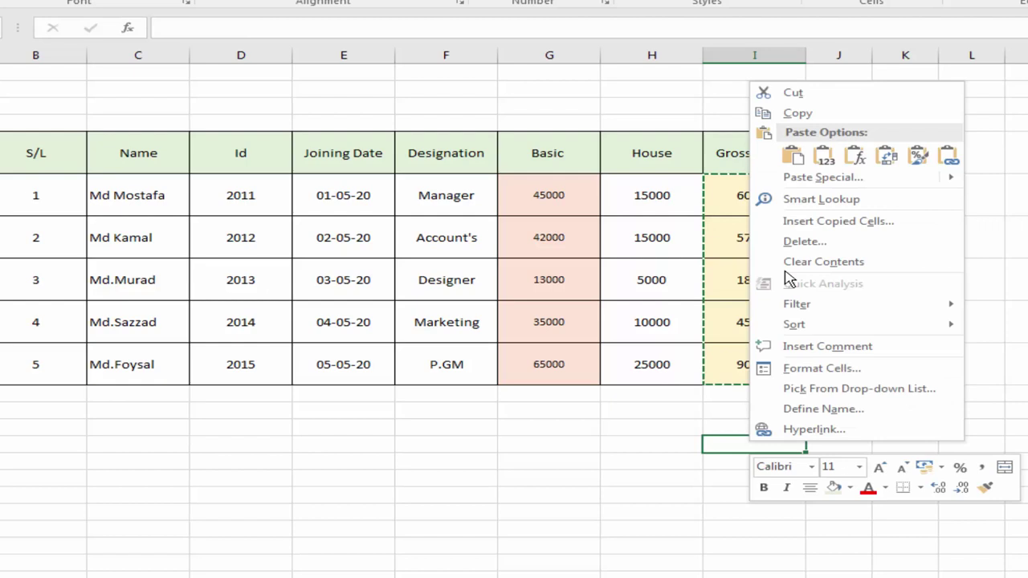
{"action": "left_click", "coordinate": [795, 178]}
{"action": "left_click", "coordinate": [625, 112]}
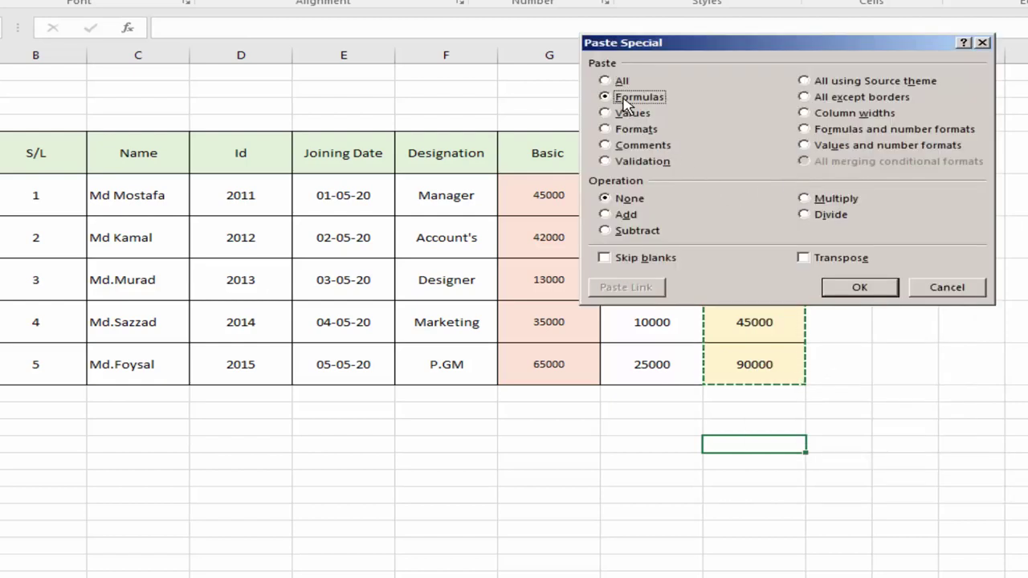
{"action": "left_click", "coordinate": [858, 287]}
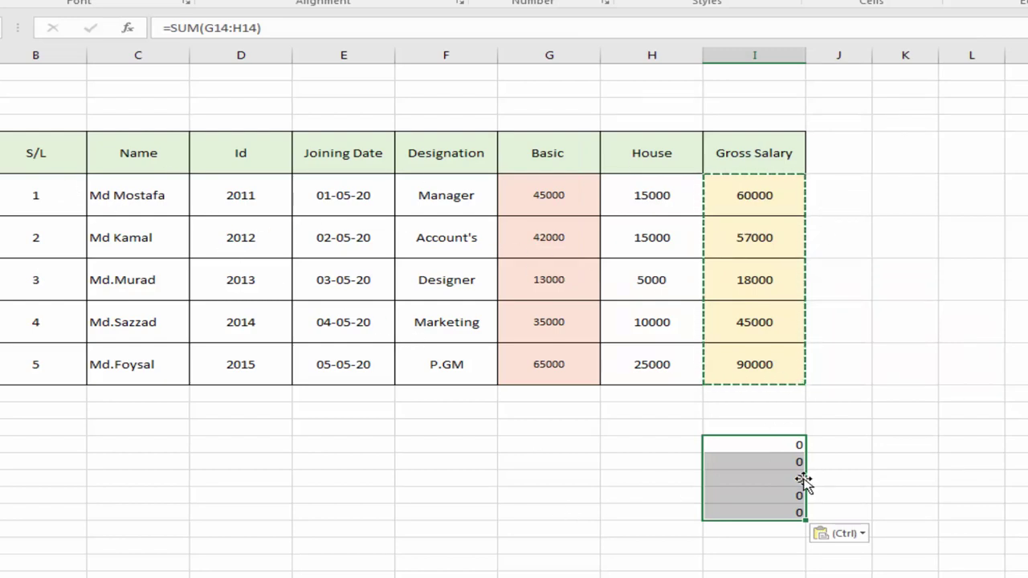
{"action": "key", "text": "Delete"}
{"action": "left_click", "coordinate": [611, 482]}
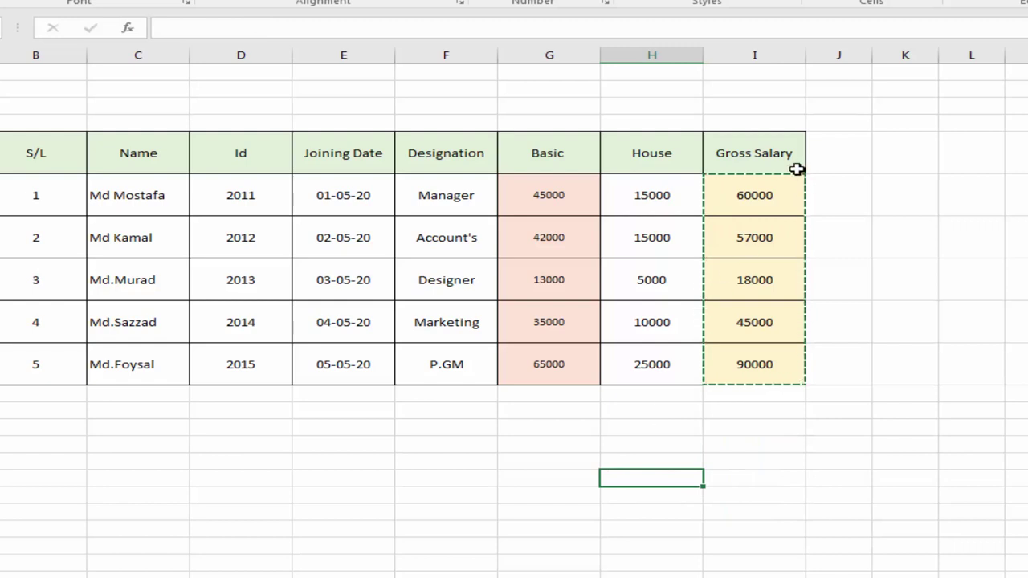
{"action": "double_click", "coordinate": [839, 202]}
{"action": "left_click", "coordinate": [961, 193]}
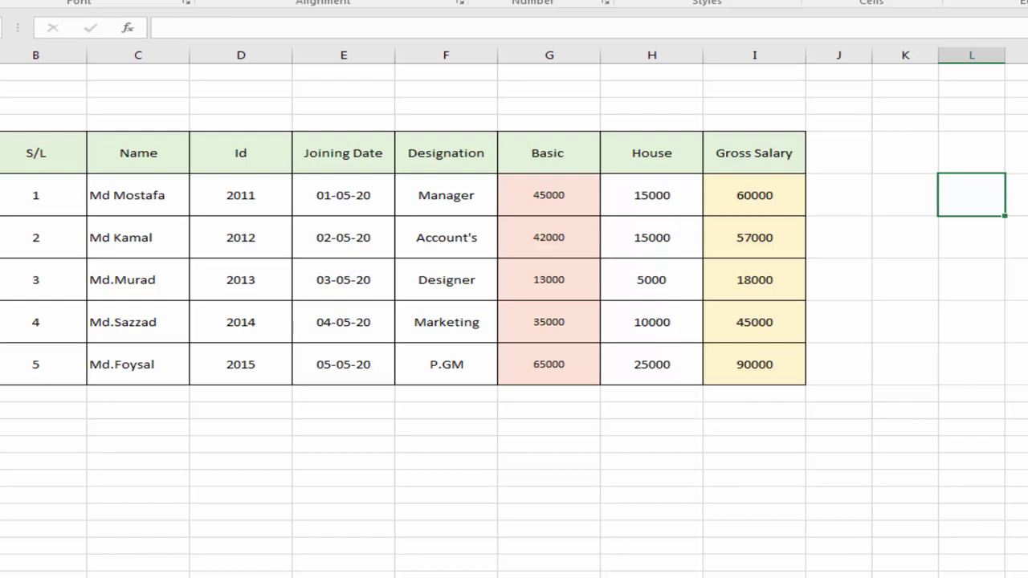
{"action": "key", "text": "F10"}
{"action": "left_click_drag", "start_coordinate": [32, 155], "coordinate": [602, 347]}
{"action": "left_click", "coordinate": [491, 233]}
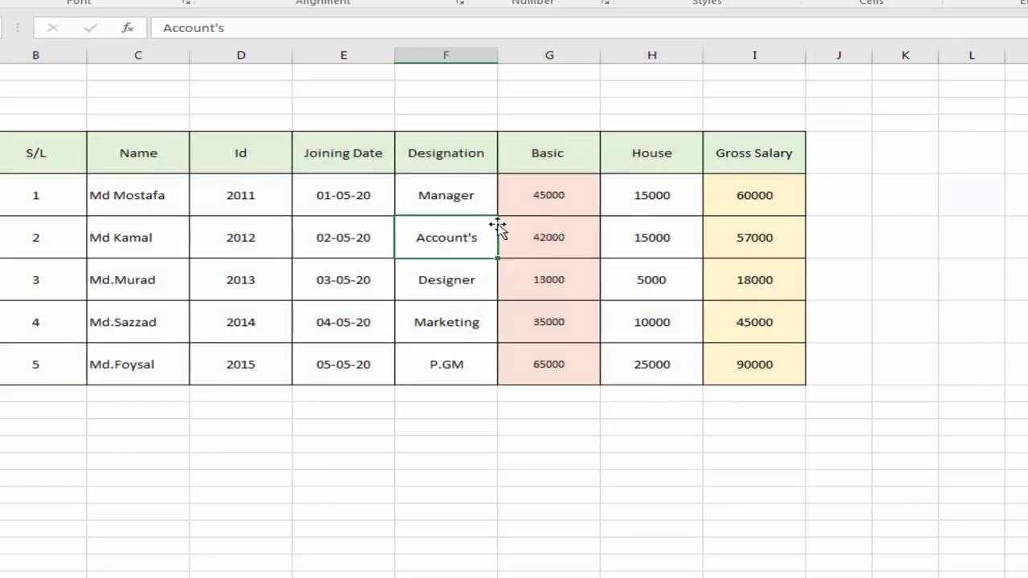
{"action": "left_click", "coordinate": [584, 199]}
{"action": "left_click", "coordinate": [683, 193]}
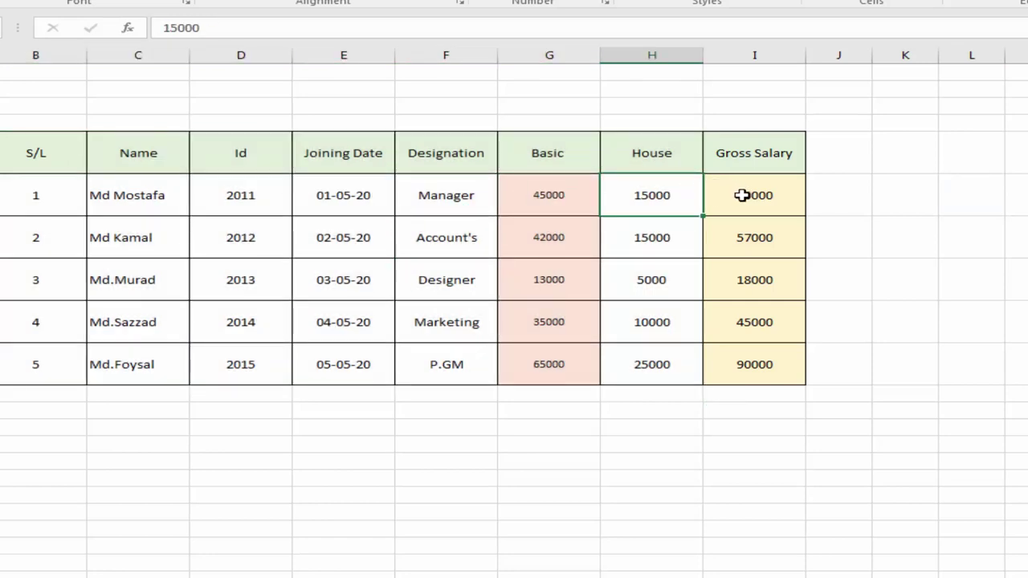
{"action": "left_click_drag", "start_coordinate": [742, 195], "coordinate": [760, 361]}
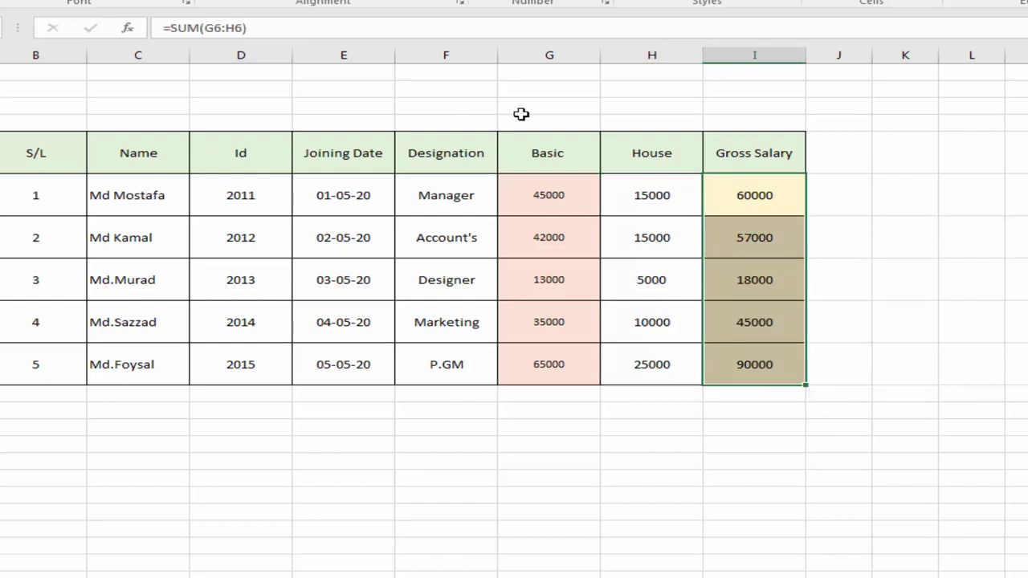
- Copy the Gross Salary totals and paste only their formulas into empty cells below the column
{"action": "key", "text": "ctrl+c"}
{"action": "left_click", "coordinate": [766, 411]}
{"action": "right_click", "coordinate": [772, 416]}
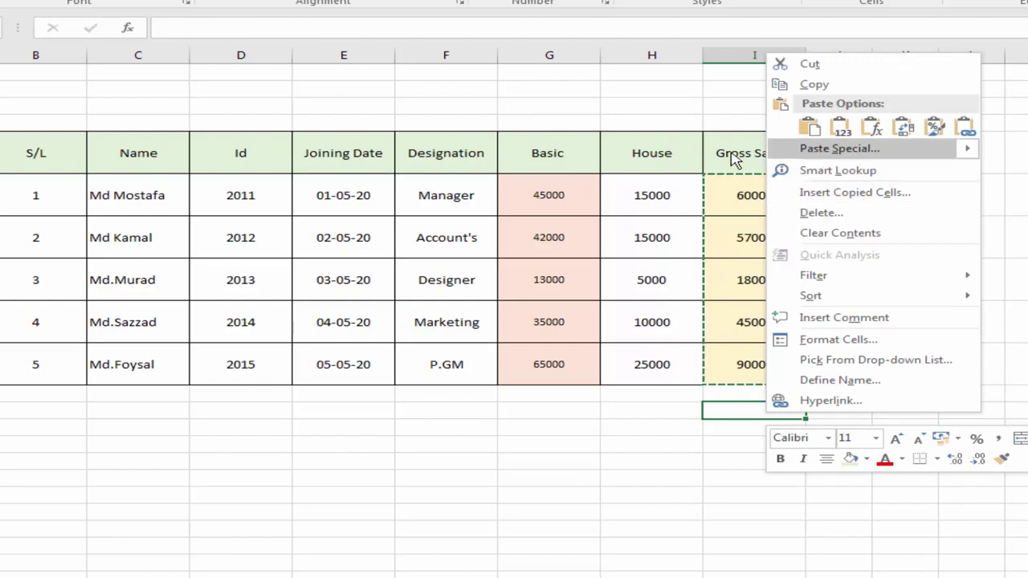
{"action": "left_click", "coordinate": [854, 150]}
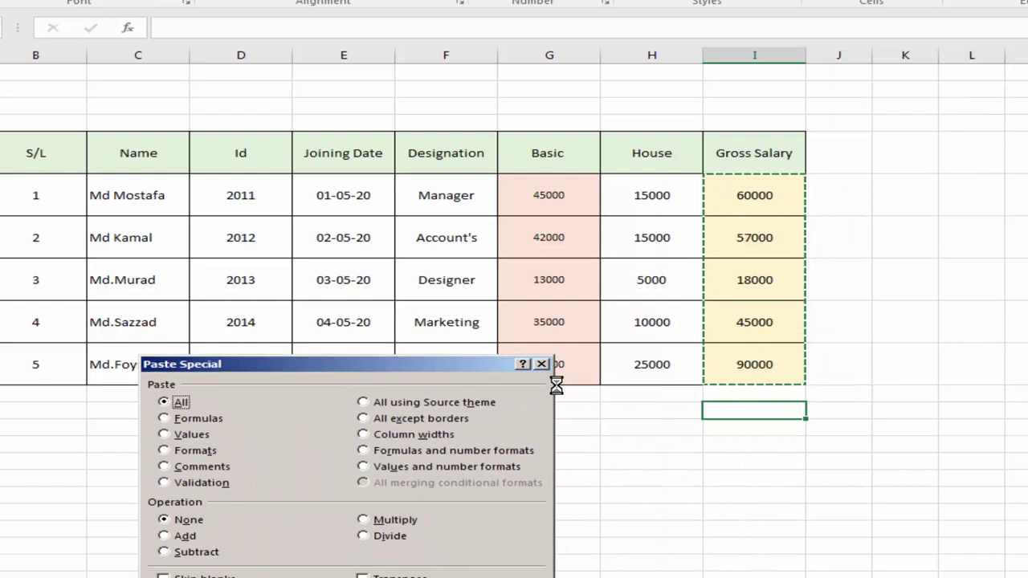
{"action": "key", "text": "f"}
{"action": "key", "text": "Return"}
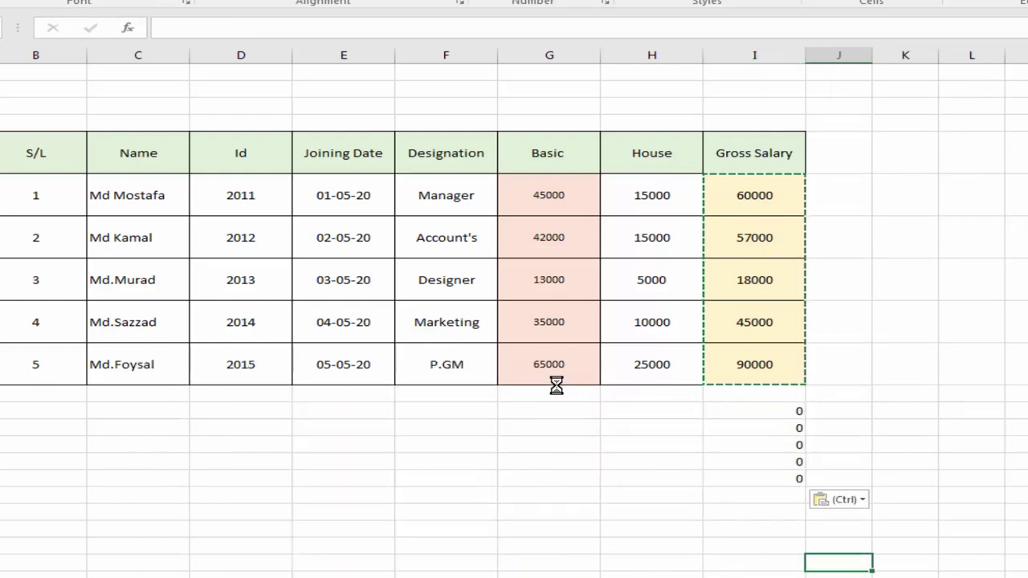
- Compare the pasted formulas with the originals and check which cells they add
{"action": "left_click_drag", "start_coordinate": [754, 410], "coordinate": [754, 479]}
{"action": "left_click", "coordinate": [548, 428]}
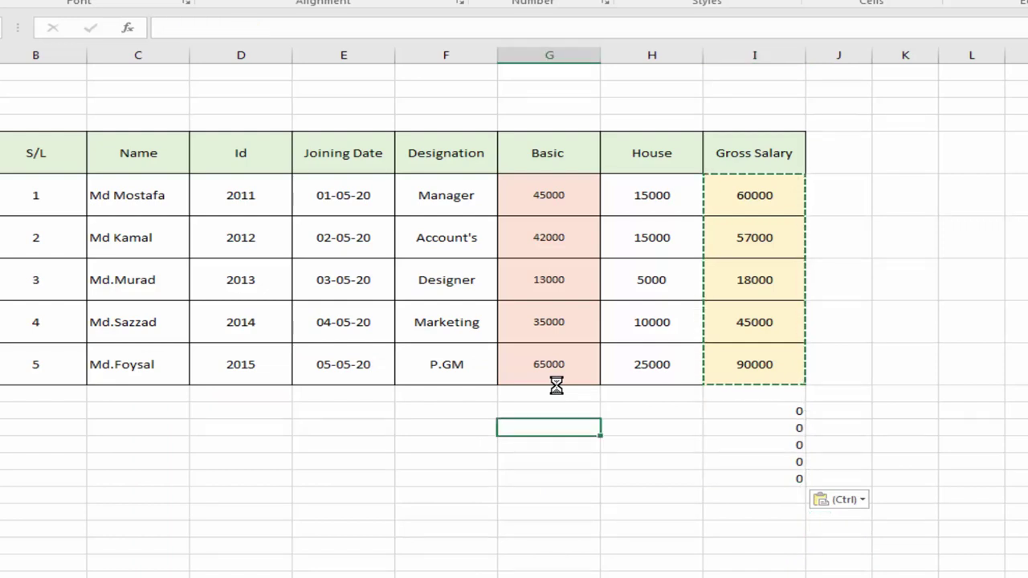
{"action": "key", "text": "Escape"}
{"action": "left_click", "coordinate": [754, 427]}
{"action": "key", "text": "Up"}
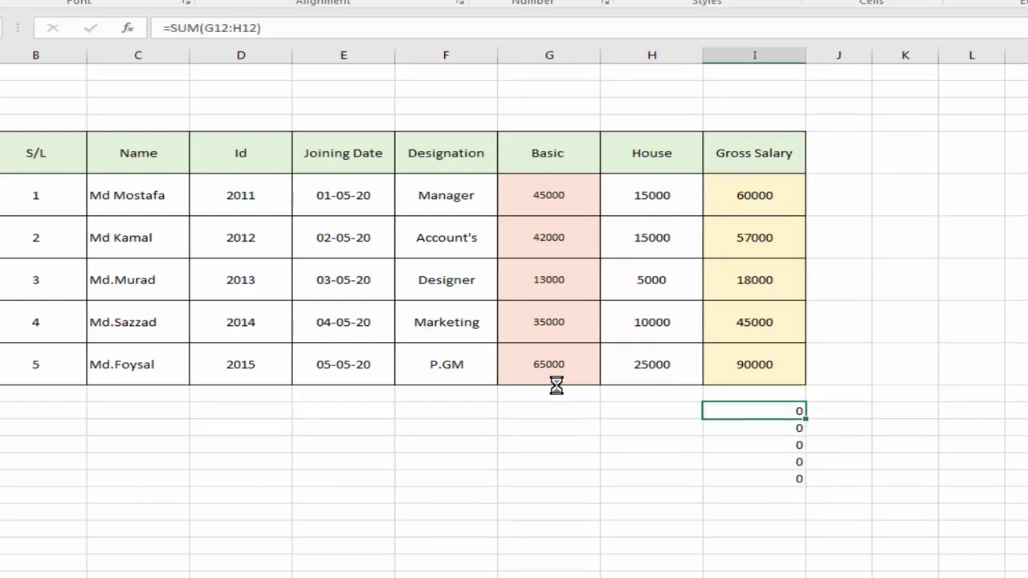
{"action": "left_click_drag", "start_coordinate": [754, 195], "coordinate": [754, 363]}
{"action": "key", "text": "ctrl+v"}
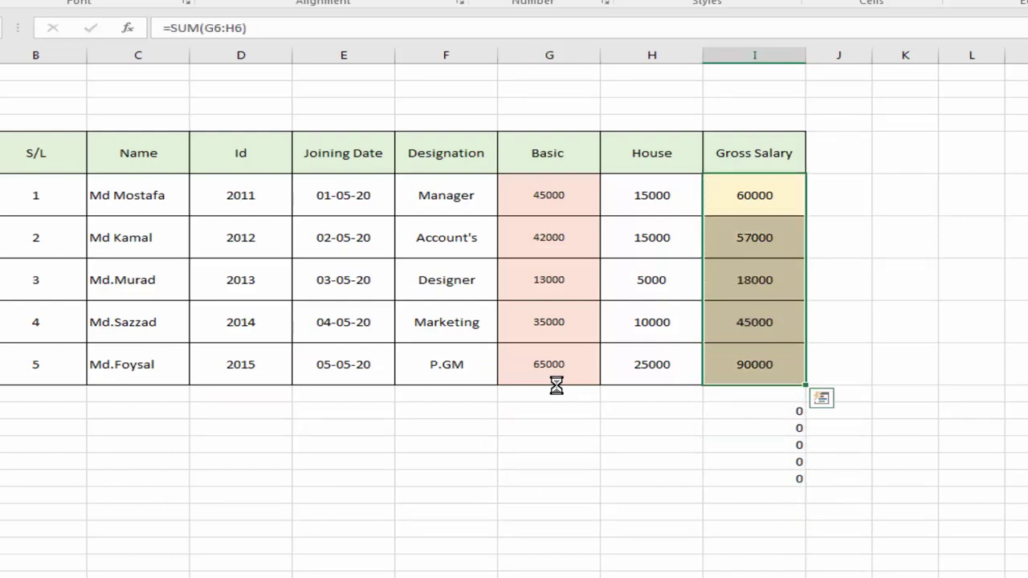
{"action": "double_click", "coordinate": [775, 410]}
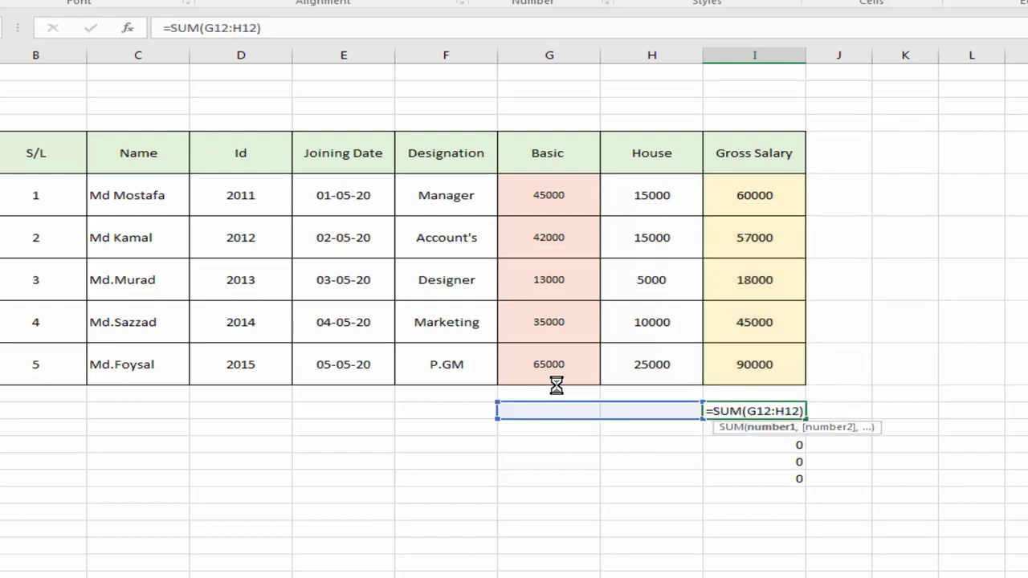
{"action": "key", "text": "Return"}
- Enter test values 10 under Basic and 20 under House so the pasted formula shows 30
{"action": "key", "text": "Up"}
{"action": "key", "text": "Left"}
{"action": "key", "text": "Left"}
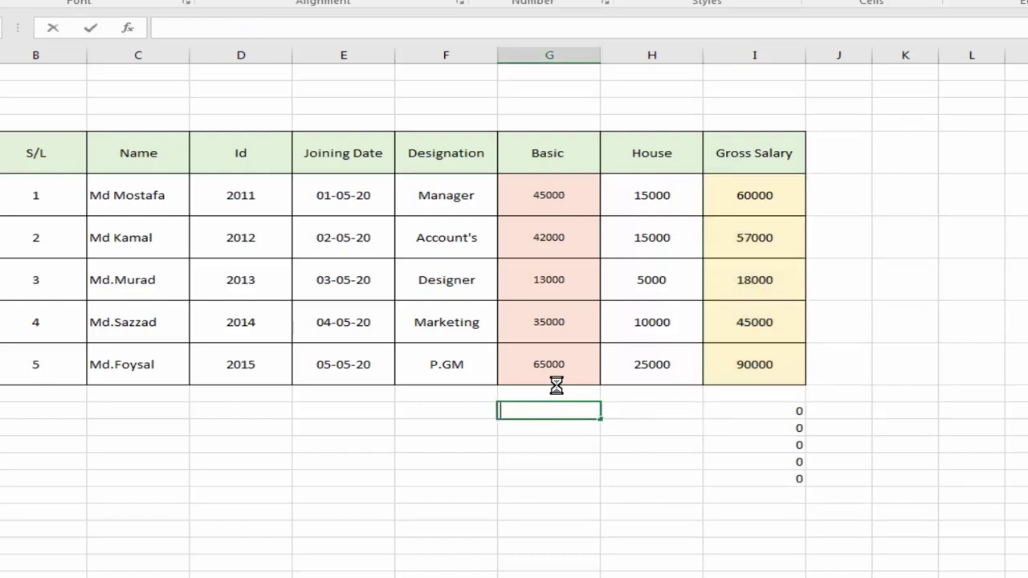
{"action": "key", "text": "Return"}
{"action": "key", "text": "Up"}
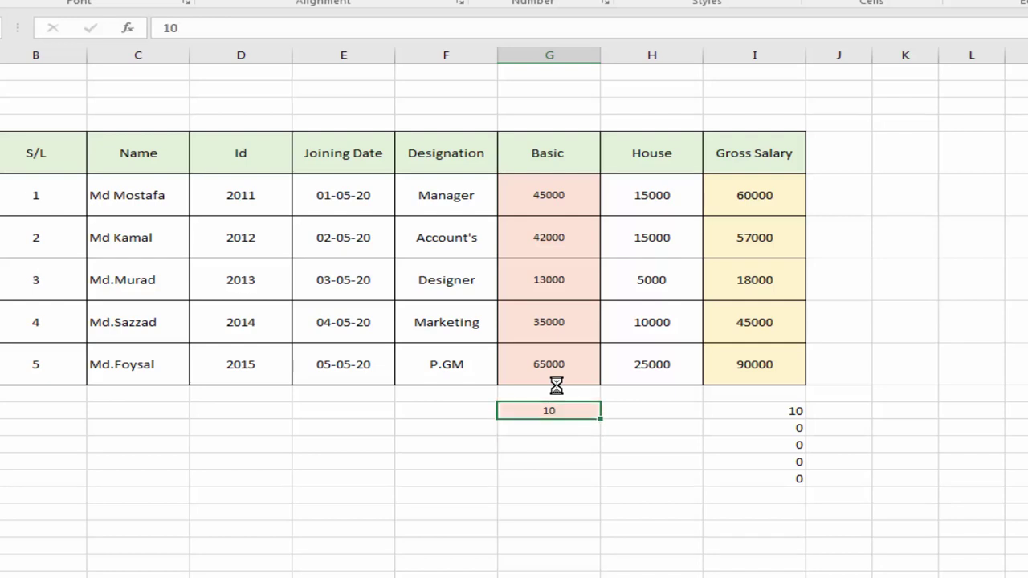
{"action": "key", "text": "Right"}
{"action": "key", "text": "Return"}
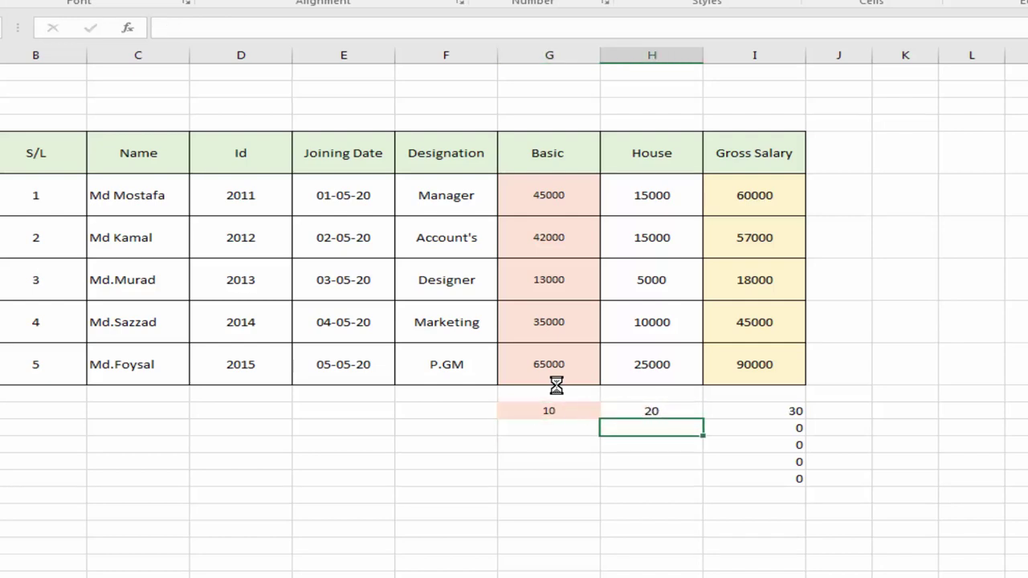
- Select the test values and pasted formula results (G12:I17) and delete them
{"action": "key", "text": "Up"}
{"action": "key", "text": "Left"}
{"action": "key", "text": "shift+Right"}
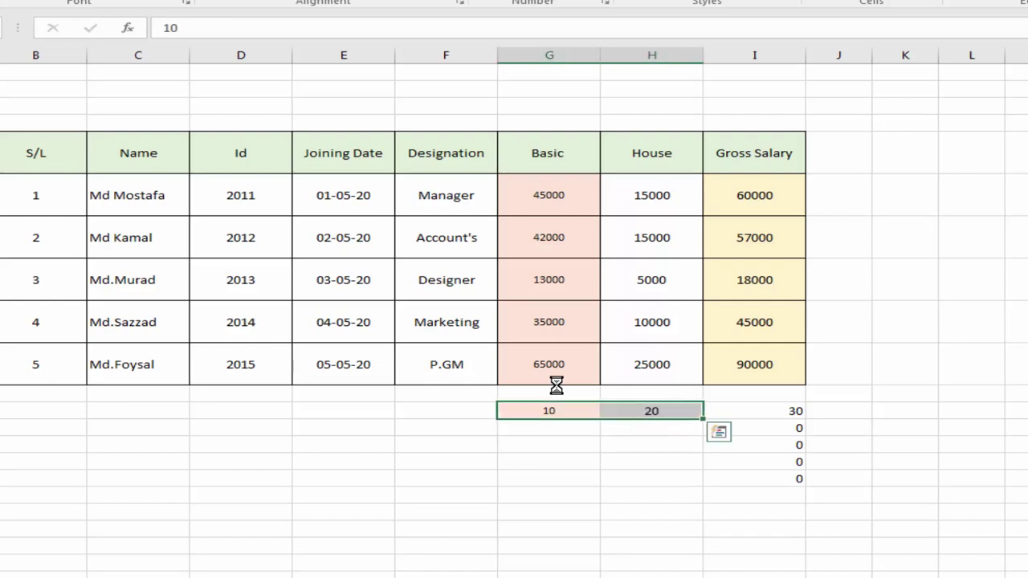
{"action": "key", "text": "shift+Down"}
{"action": "key", "text": "shift+Down"}
{"action": "key", "text": "shift+Down"}
{"action": "key", "text": "shift+Down"}
{"action": "key", "text": "shift+Down"}
{"action": "key", "text": "shift+Right"}
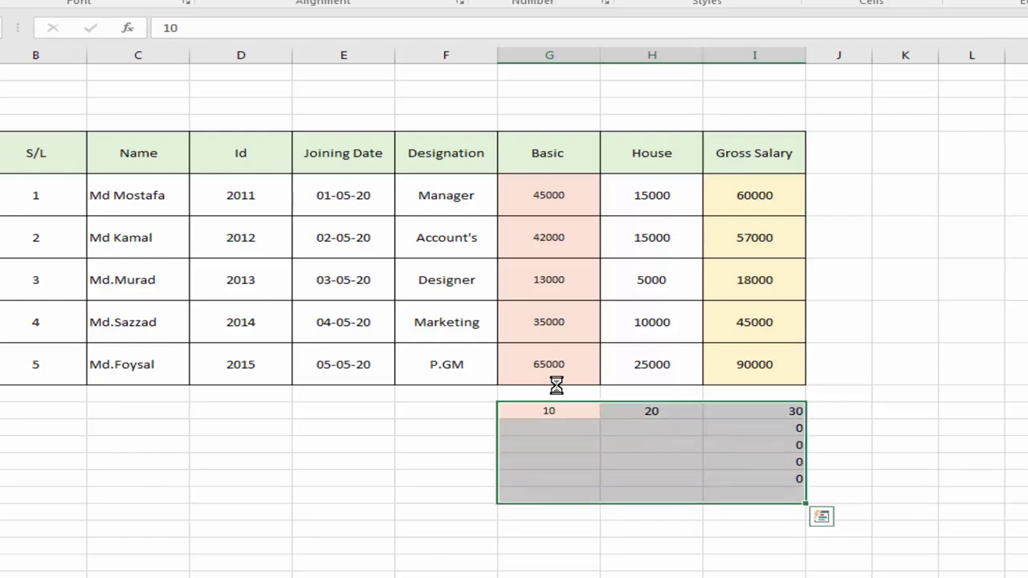
{"action": "key", "text": "Delete"}
{"action": "key", "text": "Left"}
{"action": "key", "text": "Left"}
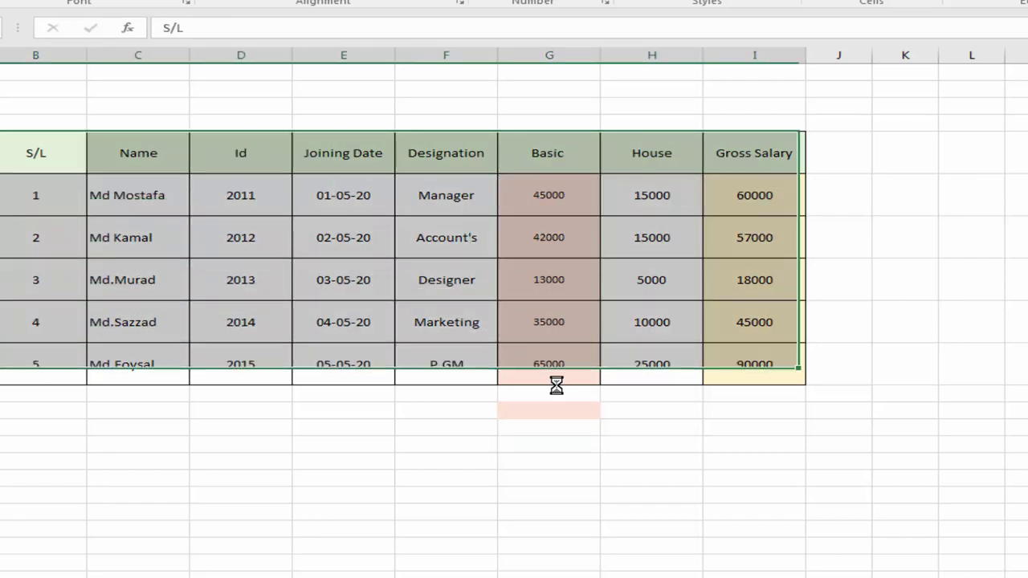
- Copy the whole salary table and paste only its Formats at B12, giving a blank formatted copy
{"action": "key", "text": "ctrl+c"}
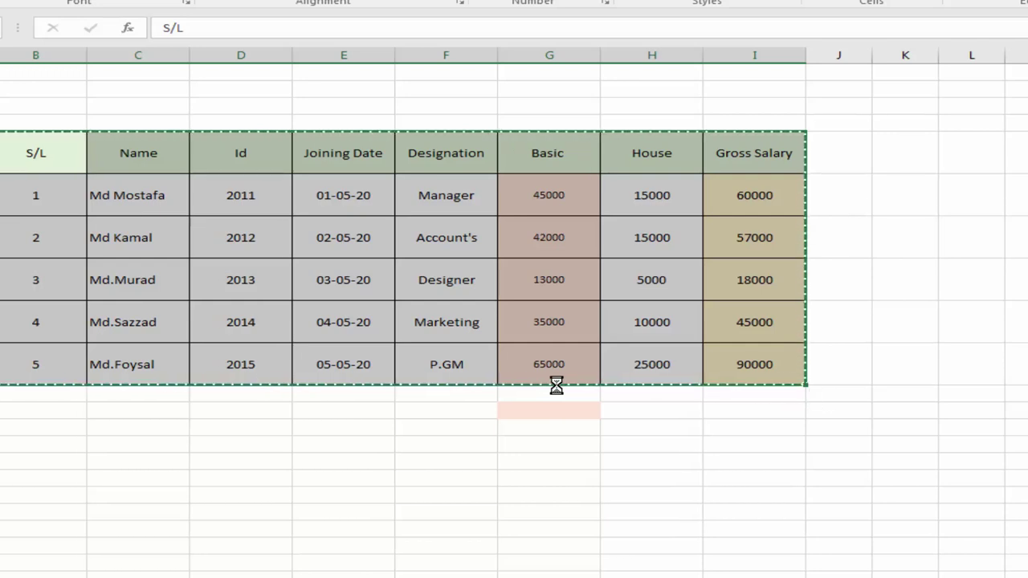
{"action": "left_click", "coordinate": [49, 411]}
{"action": "right_click", "coordinate": [54, 411]}
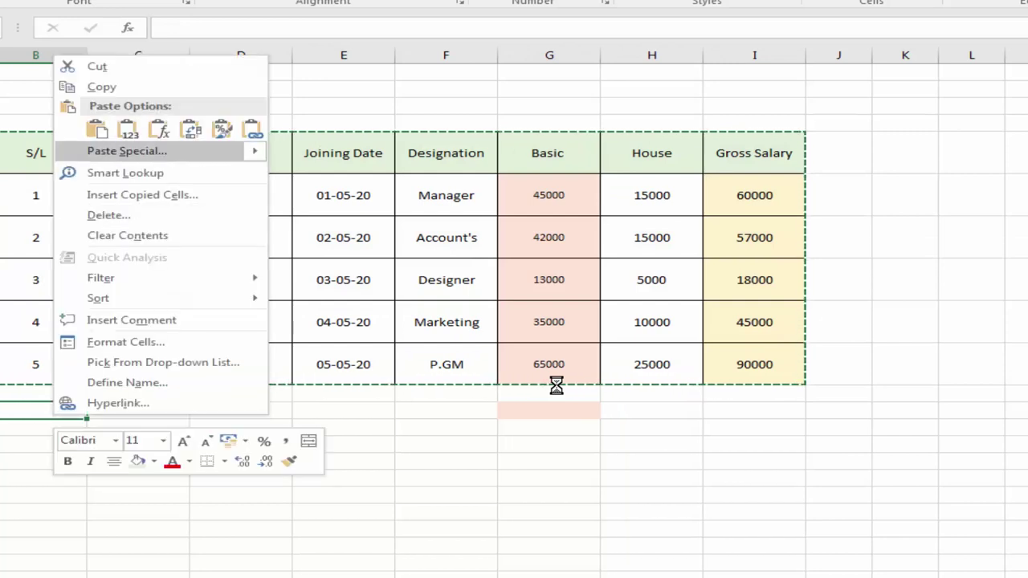
{"action": "left_click", "coordinate": [126, 151]}
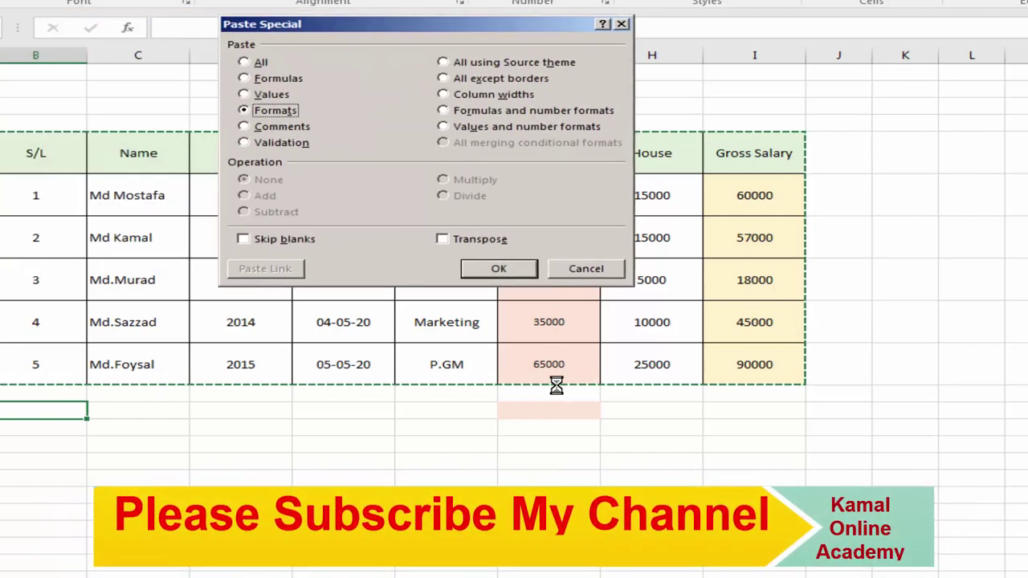
{"action": "key", "text": "Return"}
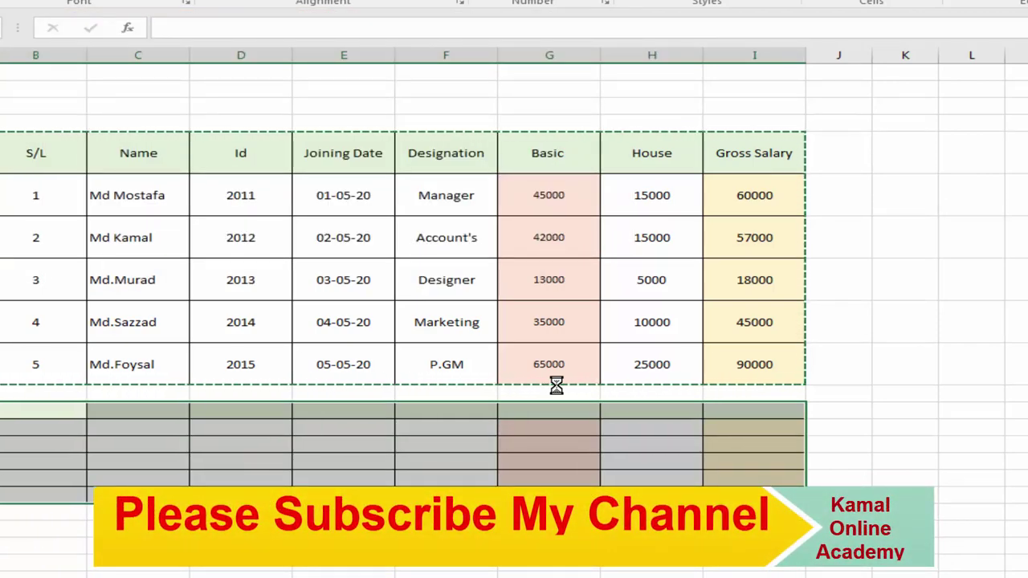
{"action": "left_click", "coordinate": [548, 545]}
{"action": "key", "text": "Escape"}
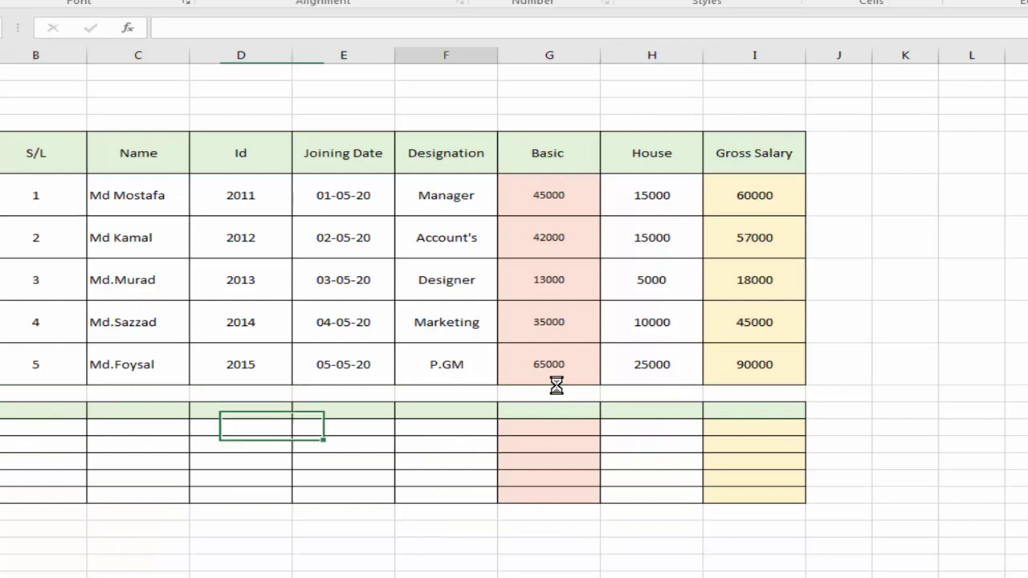
{"action": "left_click_drag", "start_coordinate": [35, 410], "coordinate": [755, 494]}
- Compare the copied header row and the pink column G and yellow column I fills with the original
{"action": "left_click", "coordinate": [754, 528]}
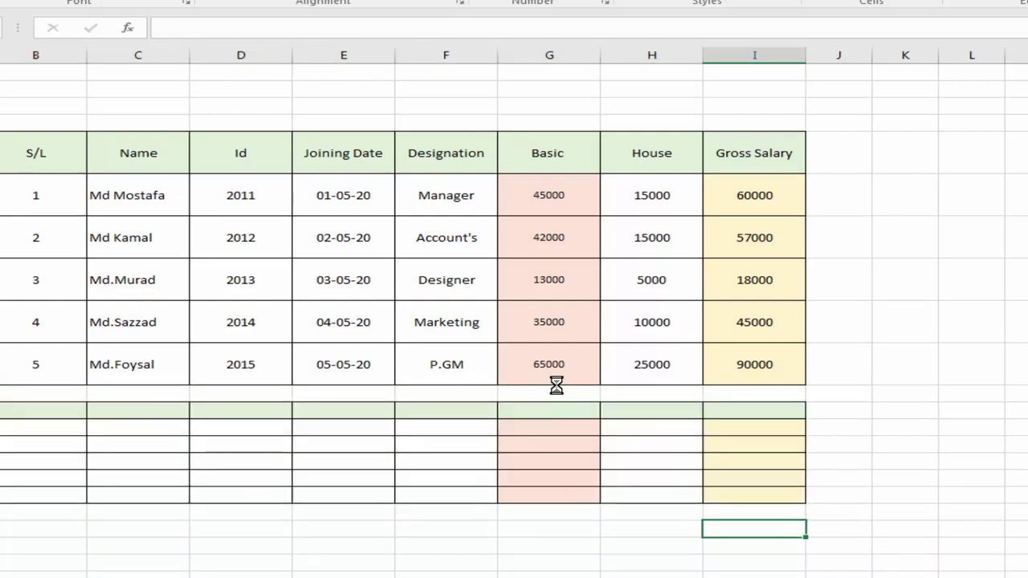
{"action": "left_click_drag", "start_coordinate": [35, 410], "coordinate": [651, 409]}
{"action": "left_click_drag", "start_coordinate": [36, 152], "coordinate": [651, 152]}
{"action": "left_click_drag", "start_coordinate": [550, 409], "coordinate": [549, 495]}
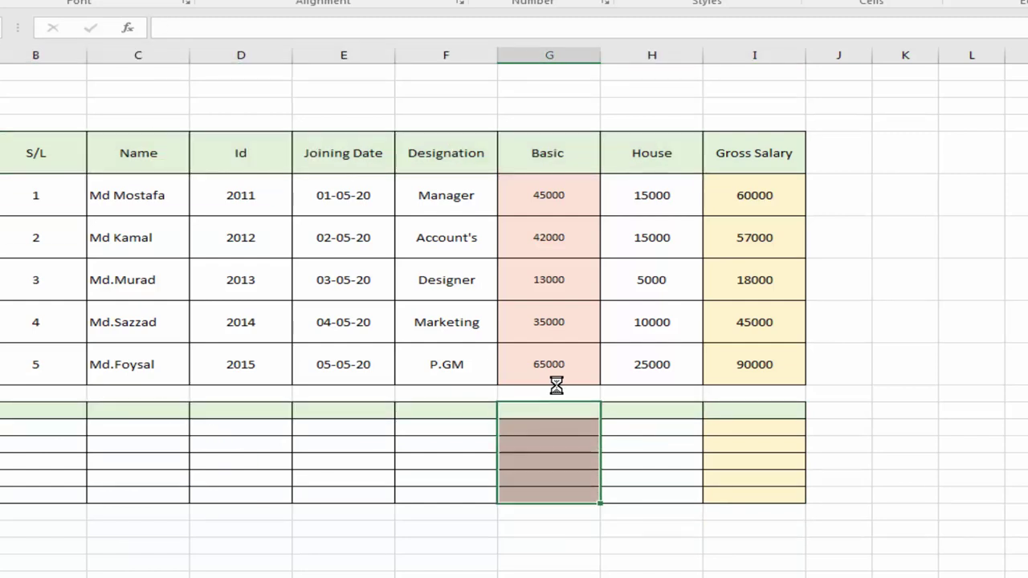
{"action": "left_click_drag", "start_coordinate": [754, 410], "coordinate": [754, 495]}
{"action": "left_click", "coordinate": [343, 461]}
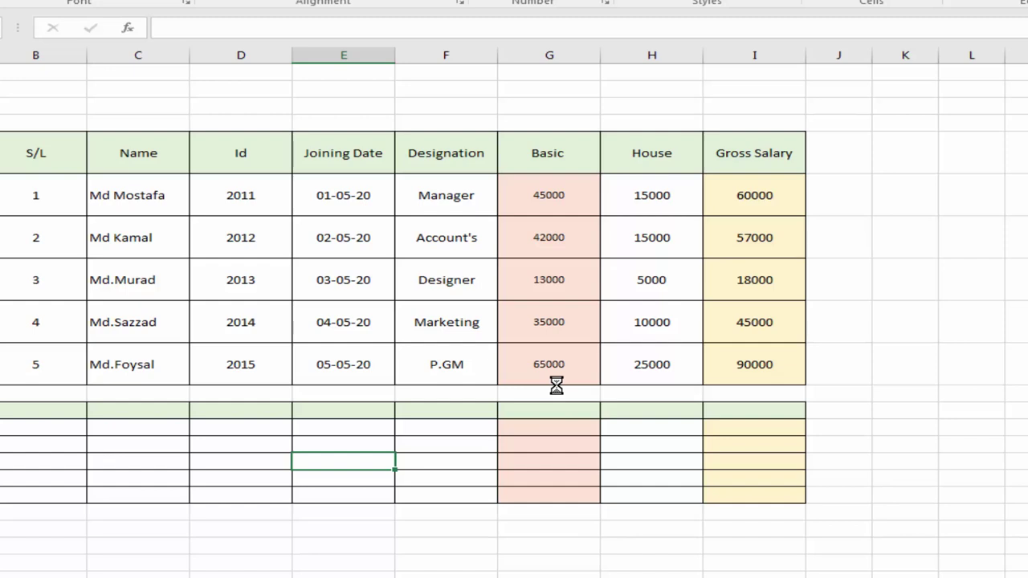
- Select the seven formatted rows below the table and delete them with Ctrl+minus
{"action": "left_click_drag", "start_coordinate": [4, 409], "coordinate": [4, 512]}
{"action": "key", "text": "ctrl+minus"}
{"action": "left_click", "coordinate": [445, 428]}
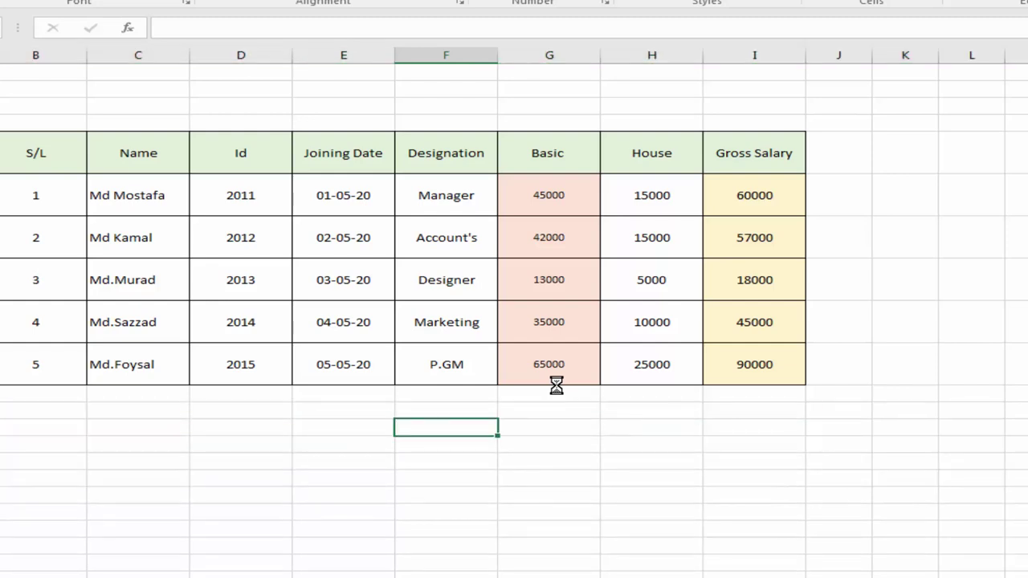
{"action": "left_click_drag", "start_coordinate": [35, 153], "coordinate": [754, 364]}
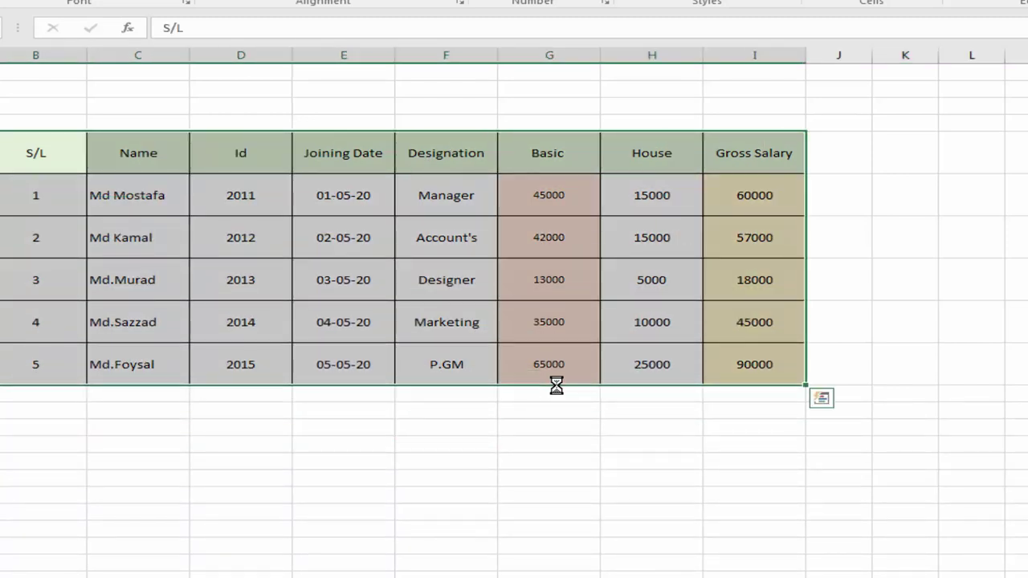
{"action": "key", "text": "ctrl+c"}
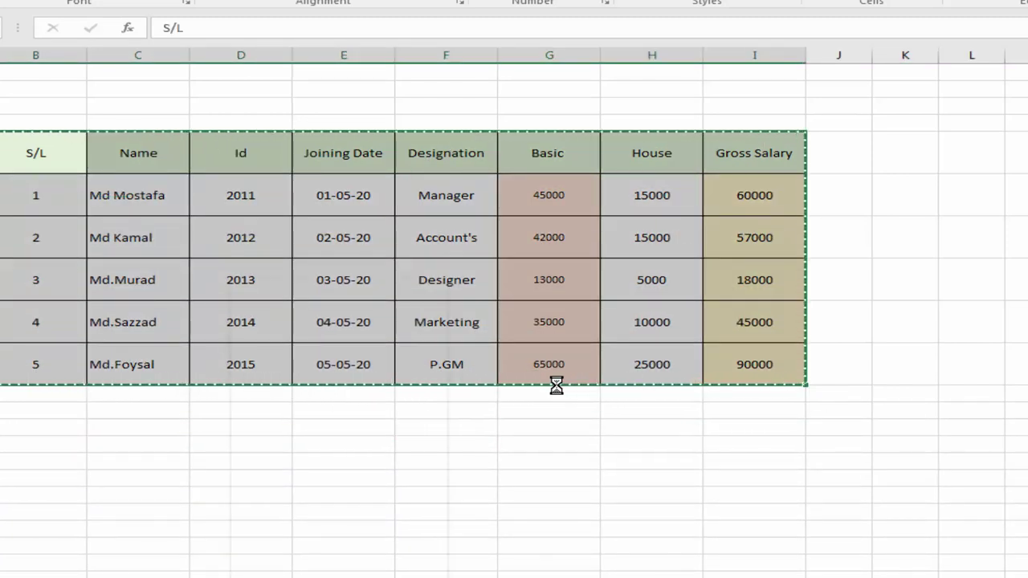
{"action": "right_click", "coordinate": [233, 277]}
{"action": "left_click", "coordinate": [305, 375]}
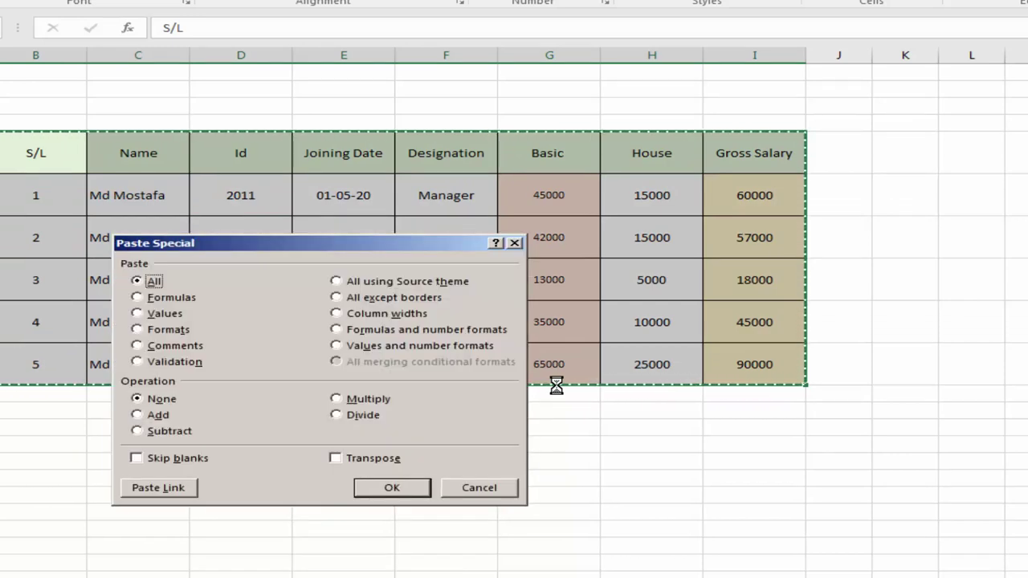
{"action": "left_click_drag", "start_coordinate": [241, 242], "coordinate": [581, 325]}
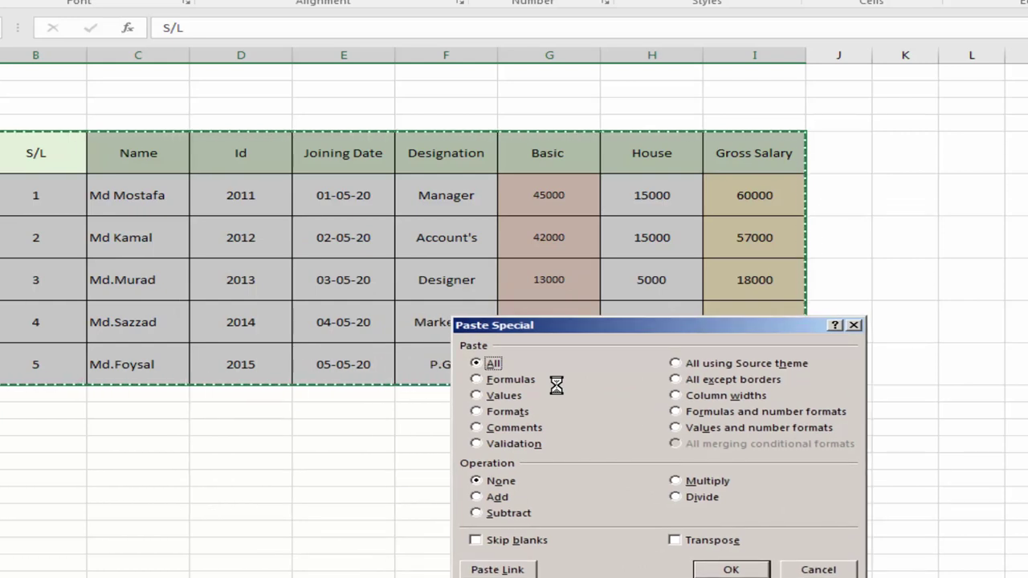
{"action": "key", "text": "Escape"}
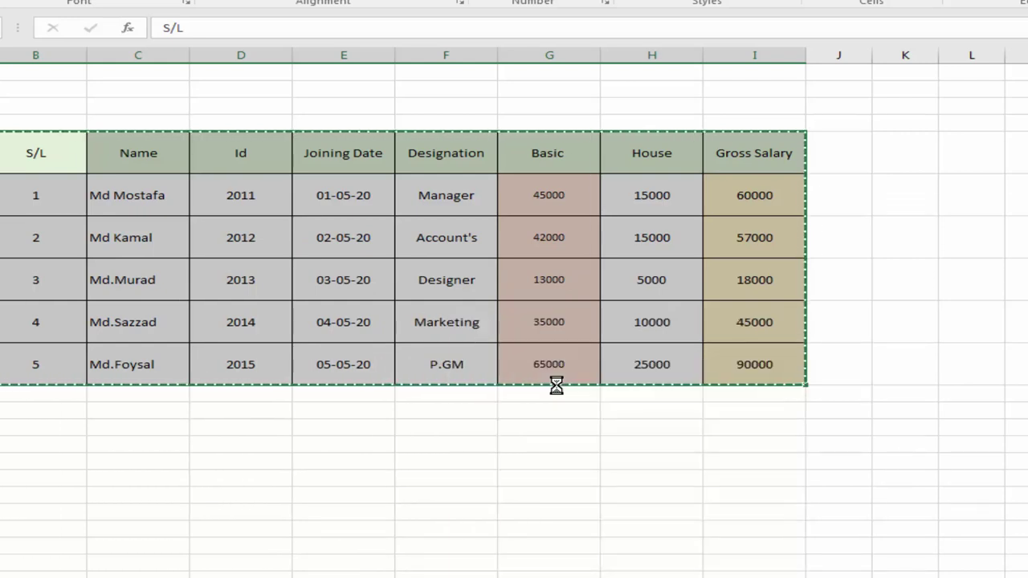
{"action": "left_click", "coordinate": [444, 455]}
{"action": "key", "text": "Escape"}
- Insert a comment containing a number on an employee's Name cell
{"action": "left_click", "coordinate": [754, 494]}
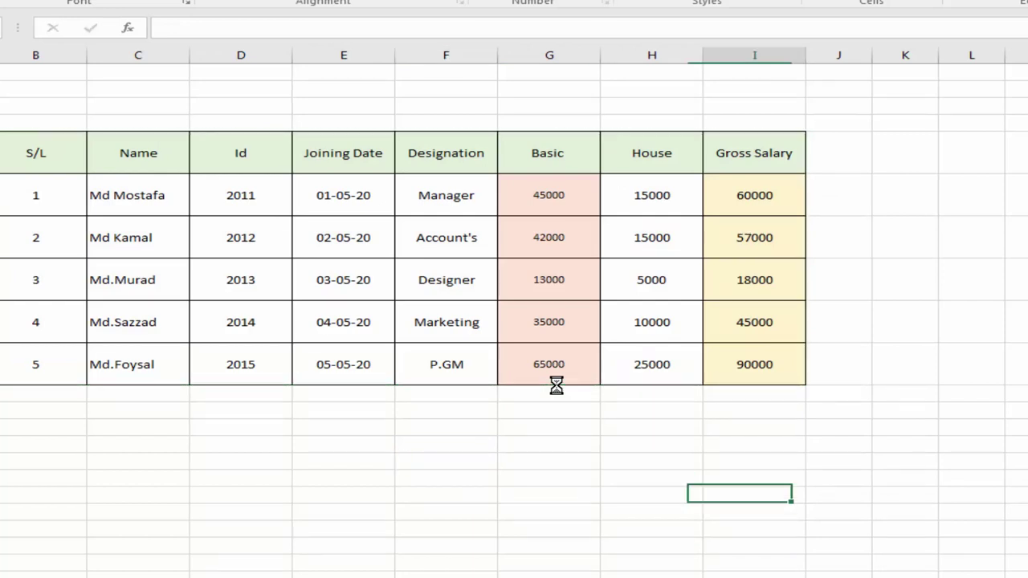
{"action": "left_click", "coordinate": [138, 195]}
{"action": "left_click", "coordinate": [138, 280]}
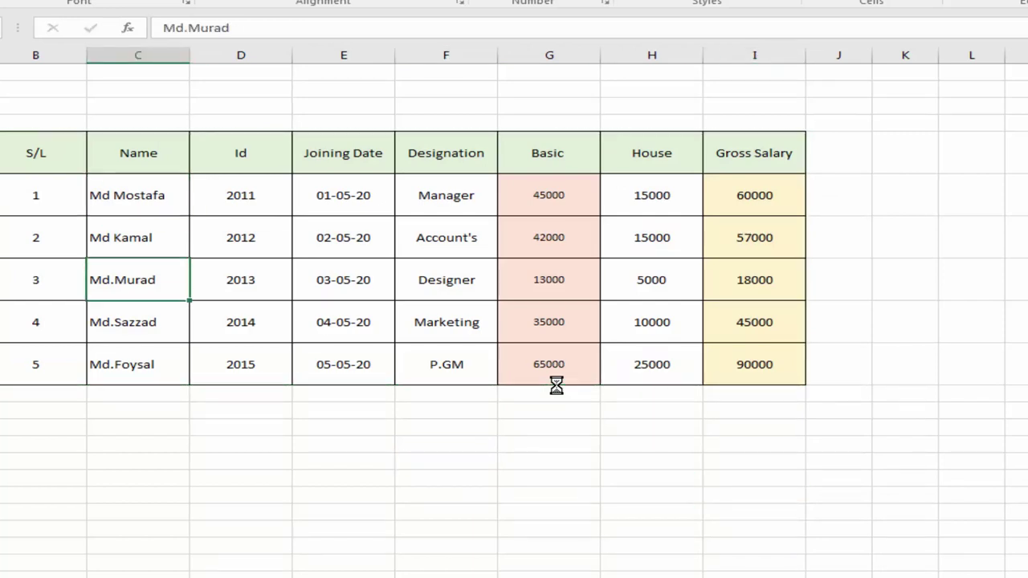
{"action": "left_click", "coordinate": [165, 324]}
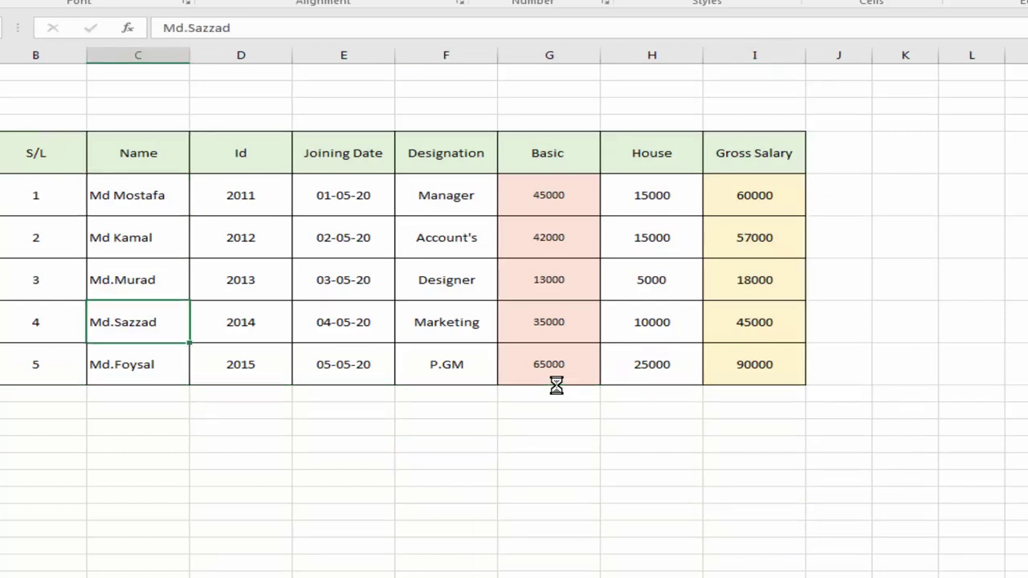
{"action": "right_click", "coordinate": [166, 326]}
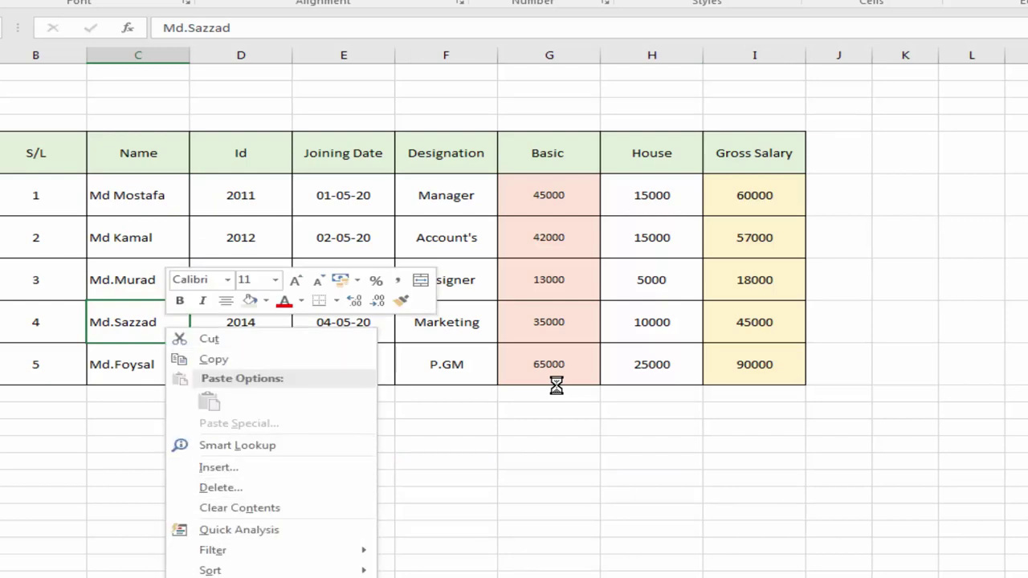
{"action": "key", "text": "Escape"}
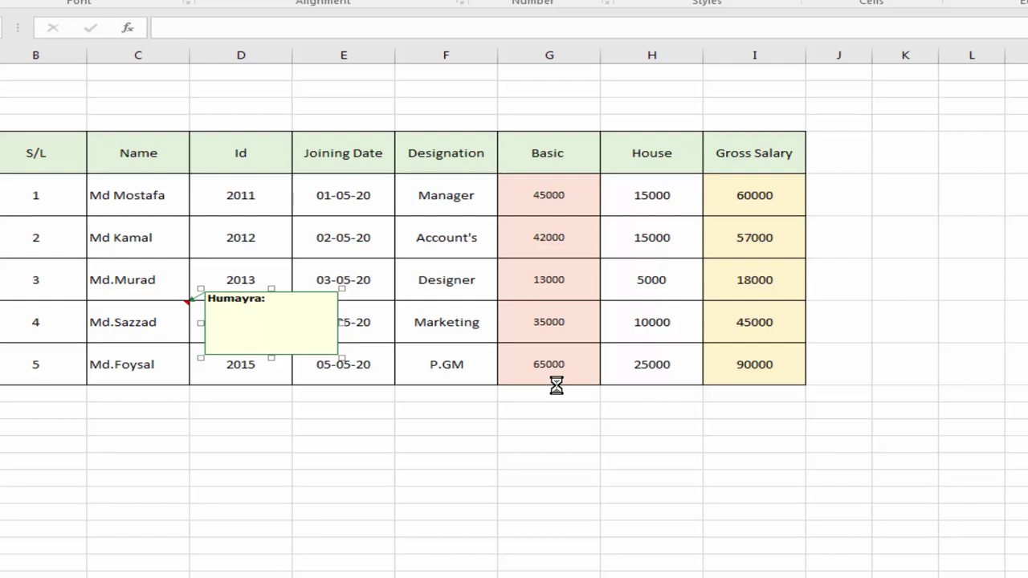
{"action": "key", "text": "Escape"}
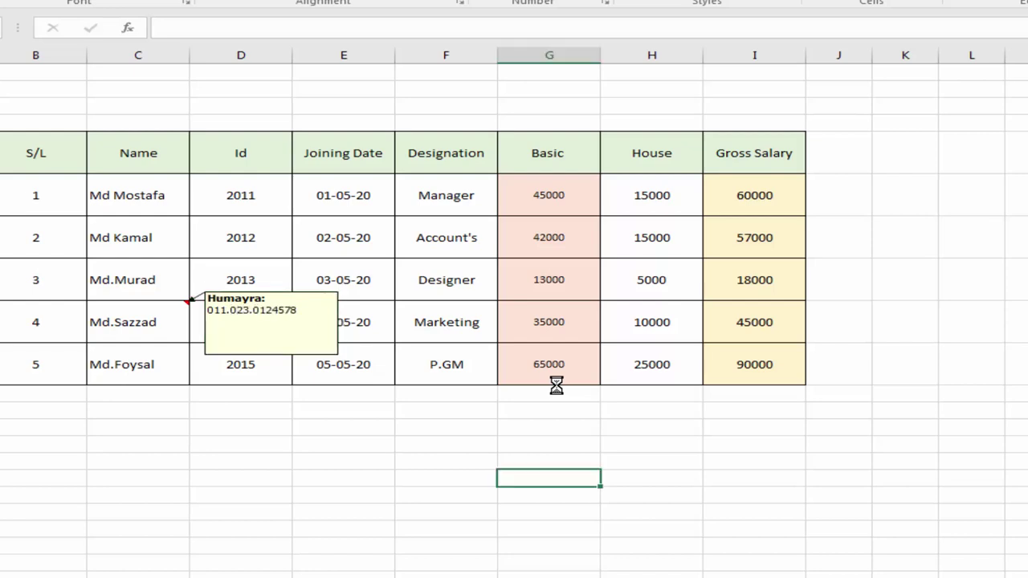
- Hide that comment so it shows only on hover
{"action": "left_click", "coordinate": [446, 426]}
{"action": "left_click", "coordinate": [138, 322]}
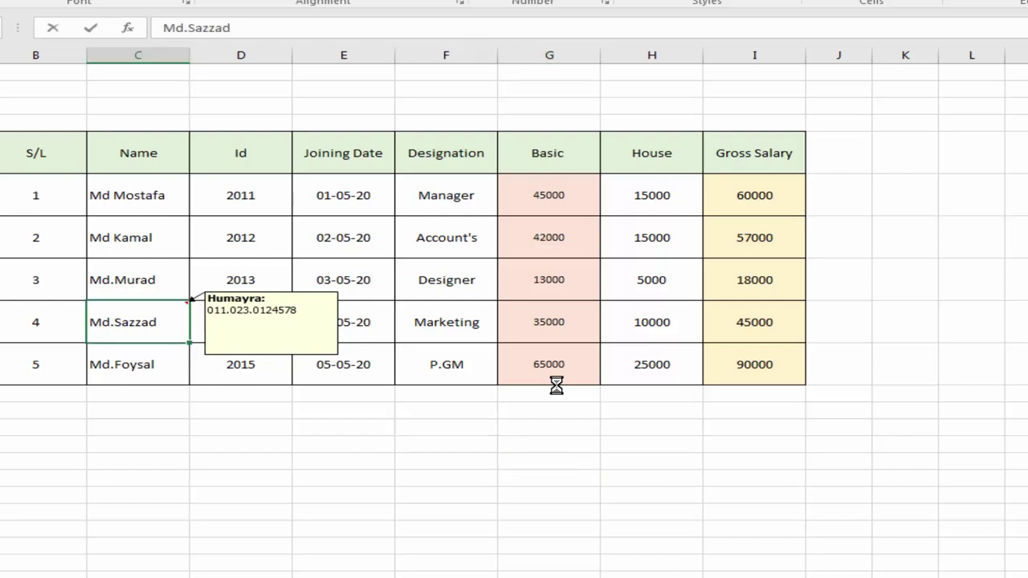
{"action": "left_click", "coordinate": [241, 427]}
{"action": "right_click", "coordinate": [174, 331]}
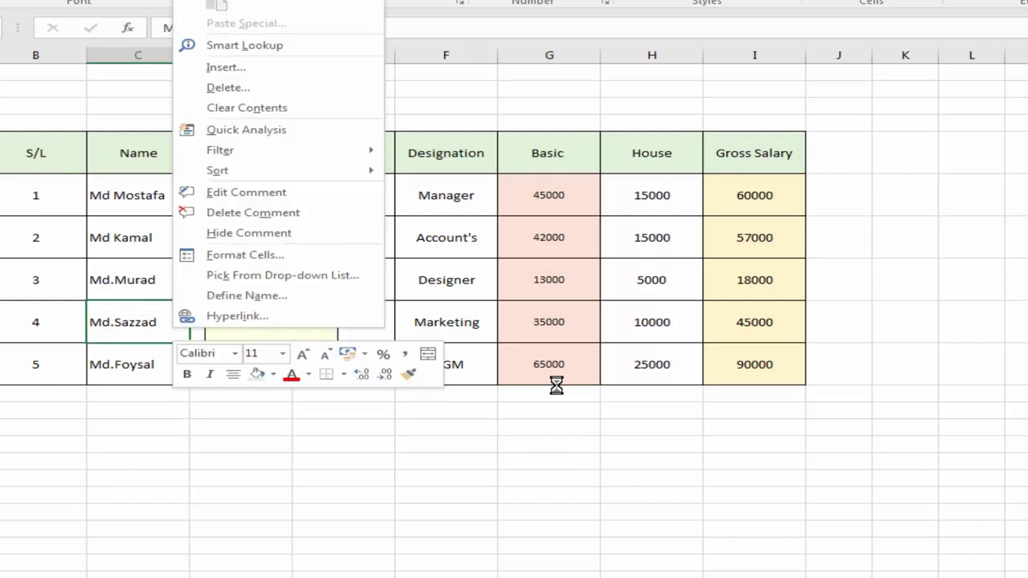
{"action": "key", "text": "Up"}
{"action": "key", "text": "Up"}
{"action": "key", "text": "Up"}
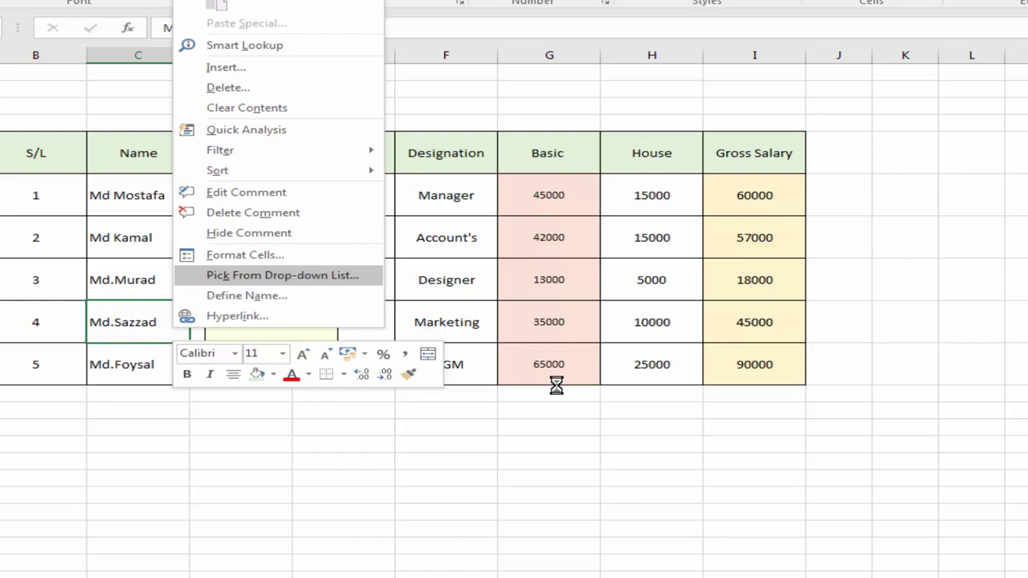
{"action": "key", "text": "Up"}
{"action": "key", "text": "Up"}
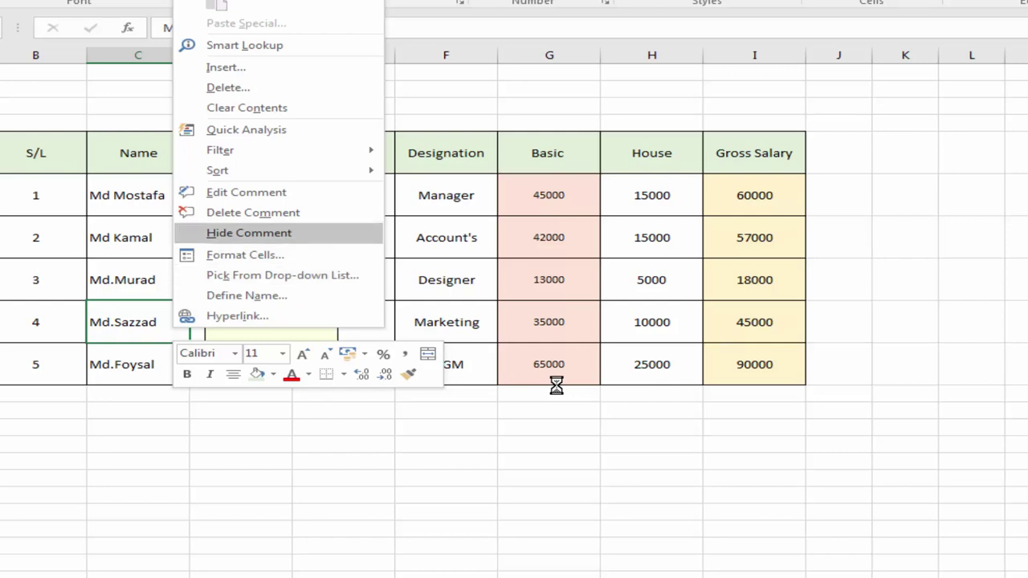
{"action": "key", "text": "Up"}
{"action": "key", "text": "Up"}
{"action": "key", "text": "Up"}
{"action": "key", "text": "Down"}
{"action": "key", "text": "Down"}
{"action": "key", "text": "Down"}
{"action": "key", "text": "Return"}
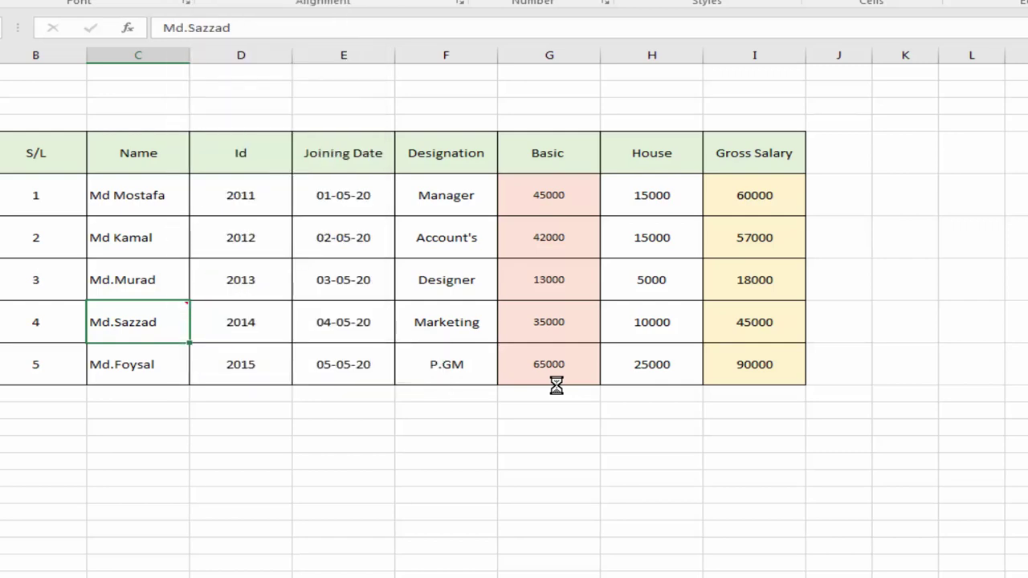
- Open the print preview of the salary sheet with Ctrl+P
{"action": "left_click", "coordinate": [549, 478]}
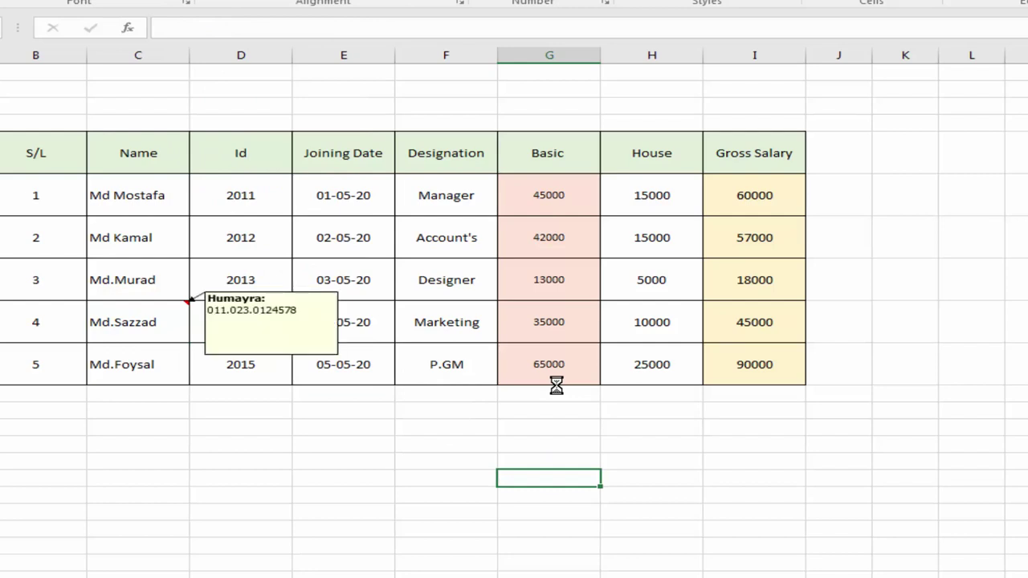
{"action": "key", "text": "Left"}
{"action": "key", "text": "Left"}
{"action": "key", "text": "Left"}
{"action": "key", "text": "Up"}
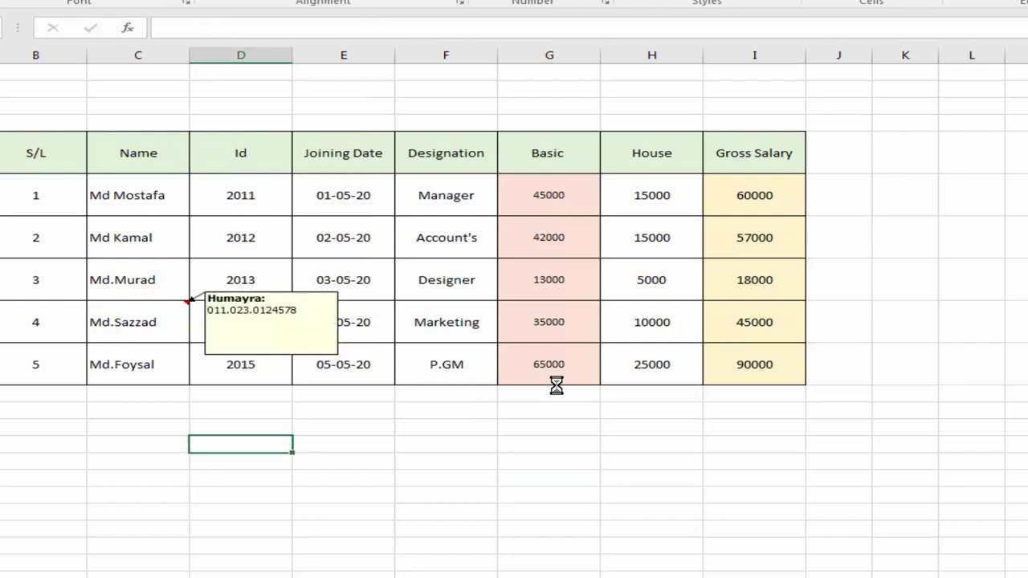
{"action": "key", "text": "Right"}
{"action": "key", "text": "Right"}
{"action": "key", "text": "Down"}
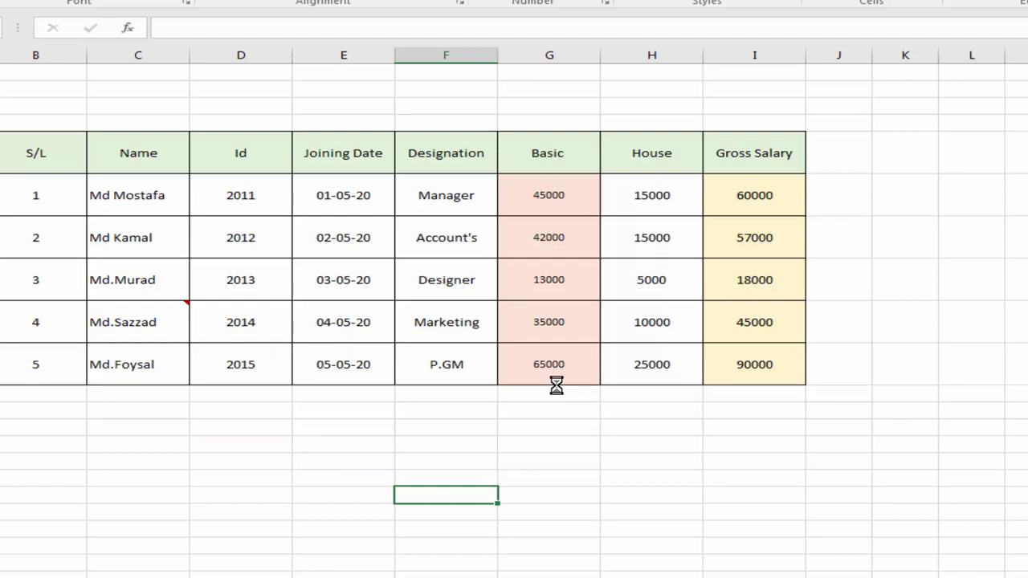
{"action": "key", "text": "ctrl+p"}
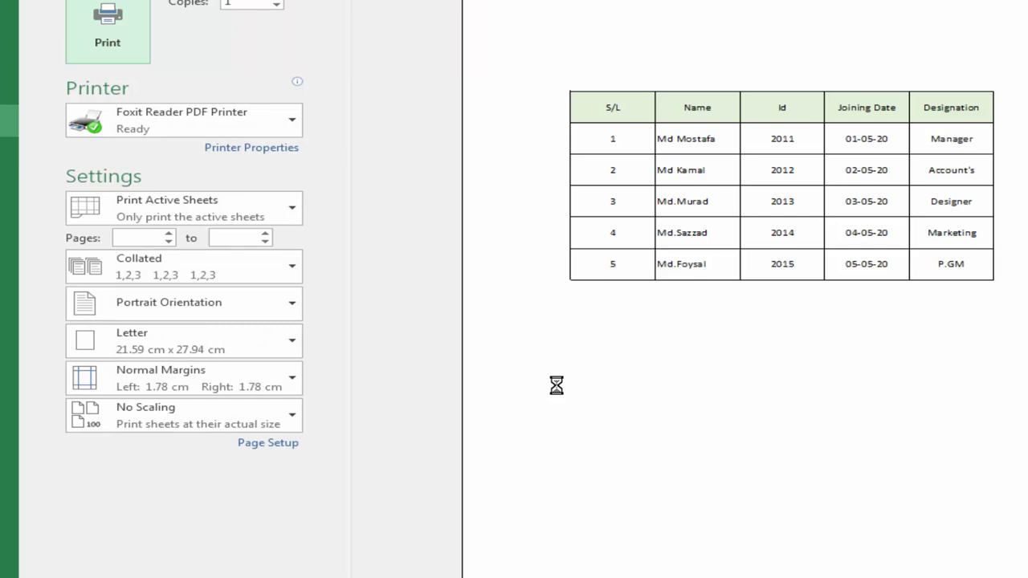
- Exit the File > Print backstage view with Esc to get back to the worksheet
{"action": "key", "text": "Escape"}
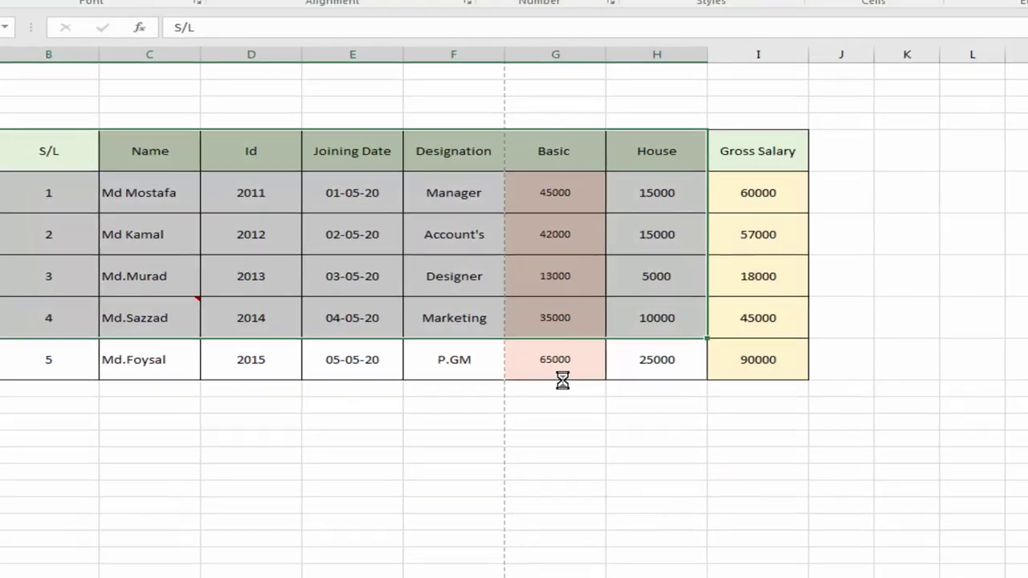
- Copy the salary table and paste only its Comments at cell B13
{"action": "key", "text": "ctrl+c"}
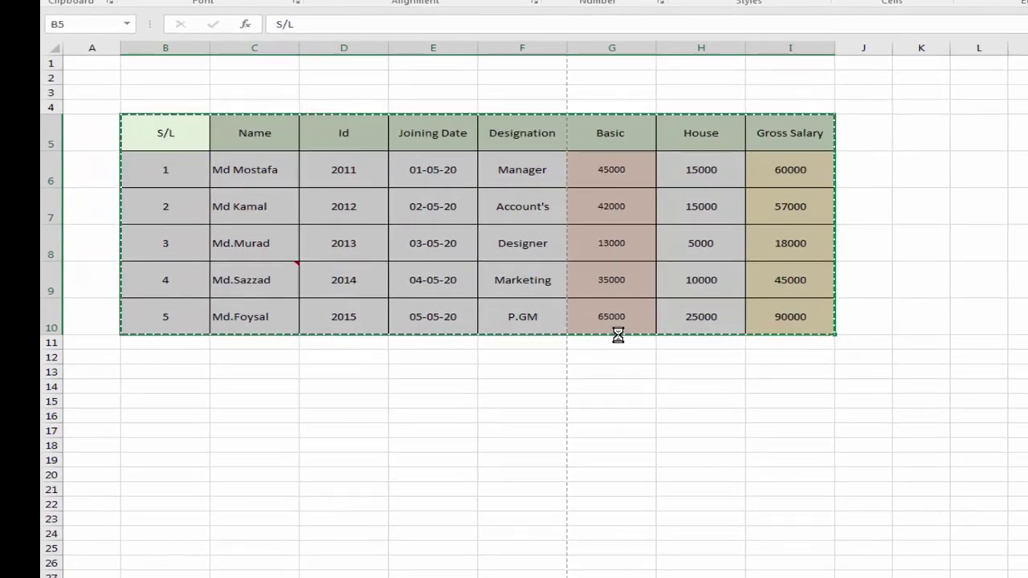
{"action": "left_click", "coordinate": [165, 371]}
{"action": "key", "text": "shift+F10"}
{"action": "key", "text": "Up"}
{"action": "key", "text": "Up"}
{"action": "key", "text": "Up"}
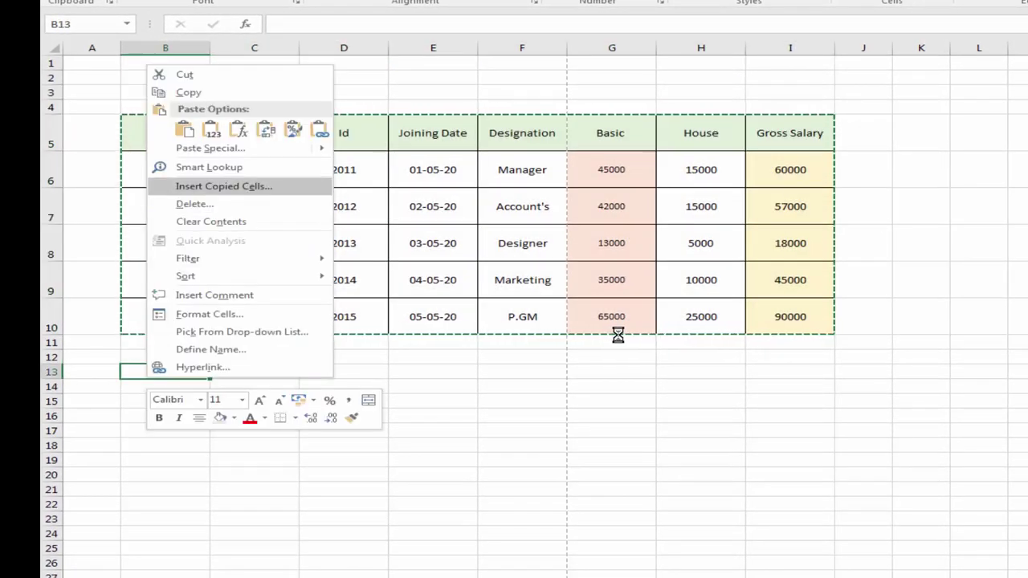
{"action": "key", "text": "Return"}
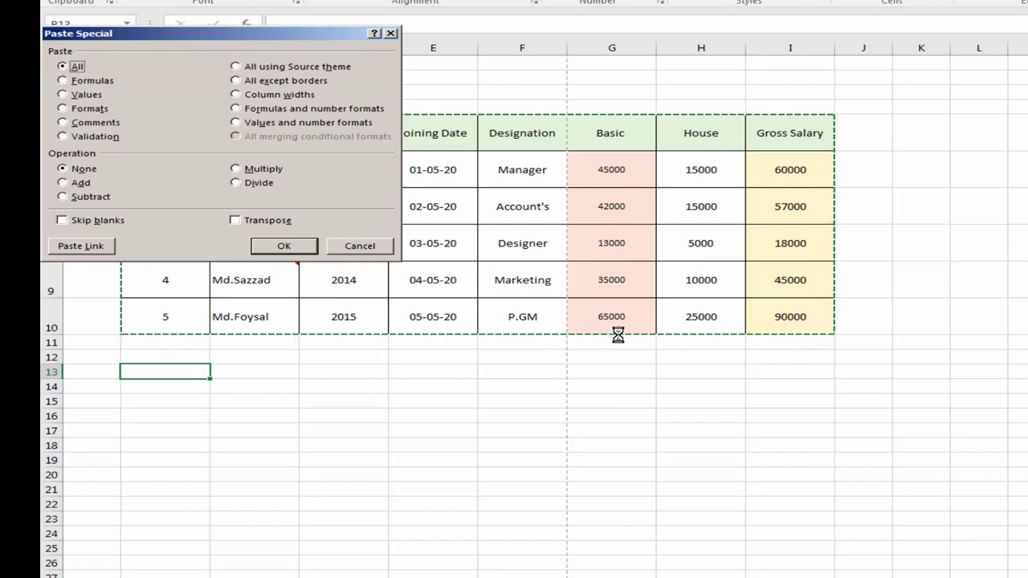
{"action": "key", "text": "alt+c"}
{"action": "key", "text": "Return"}
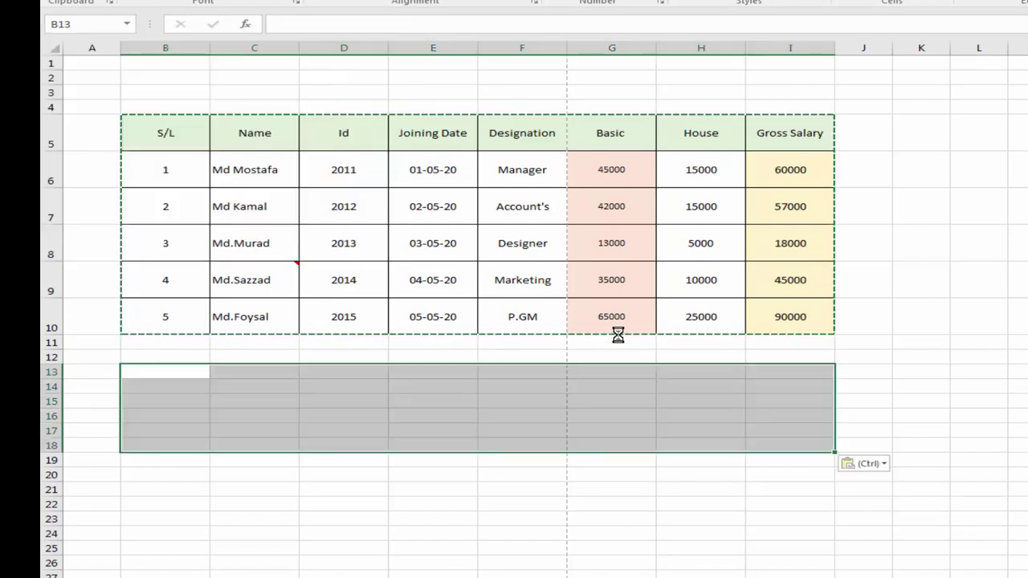
- Check the pasted comment near C17, end copy mode, and select the Name cells C6:C10
{"action": "left_click", "coordinate": [433, 533]}
{"action": "left_click", "coordinate": [254, 430]}
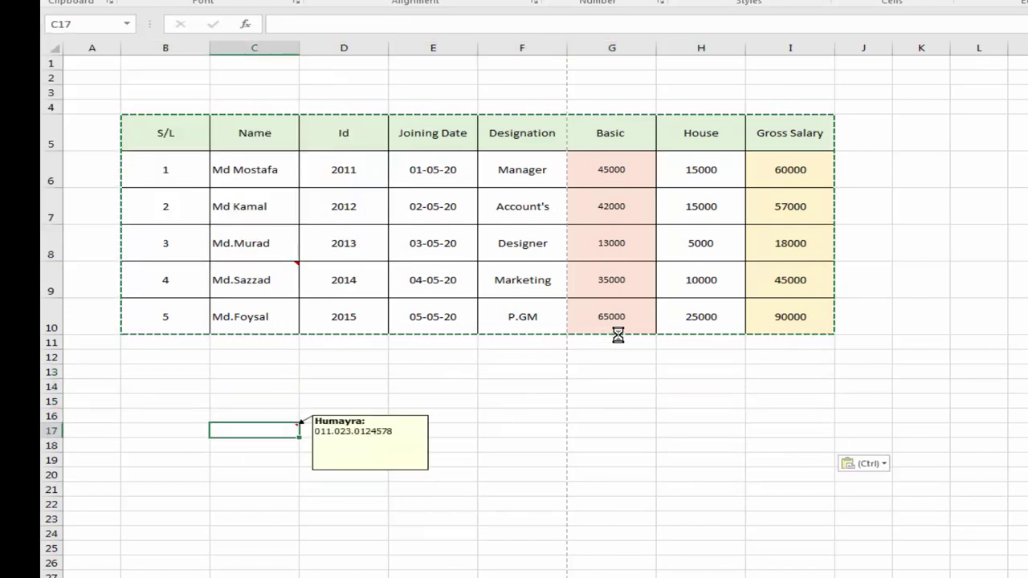
{"action": "left_click", "coordinate": [344, 386]}
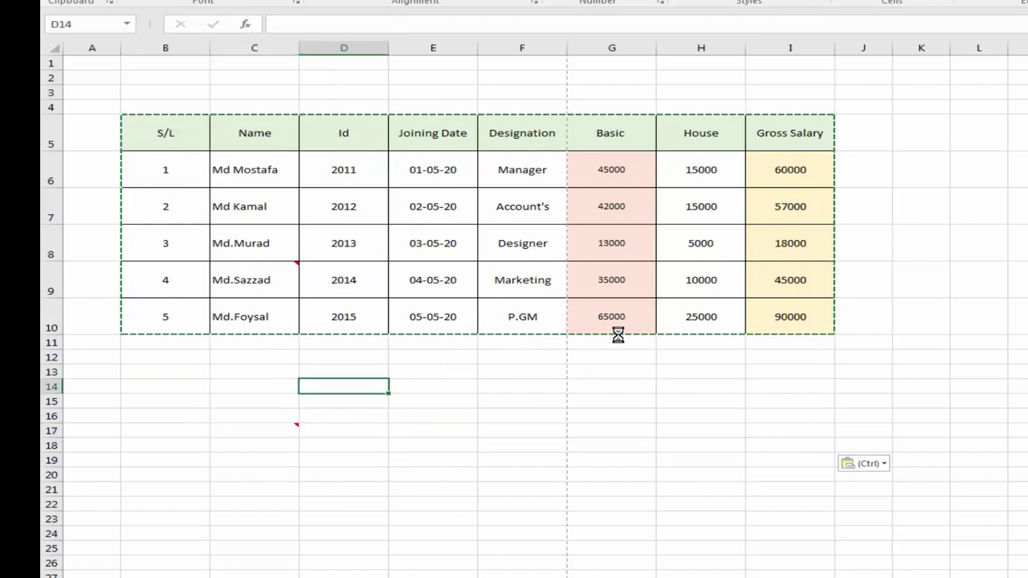
{"action": "left_click", "coordinate": [432, 386]}
{"action": "key", "text": "Escape"}
{"action": "left_click", "coordinate": [344, 372]}
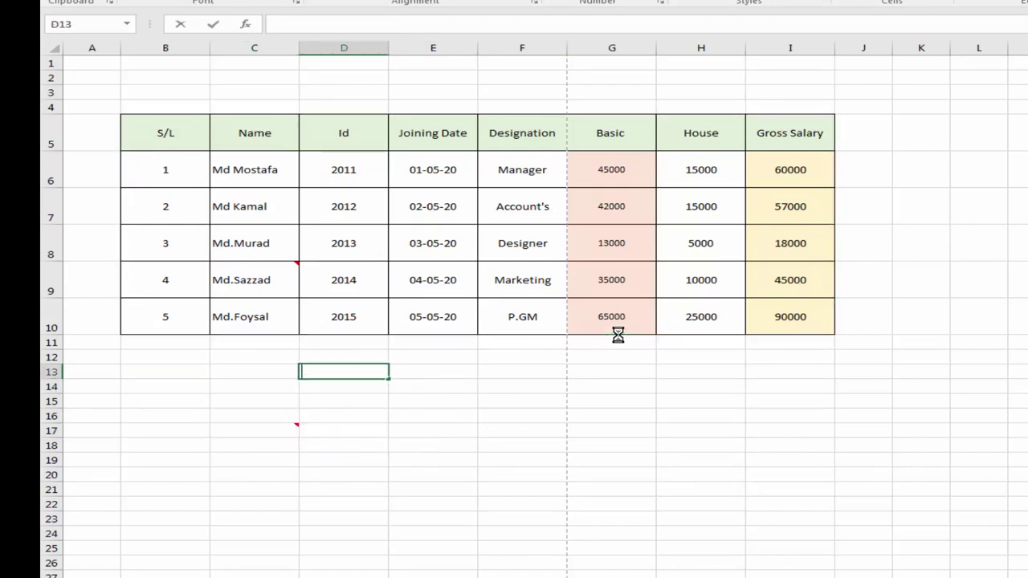
{"action": "left_click", "coordinate": [612, 416]}
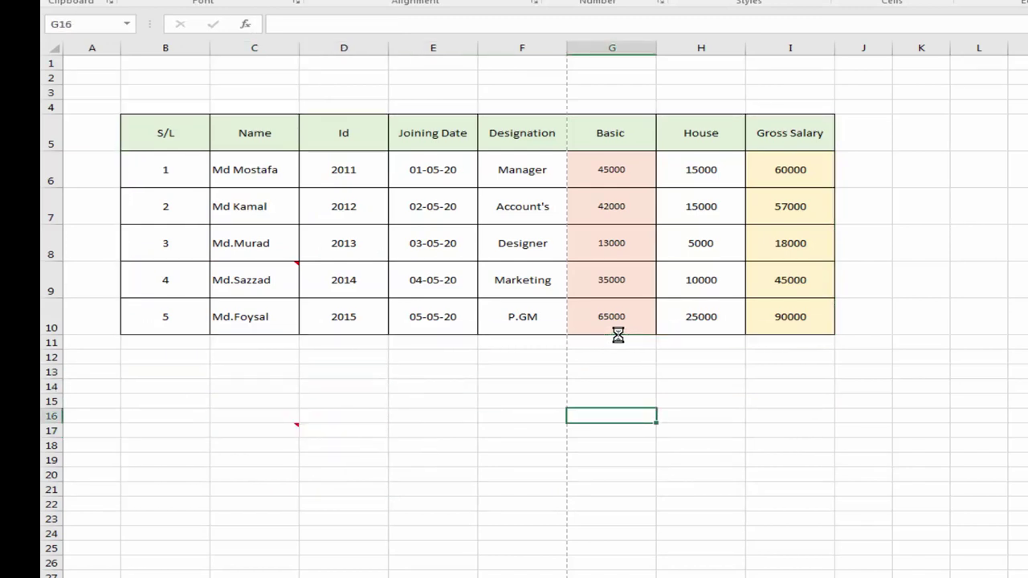
{"action": "left_click_drag", "start_coordinate": [254, 170], "coordinate": [254, 316]}
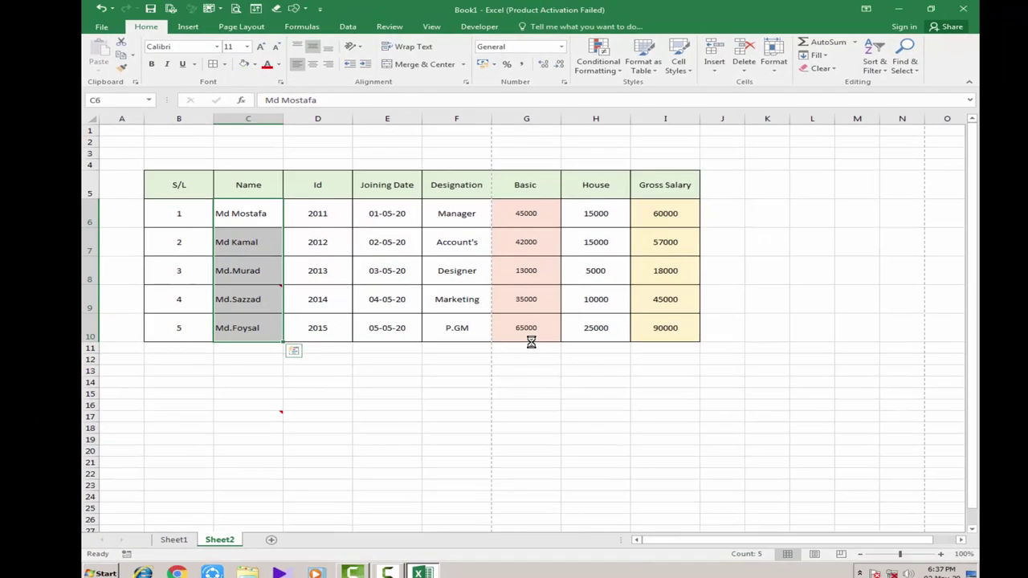
- In Data Validation, allow a List and type six comma-separated employee names as the source
{"action": "left_click", "coordinate": [431, 27]}
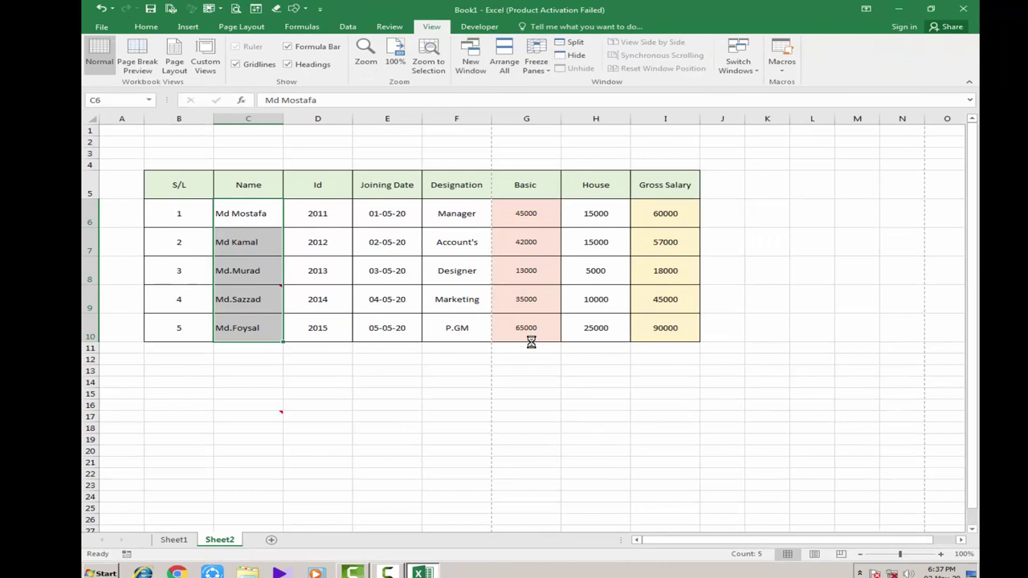
{"action": "left_click", "coordinate": [347, 27]}
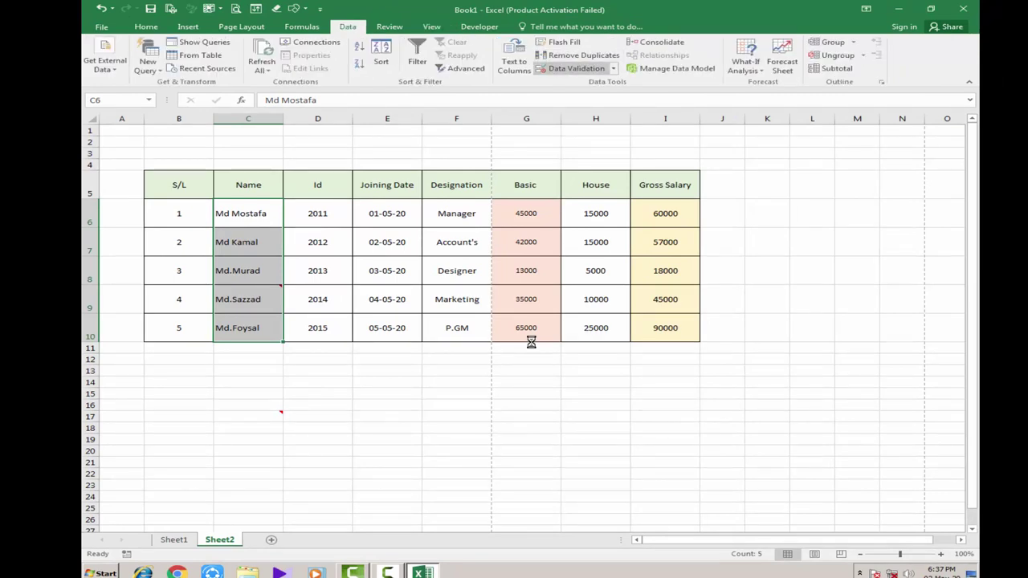
{"action": "left_click", "coordinate": [613, 68]}
{"action": "left_click", "coordinate": [567, 82]}
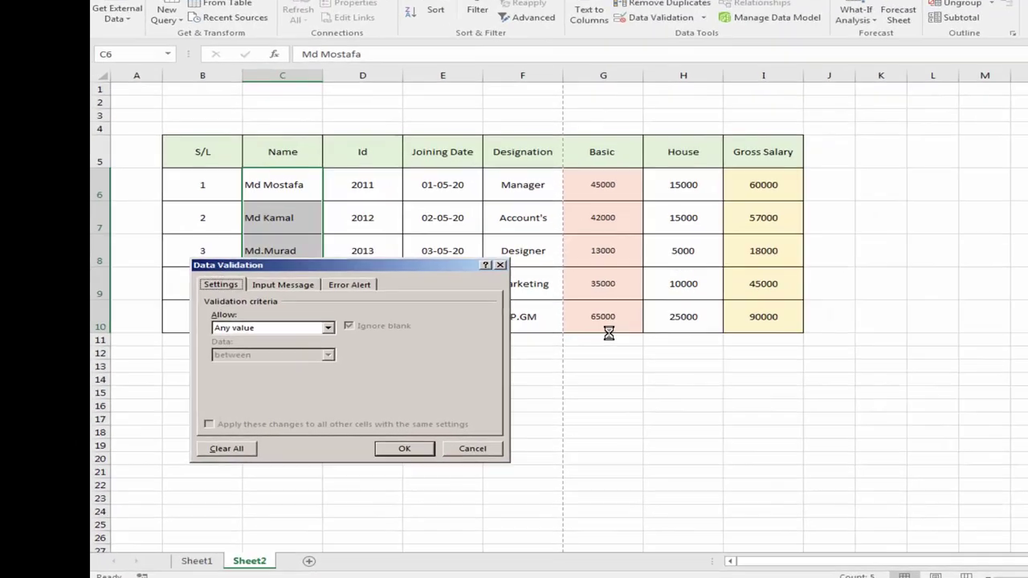
{"action": "left_click", "coordinate": [288, 338]}
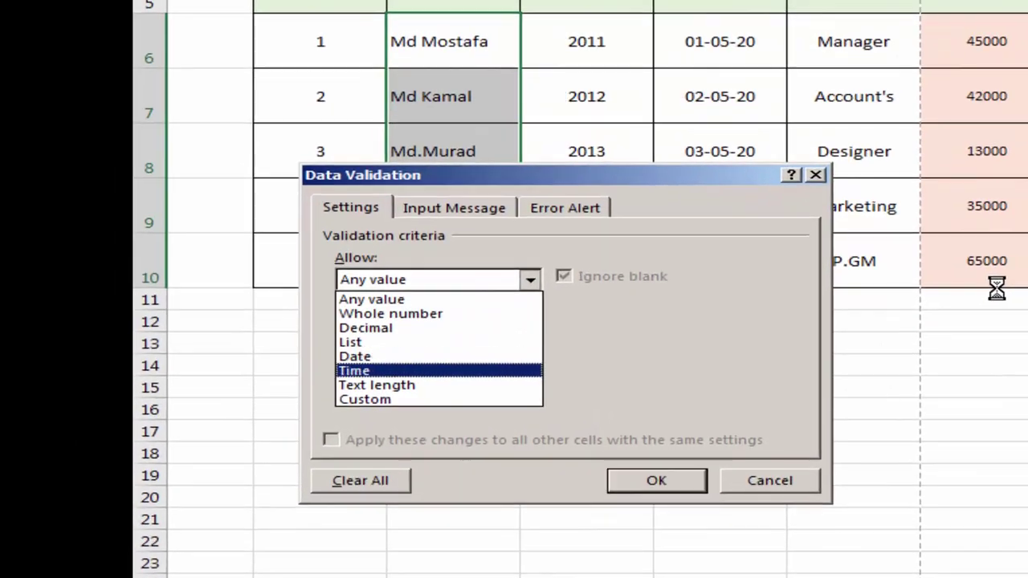
{"action": "key", "text": "Up"}
{"action": "key", "text": "Up"}
{"action": "key", "text": "Return"}
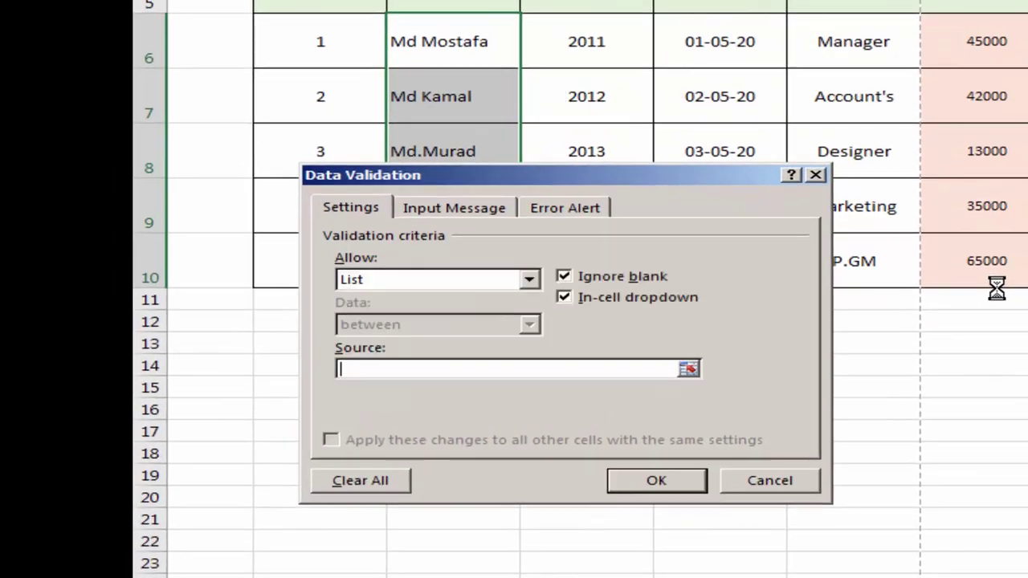
{"action": "type", "text": "Kamal,Mi"}
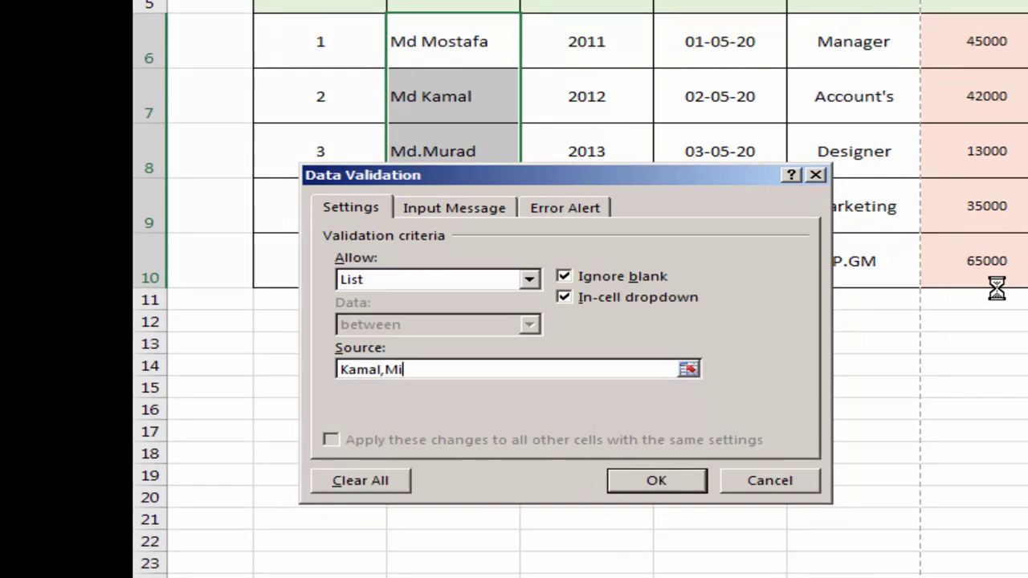
{"action": "type", "text": "zan,Ro"}
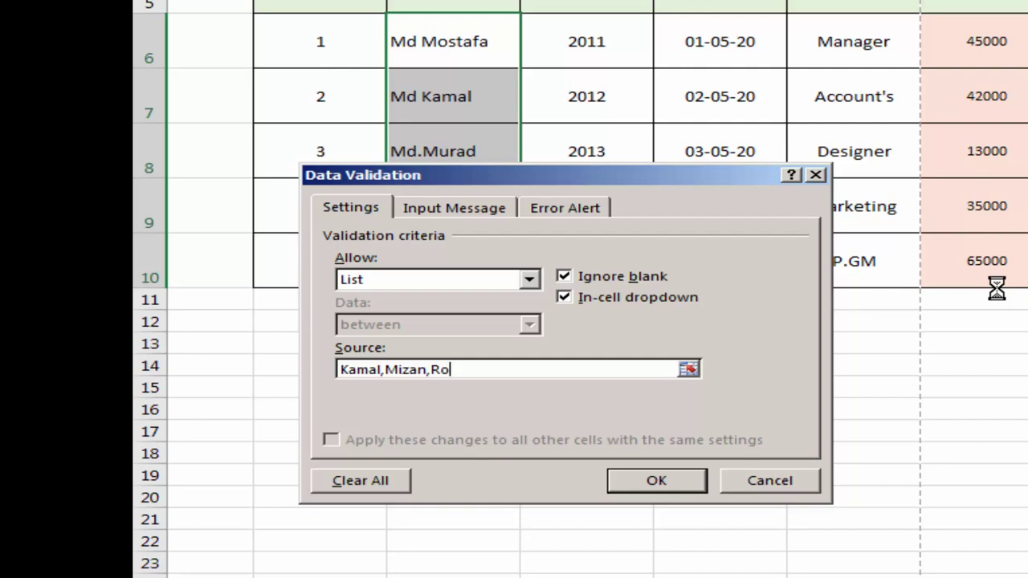
{"action": "type", "text": "ton,Juwel,Tare"}
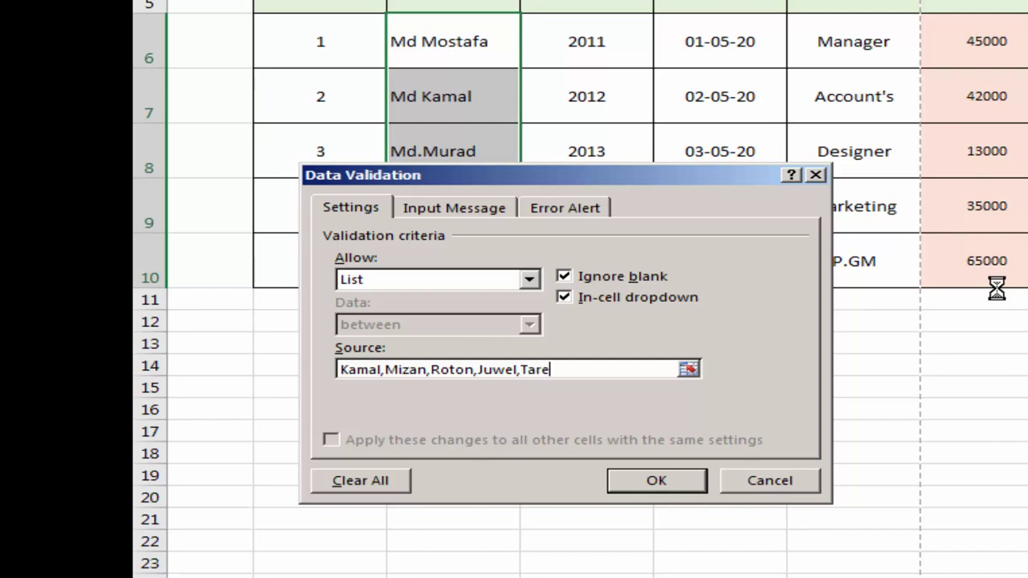
{"action": "type", "text": "k,Shamim"}
- Apply the list validation to the Name cells and check the new drop-downs in C6:C10
{"action": "left_click", "coordinate": [656, 480]}
{"action": "left_click", "coordinate": [586, 431]}
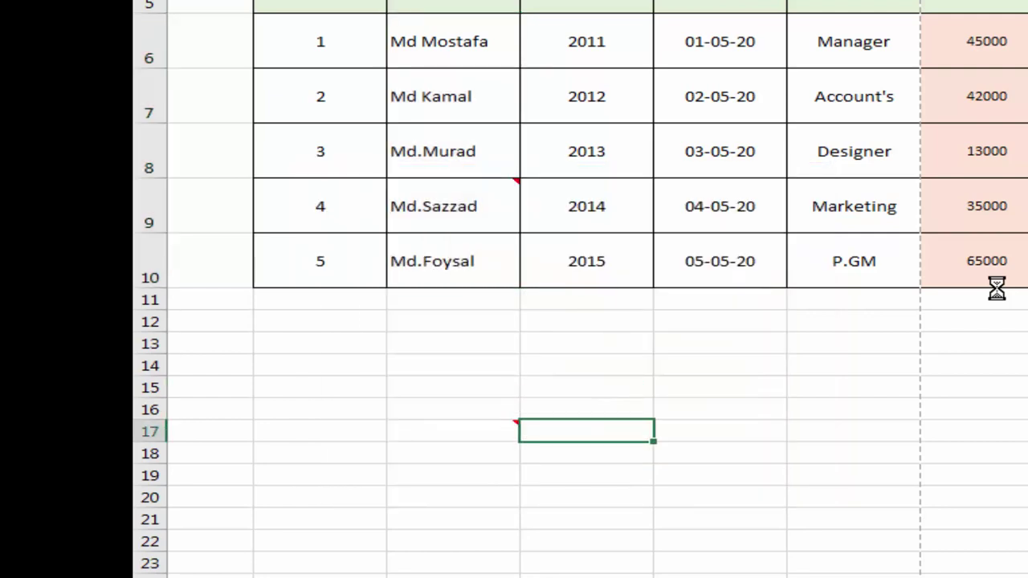
{"action": "left_click", "coordinate": [719, 408]}
{"action": "left_click", "coordinate": [453, 41]}
{"action": "left_click", "coordinate": [453, 96]}
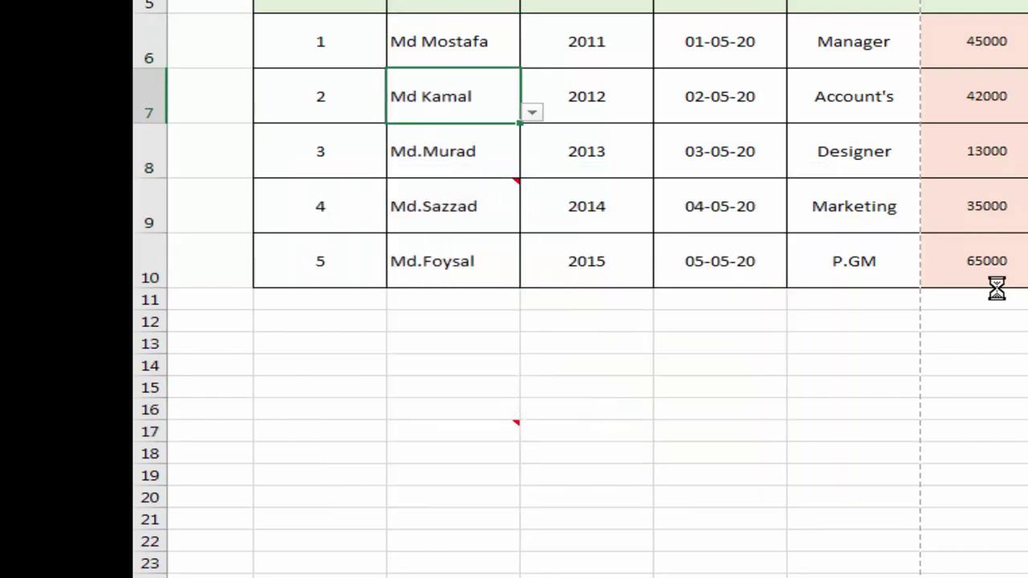
{"action": "left_click", "coordinate": [453, 206]}
{"action": "left_click", "coordinate": [453, 41]}
{"action": "left_click", "coordinate": [453, 151]}
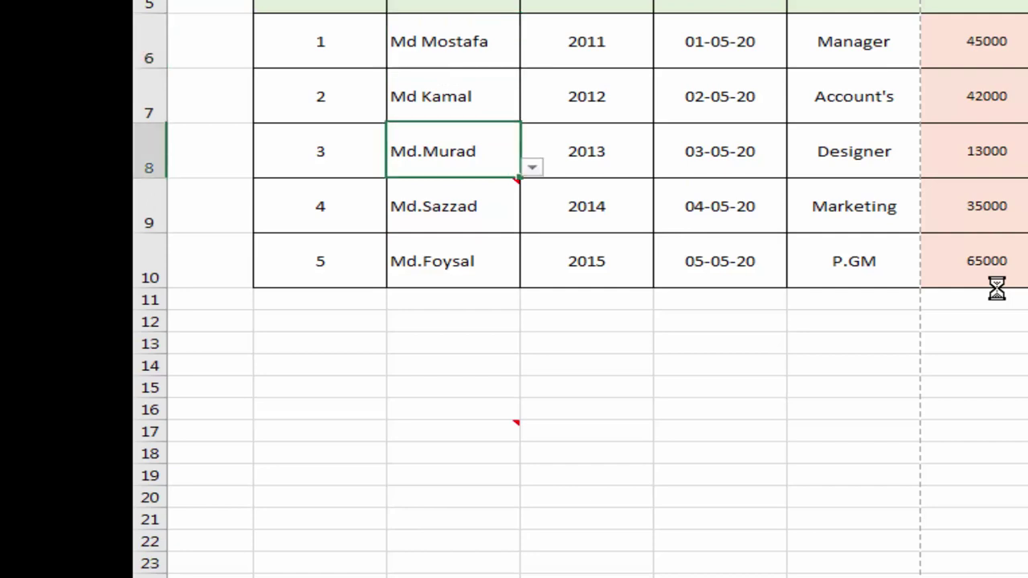
{"action": "left_click", "coordinate": [453, 206]}
{"action": "left_click", "coordinate": [453, 261]}
{"action": "left_click", "coordinate": [453, 344]}
{"action": "left_click", "coordinate": [453, 261]}
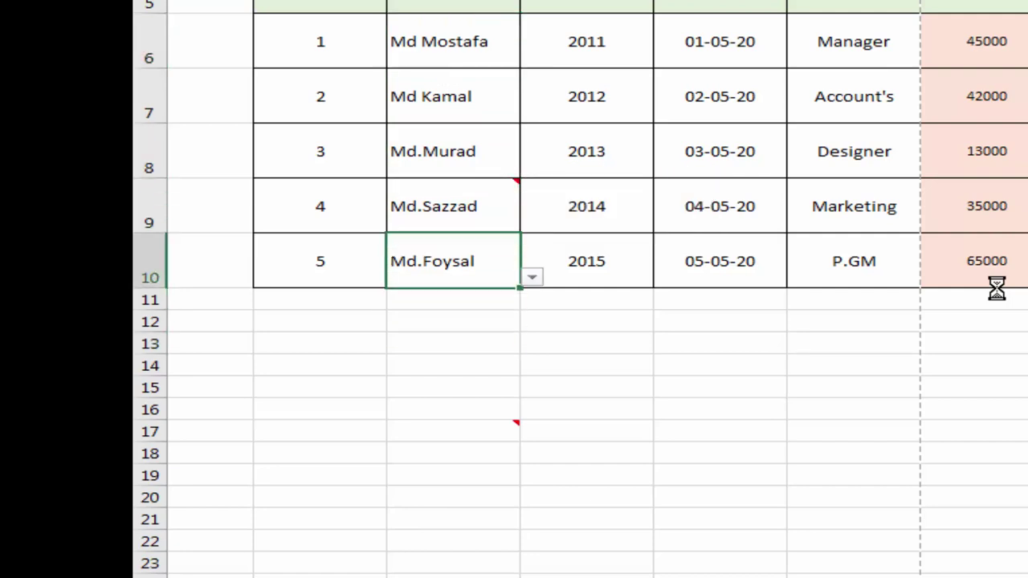
{"action": "left_click", "coordinate": [453, 96]}
{"action": "left_click", "coordinate": [453, 41]}
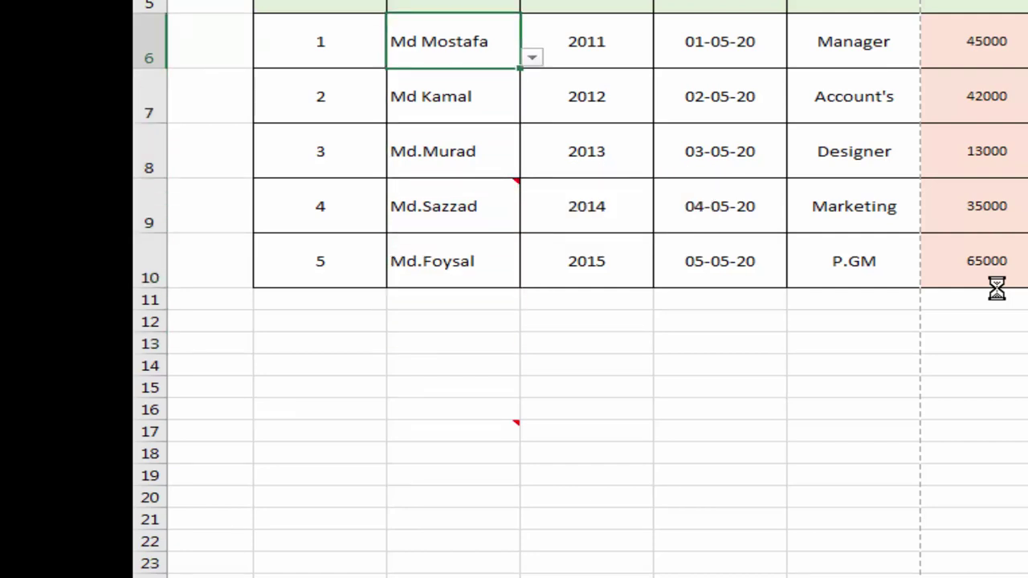
- Try picking names from the drop-down lists in C6, C7 and C8
{"action": "key", "text": "alt+Down"}
{"action": "key", "text": "Down"}
{"action": "key", "text": "Down"}
{"action": "key", "text": "Down"}
{"action": "key", "text": "Down"}
{"action": "key", "text": "Return"}
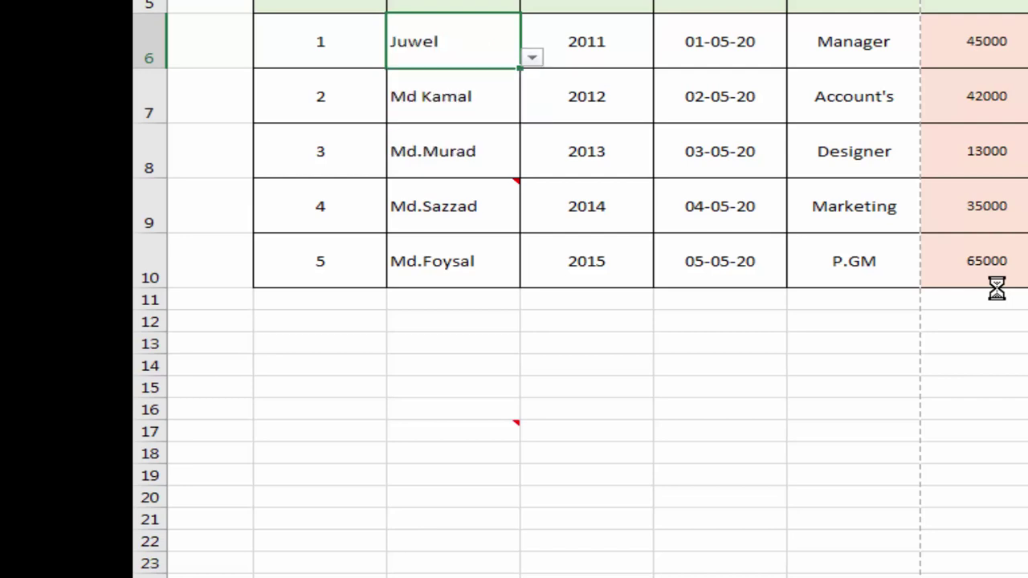
{"action": "key", "text": "Down"}
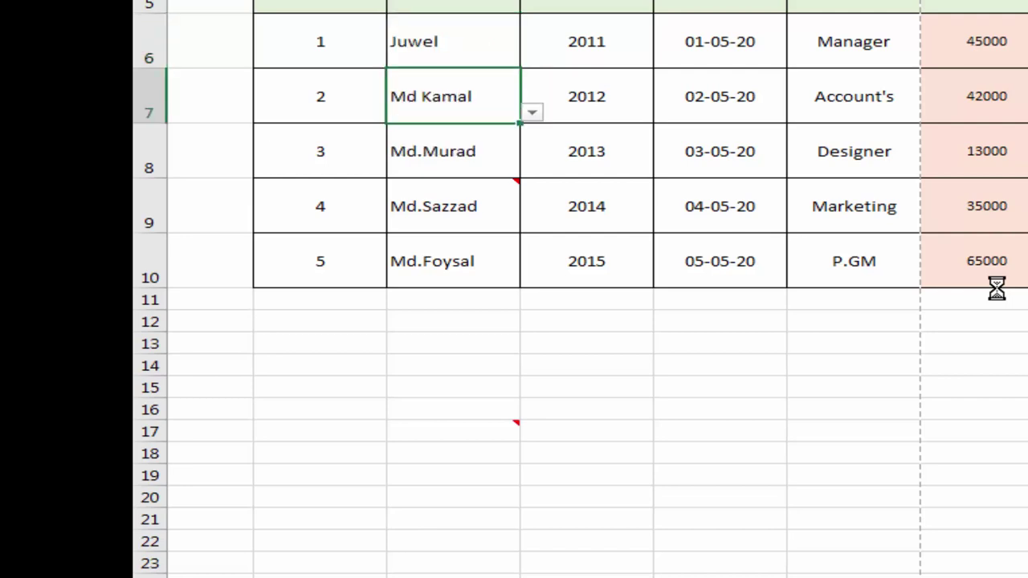
{"action": "key", "text": "alt+Down"}
{"action": "key", "text": "Down"}
{"action": "key", "text": "Down"}
{"action": "key", "text": "Down"}
{"action": "key", "text": "Down"}
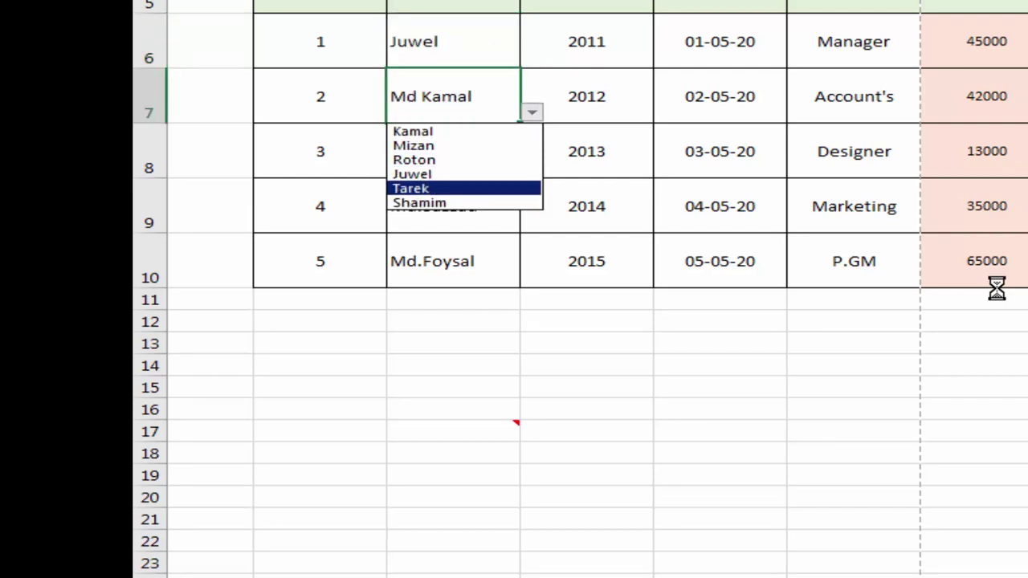
{"action": "key", "text": "Return"}
{"action": "key", "text": "Down"}
{"action": "key", "text": "alt+Down"}
{"action": "key", "text": "Down"}
{"action": "key", "text": "Down"}
{"action": "key", "text": "Down"}
{"action": "key", "text": "Down"}
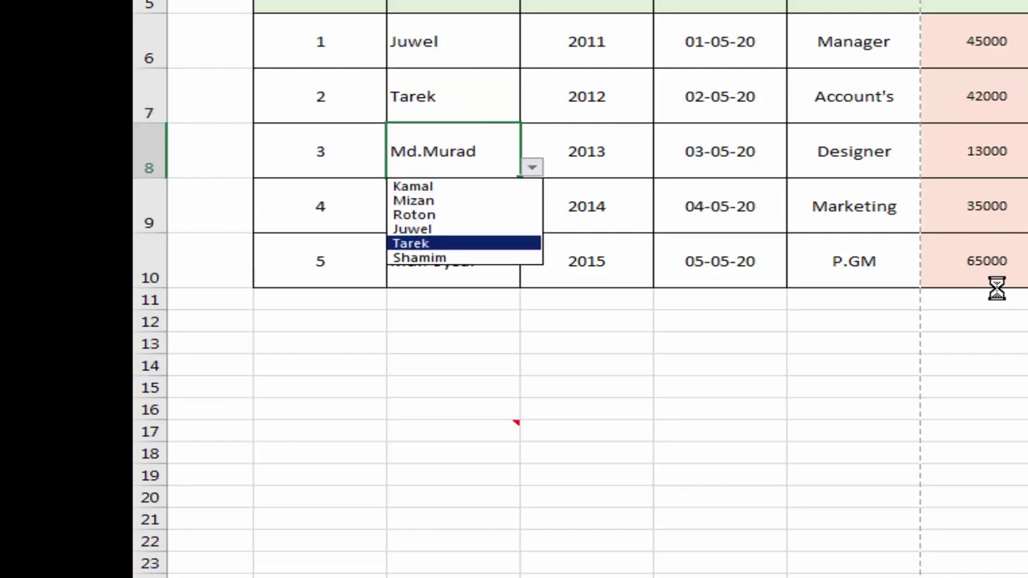
{"action": "key", "text": "Down"}
{"action": "key", "text": "Return"}
{"action": "left_click", "coordinate": [586, 366]}
{"action": "left_click", "coordinate": [453, 41]}
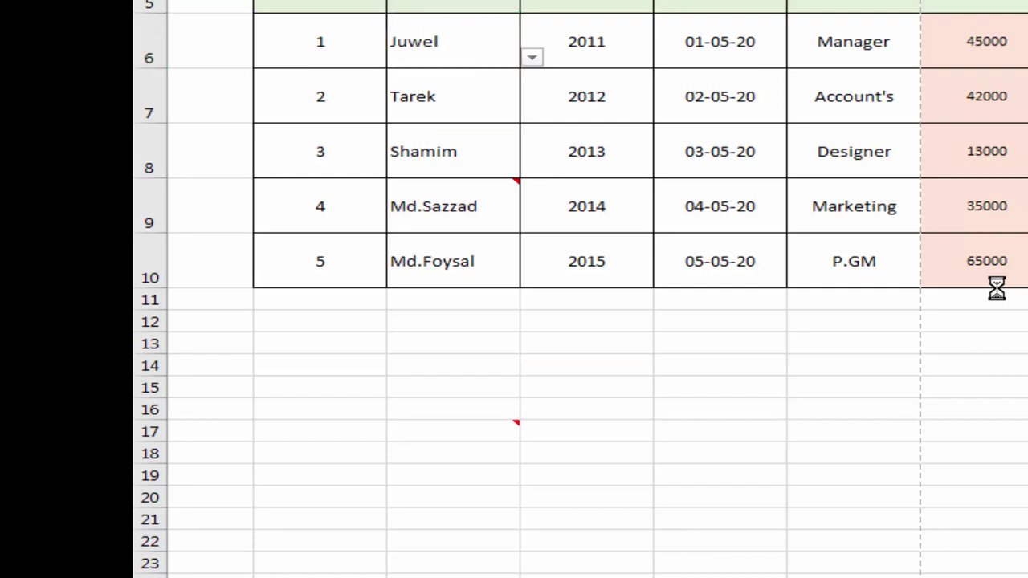
- Choose Roton for C8 and Shamim for C9 from their name drop-downs
{"action": "key", "text": "Down"}
{"action": "key", "text": "Down"}
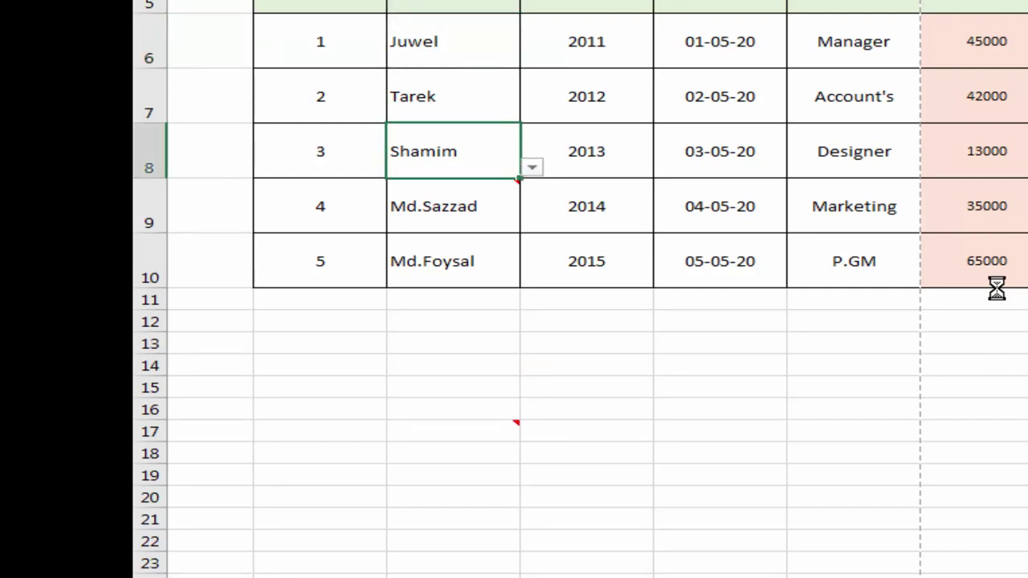
{"action": "key", "text": "alt+Down"}
{"action": "key", "text": "Up"}
{"action": "key", "text": "Up"}
{"action": "key", "text": "Up"}
{"action": "key", "text": "Return"}
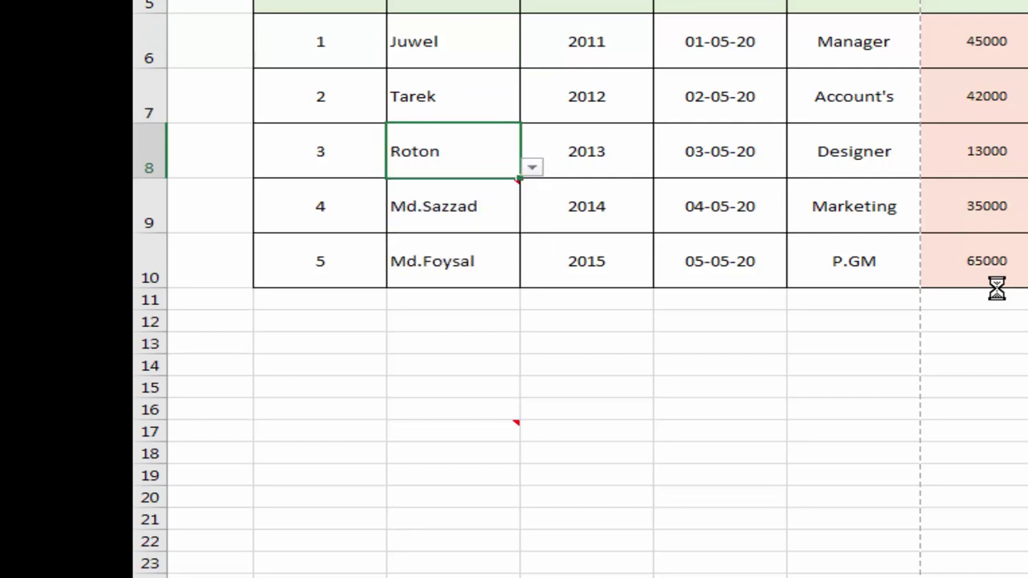
{"action": "key", "text": "Down"}
{"action": "key", "text": "alt+Down"}
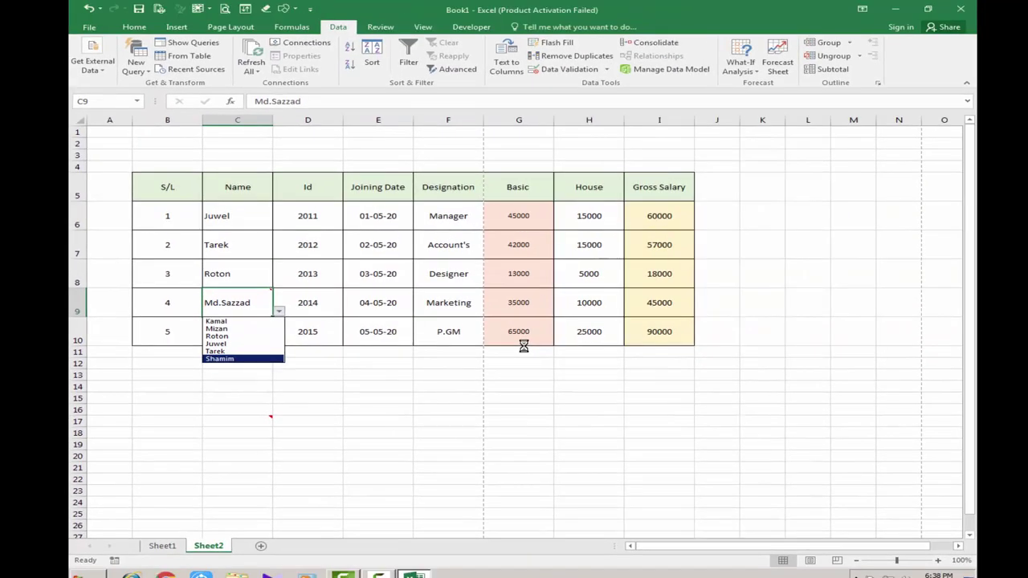
{"action": "key", "text": "Return"}
{"action": "key", "text": "Down"}
{"action": "key", "text": "Down"}
{"action": "key", "text": "Down"}
{"action": "key", "text": "Down"}
{"action": "key", "text": "Down"}
{"action": "key", "text": "Right"}
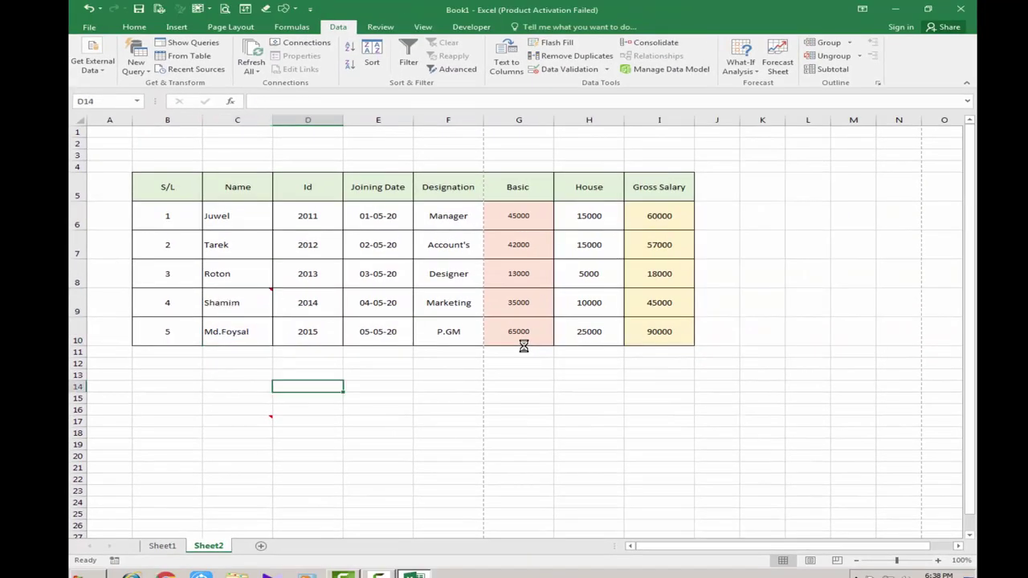
- Copy B5:I10 and Paste Special only its Validation rules into B12
{"action": "left_click_drag", "start_coordinate": [167, 186], "coordinate": [658, 331]}
{"action": "key", "text": "ctrl+c"}
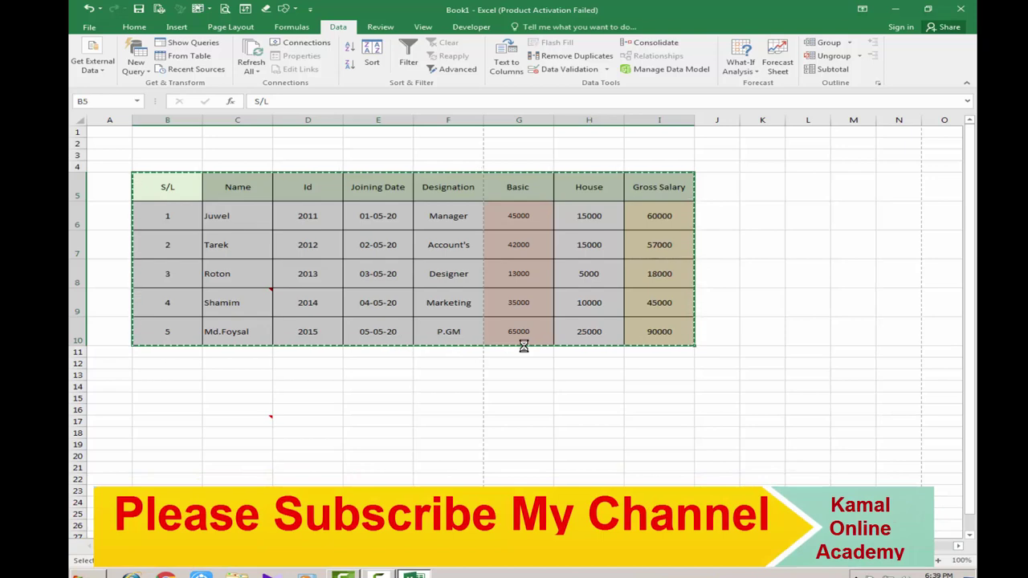
{"action": "right_click", "coordinate": [160, 365]}
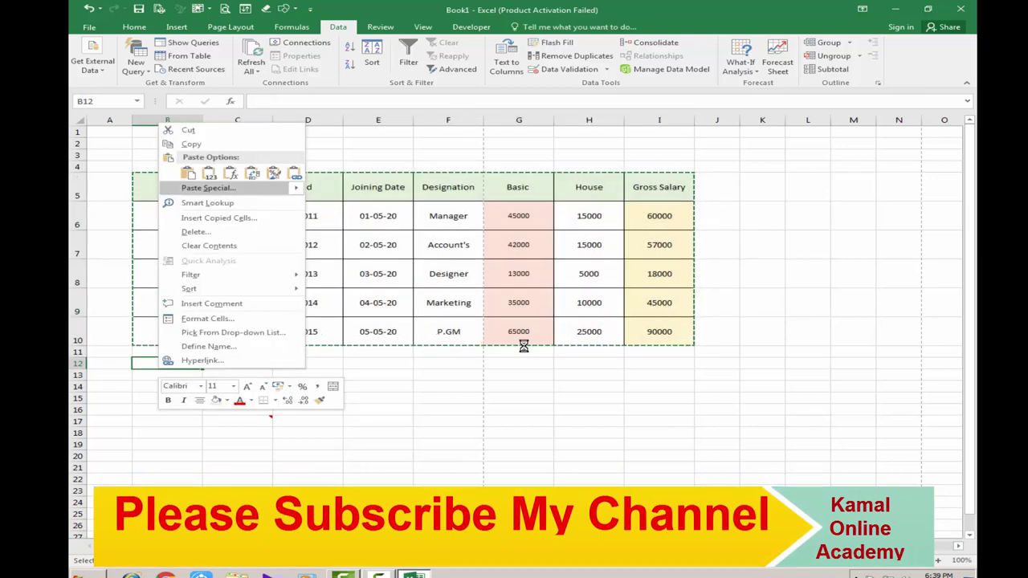
{"action": "key", "text": "Return"}
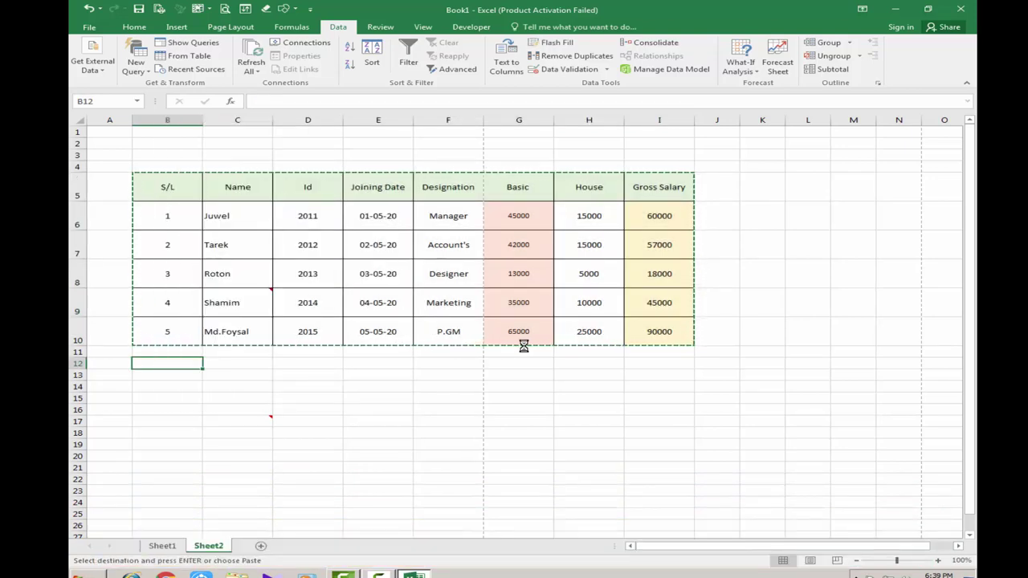
{"action": "key", "text": "n"}
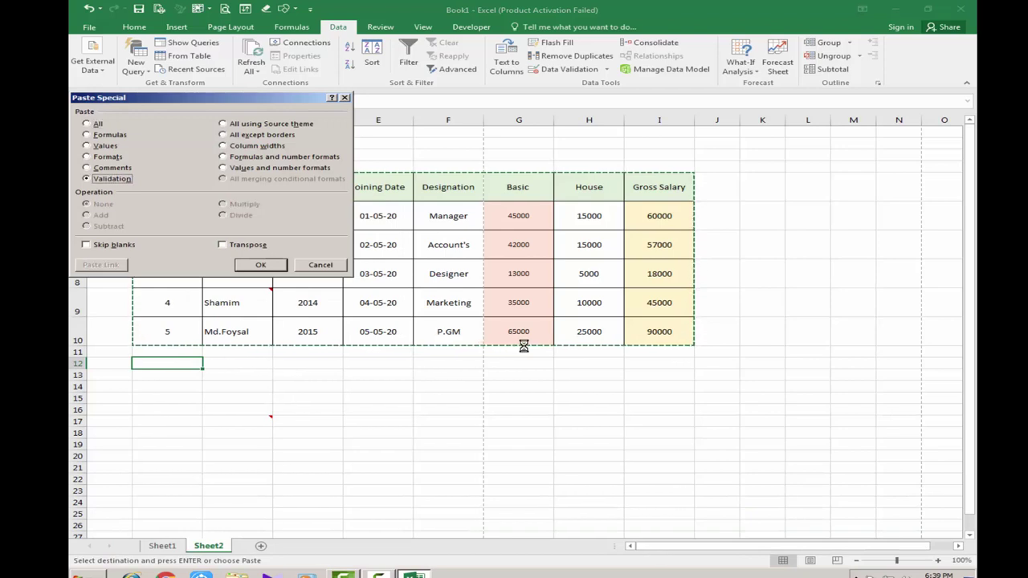
{"action": "key", "text": "Return"}
{"action": "left_click", "coordinate": [377, 468]}
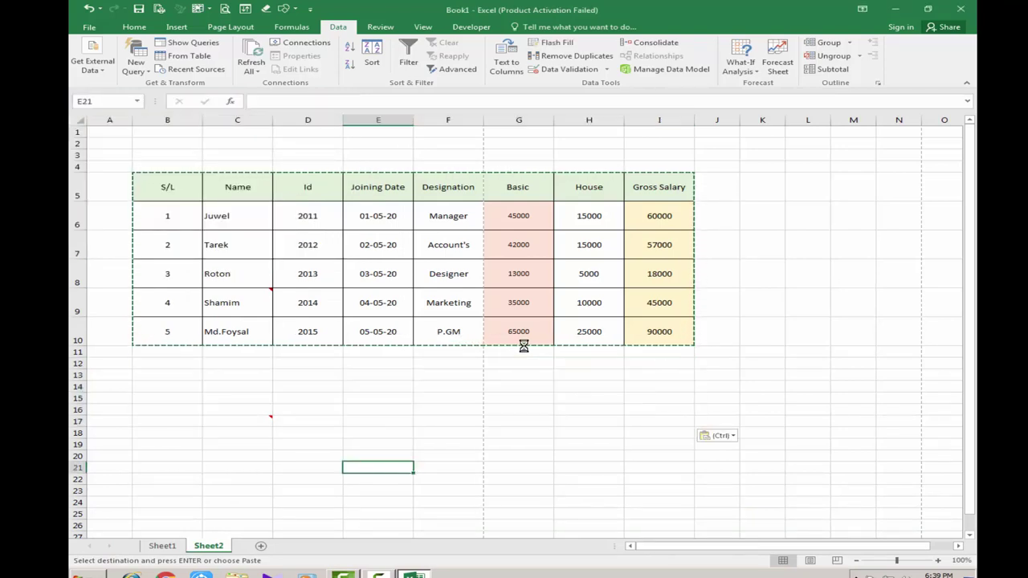
- Choose Juwel from the pasted name drop-down in C13 and C17
{"action": "left_click", "coordinate": [236, 374]}
{"action": "left_click", "coordinate": [278, 374]}
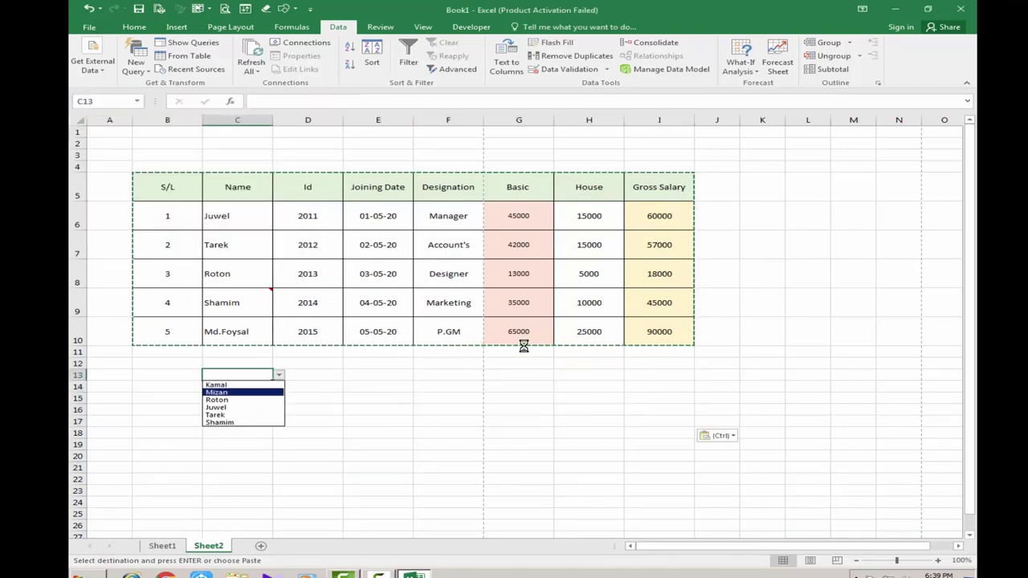
{"action": "left_click", "coordinate": [217, 392]}
{"action": "left_click", "coordinate": [237, 421]}
{"action": "left_click", "coordinate": [237, 502]}
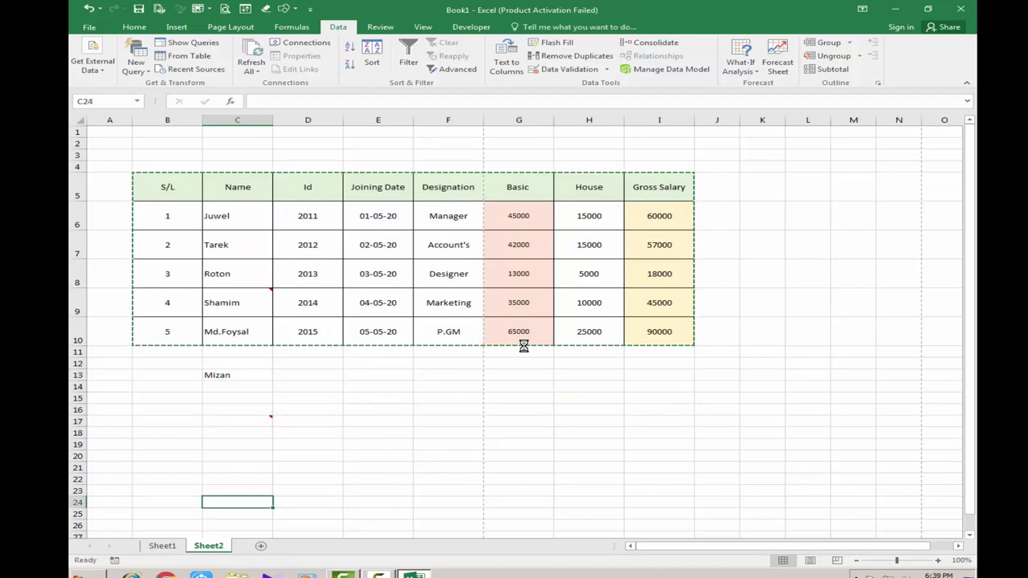
{"action": "left_click", "coordinate": [237, 410]}
{"action": "left_click", "coordinate": [237, 375]}
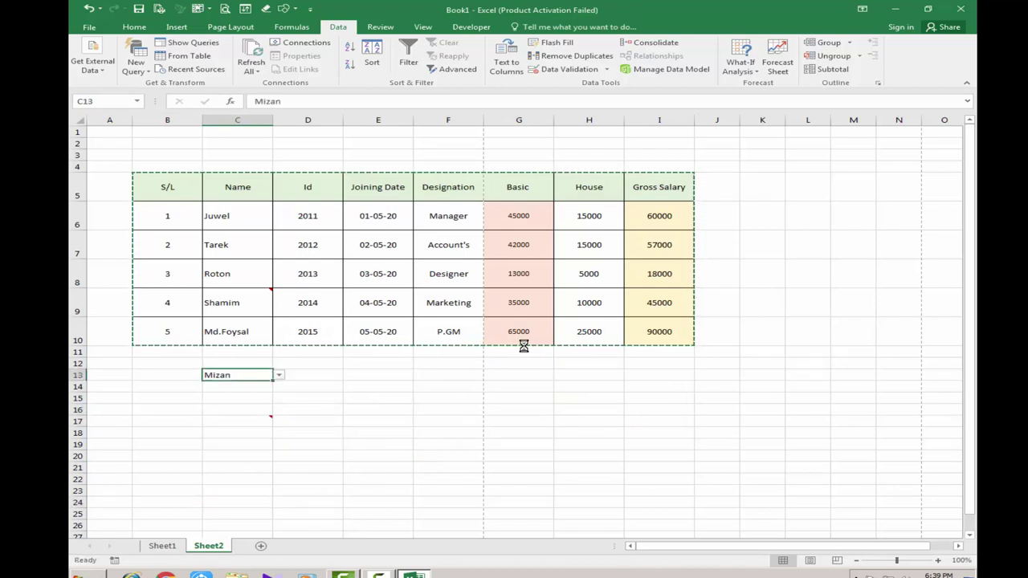
{"action": "left_click", "coordinate": [279, 375]}
{"action": "left_click", "coordinate": [217, 386]}
{"action": "left_click", "coordinate": [237, 421]}
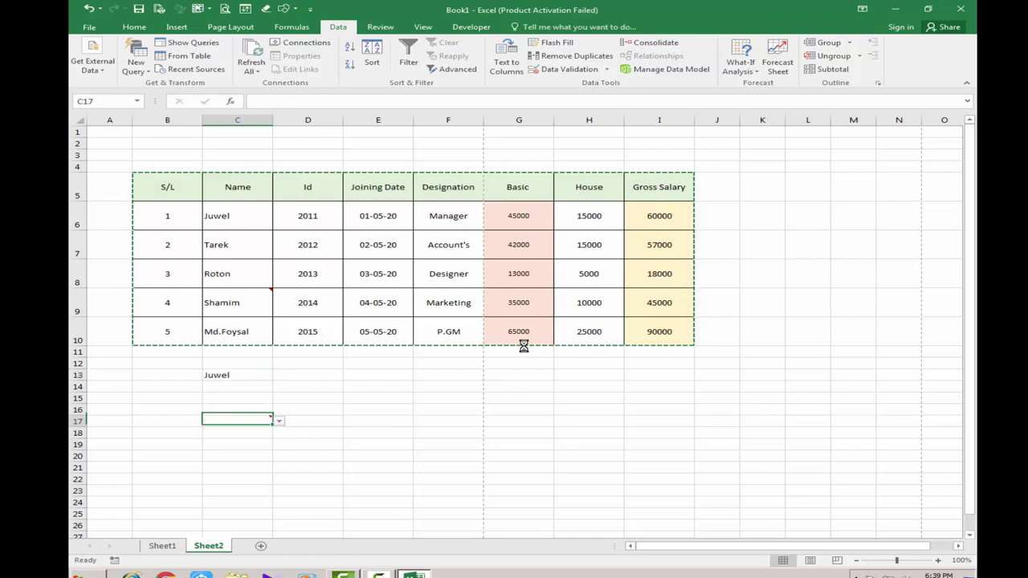
{"action": "left_click", "coordinate": [278, 421]}
{"action": "left_click", "coordinate": [217, 431]}
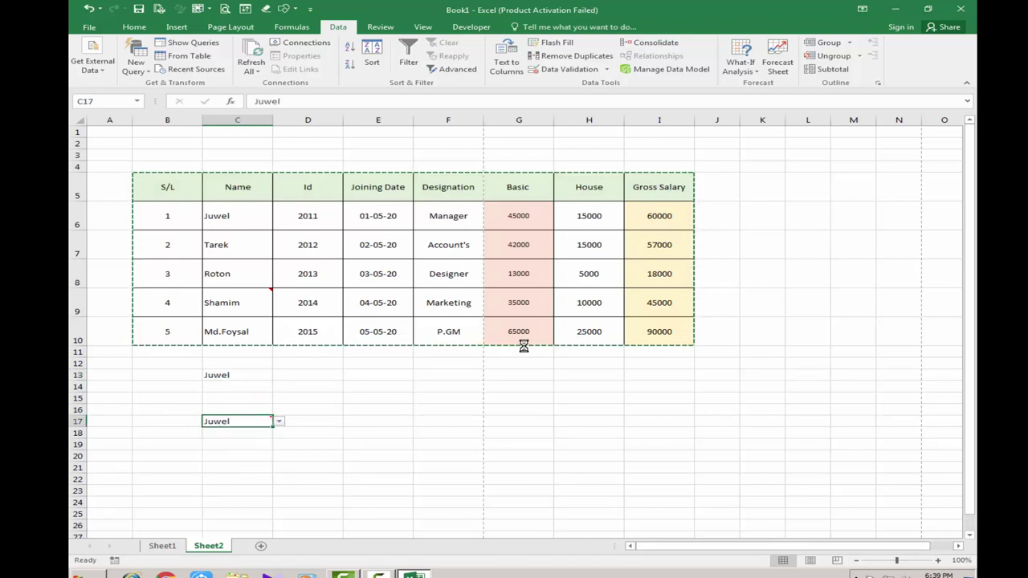
- Select cells around C15–C17 and open, then dismiss, the cell context menu
{"action": "left_click", "coordinate": [237, 397]}
{"action": "left_click", "coordinate": [237, 421]}
{"action": "left_click", "coordinate": [236, 410]}
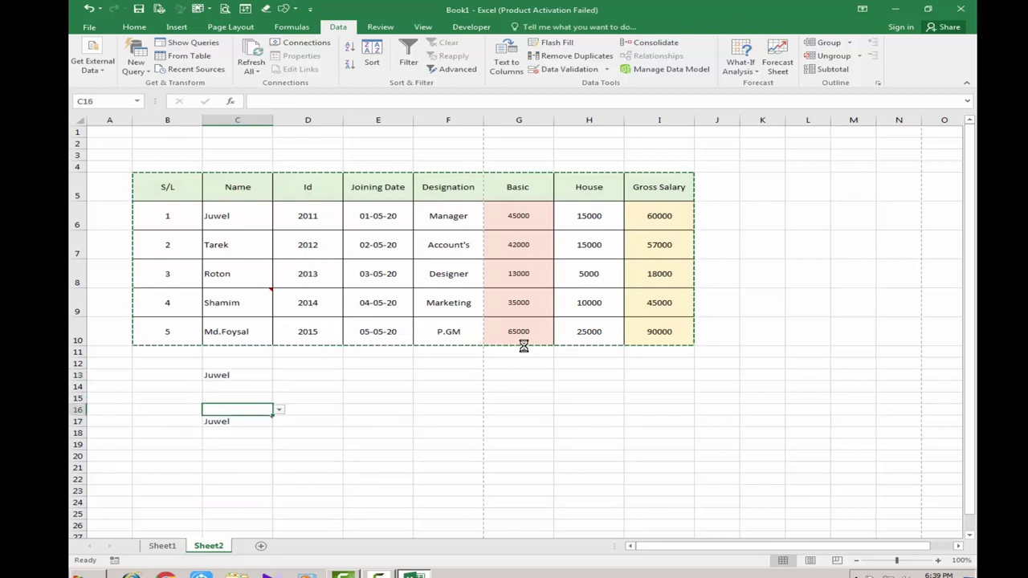
{"action": "left_click", "coordinate": [236, 421]}
{"action": "right_click", "coordinate": [259, 424]}
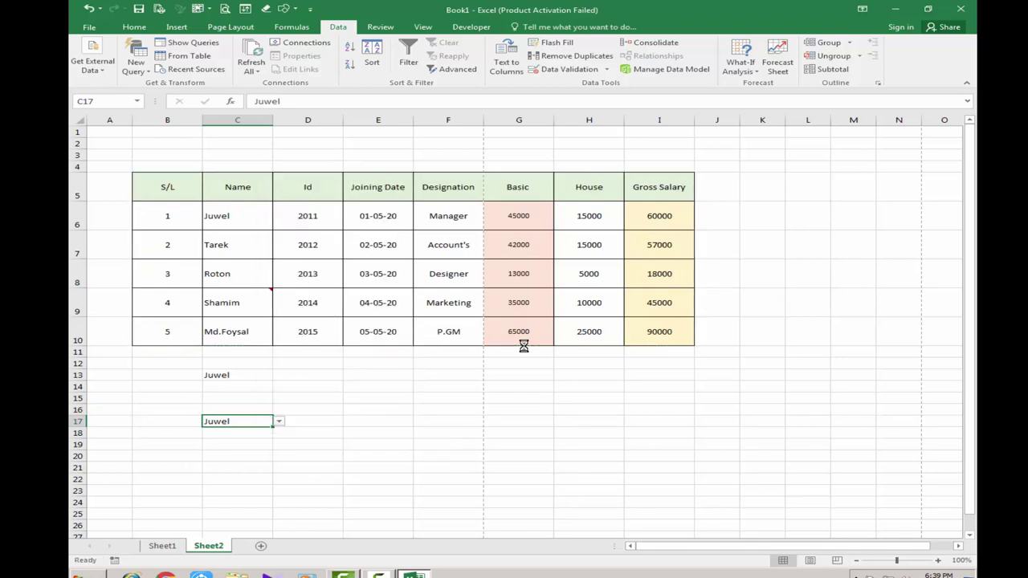
{"action": "left_click", "coordinate": [518, 432]}
{"action": "right_click", "coordinate": [269, 303]}
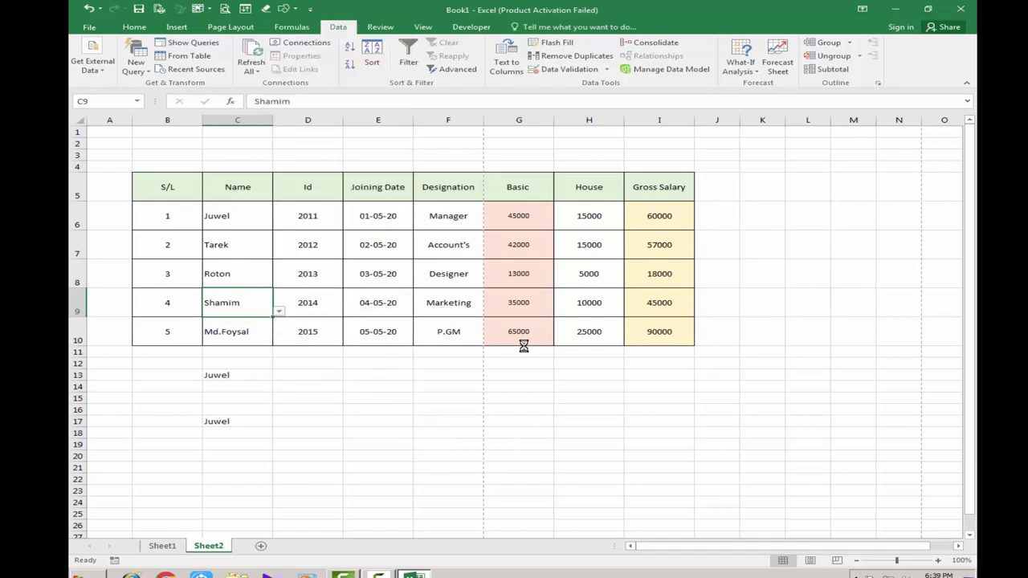
{"action": "left_click", "coordinate": [448, 438]}
- Pick Roton for C15 from its drop-down, then select rows 12–19
{"action": "left_click", "coordinate": [237, 421]}
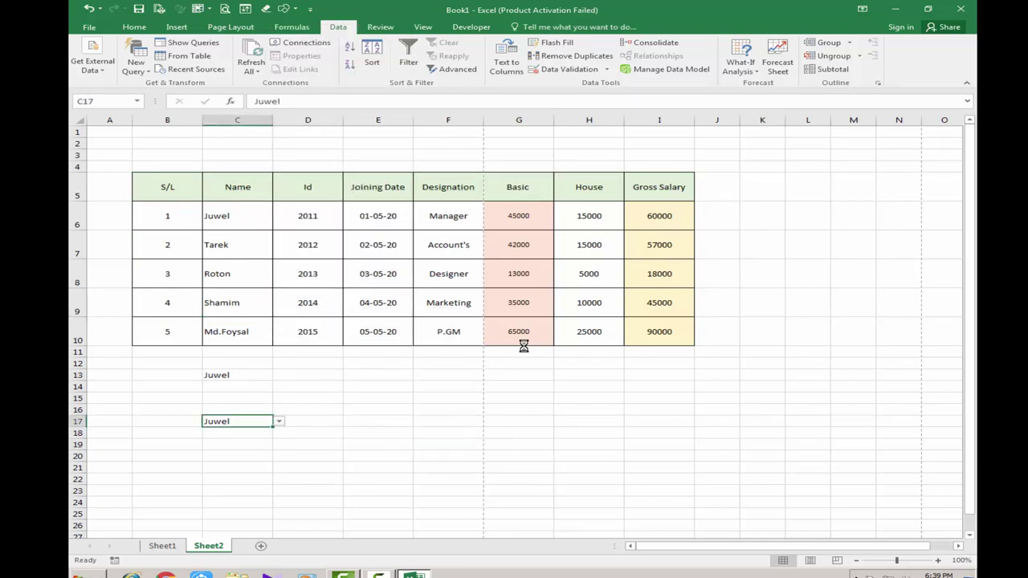
{"action": "key", "text": "Up"}
{"action": "key", "text": "Up"}
{"action": "key", "text": "alt+Down"}
{"action": "key", "text": "Down"}
{"action": "key", "text": "Down"}
{"action": "key", "text": "Return"}
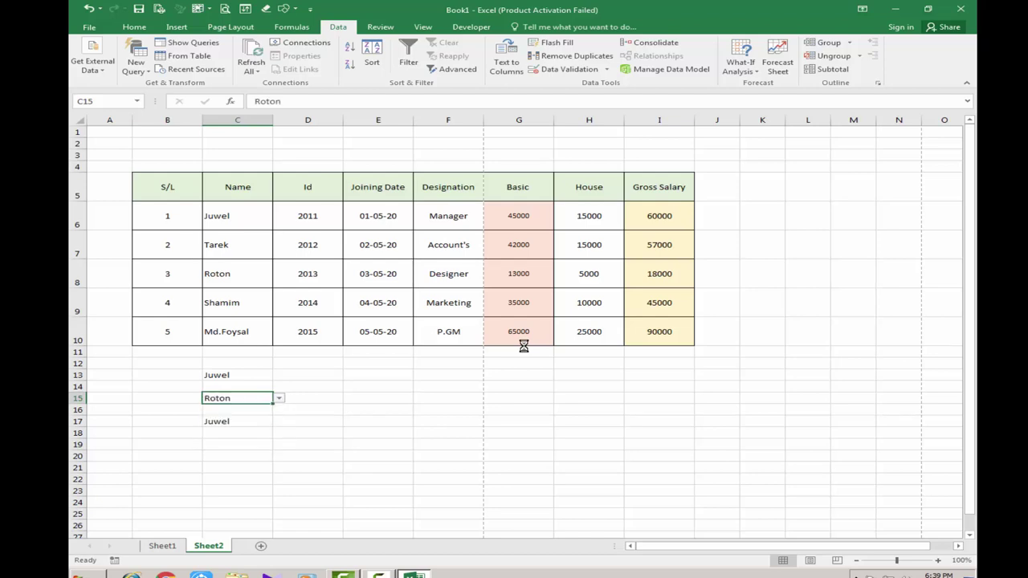
{"action": "key", "text": "Down"}
{"action": "key", "text": "Down"}
{"action": "key", "text": "Right"}
{"action": "key", "text": "Right"}
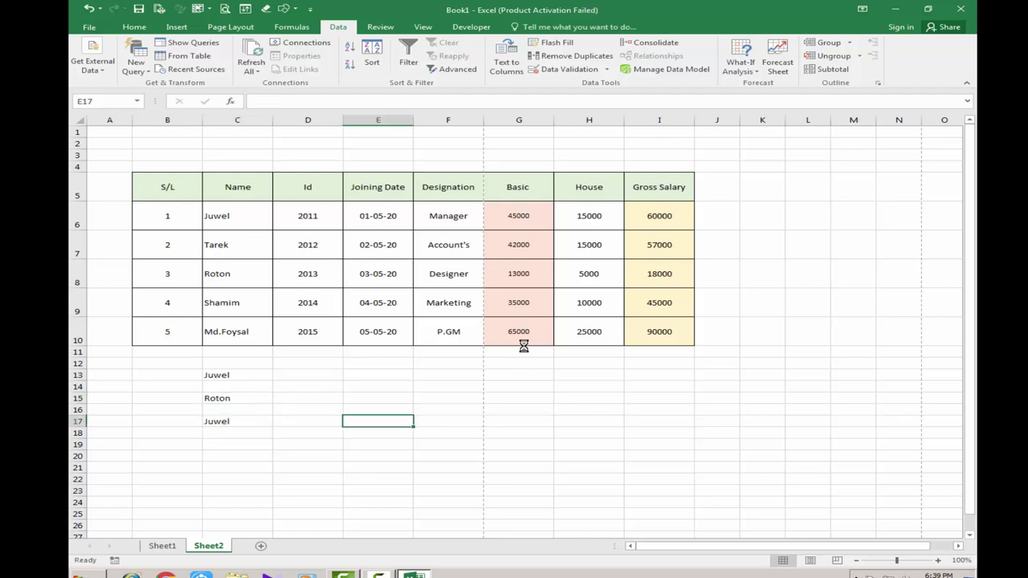
{"action": "left_click_drag", "start_coordinate": [77, 363], "coordinate": [77, 444]}
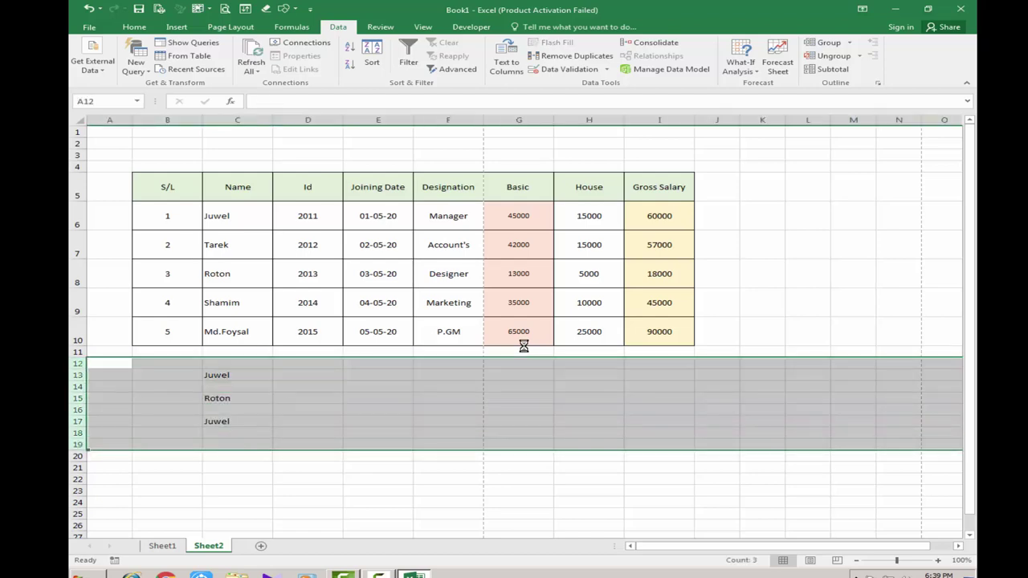
- Reselect the name cells C6:C10 and the header row B5:I5 after emptying the rows below
{"action": "left_click", "coordinate": [308, 397]}
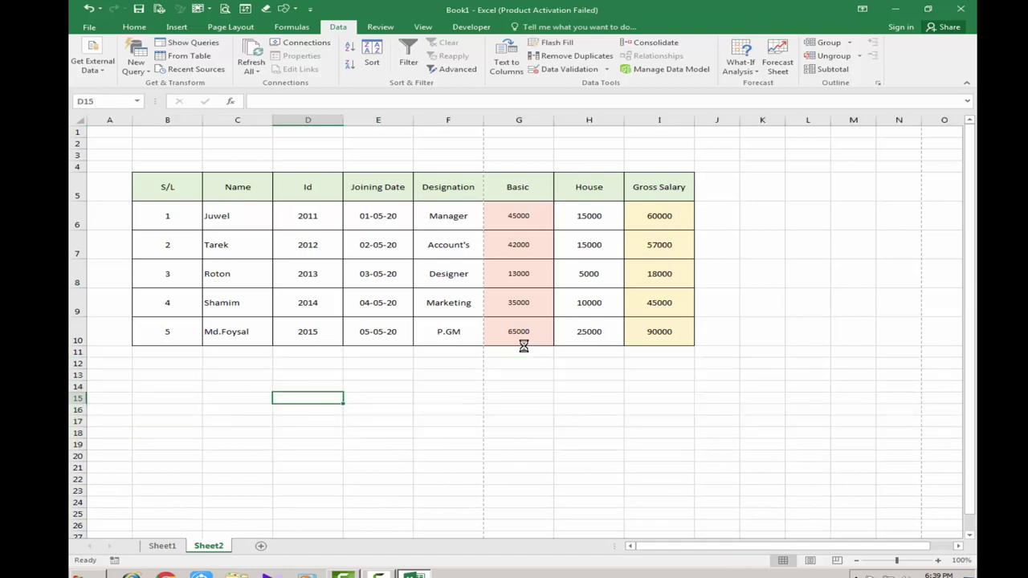
{"action": "left_click_drag", "start_coordinate": [238, 215], "coordinate": [238, 331]}
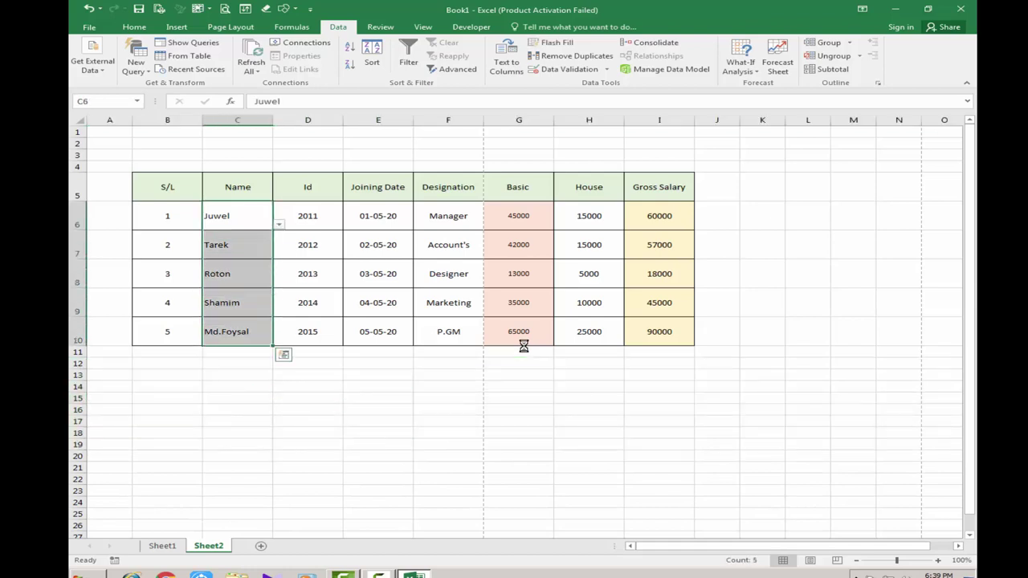
{"action": "left_click_drag", "start_coordinate": [167, 187], "coordinate": [659, 187]}
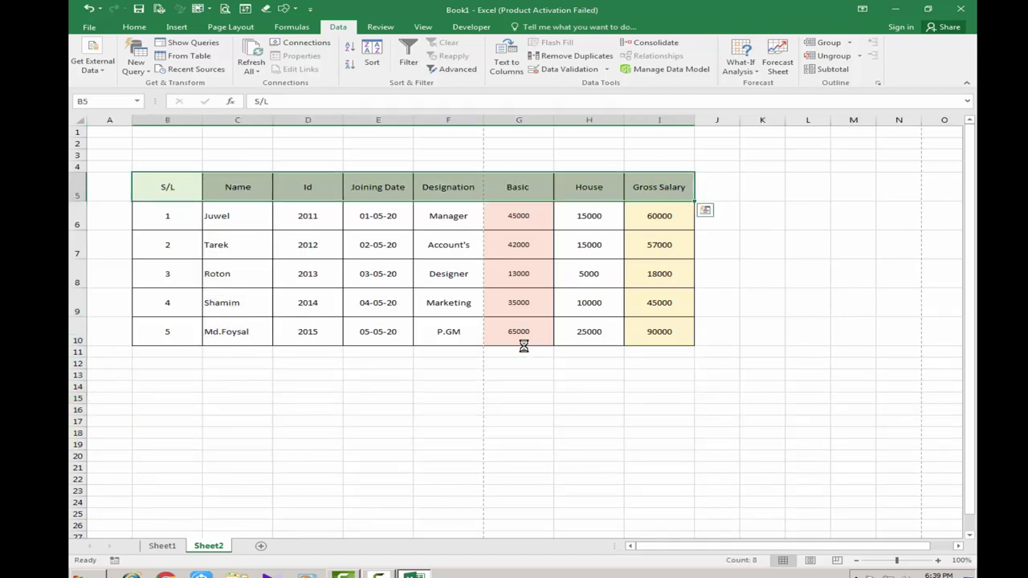
{"action": "left_click_drag", "start_coordinate": [238, 215], "coordinate": [237, 330]}
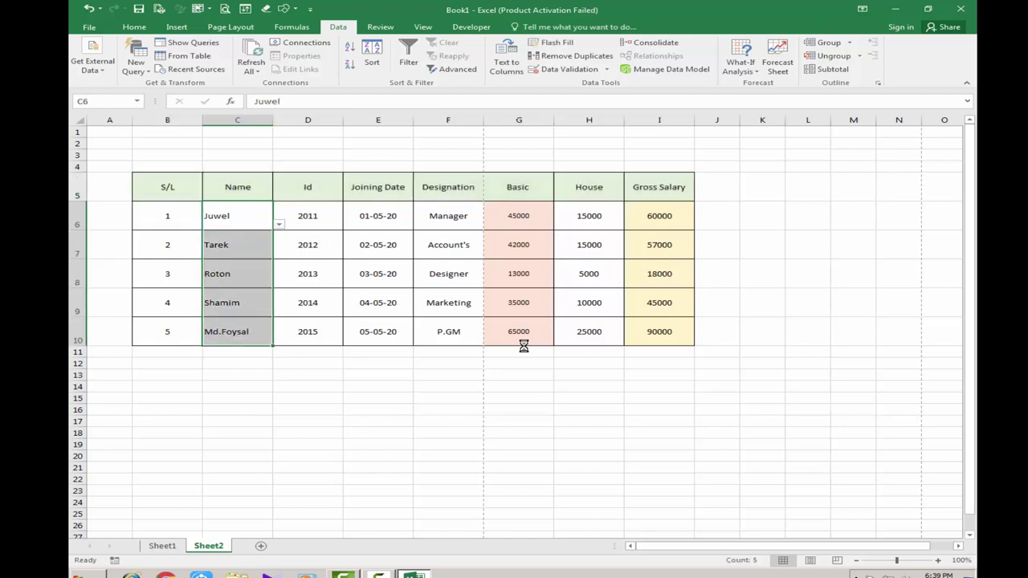
{"action": "left_click", "coordinate": [377, 409]}
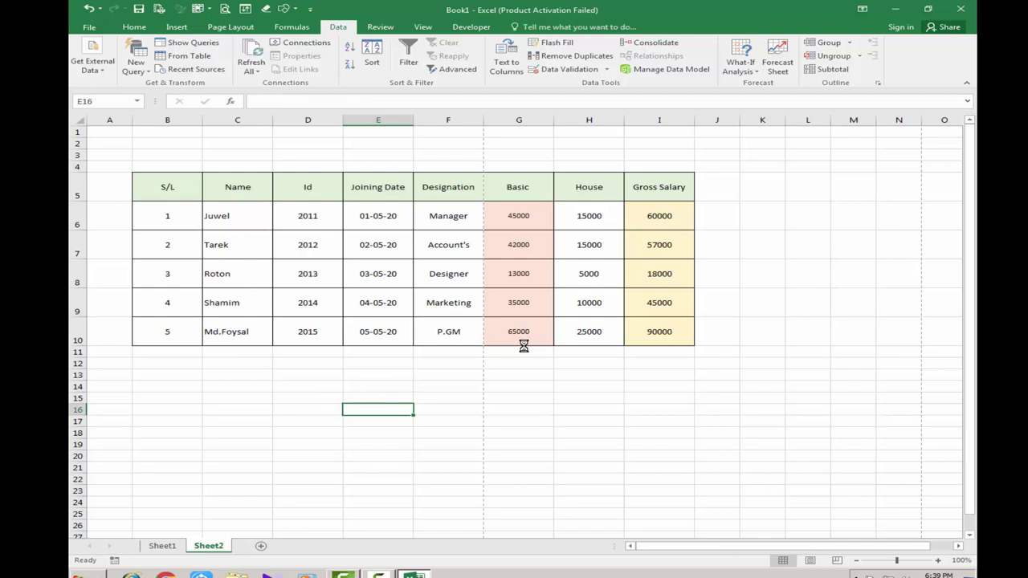
{"action": "left_click_drag", "start_coordinate": [237, 215], "coordinate": [238, 331]}
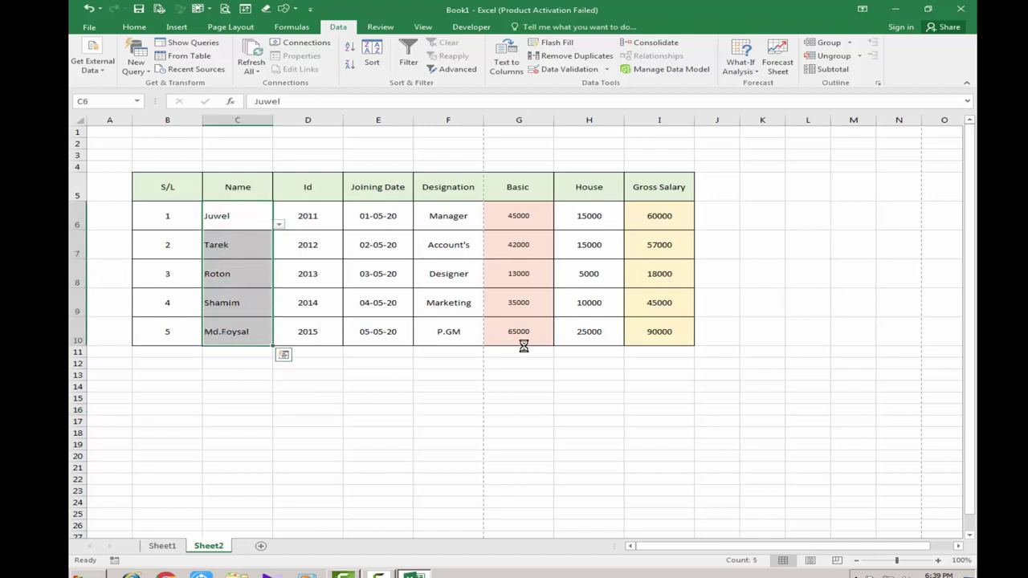
{"action": "left_click_drag", "start_coordinate": [167, 187], "coordinate": [571, 186]}
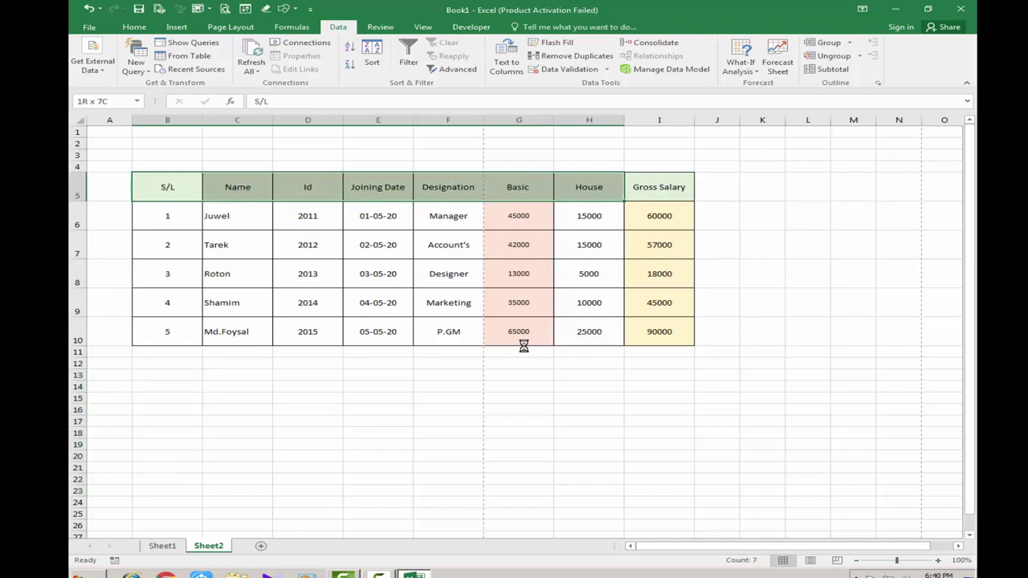
- Copy headers B5:I5 and Paste Special them with Transpose into B15
{"action": "left_click", "coordinate": [658, 186]}
{"action": "key", "text": "ctrl+c"}
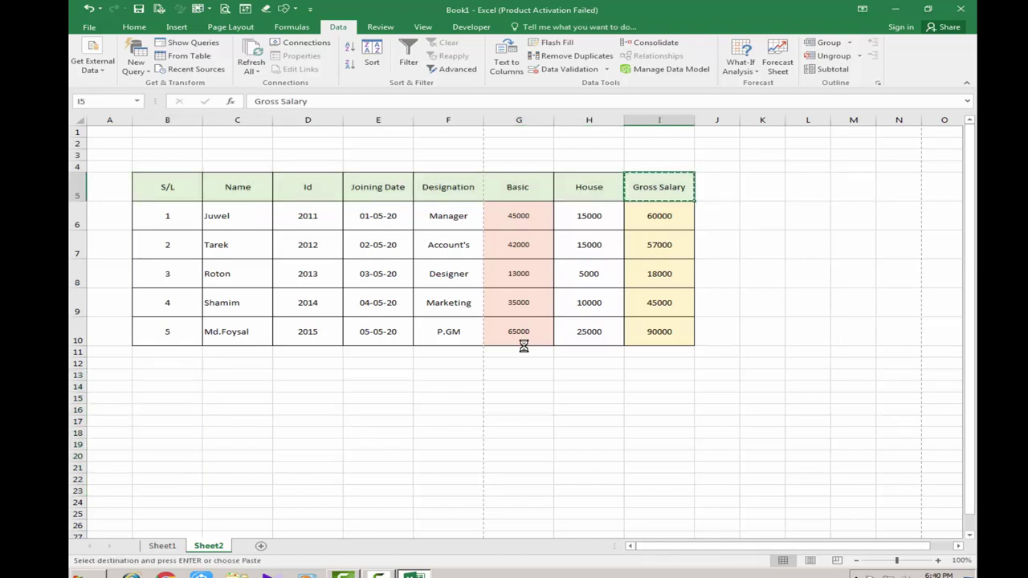
{"action": "left_click_drag", "start_coordinate": [167, 186], "coordinate": [659, 186]}
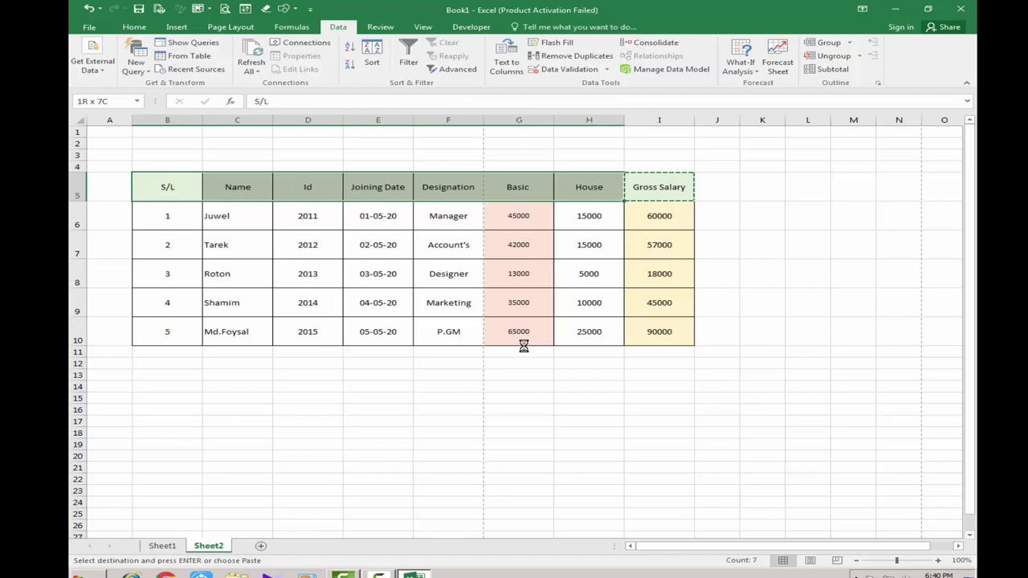
{"action": "key", "text": "ctrl+c"}
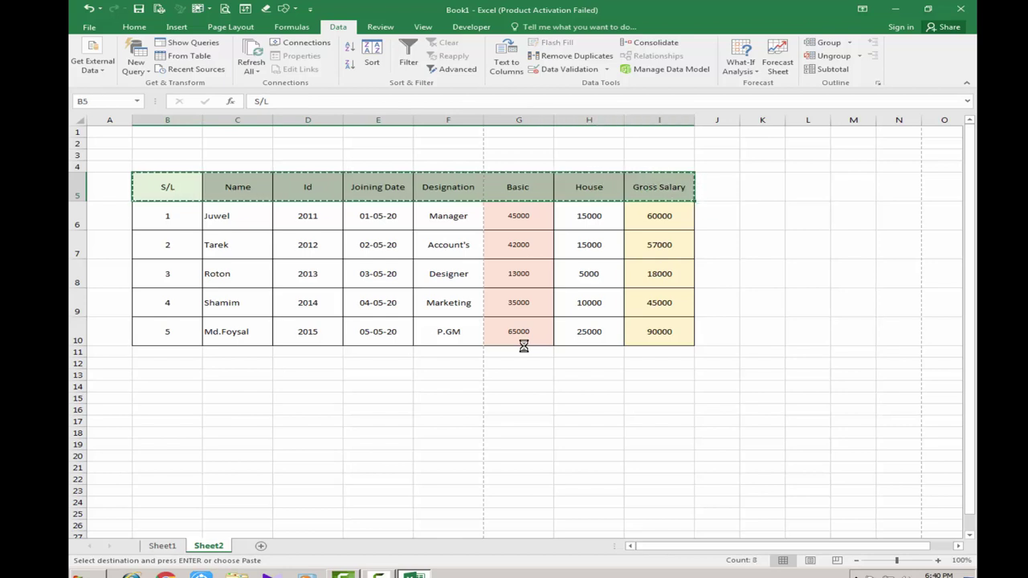
{"action": "left_click", "coordinate": [153, 399]}
{"action": "right_click", "coordinate": [152, 399]}
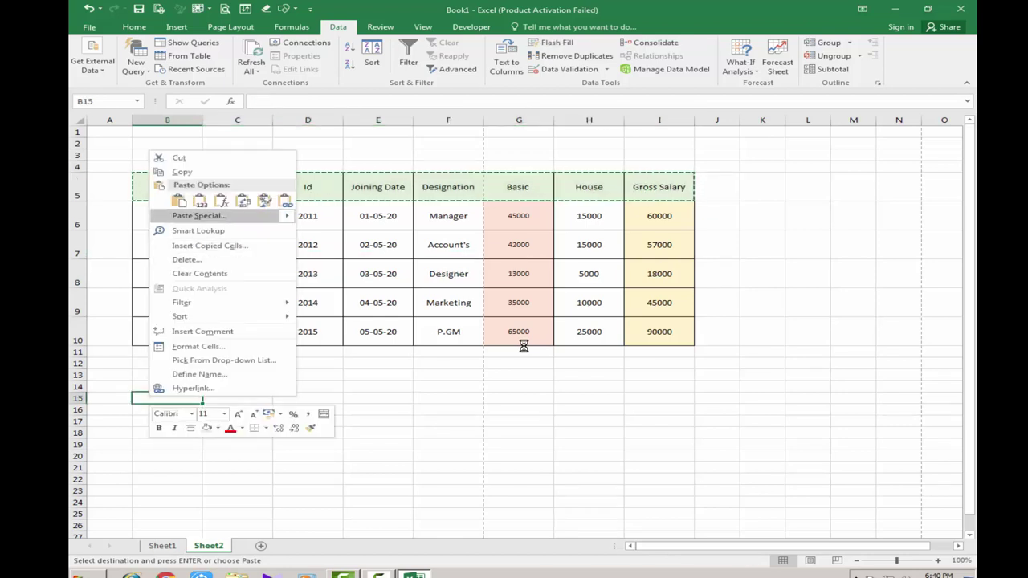
{"action": "left_click", "coordinate": [199, 215]}
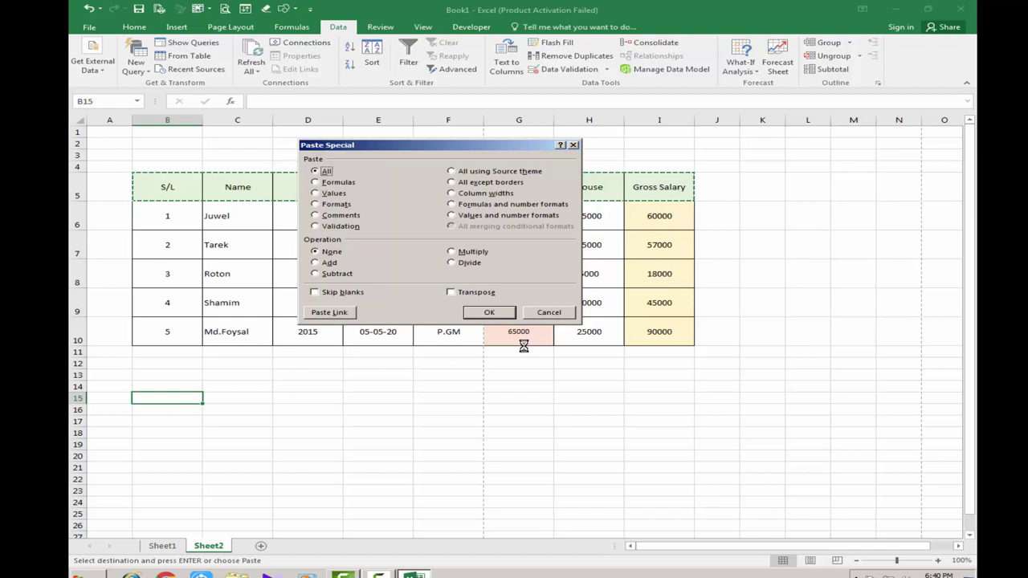
{"action": "key", "text": "alt+e"}
{"action": "key", "text": "Return"}
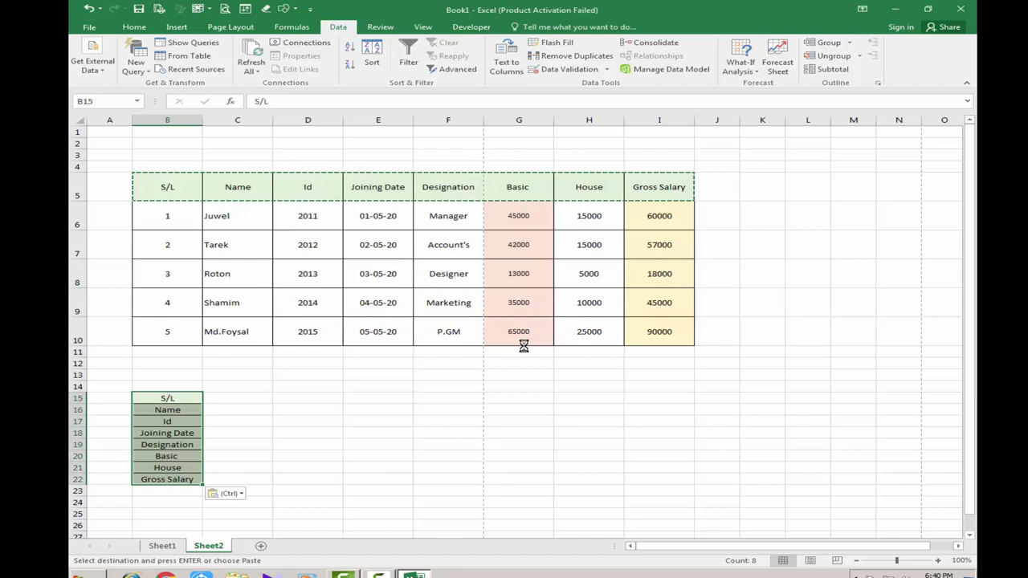
- Check the pasted labels down to Gross Salary, reselect the header row, cancel the copy outline
{"action": "key", "text": "Down"}
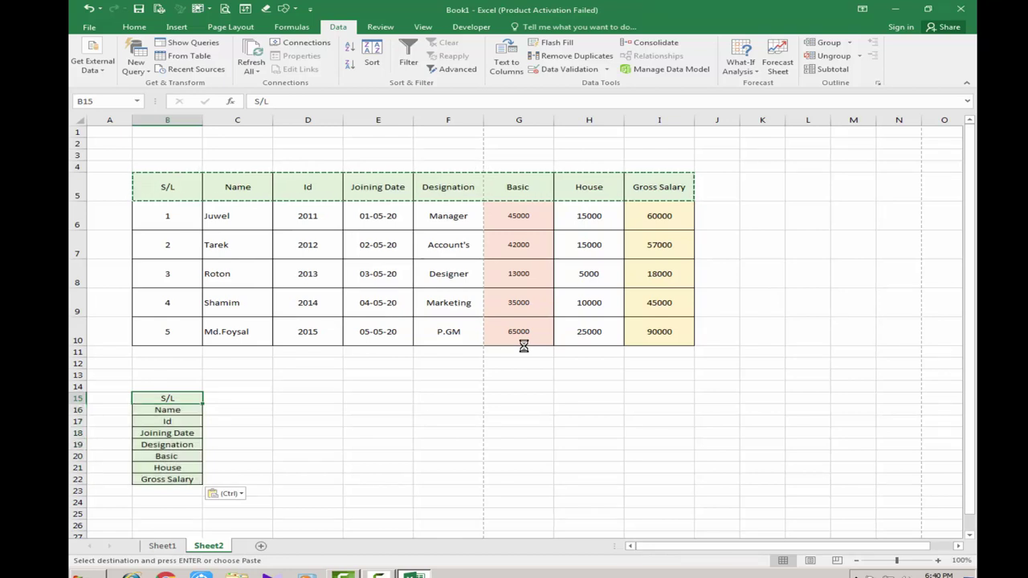
{"action": "key", "text": "Down"}
{"action": "key", "text": "Down"}
{"action": "key", "text": "Down"}
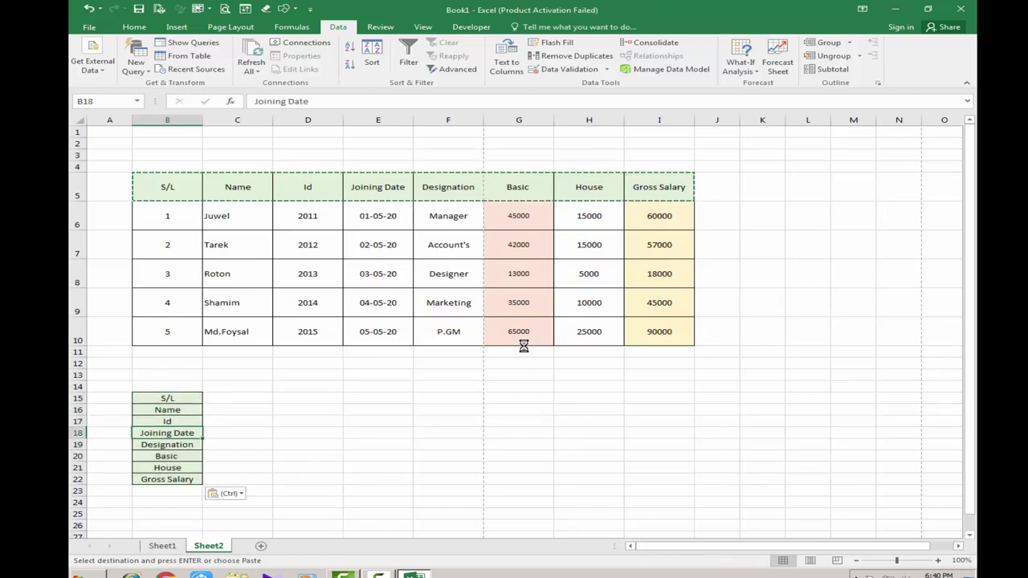
{"action": "key", "text": "Down"}
{"action": "key", "text": "Down"}
{"action": "key", "text": "Down"}
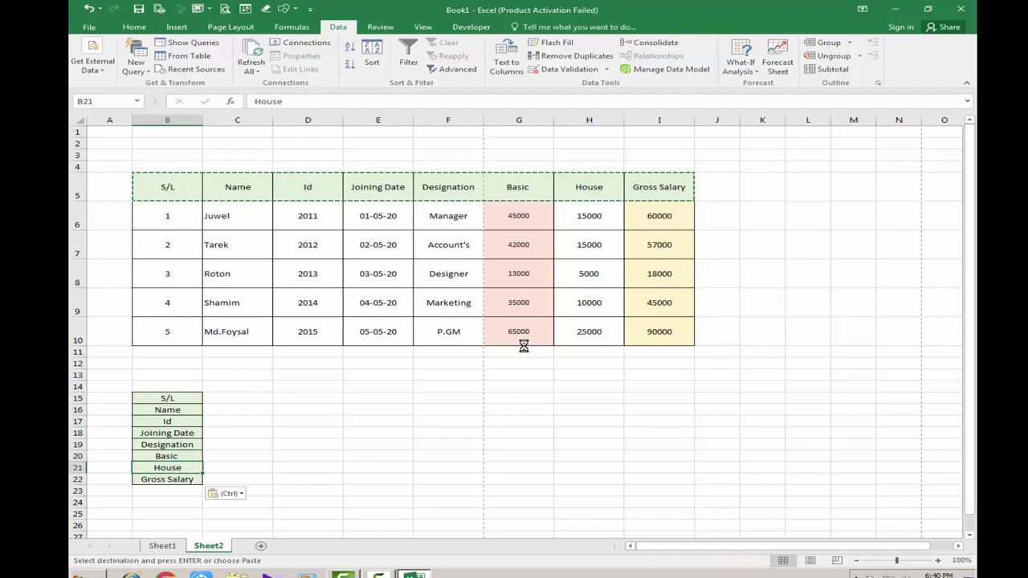
{"action": "key", "text": "ctrl+Up"}
{"action": "key", "text": "ctrl+Up"}
{"action": "key", "text": "ctrl+Up"}
{"action": "key", "text": "shift+Right"}
{"action": "key", "text": "shift+Right"}
{"action": "key", "text": "shift+Right"}
{"action": "key", "text": "shift+Right"}
{"action": "key", "text": "shift+Right"}
{"action": "key", "text": "shift+Right"}
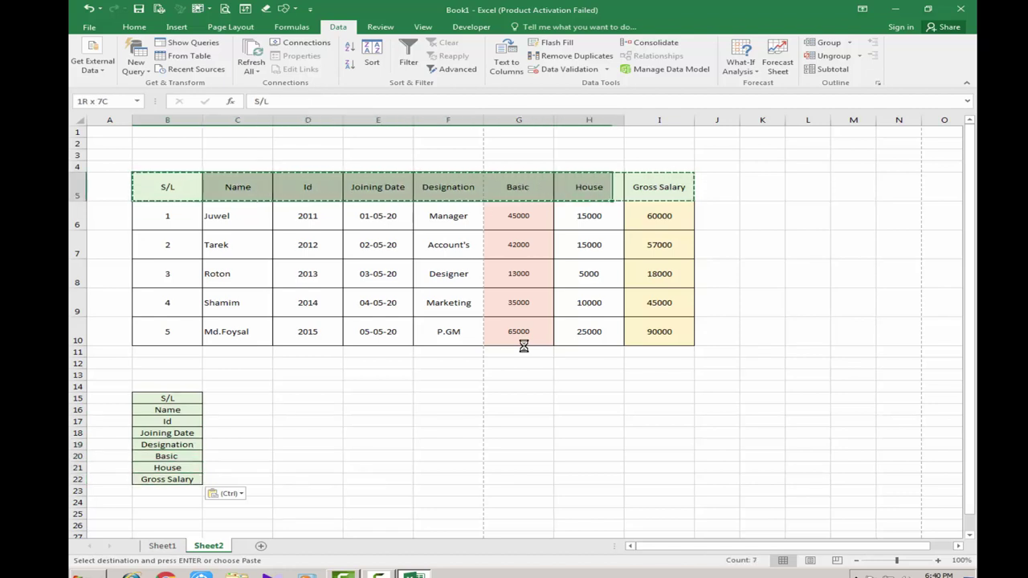
{"action": "key", "text": "shift+Right"}
{"action": "key", "text": "Escape"}
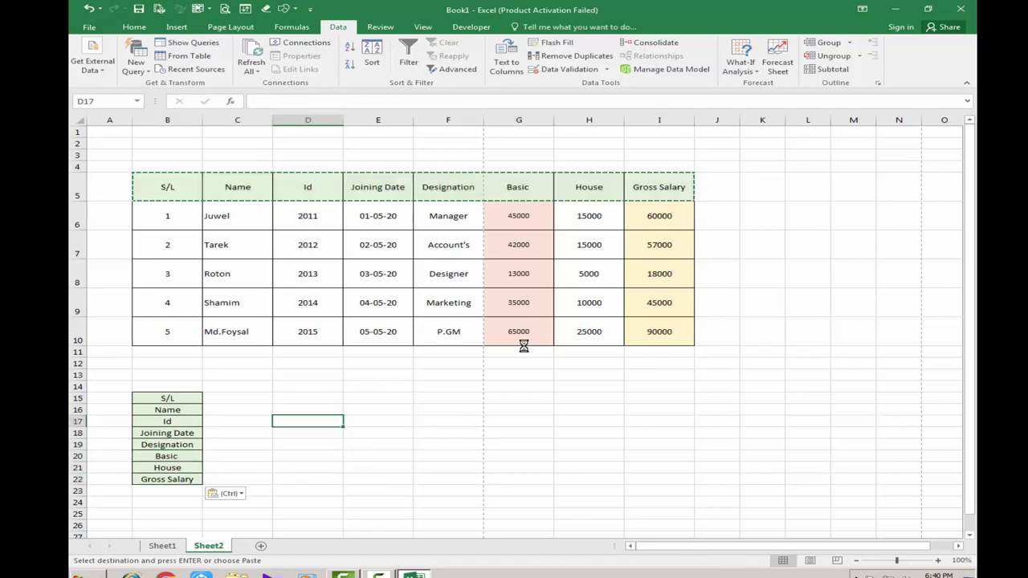
- Delete the transposed labels in B15:B22 and select rows 14–23
{"action": "left_click", "coordinate": [307, 388]}
{"action": "key", "text": "Left"}
{"action": "key", "text": "Left"}
{"action": "key", "text": "Down"}
{"action": "key", "text": "shift+Down"}
{"action": "key", "text": "shift+Down"}
{"action": "key", "text": "shift+Down"}
{"action": "key", "text": "shift+Down"}
{"action": "key", "text": "shift+Down"}
{"action": "key", "text": "shift+Down"}
{"action": "key", "text": "shift+Down"}
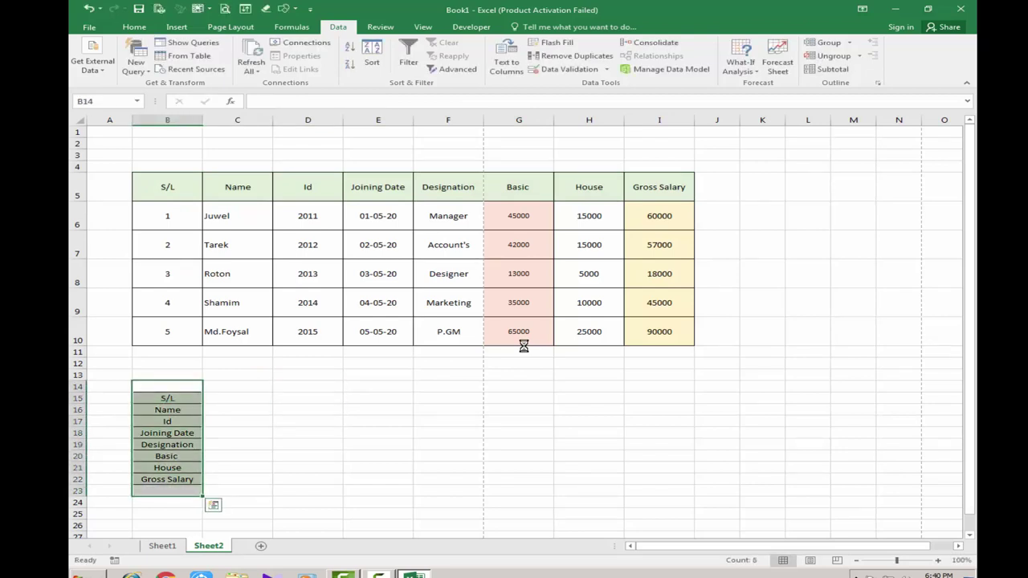
{"action": "key", "text": "Delete"}
{"action": "key", "text": "Up"}
{"action": "key", "text": "Up"}
{"action": "key", "text": "Up"}
{"action": "key", "text": "Up"}
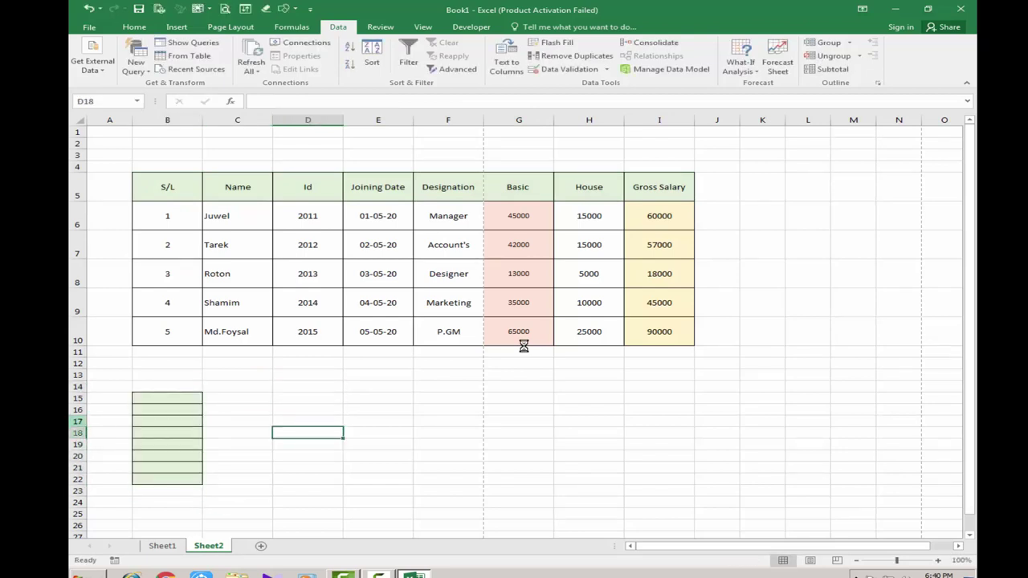
{"action": "key", "text": "Home"}
{"action": "key", "text": "shift+space"}
{"action": "key", "text": "shift+Down"}
{"action": "key", "text": "shift+Down"}
{"action": "key", "text": "shift+Down"}
{"action": "key", "text": "shift+Down"}
{"action": "key", "text": "shift+Down"}
{"action": "key", "text": "shift+Down"}
{"action": "key", "text": "shift+Down"}
{"action": "key", "text": "shift+Down"}
{"action": "key", "text": "shift+Down"}
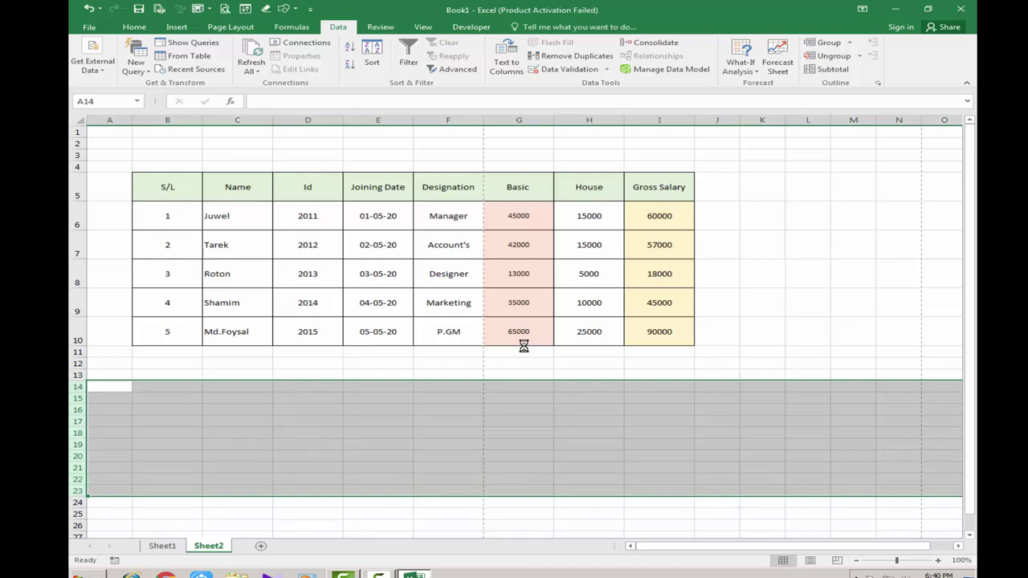
- Move through the blank rows below the table, ending at C13 for the helper column
{"action": "key", "text": "Right"}
{"action": "key", "text": "Right"}
{"action": "key", "text": "Down"}
{"action": "key", "text": "Down"}
{"action": "key", "text": "Down"}
{"action": "key", "text": "Down"}
{"action": "key", "text": "Down"}
{"action": "key", "text": "Down"}
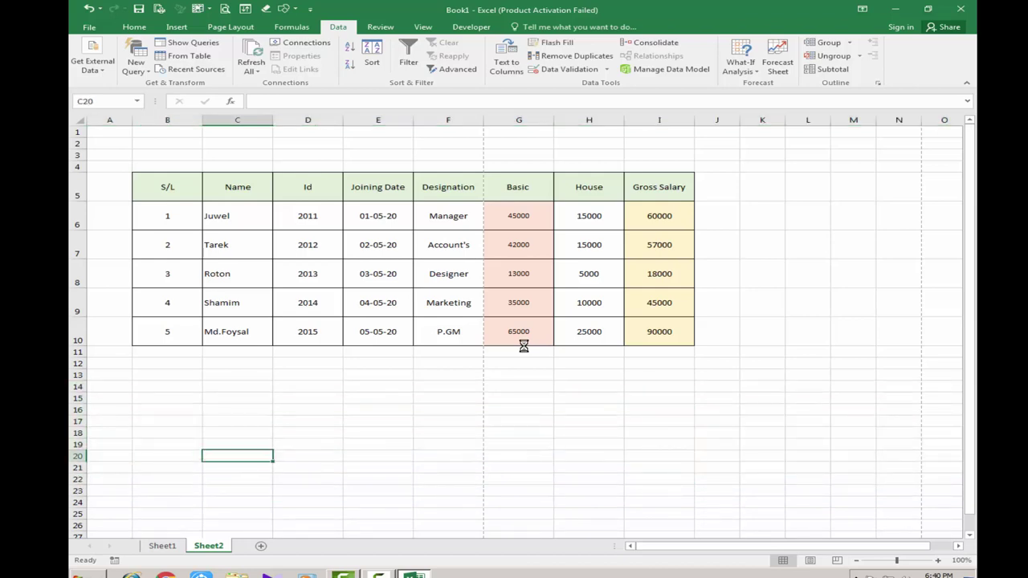
{"action": "key", "text": "Left"}
{"action": "key", "text": "Up"}
{"action": "key", "text": "Up"}
{"action": "key", "text": "Up"}
{"action": "key", "text": "Up"}
{"action": "key", "text": "Up"}
{"action": "key", "text": "Up"}
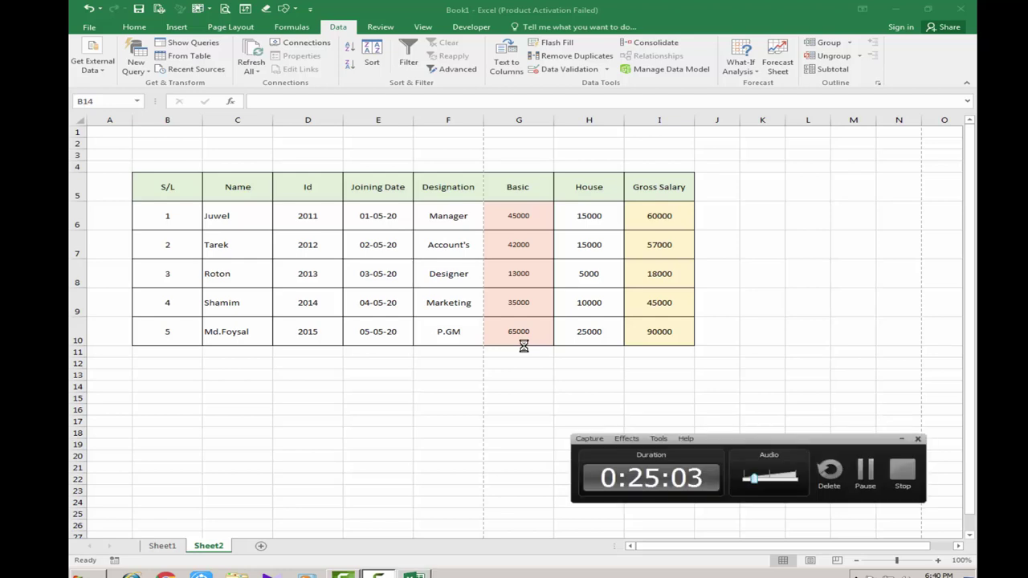
{"action": "key", "text": "Right"}
{"action": "key", "text": "Right"}
{"action": "key", "text": "Right"}
{"action": "key", "text": "Down"}
{"action": "key", "text": "Down"}
{"action": "key", "text": "Down"}
{"action": "key", "text": "Down"}
{"action": "key", "text": "Down"}
{"action": "key", "text": "Down"}
{"action": "key", "text": "Down"}
{"action": "key", "text": "shift+Up"}
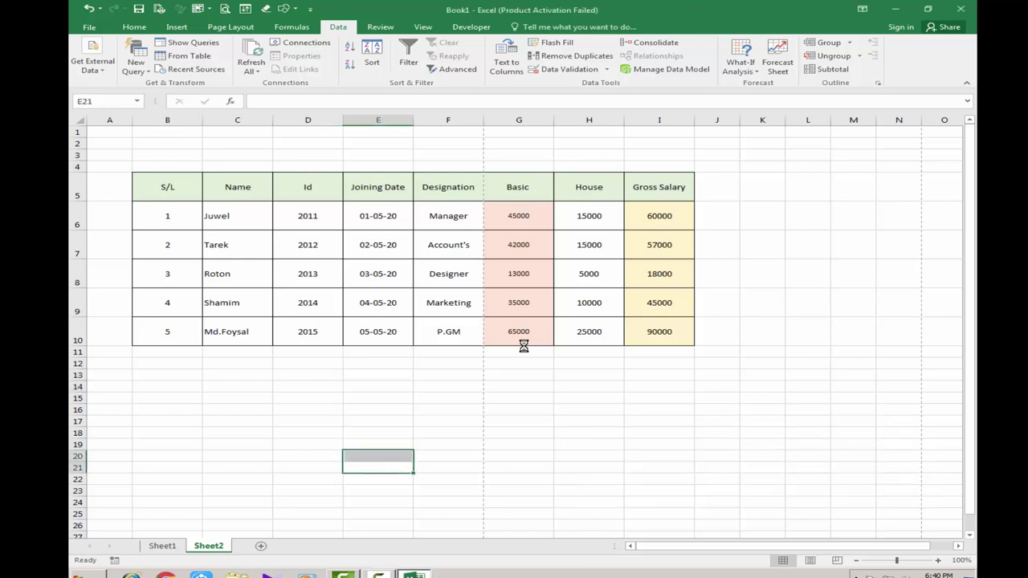
{"action": "key", "text": "Up"}
{"action": "key", "text": "Up"}
{"action": "key", "text": "Up"}
{"action": "key", "text": "Up"}
{"action": "key", "text": "Left"}
{"action": "key", "text": "Up"}
{"action": "key", "text": "Up"}
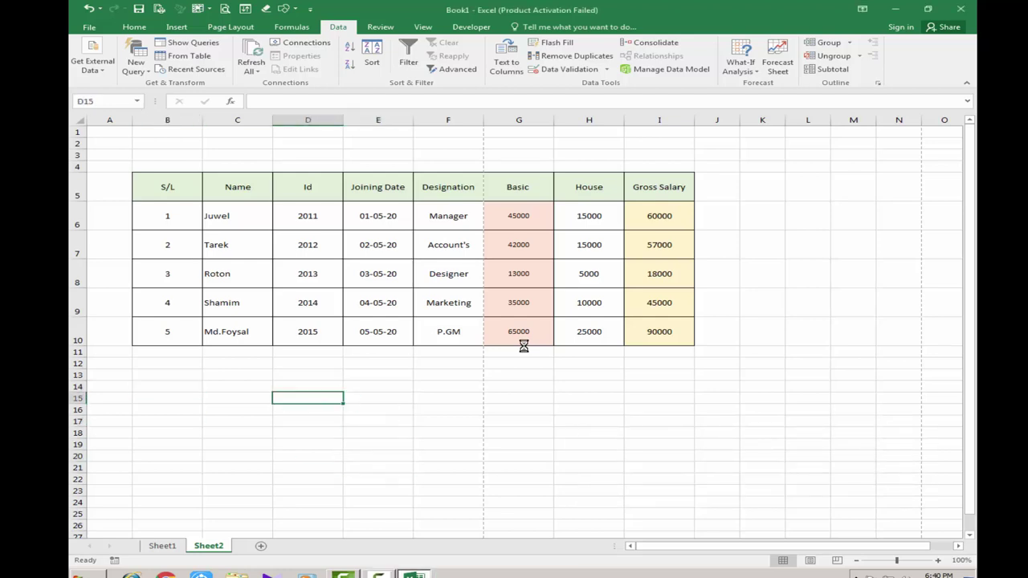
{"action": "key", "text": "Left"}
{"action": "key", "text": "Up"}
{"action": "key", "text": "Up"}
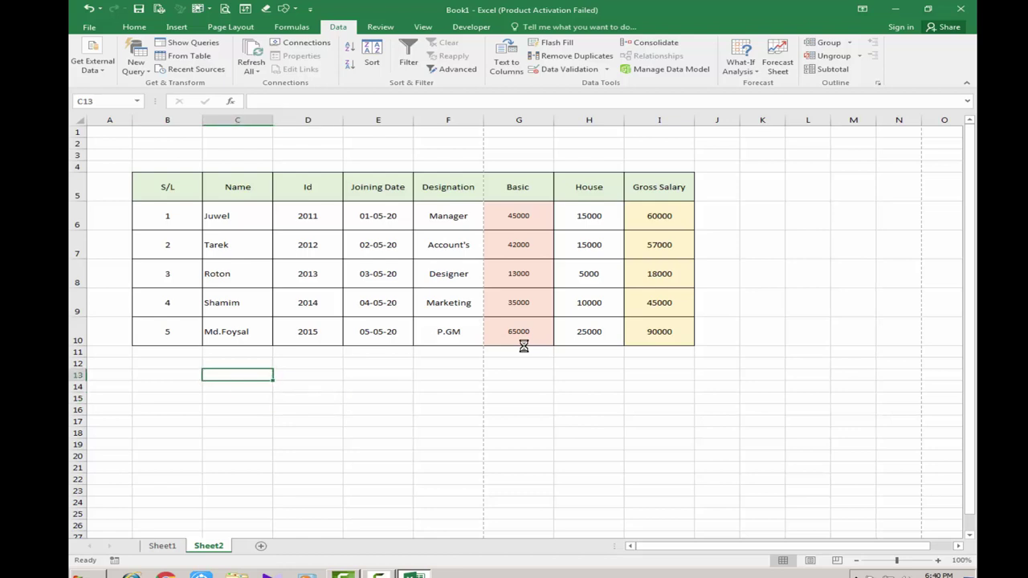
- Enter 5, 7, 10, 51 and 12 down cells C13 to C17
{"action": "type", "text": "5"}
{"action": "key", "text": "Return"}
{"action": "type", "text": "7"}
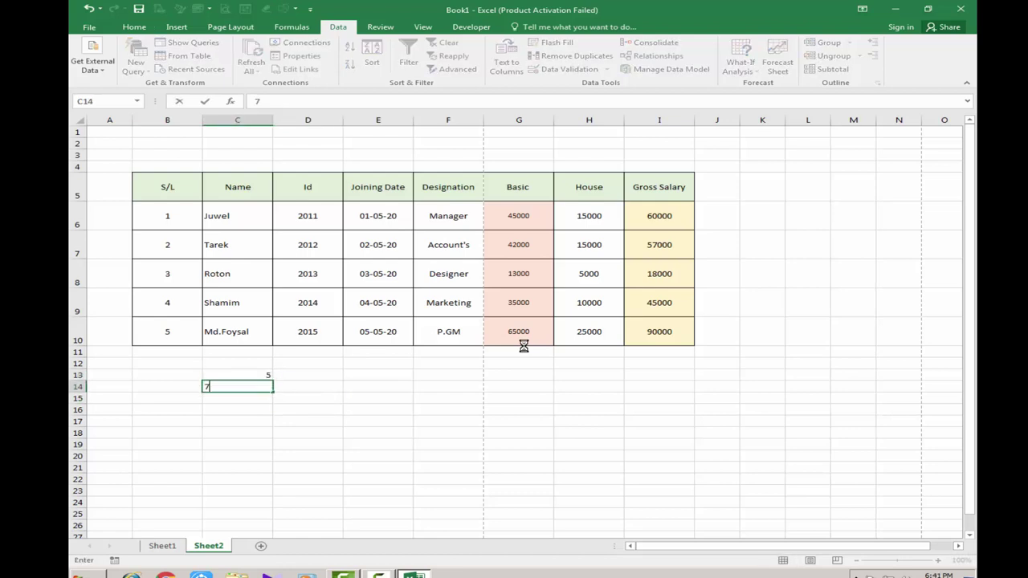
{"action": "key", "text": "Return"}
{"action": "type", "text": "10"}
{"action": "key", "text": "Return"}
{"action": "type", "text": "51"}
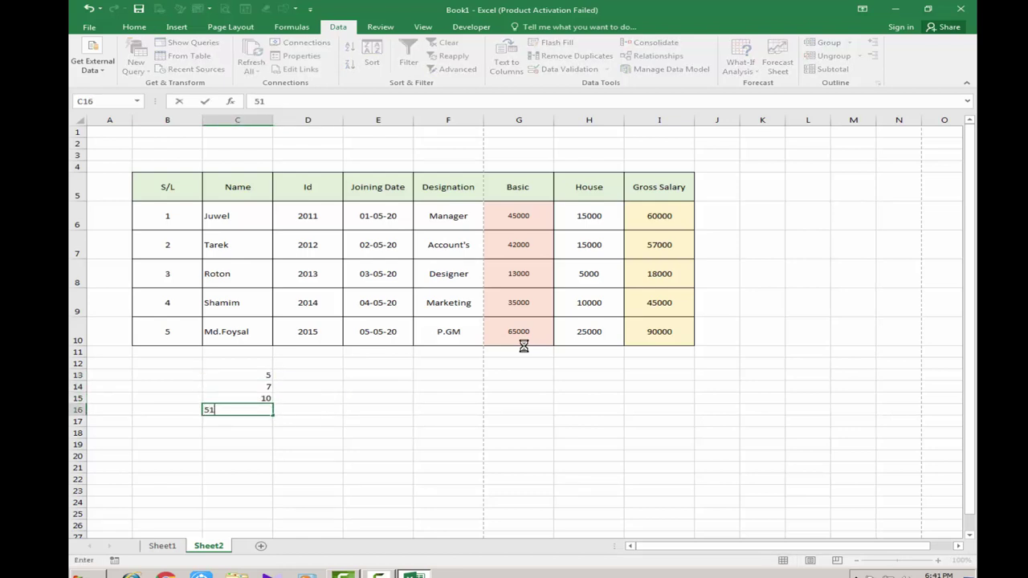
{"action": "key", "text": "Return"}
{"action": "type", "text": "12"}
{"action": "key", "text": "Return"}
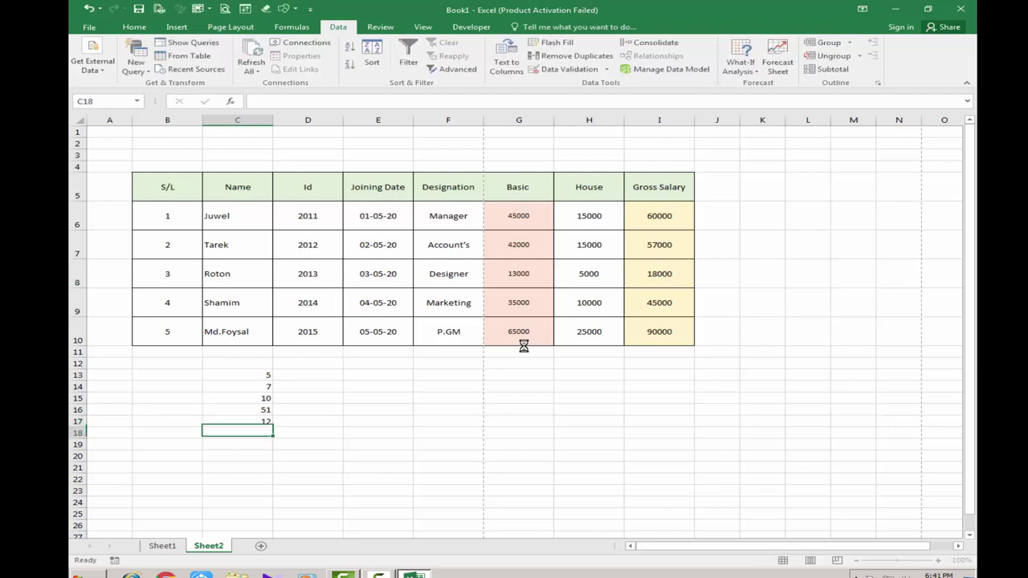
- Select the five helper numbers in C13:C17
{"action": "key", "text": "Up"}
{"action": "key", "text": "Up"}
{"action": "key", "text": "Up"}
{"action": "key", "text": "Up"}
{"action": "key", "text": "Up"}
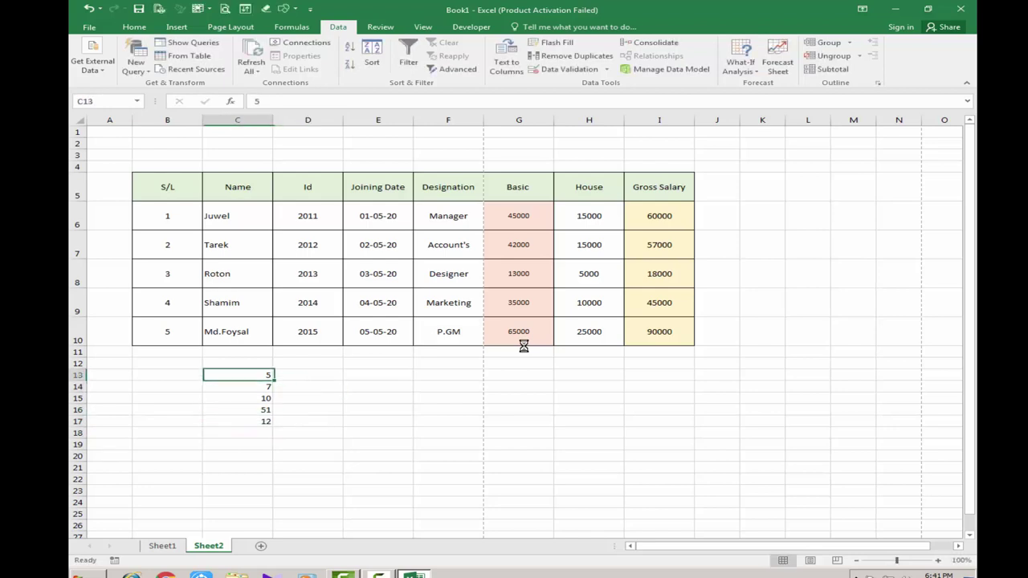
{"action": "key", "text": "shift+Down"}
{"action": "key", "text": "shift+Down"}
{"action": "key", "text": "shift+Down"}
{"action": "key", "text": "shift+Down"}
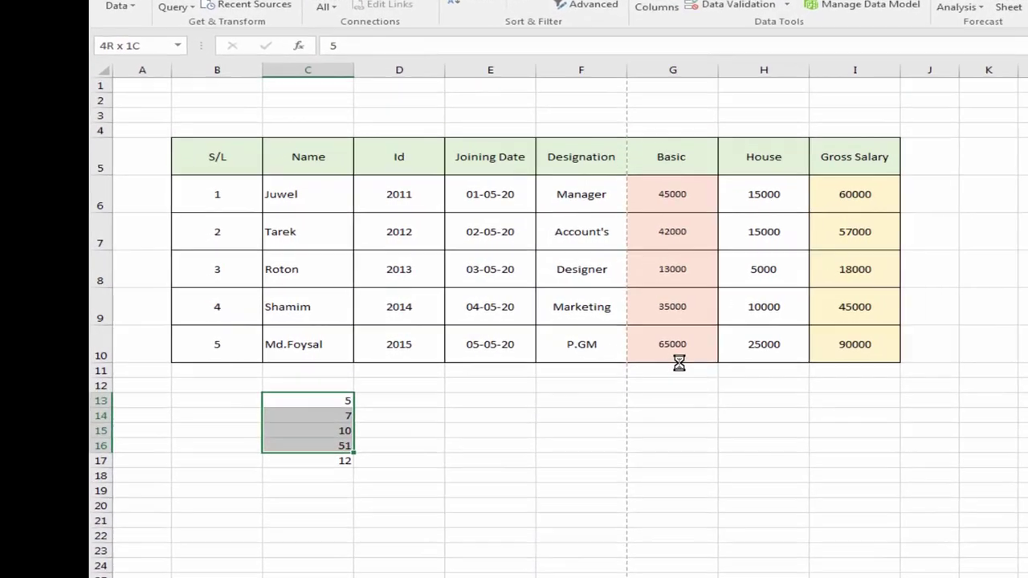
{"action": "key", "text": "shift+Down"}
- Copy the S/L values 1–5 in B6:B10
{"action": "key", "text": "Left"}
{"action": "key", "text": "Up"}
{"action": "key", "text": "Up"}
{"action": "key", "text": "Up"}
{"action": "key", "text": "Up"}
{"action": "key", "text": "Up"}
{"action": "key", "text": "Up"}
{"action": "key", "text": "Up"}
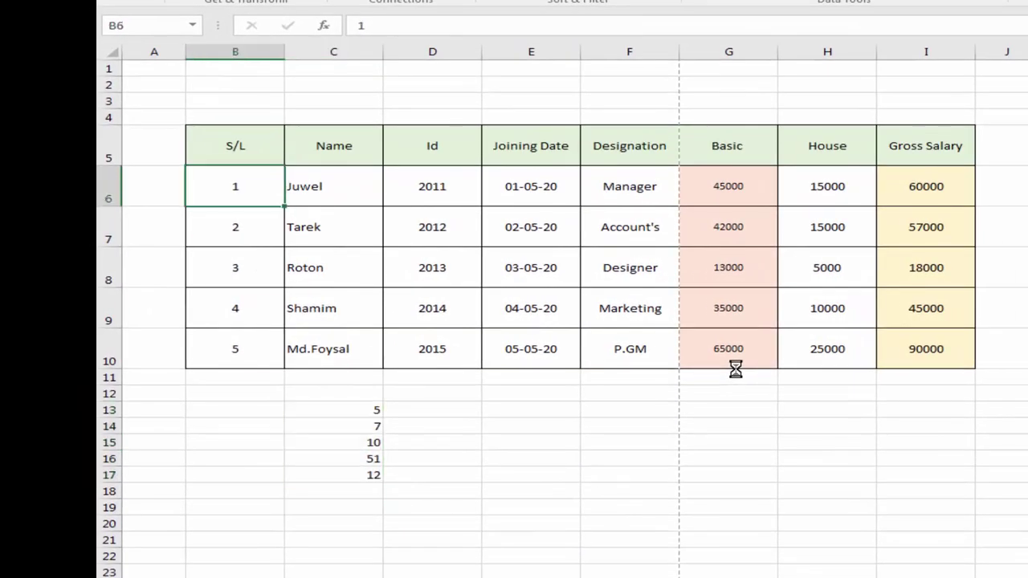
{"action": "key", "text": "shift+Down"}
{"action": "key", "text": "shift+Down"}
{"action": "key", "text": "shift+Down"}
{"action": "key", "text": "shift+Down"}
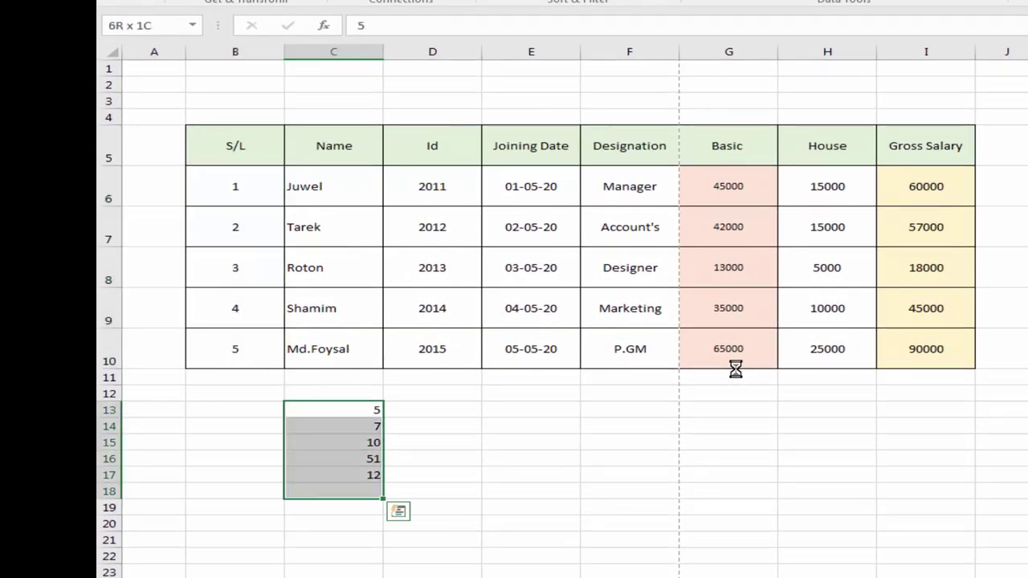
{"action": "key", "text": "Left"}
{"action": "key", "text": "Up"}
{"action": "key", "text": "Up"}
{"action": "key", "text": "Up"}
{"action": "key", "text": "Up"}
{"action": "key", "text": "Up"}
{"action": "key", "text": "Up"}
{"action": "key", "text": "Up"}
{"action": "key", "text": "shift+Down"}
{"action": "key", "text": "shift+Down"}
{"action": "key", "text": "shift+Down"}
{"action": "key", "text": "shift+Down"}
{"action": "key", "text": "shift+F10"}
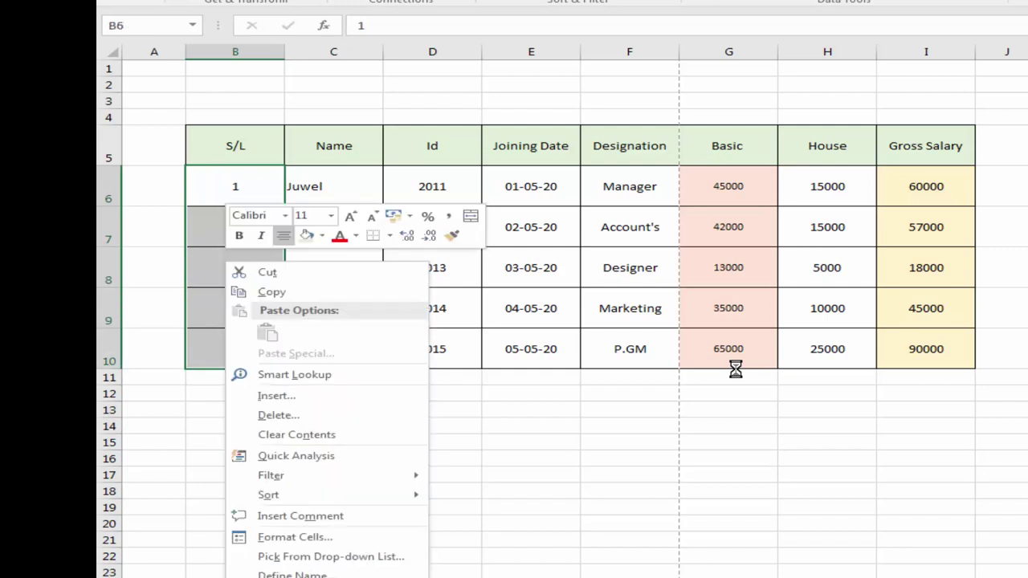
{"action": "key", "text": "c"}
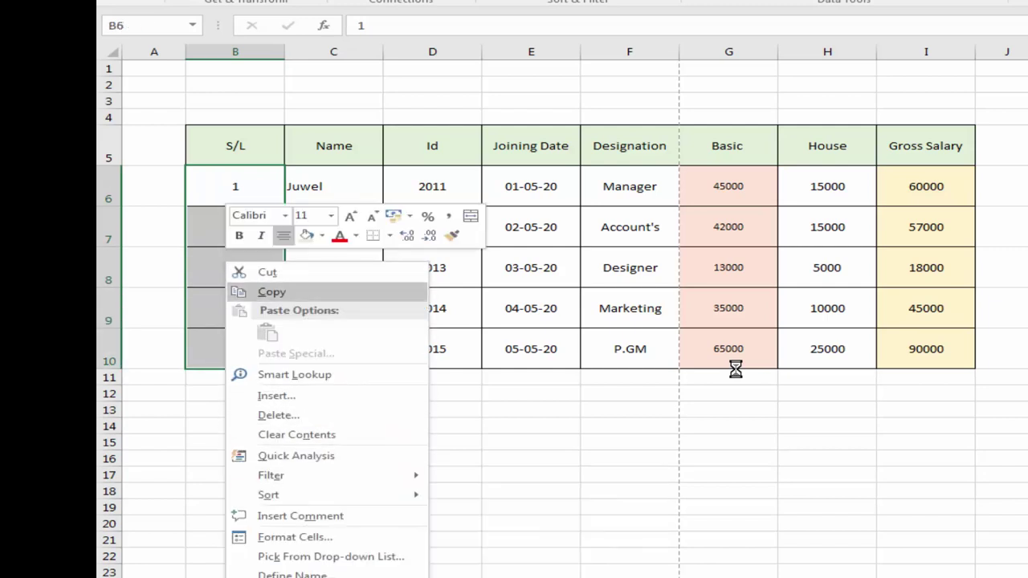
- Paste Special with the Add operation onto C13:C17, giving 6, 9, 13, 55 and 17
{"action": "key", "text": "Right"}
{"action": "key", "text": "Down"}
{"action": "key", "text": "Down"}
{"action": "key", "text": "Down"}
{"action": "key", "text": "Down"}
{"action": "key", "text": "Down"}
{"action": "key", "text": "Down"}
{"action": "key", "text": "Down"}
{"action": "key", "text": "shift+Down"}
{"action": "key", "text": "shift+Down"}
{"action": "key", "text": "shift+Down"}
{"action": "key", "text": "shift+Down"}
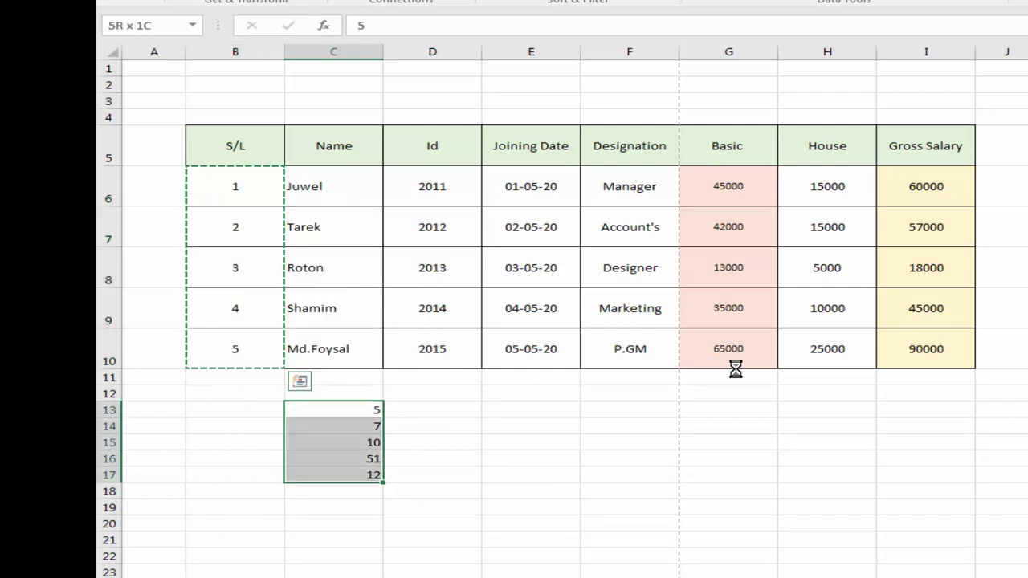
{"action": "key", "text": "shift+F10"}
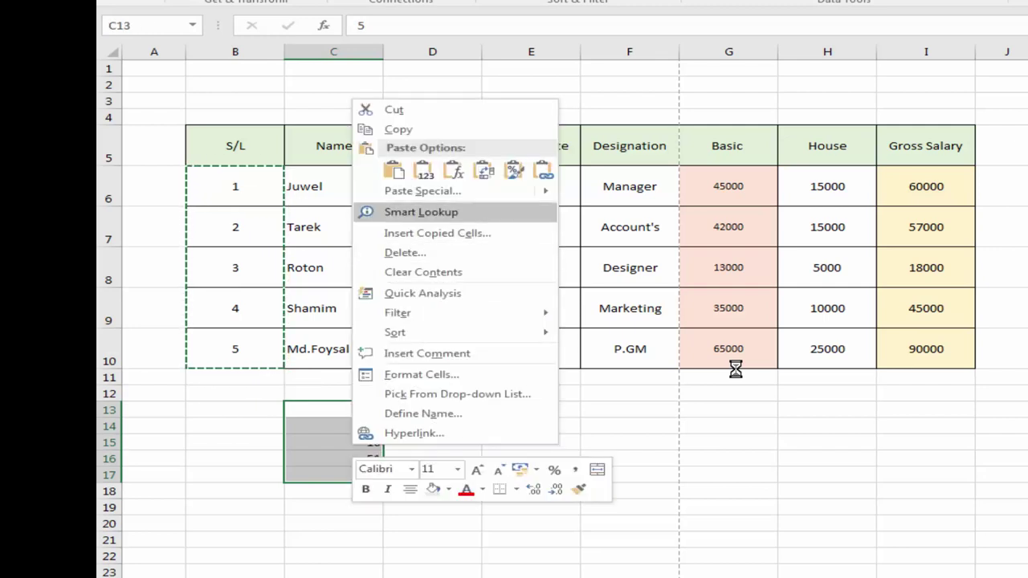
{"action": "key", "text": "Up"}
{"action": "key", "text": "Return"}
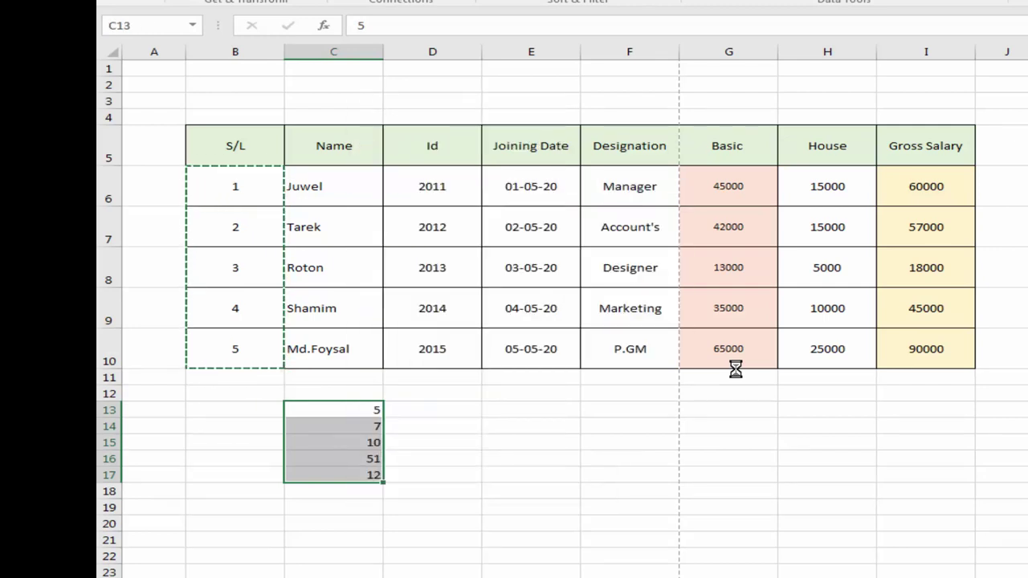
{"action": "key", "text": "alt+d"}
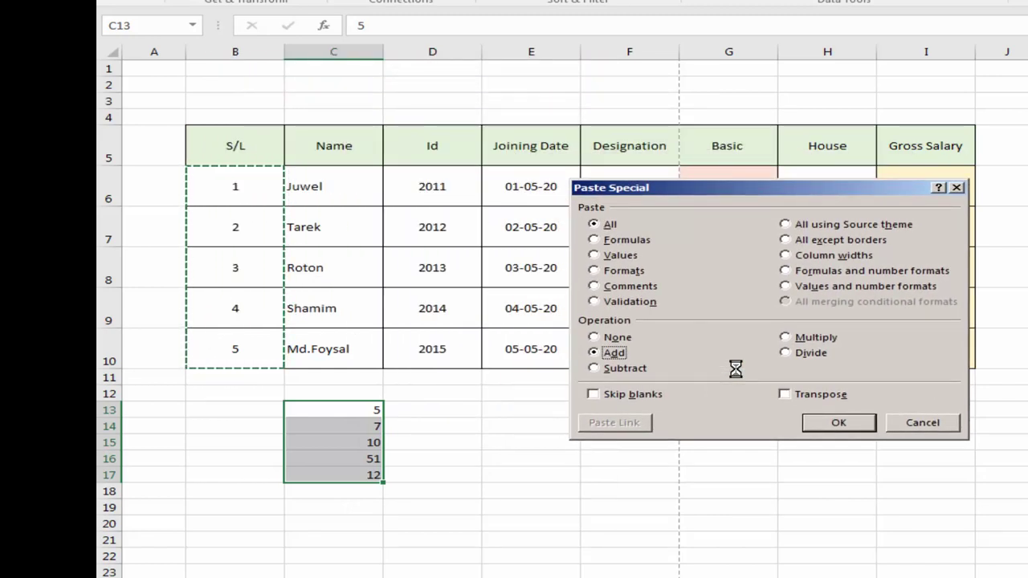
{"action": "key", "text": "Return"}
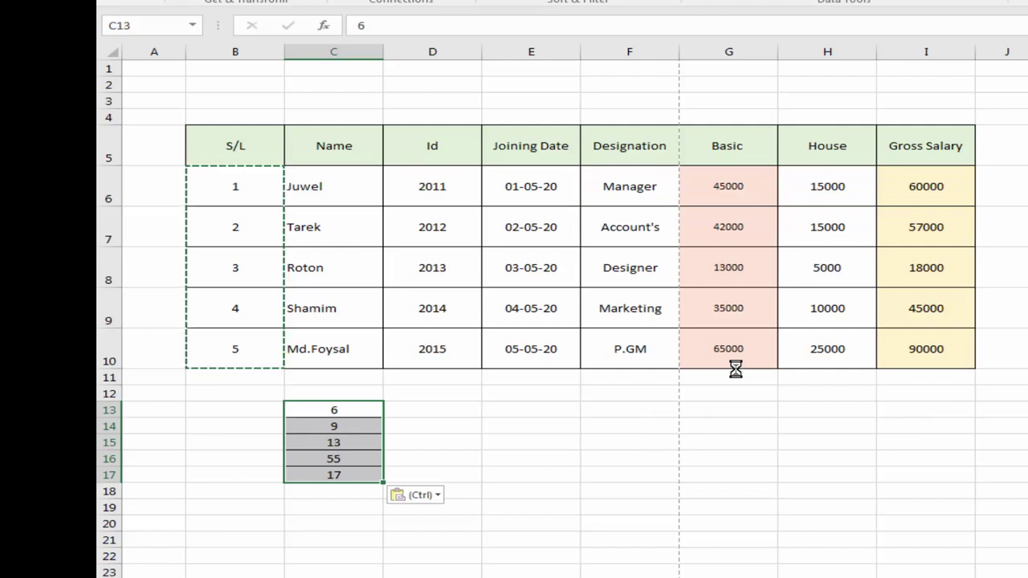
- Compare the summed values 9, 55 and 17 against S/L values 2, 4 and 5
{"action": "key", "text": "Down"}
{"action": "key", "text": "Right"}
{"action": "key", "text": "Right"}
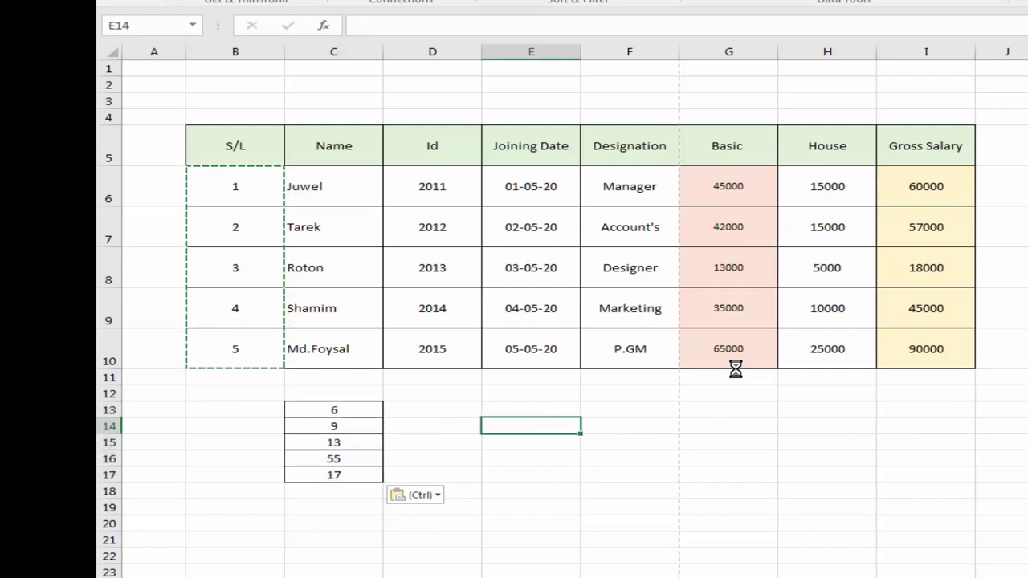
{"action": "key", "text": "Up"}
{"action": "key", "text": "Left"}
{"action": "key", "text": "Left"}
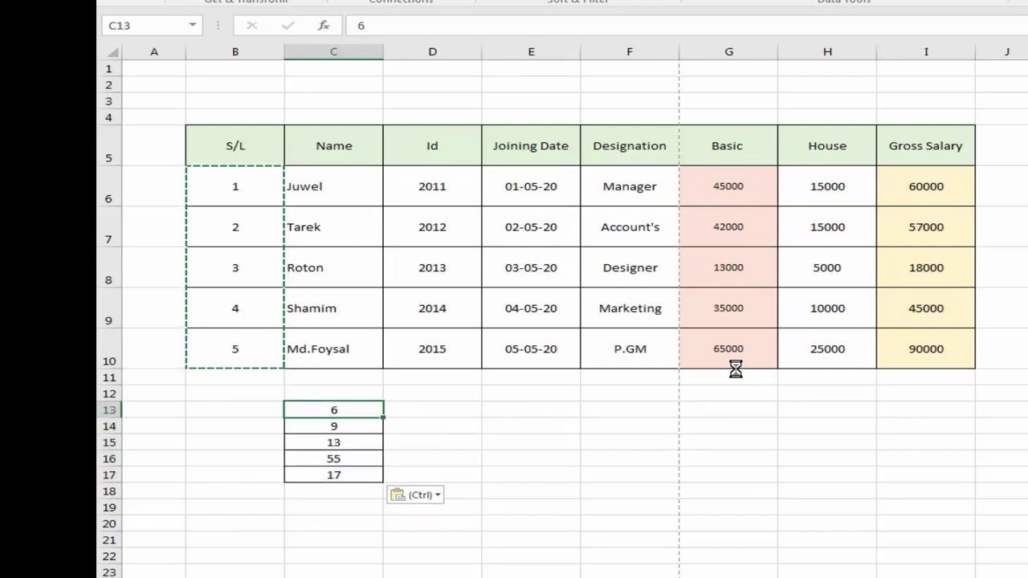
{"action": "left_click_drag", "start_coordinate": [236, 186], "coordinate": [235, 348]}
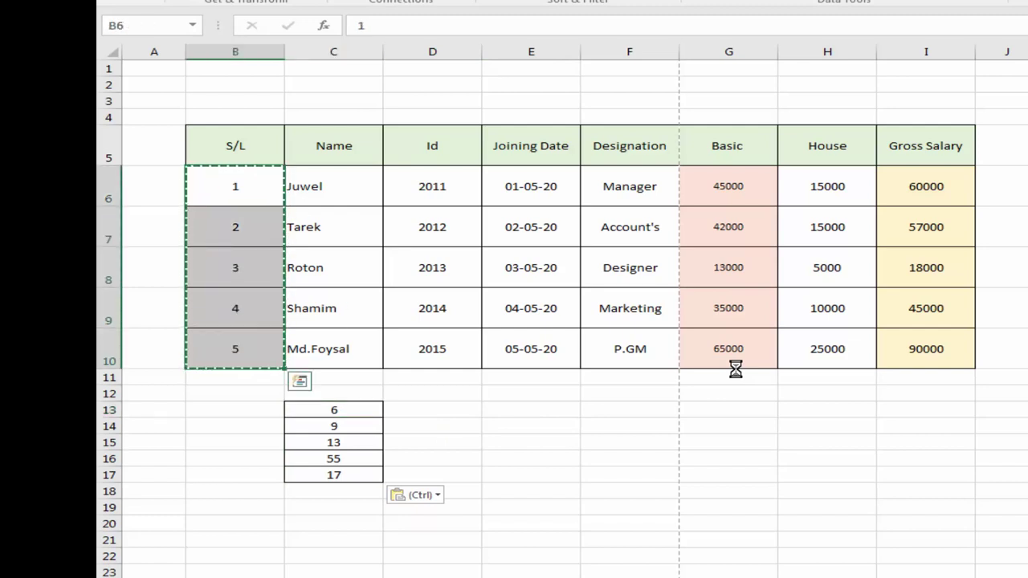
{"action": "key", "text": "Down"}
{"action": "key", "text": "Down"}
{"action": "key", "text": "Down"}
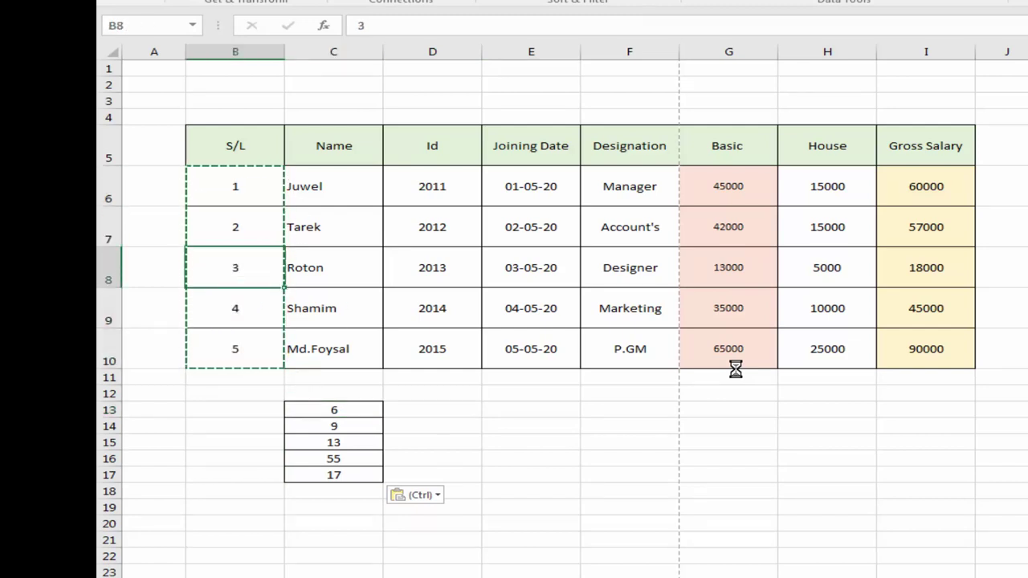
{"action": "key", "text": "Down"}
{"action": "key", "text": "Down"}
{"action": "key", "text": "Down"}
{"action": "key", "text": "Down"}
{"action": "key", "text": "Down"}
{"action": "key", "text": "Down"}
{"action": "key", "text": "Right"}
{"action": "key", "text": "Right"}
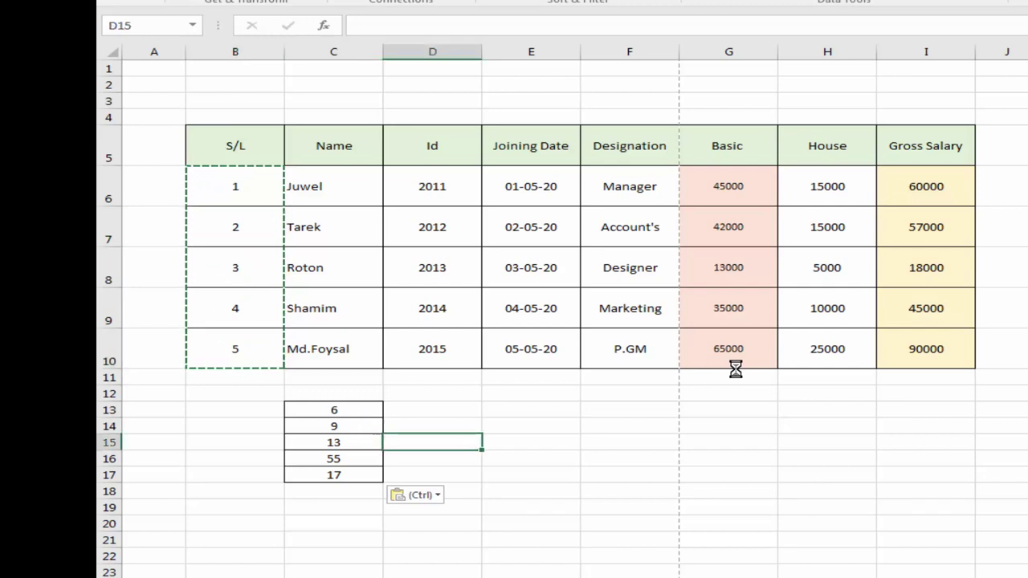
{"action": "key", "text": "Left"}
{"action": "key", "text": "Down"}
{"action": "key", "text": "Left"}
{"action": "key", "text": "Up"}
{"action": "key", "text": "Up"}
{"action": "key", "text": "Up"}
{"action": "key", "text": "Up"}
{"action": "key", "text": "Up"}
{"action": "key", "text": "Up"}
{"action": "key", "text": "Up"}
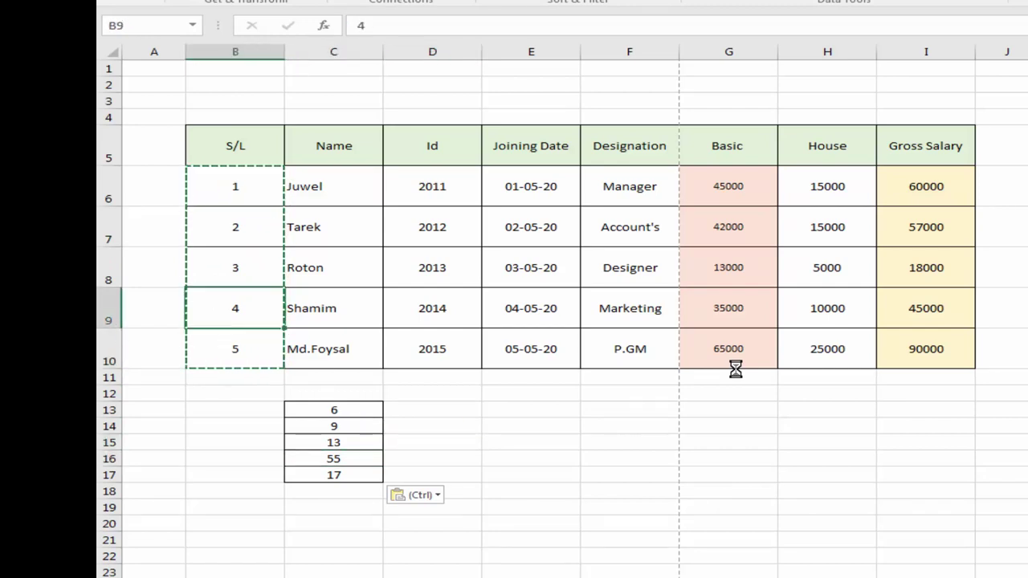
{"action": "key", "text": "Right"}
{"action": "key", "text": "Down"}
{"action": "key", "text": "Down"}
{"action": "key", "text": "Down"}
{"action": "key", "text": "Down"}
{"action": "key", "text": "Down"}
{"action": "key", "text": "Down"}
{"action": "key", "text": "Down"}
{"action": "key", "text": "Down"}
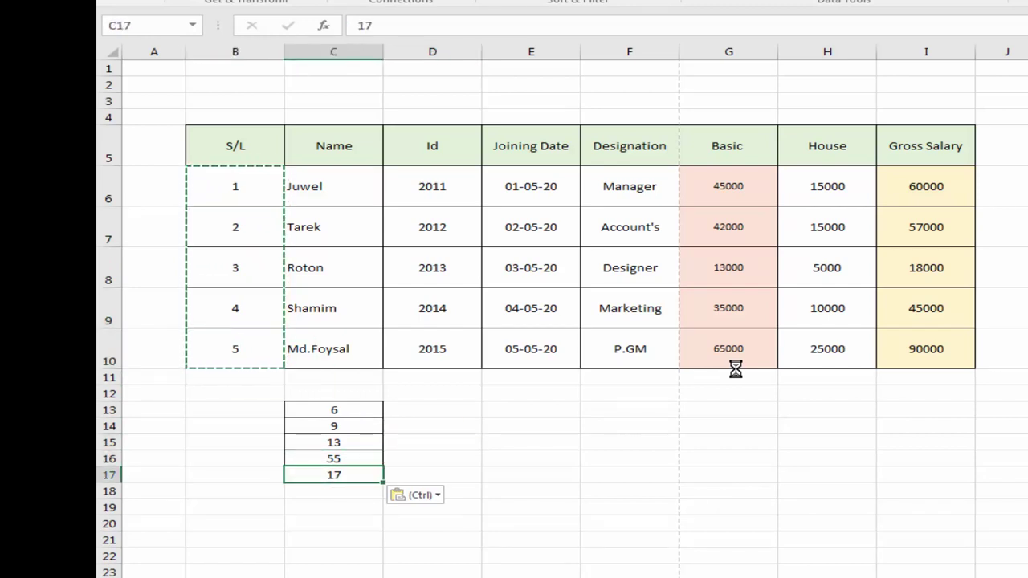
{"action": "key", "text": "Left"}
{"action": "key", "text": "Up"}
{"action": "key", "text": "Up"}
{"action": "key", "text": "Up"}
{"action": "key", "text": "Up"}
{"action": "key", "text": "Up"}
{"action": "key", "text": "Up"}
{"action": "key", "text": "Up"}
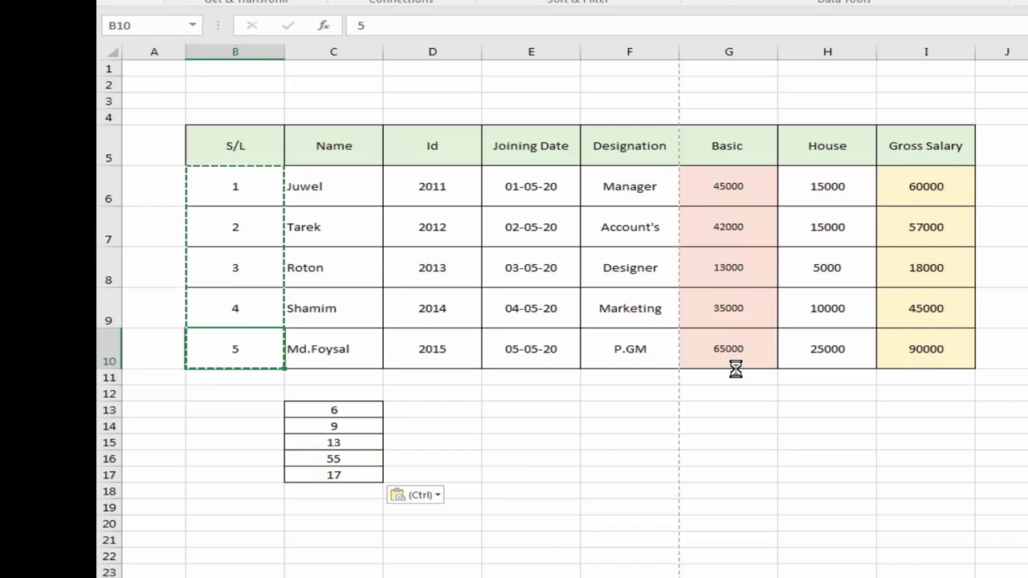
{"action": "key", "text": "Right"}
{"action": "key", "text": "Down"}
{"action": "key", "text": "Down"}
{"action": "key", "text": "Down"}
{"action": "key", "text": "Down"}
{"action": "key", "text": "Down"}
{"action": "key", "text": "Down"}
{"action": "key", "text": "Down"}
{"action": "key", "text": "Right"}
{"action": "key", "text": "Up"}
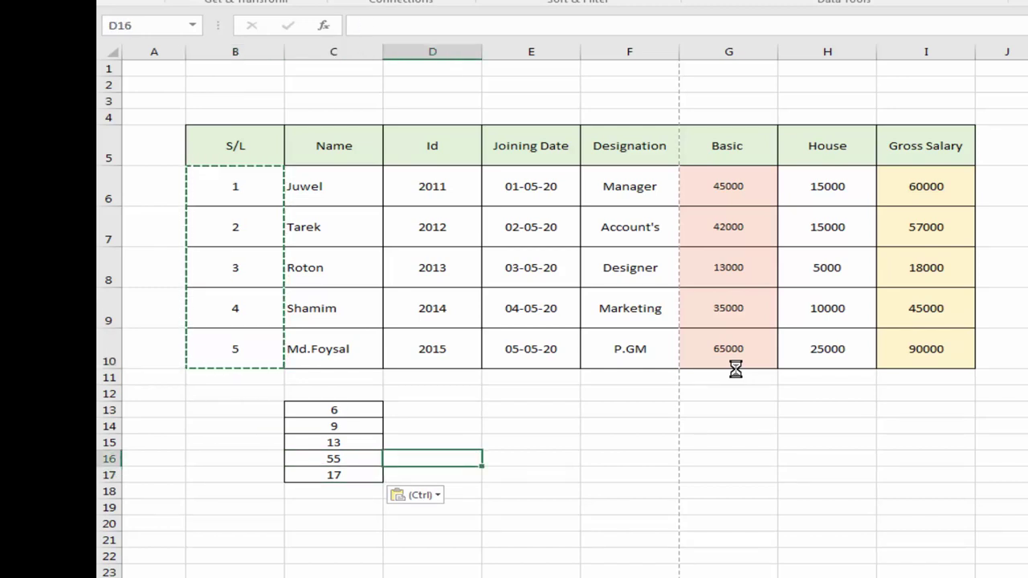
{"action": "key", "text": "Left"}
{"action": "key", "text": "Left"}
{"action": "key", "text": "Up"}
{"action": "key", "text": "Up"}
{"action": "key", "text": "Up"}
{"action": "key", "text": "Up"}
{"action": "key", "text": "Up"}
{"action": "key", "text": "Up"}
{"action": "key", "text": "Right"}
{"action": "key", "text": "Down"}
{"action": "key", "text": "Down"}
{"action": "key", "text": "Down"}
{"action": "key", "text": "Down"}
{"action": "key", "text": "Down"}
{"action": "key", "text": "Down"}
{"action": "key", "text": "Down"}
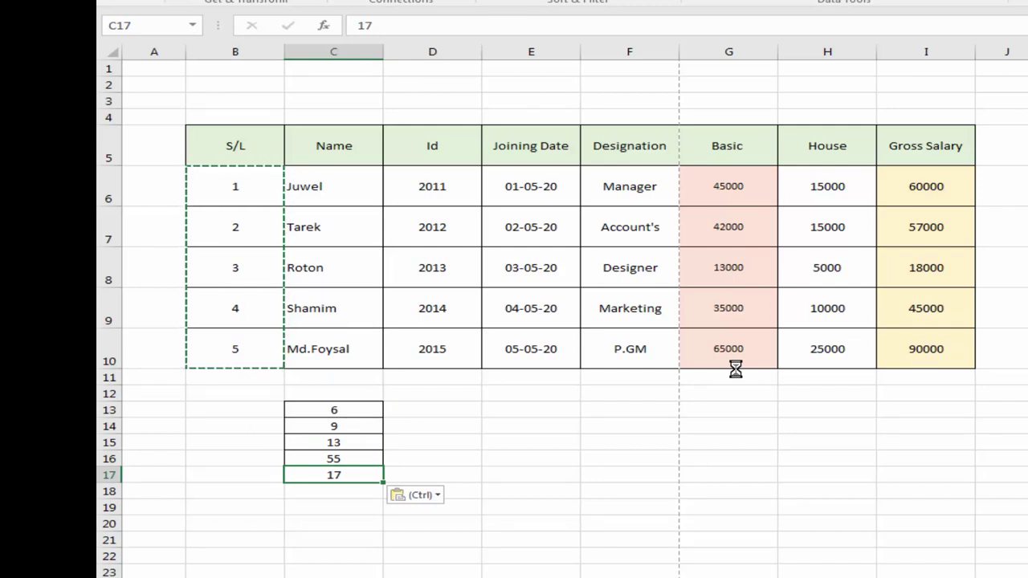
{"action": "key", "text": "Up"}
{"action": "key", "text": "Up"}
{"action": "key", "text": "Up"}
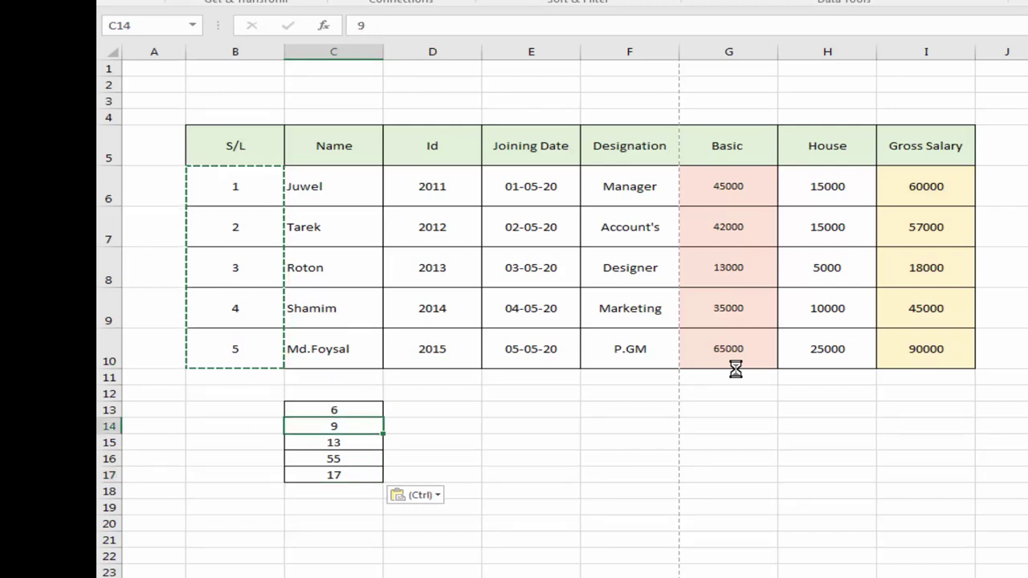
{"action": "key", "text": "Left"}
{"action": "key", "text": "Up"}
{"action": "key", "text": "Up"}
{"action": "key", "text": "Up"}
{"action": "key", "text": "Up"}
{"action": "key", "text": "Up"}
{"action": "key", "text": "Up"}
{"action": "key", "text": "Up"}
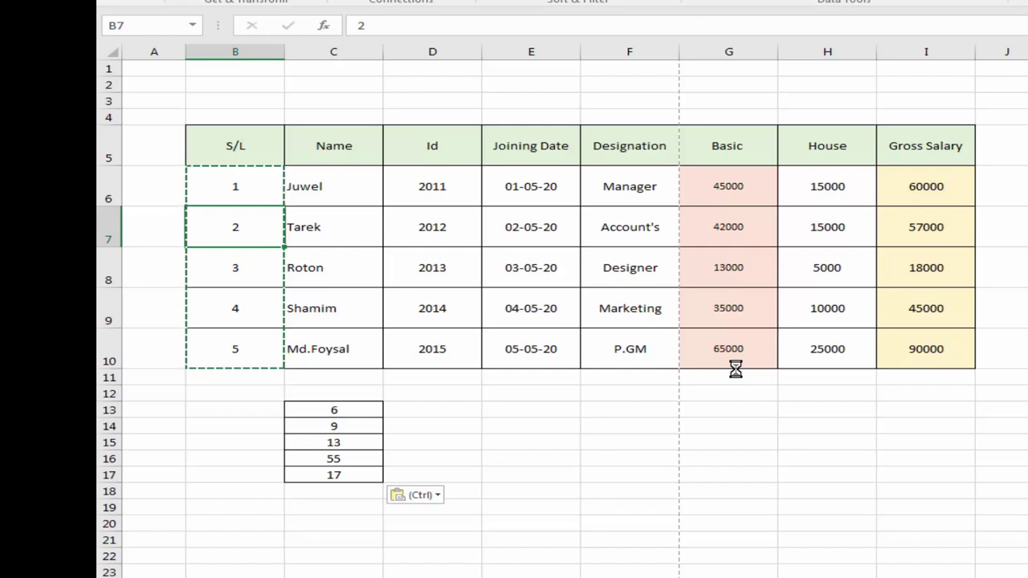
{"action": "key", "text": "Right"}
{"action": "key", "text": "Down"}
{"action": "key", "text": "Down"}
{"action": "key", "text": "Down"}
{"action": "key", "text": "Down"}
{"action": "key", "text": "Down"}
{"action": "key", "text": "Down"}
{"action": "key", "text": "Down"}
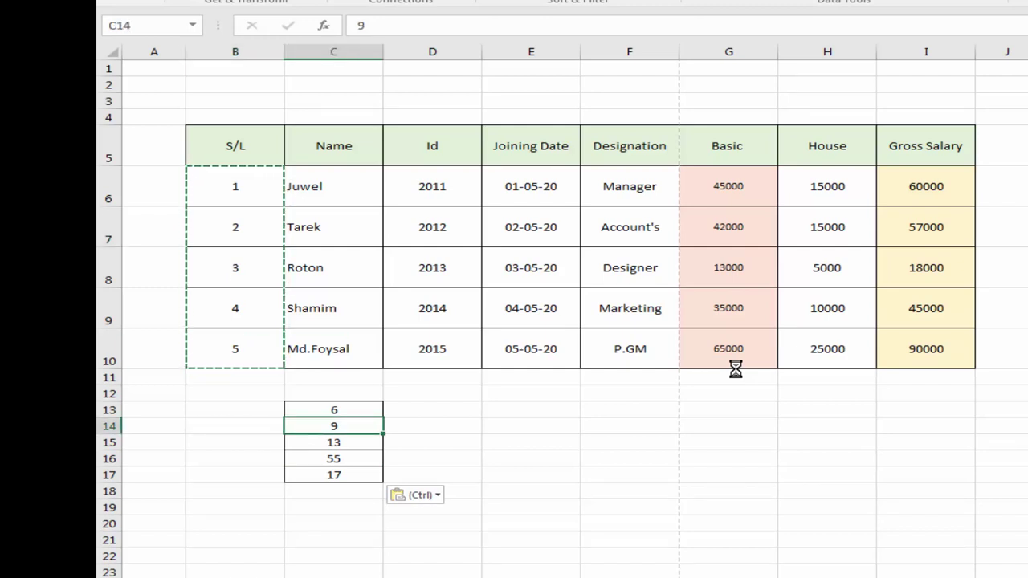
- Select C13:C17 and delete the five summed numbers
{"action": "key", "text": "Up"}
{"action": "key", "text": "shift+Down"}
{"action": "key", "text": "shift+Down"}
{"action": "key", "text": "shift+Down"}
{"action": "key", "text": "shift+Down"}
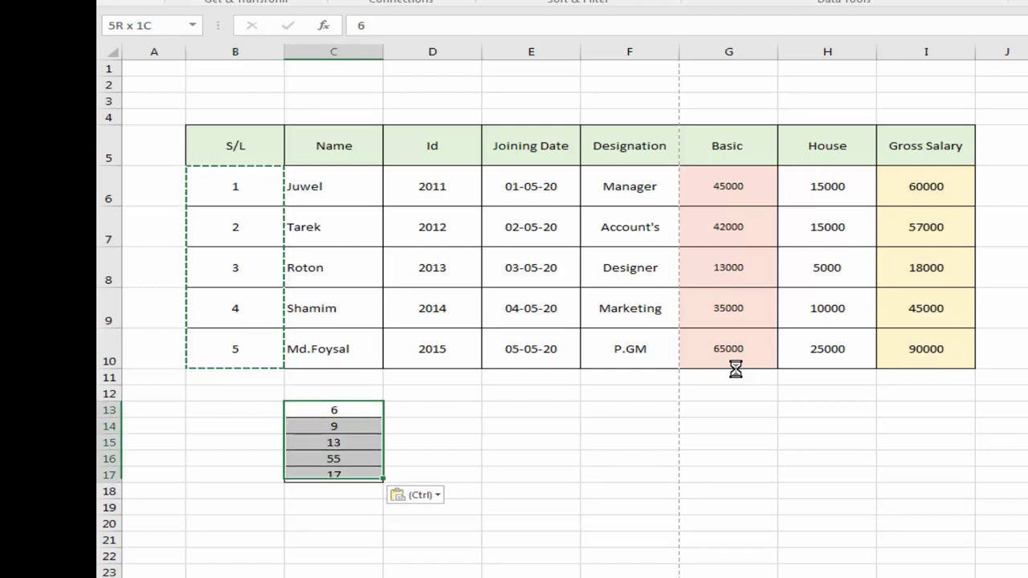
{"action": "key", "text": "Down"}
{"action": "key", "text": "Down"}
{"action": "key", "text": "Down"}
{"action": "key", "text": "Down"}
{"action": "key", "text": "Down"}
{"action": "key", "text": "Right"}
{"action": "key", "text": "Right"}
{"action": "key", "text": "Right"}
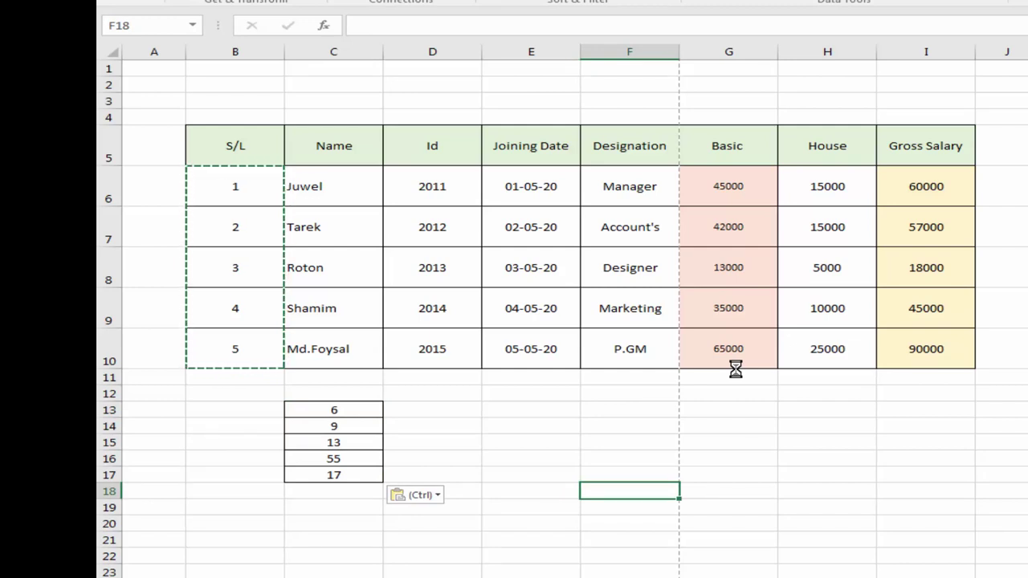
{"action": "key", "text": "Left"}
{"action": "key", "text": "Left"}
{"action": "key", "text": "Left"}
{"action": "key", "text": "Up"}
{"action": "key", "text": "Up"}
{"action": "key", "text": "Up"}
{"action": "key", "text": "Up"}
{"action": "key", "text": "Up"}
{"action": "key", "text": "shift+Down"}
{"action": "key", "text": "shift+Down"}
{"action": "key", "text": "shift+Down"}
{"action": "key", "text": "shift+Down"}
{"action": "key", "text": "Delete"}
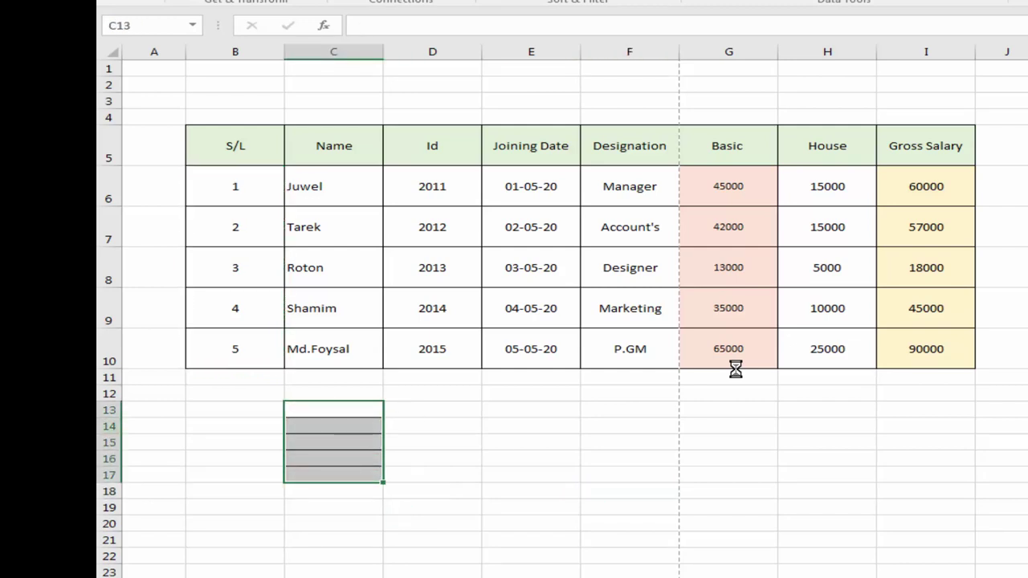
- Clear rows 13–18 below the salary table and return to an empty cell
{"action": "key", "text": "shift+space"}
{"action": "key", "text": "shift+Down"}
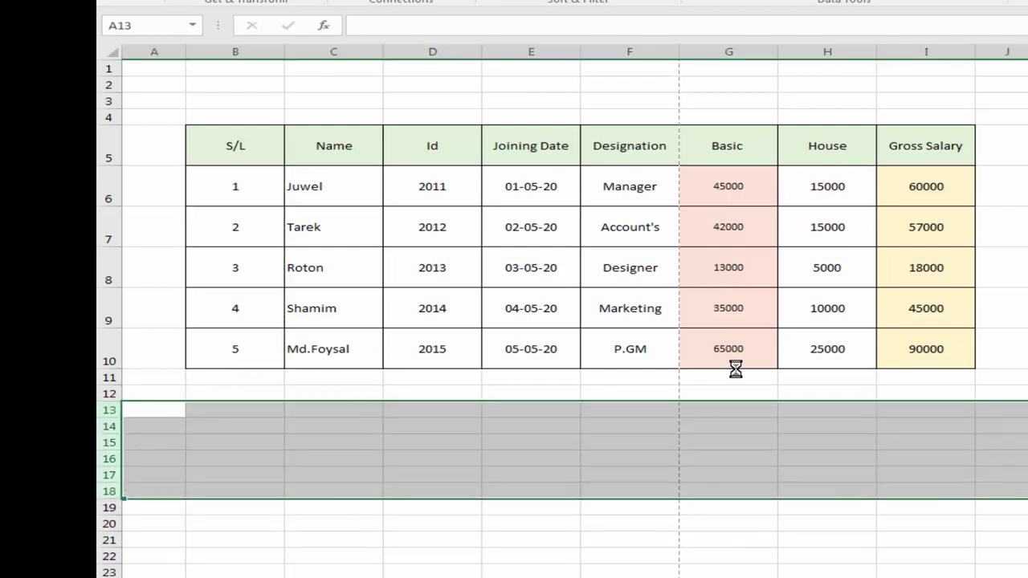
{"action": "key", "text": "Down"}
{"action": "key", "text": "Down"}
{"action": "key", "text": "Right"}
{"action": "key", "text": "Right"}
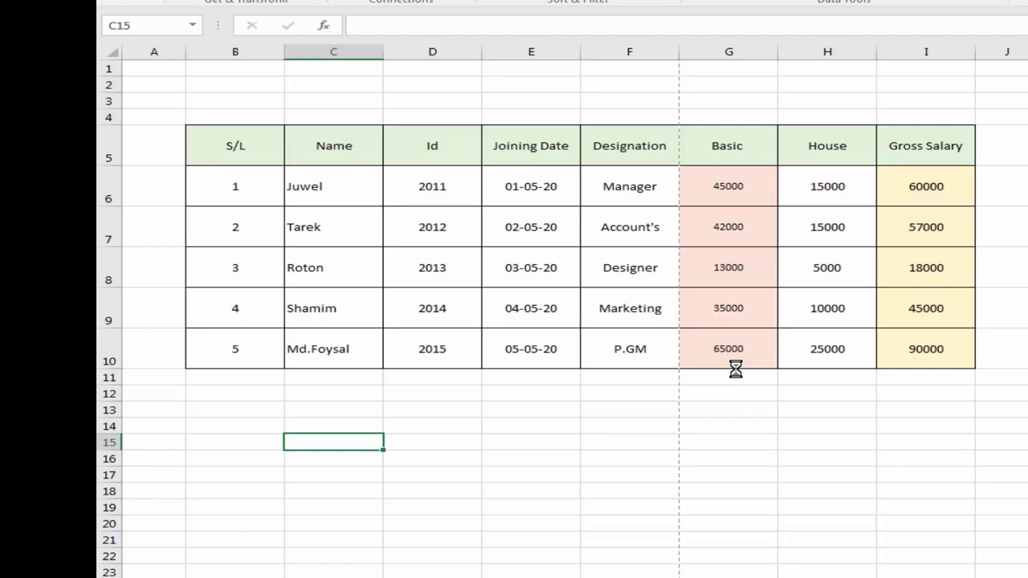
{"action": "key", "text": "Up"}
{"action": "key", "text": "Up"}
{"action": "key", "text": "Right"}
{"action": "key", "text": "Right"}
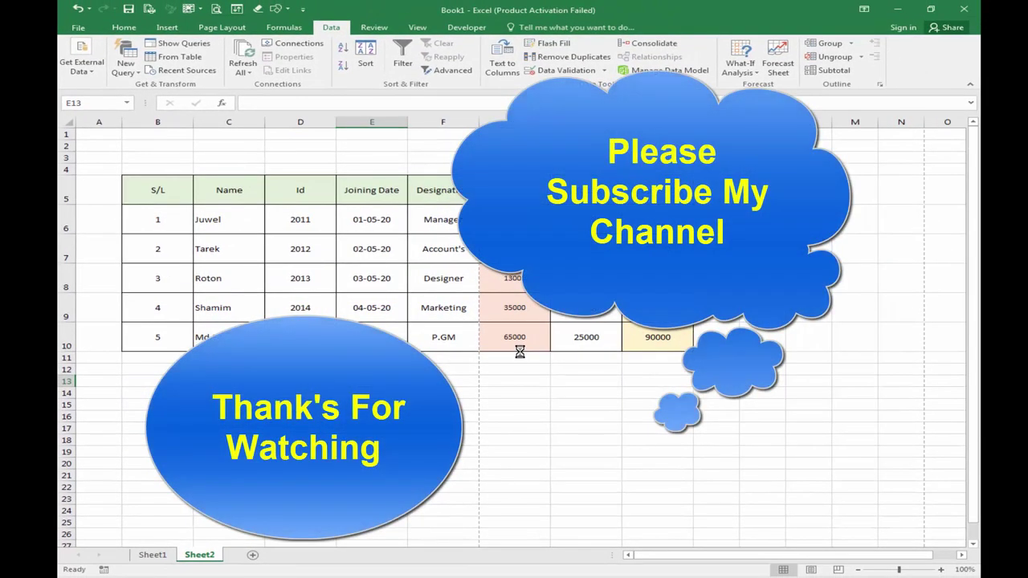
{"action": "key", "text": "Up"}
{"action": "key", "text": "Up"}
{"action": "key", "text": "Up"}
{"action": "key", "text": "Up"}
{"action": "key", "text": "Up"}
{"action": "key", "text": "Up"}
{"action": "key", "text": "Up"}
{"action": "key", "text": "Up"}
{"action": "key", "text": "Left"}
{"action": "key", "text": "Left"}
{"action": "key", "text": "Left"}
{"action": "key", "text": "shift+Right"}
{"action": "key", "text": "shift+Down"}
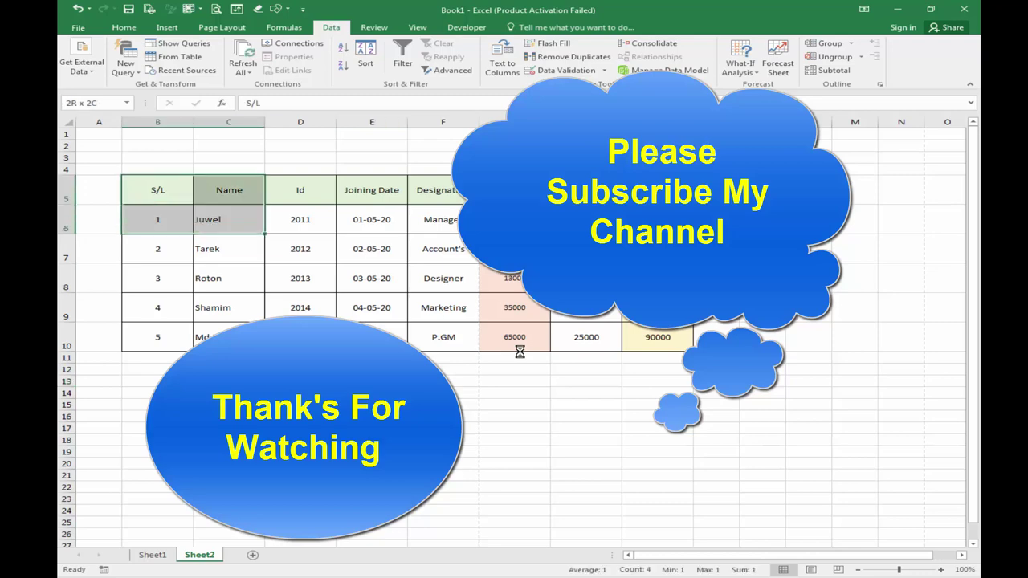
{"action": "key", "text": "shift+Down"}
{"action": "key", "text": "shift+Down"}
{"action": "key", "text": "shift+Down"}
{"action": "key", "text": "shift+Down"}
{"action": "key", "text": "Right"}
{"action": "key", "text": "Right"}
{"action": "key", "text": "Right"}
{"action": "key", "text": "Right"}
{"action": "key", "text": "Right"}
{"action": "key", "text": "Right"}
{"action": "key", "text": "Right"}
{"action": "key", "text": "Down"}
{"action": "key", "text": "Down"}
{"action": "key", "text": "Down"}
{"action": "key", "text": "Down"}
{"action": "key", "text": "Down"}
{"action": "key", "text": "Down"}
{"action": "key", "text": "Down"}
{"action": "key", "text": "Down"}
{"action": "key", "text": "Down"}
{"action": "key", "text": "Down"}
{"action": "key", "text": "Down"}
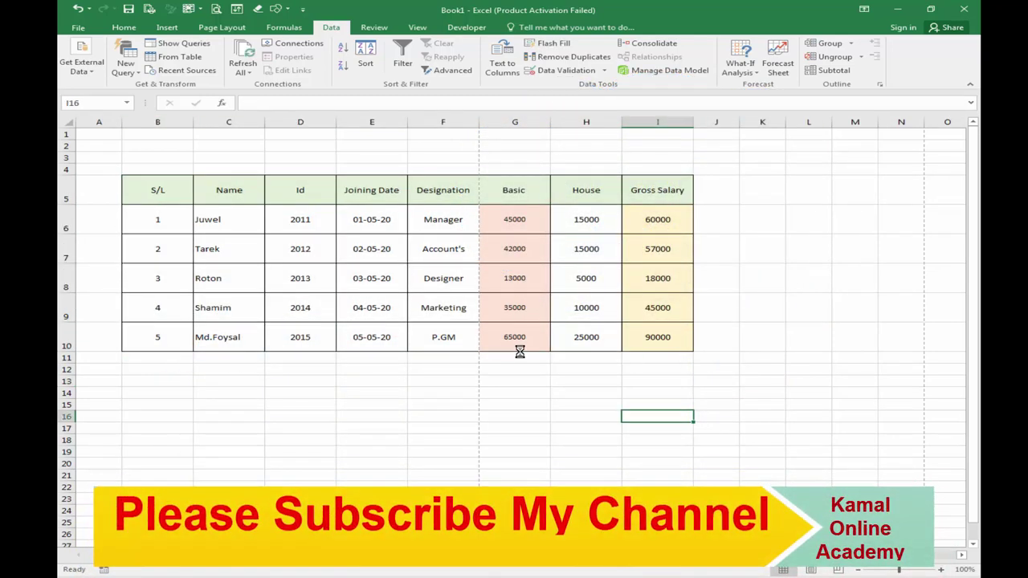
{"action": "key", "text": "F9"}
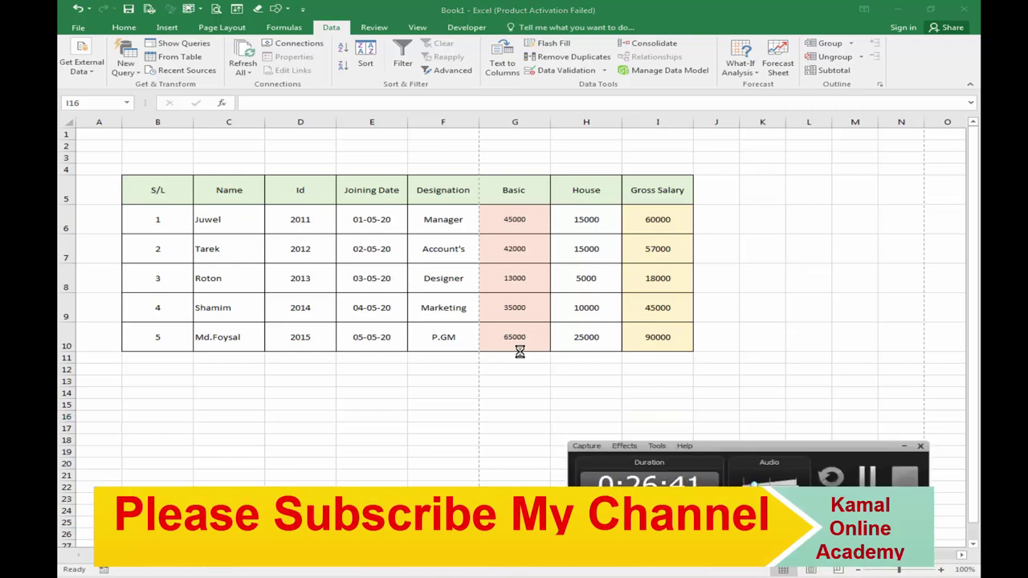